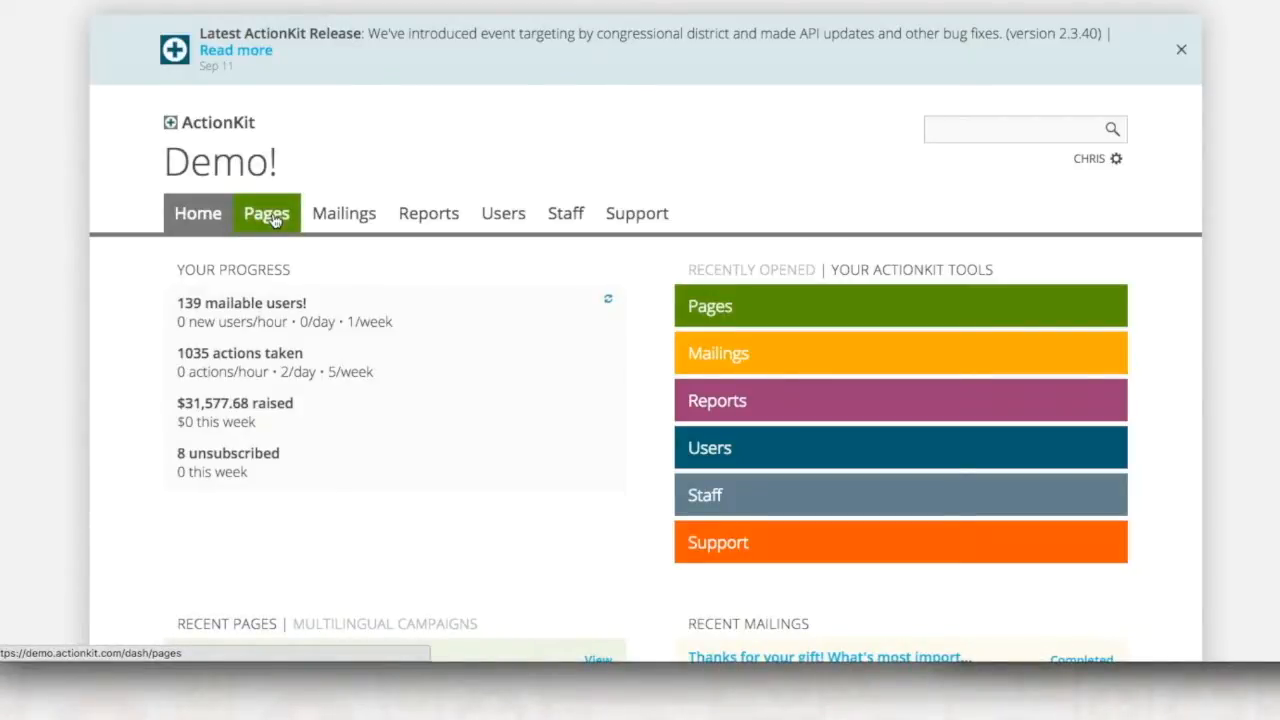
Open the Pages section and look over the list of new pages.
click(275, 220)
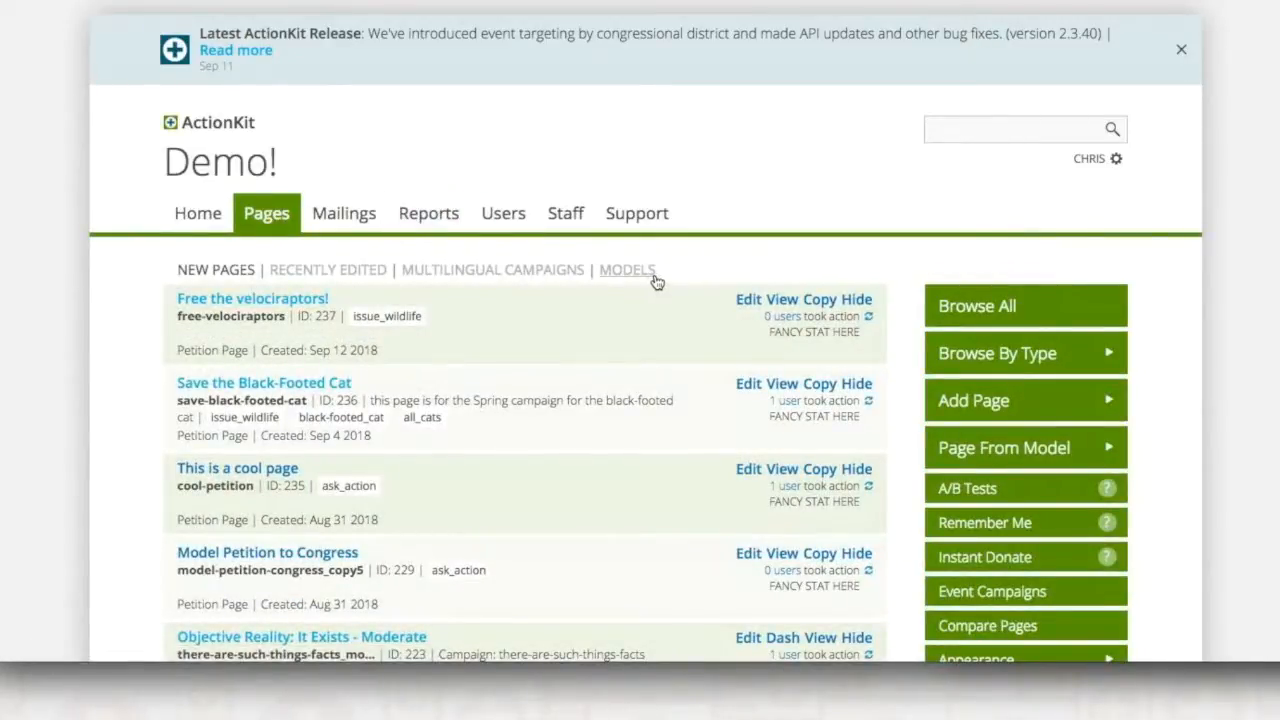
scroll(655, 331, down, 1)
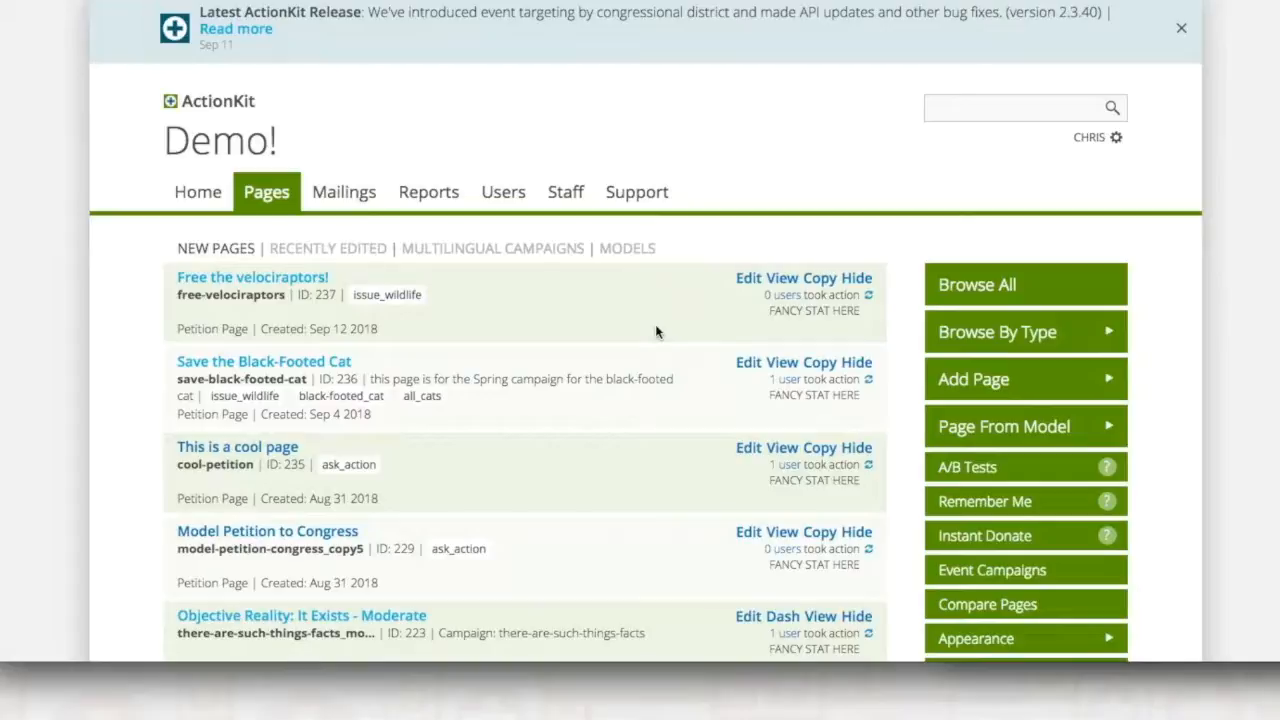
scroll(656, 331, down, 1)
scroll(656, 331, down, 1)
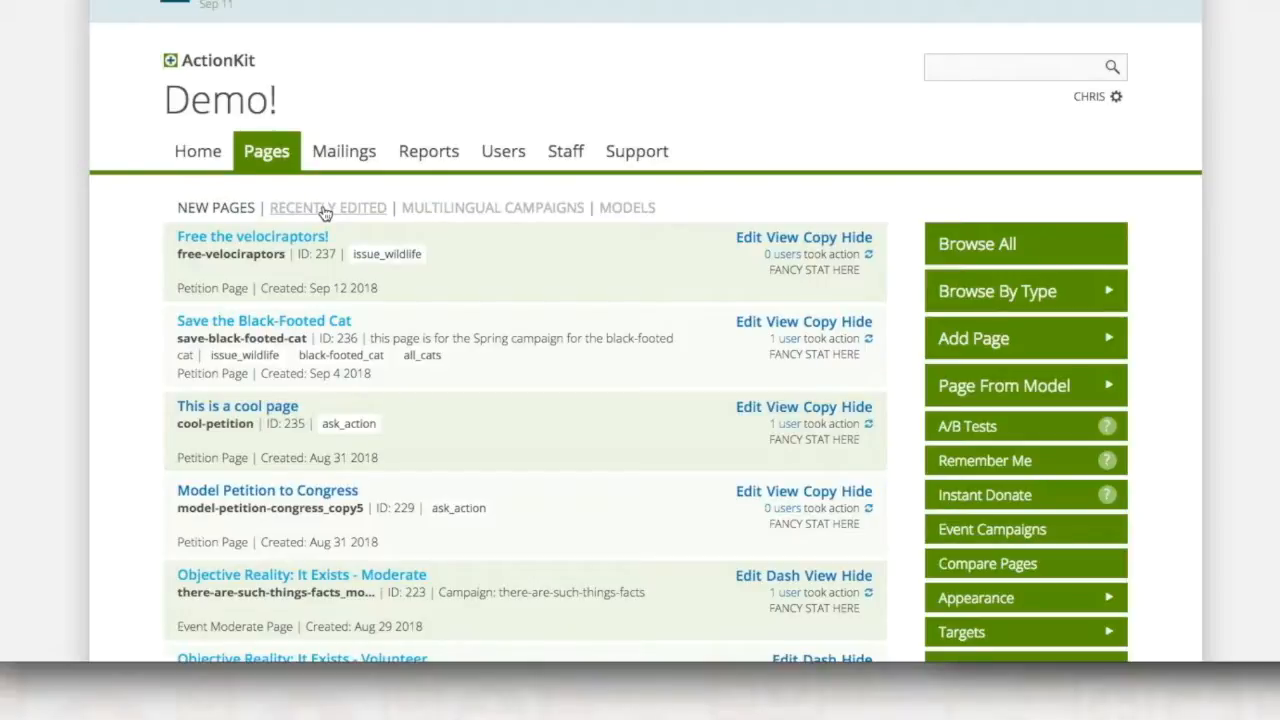
Switch the pages list to recently edited pages and look through its entries.
click(274, 213)
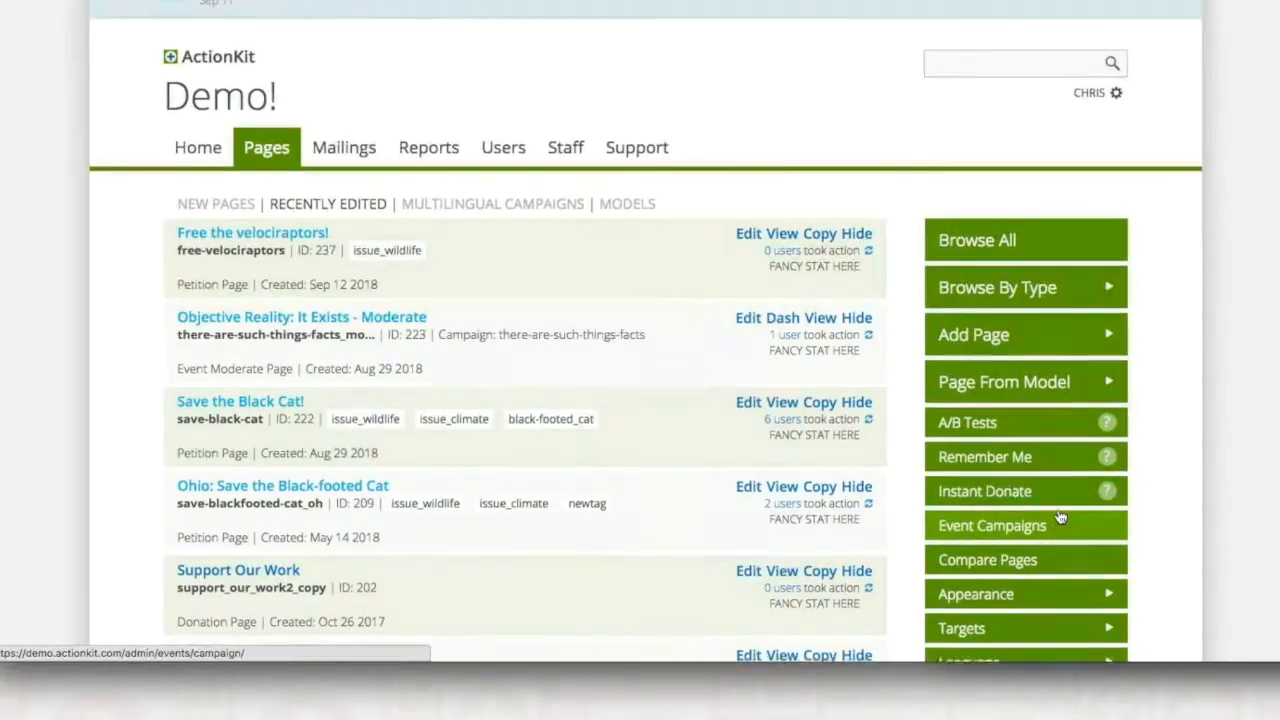
scroll(1060, 520, down, 1)
scroll(1060, 517, down, 3)
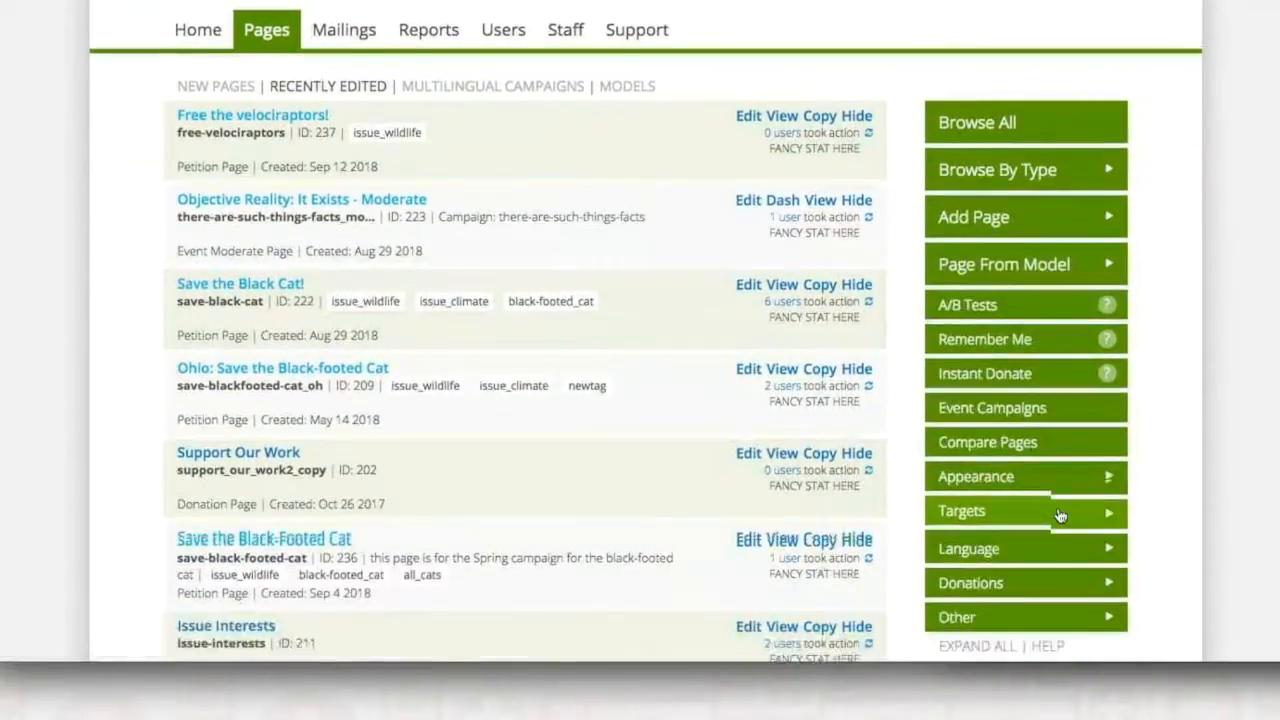
scroll(1060, 516, down, 1)
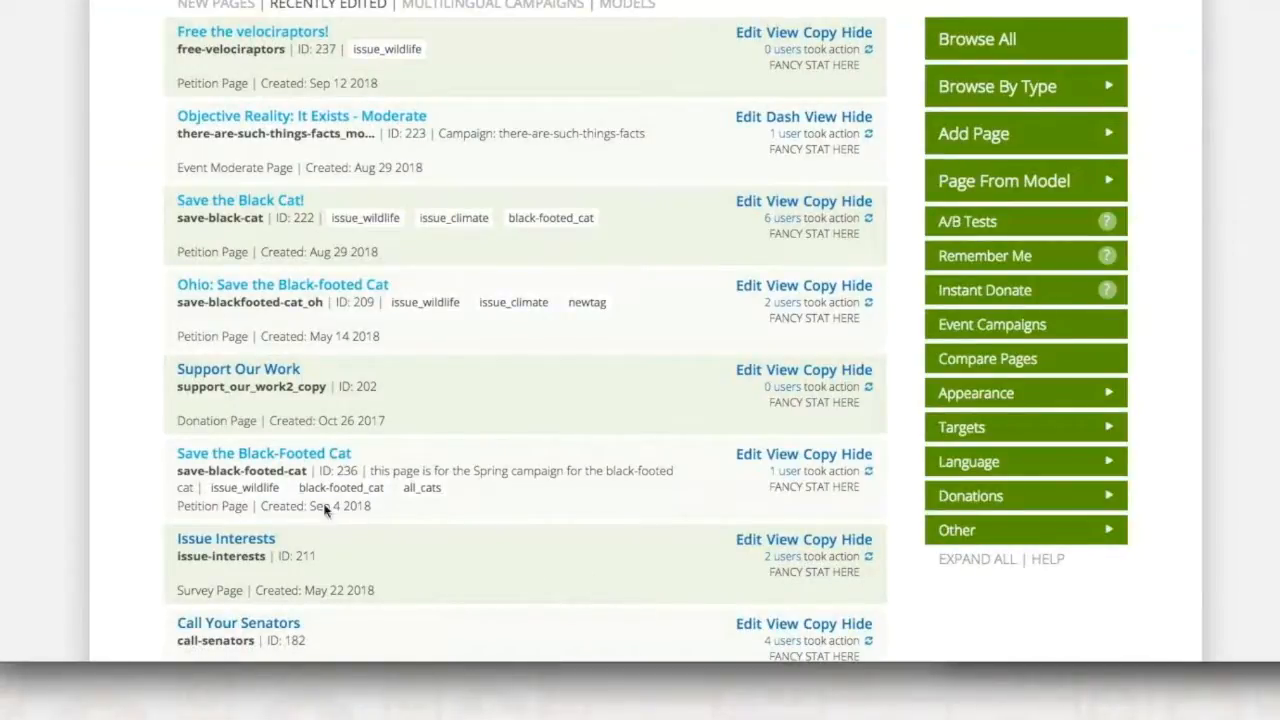
scroll(443, 277, up, 4)
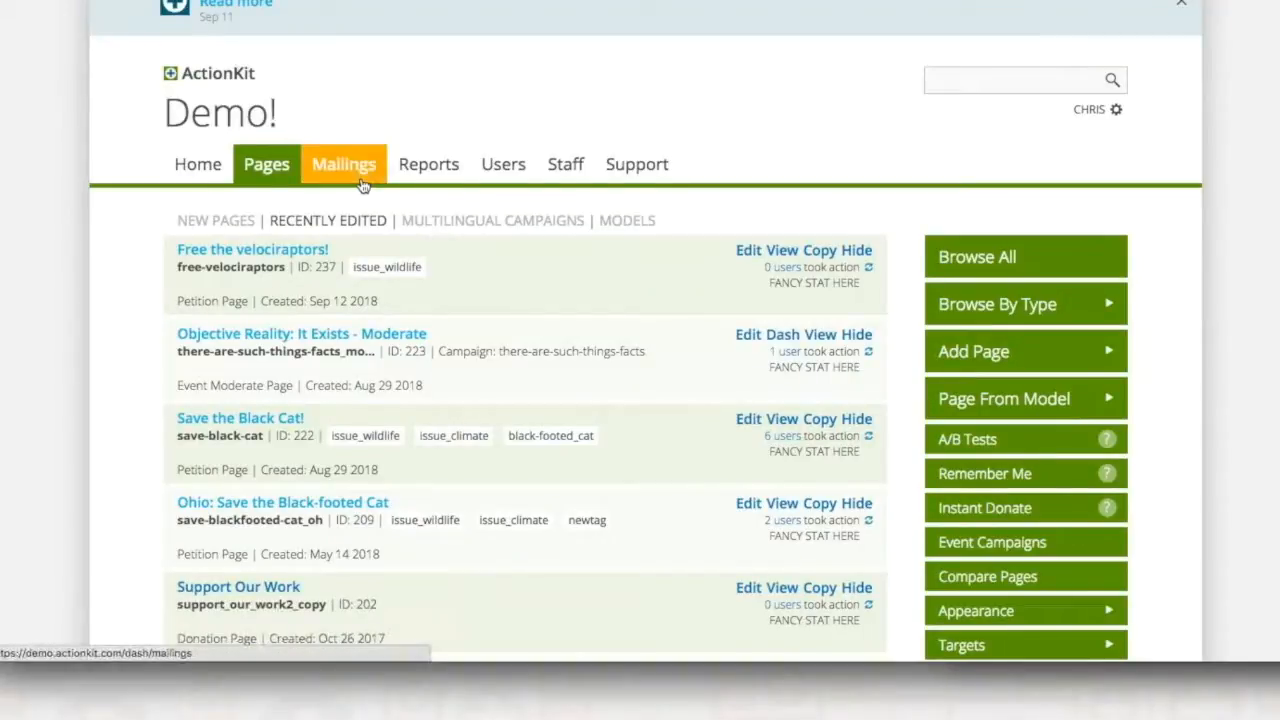
scroll(513, 523, down, 6)
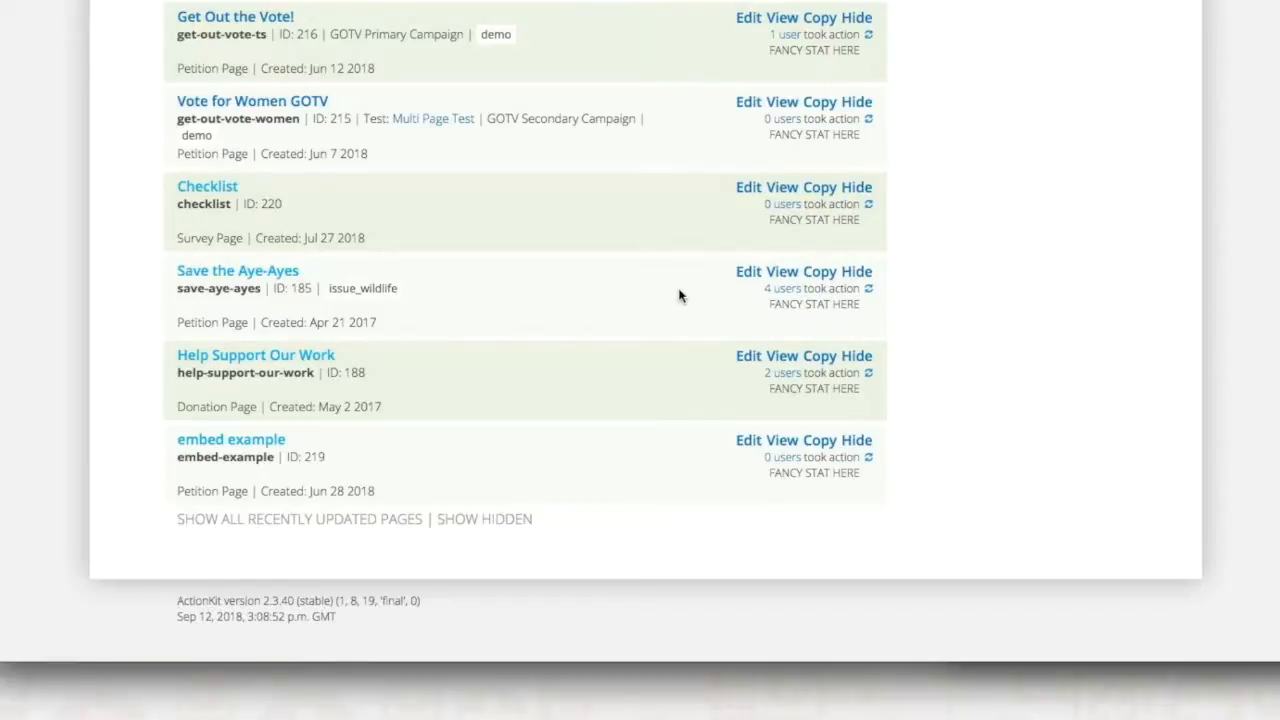
scroll(680, 295, up, 8)
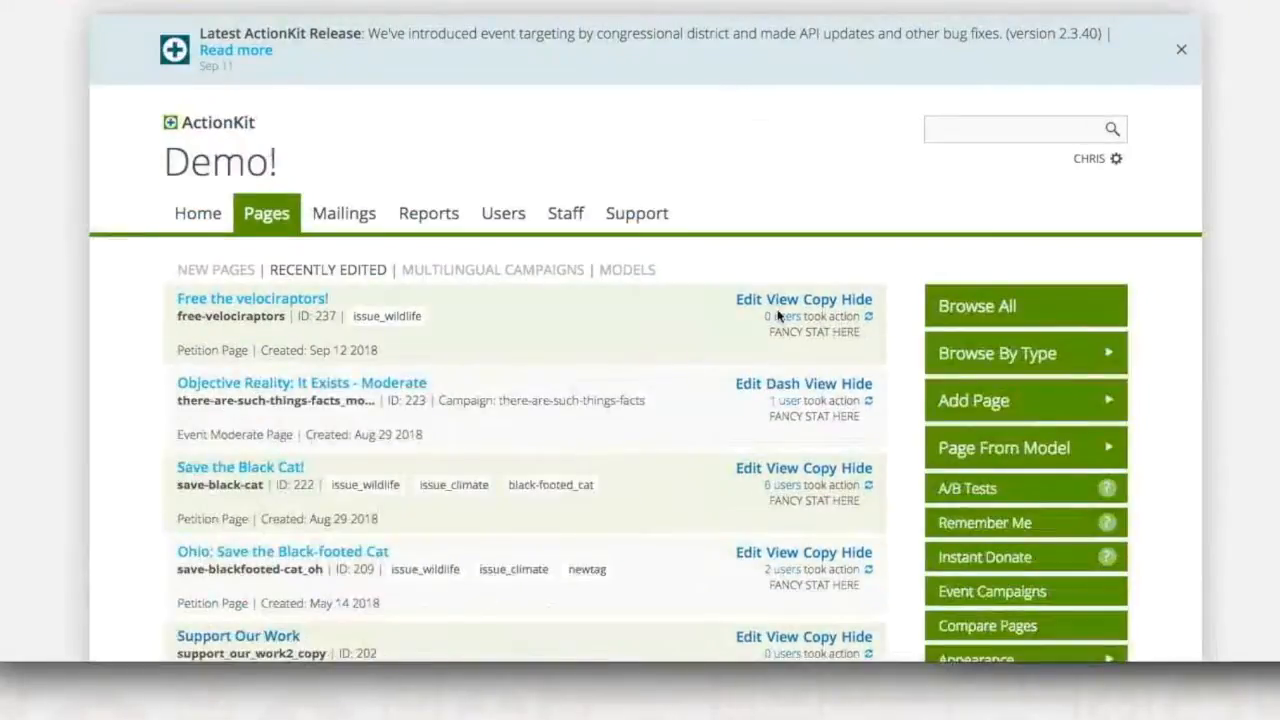
Expand the Browse By Type options and review the available page types.
click(1098, 353)
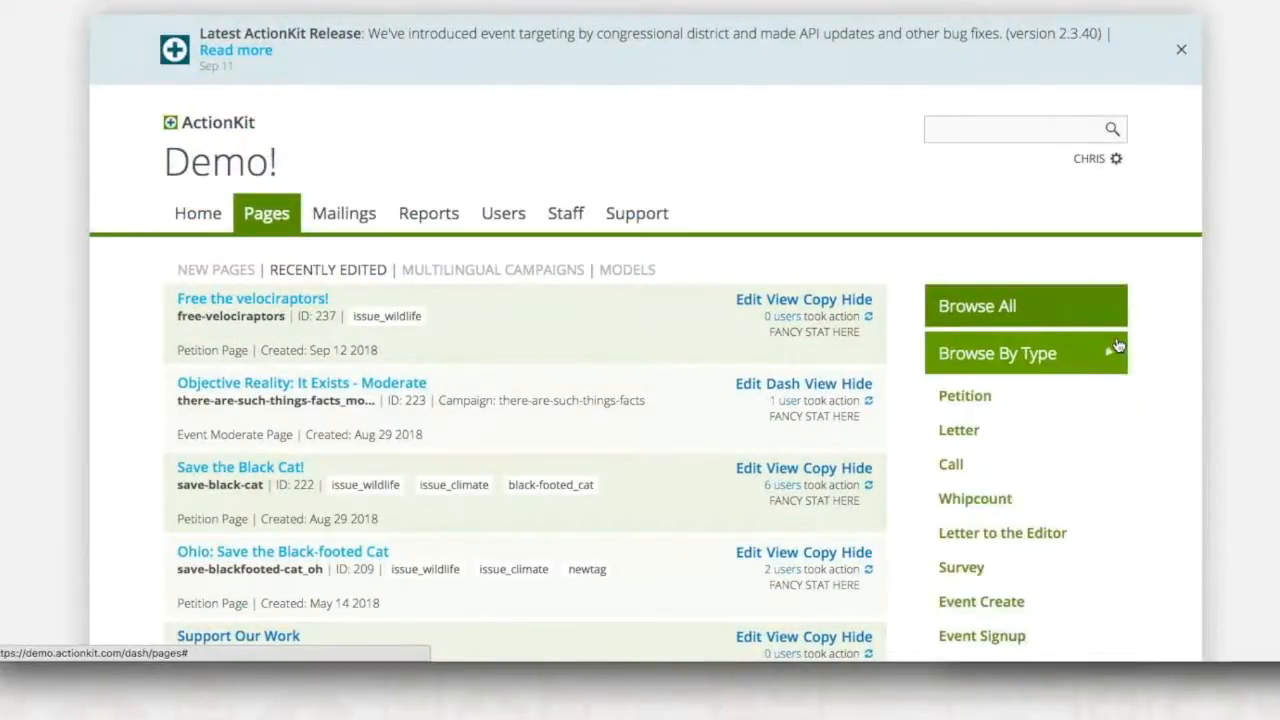
scroll(1204, 424, down, 3)
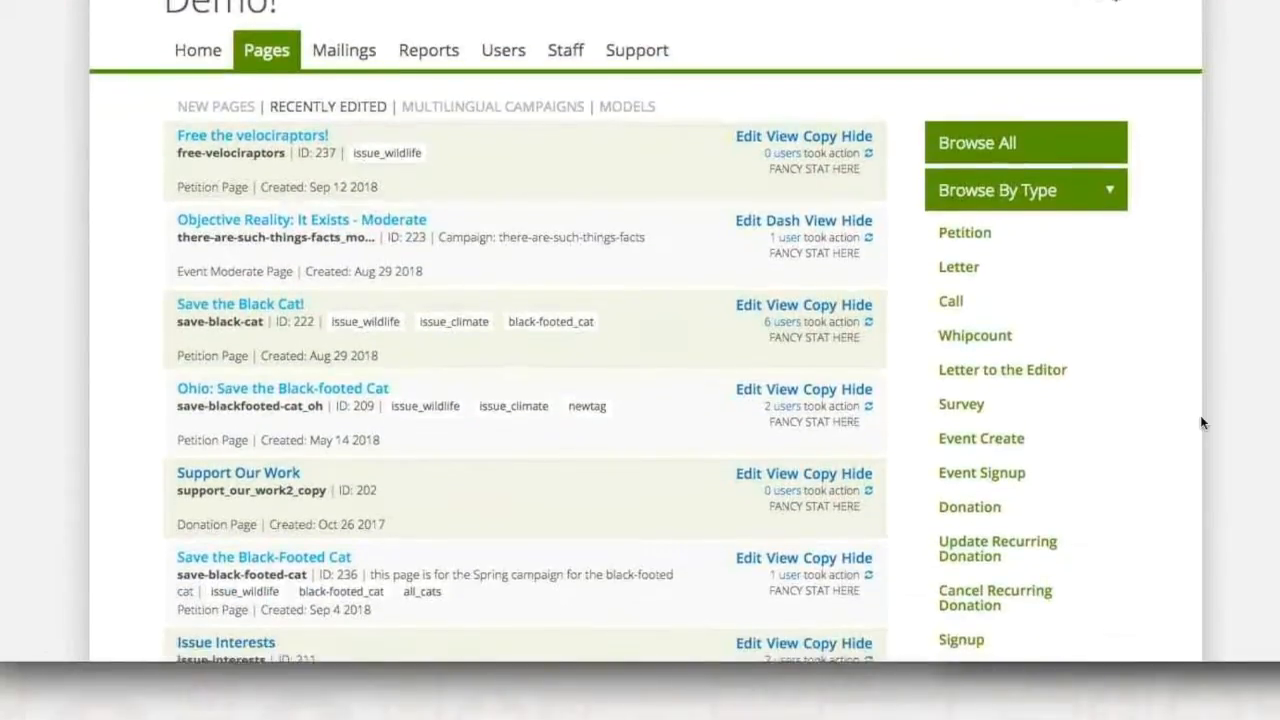
scroll(1202, 422, down, 2)
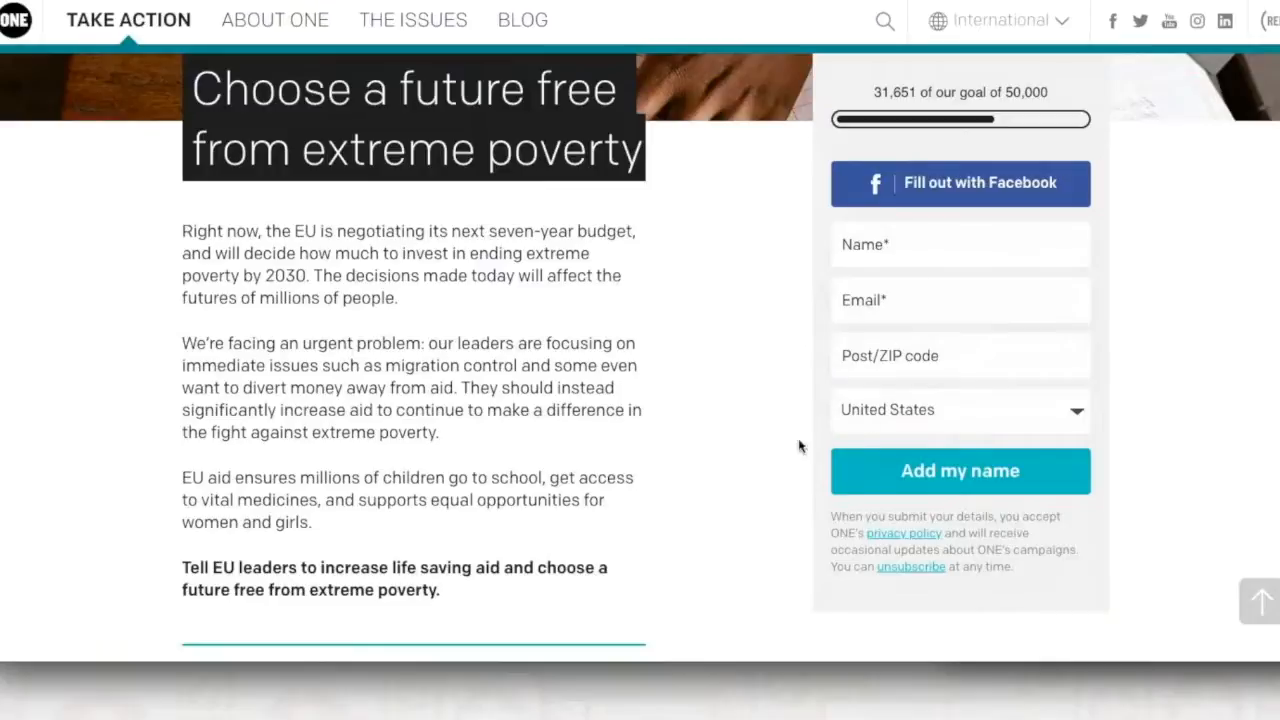
Look through ONE's extreme poverty petition page, including its letter to EU leaders and its signing form.
scroll(670, 468, down, 3)
scroll(670, 468, down, 1)
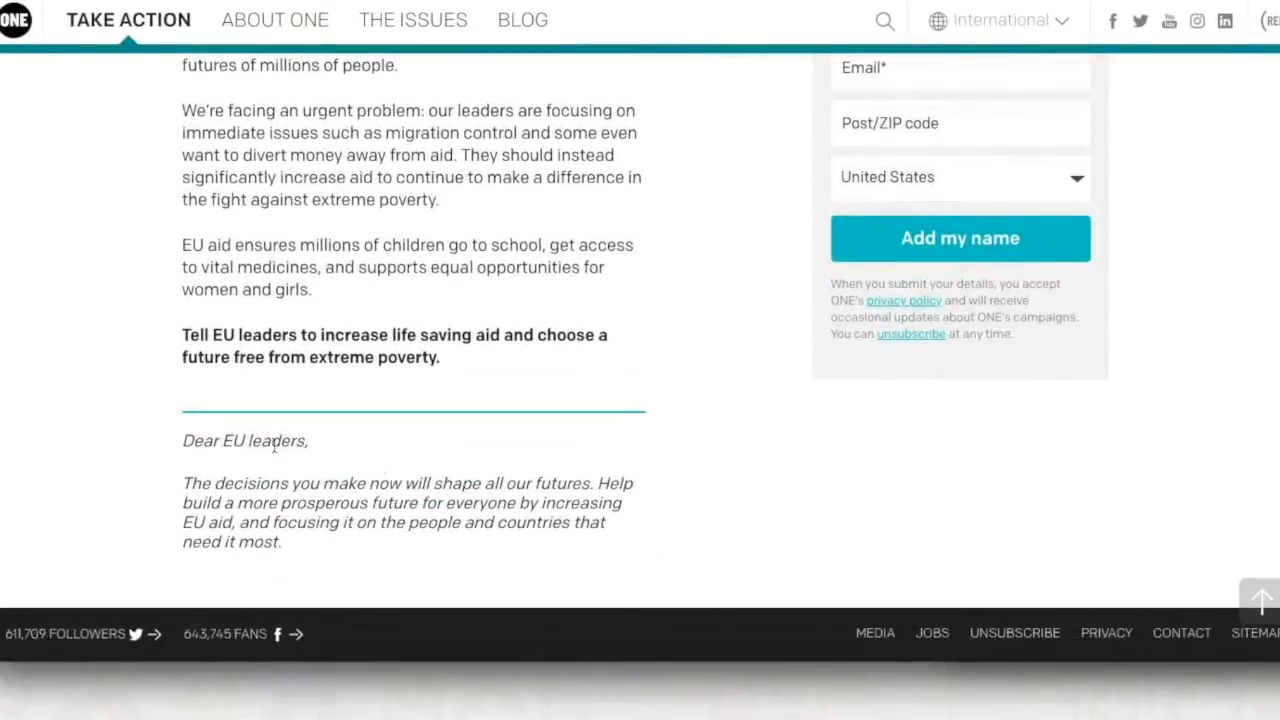
scroll(889, 371, up, 4)
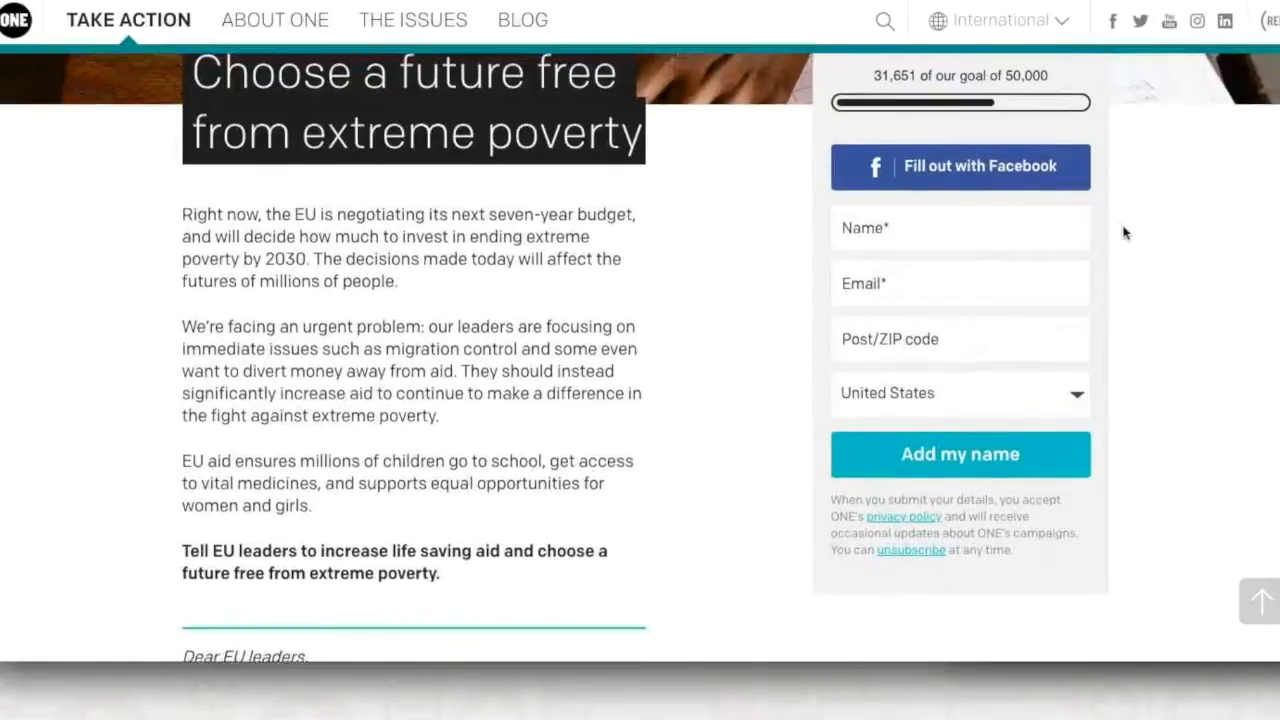
Set the country in ONE's petition signing form to France.
click(1068, 396)
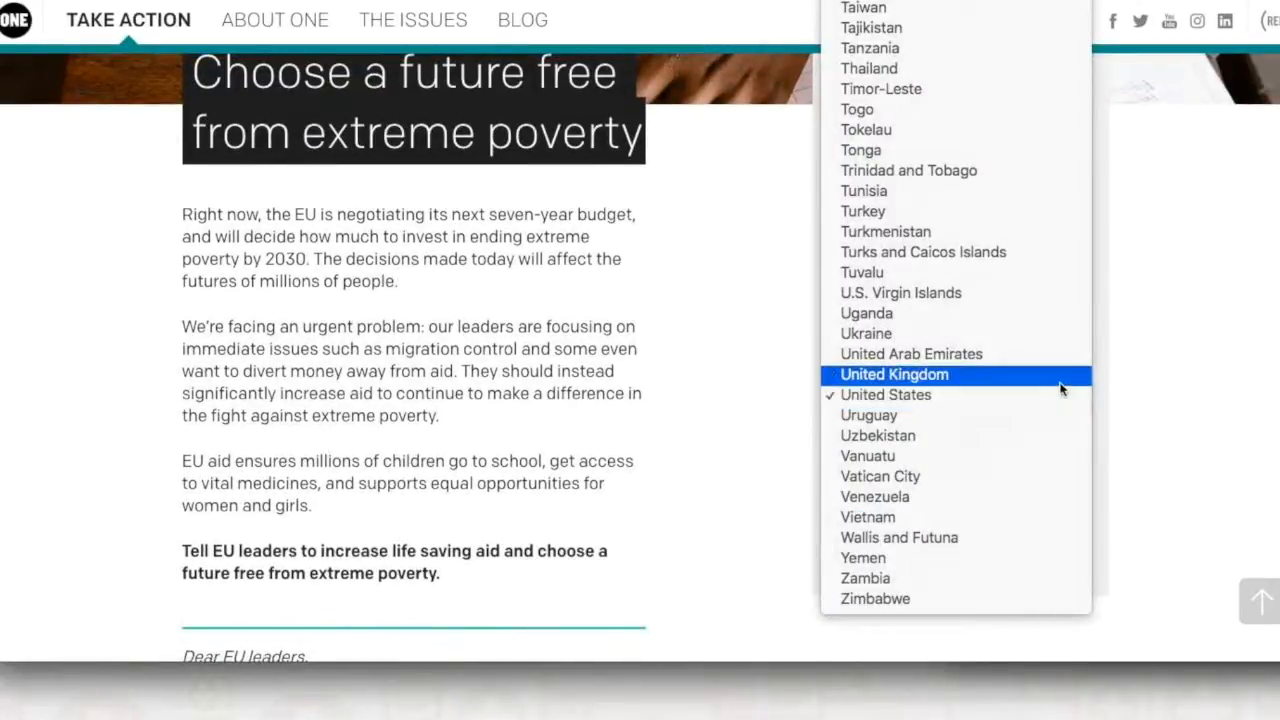
scroll(947, 160, up, 10)
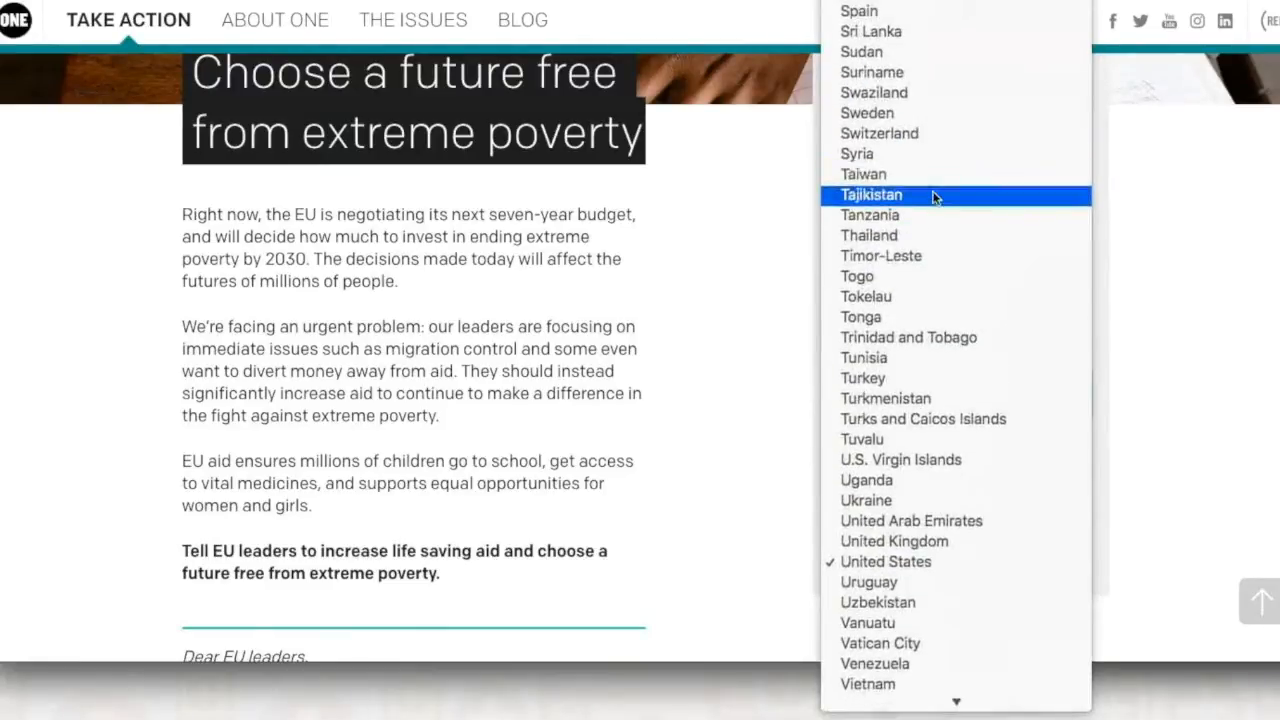
scroll(930, 205, up, 20)
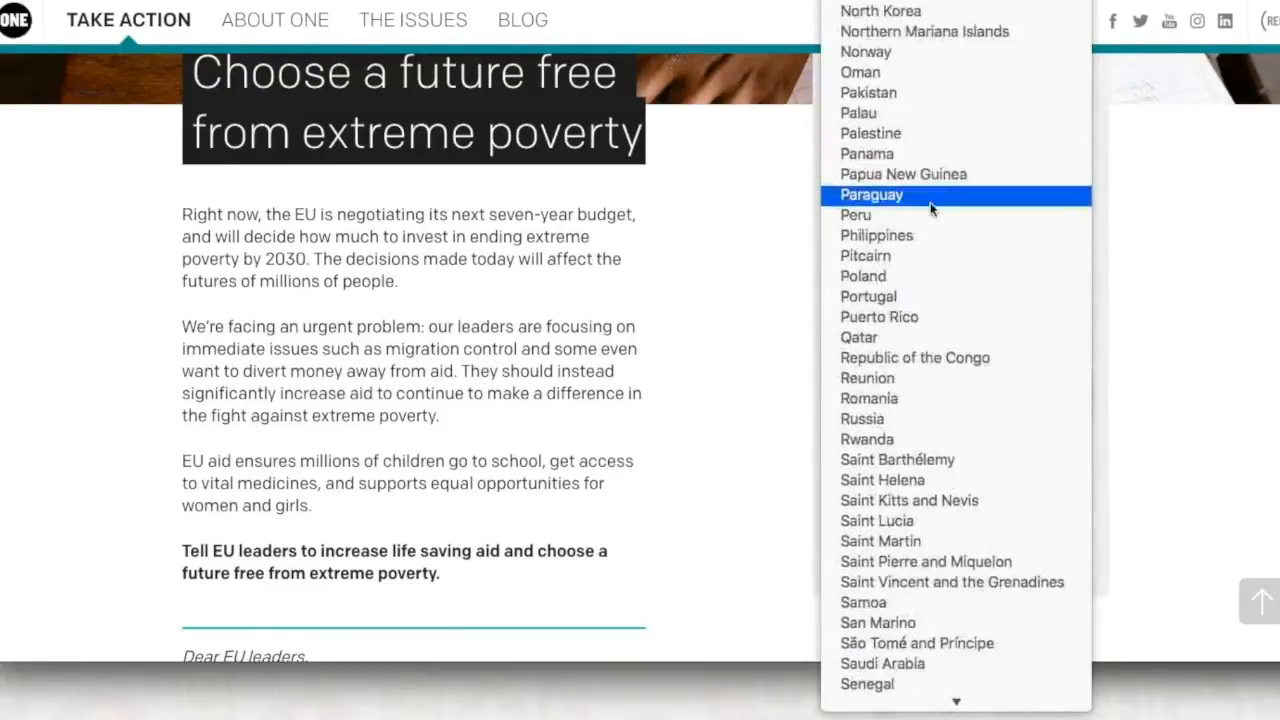
scroll(930, 208, up, 20)
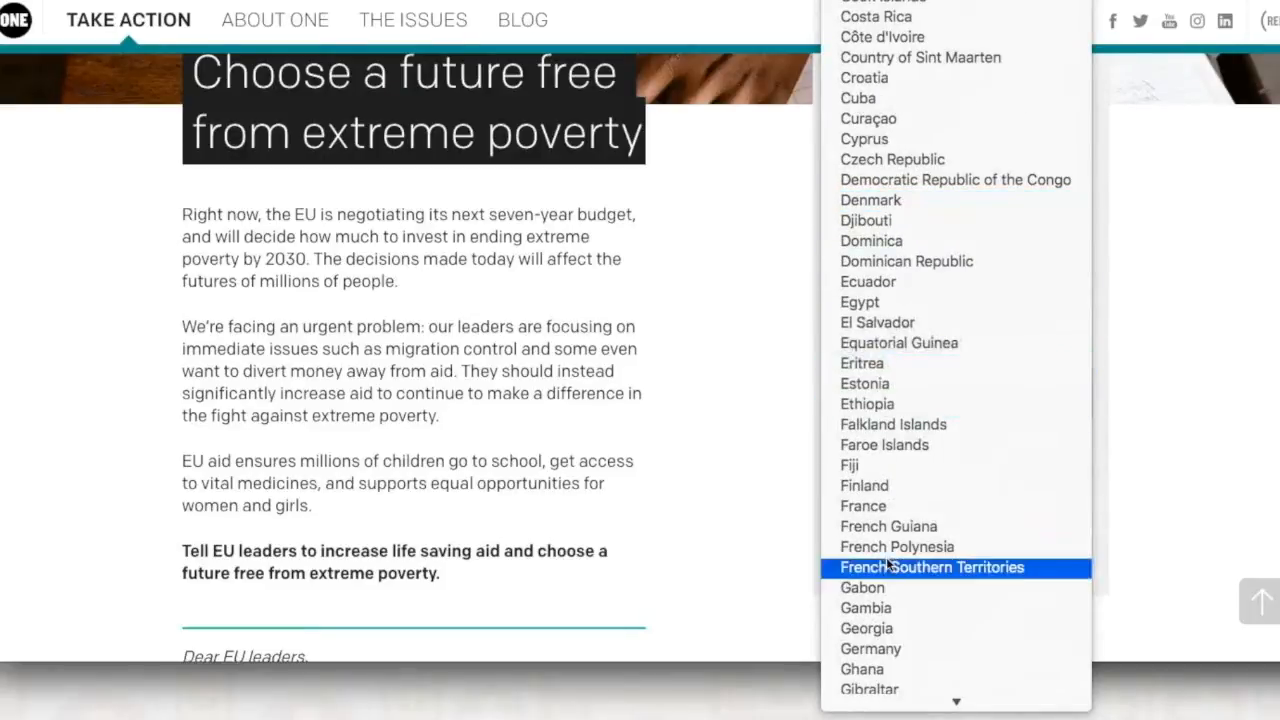
click(1097, 502)
Highlight the Yes and No email opt-in choices in the petition form and review the form.
scroll(1099, 490, down, 3)
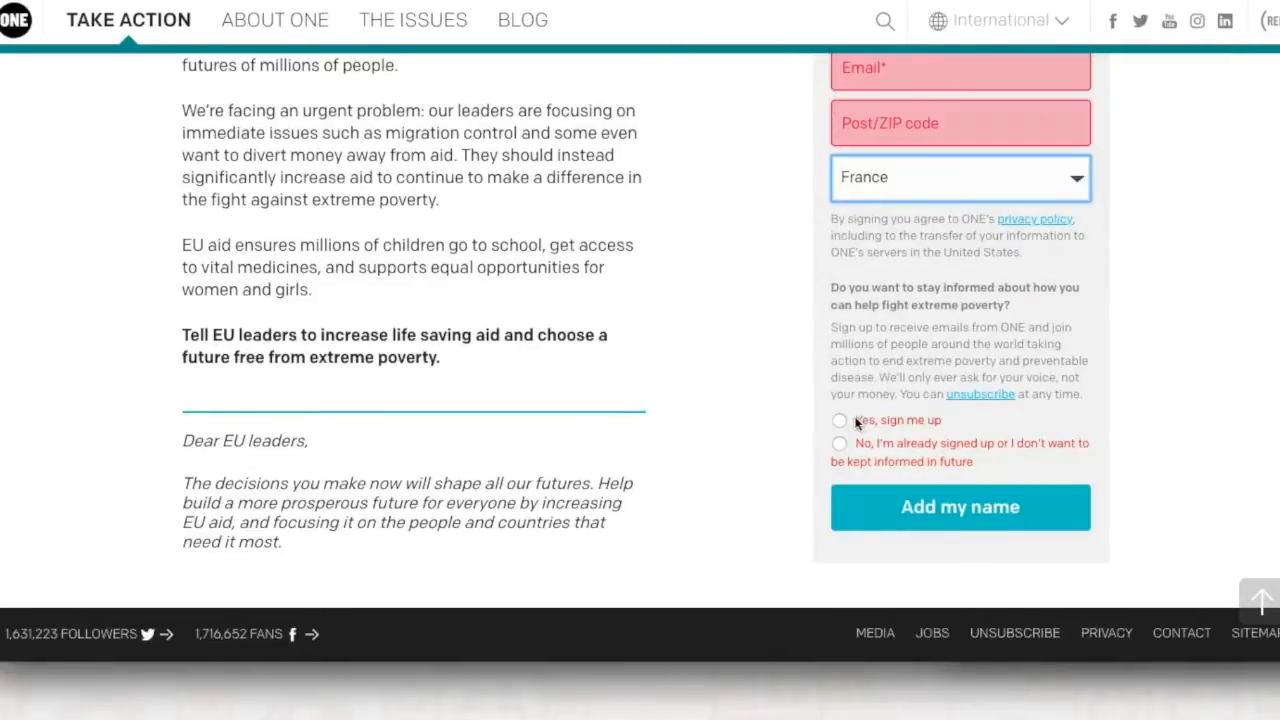
drag(846, 420, 990, 462)
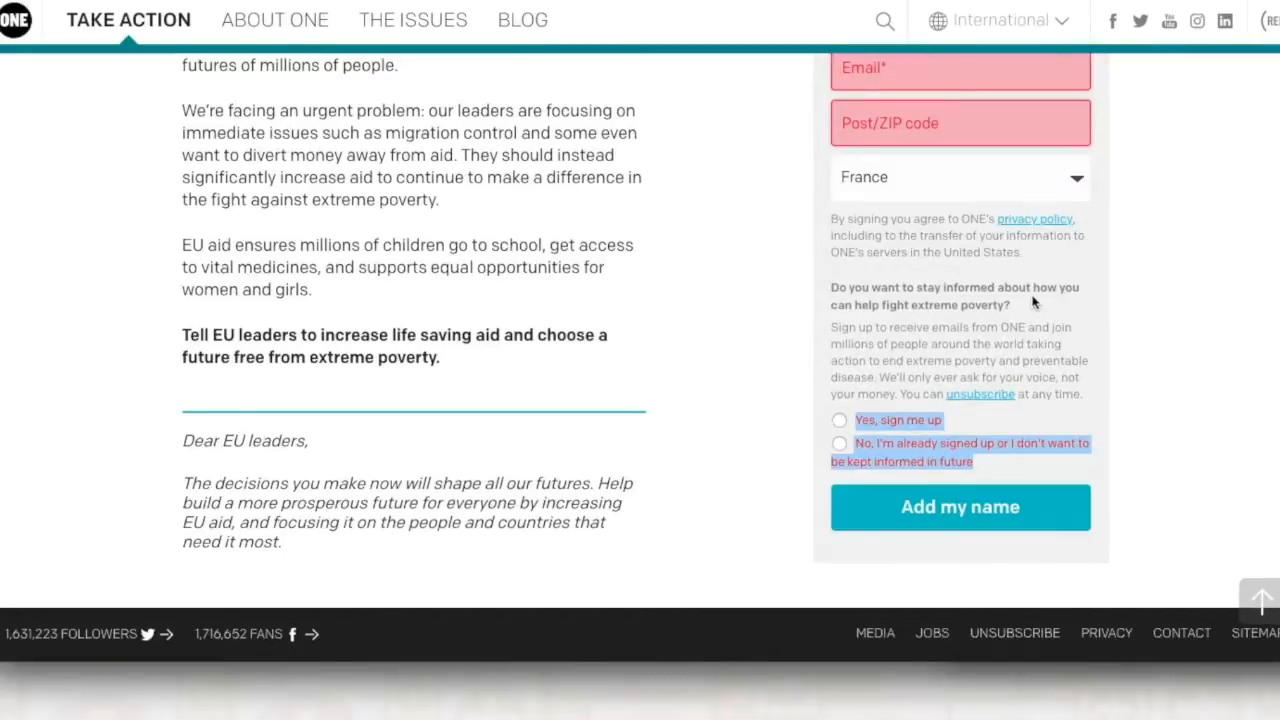
scroll(1035, 302, up, 3)
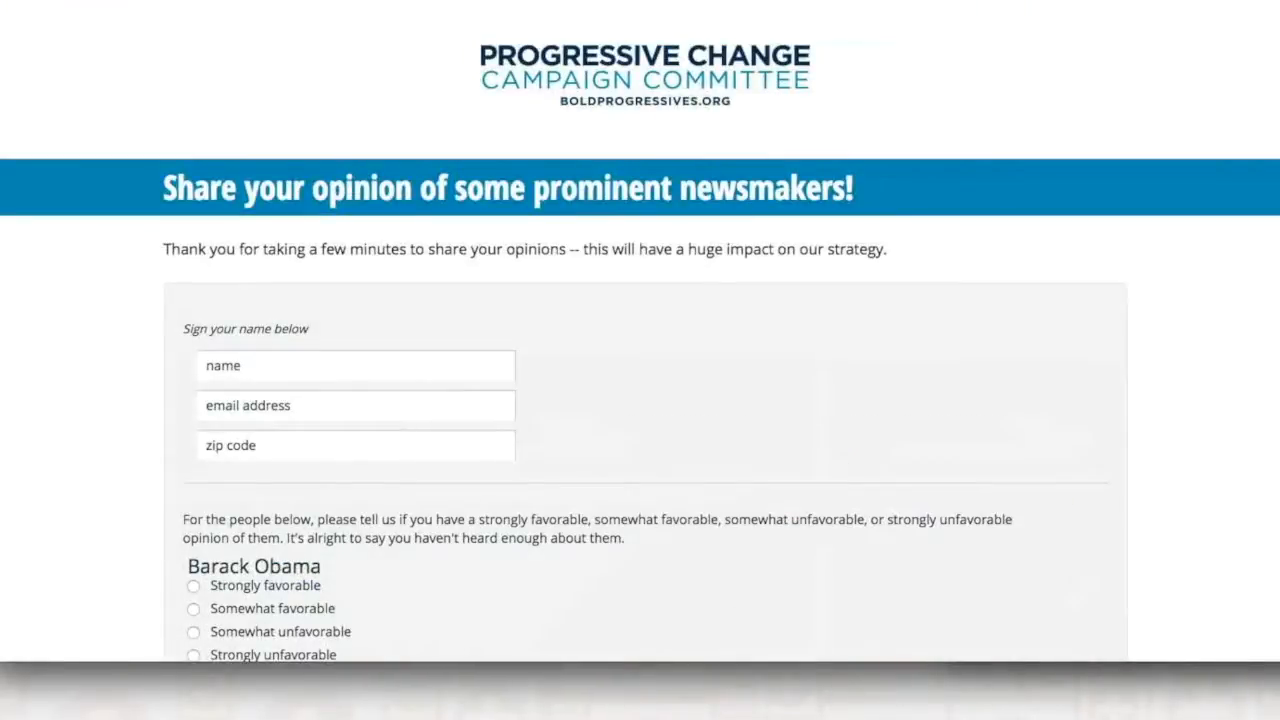
Look through the Progressive Change survey about prominent newsmakers and the CREDO letter-to-the-editor page.
scroll(622, 237, down, 1)
scroll(622, 237, down, 2)
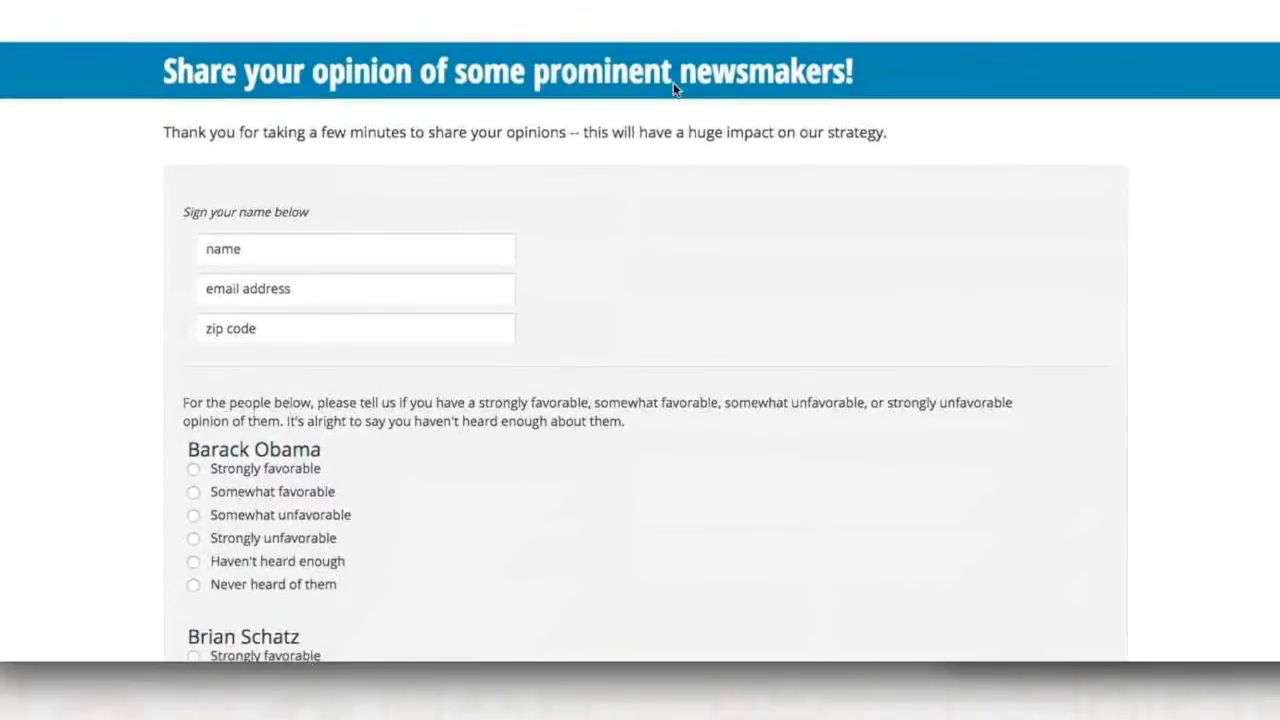
scroll(584, 333, down, 5)
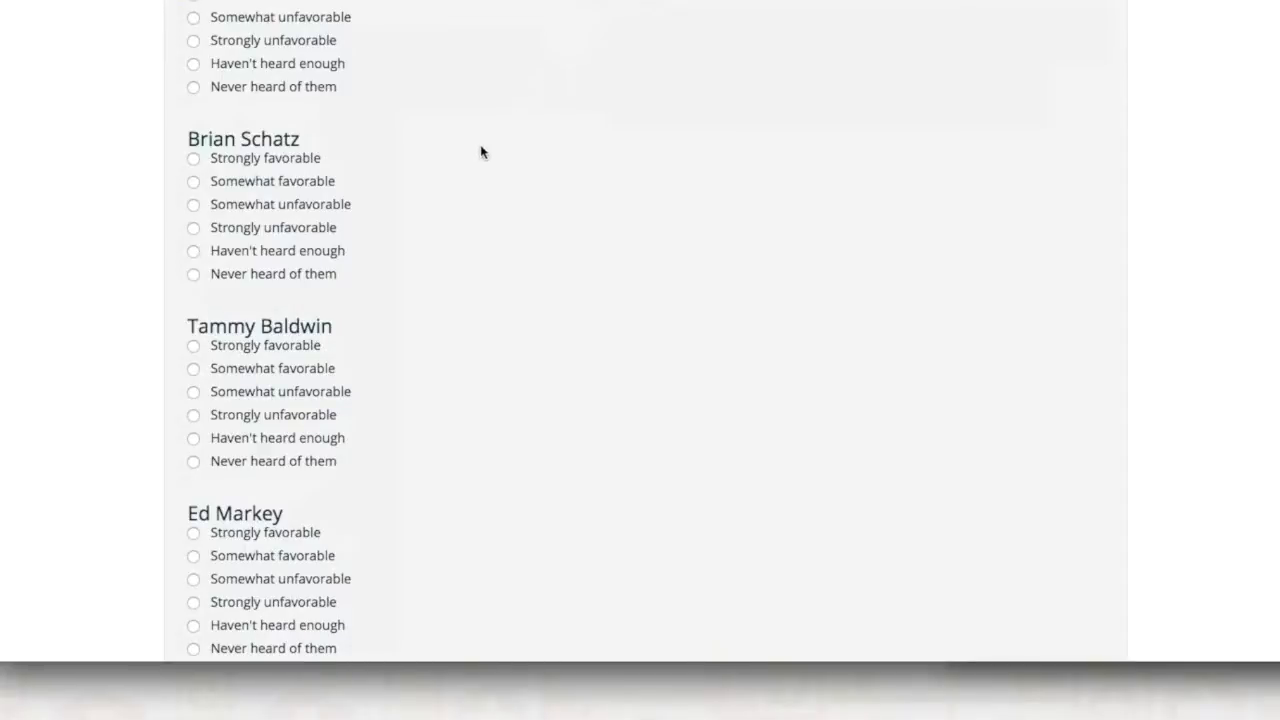
scroll(480, 151, up, 2)
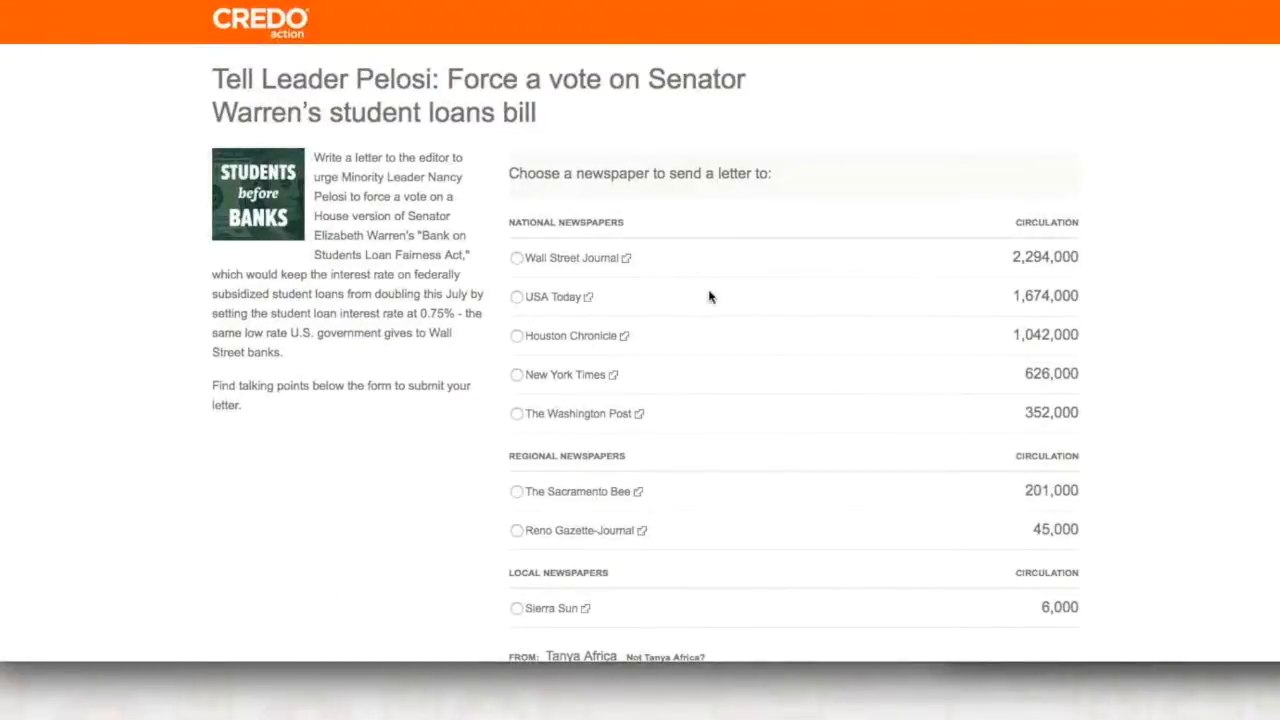
scroll(726, 320, down, 1)
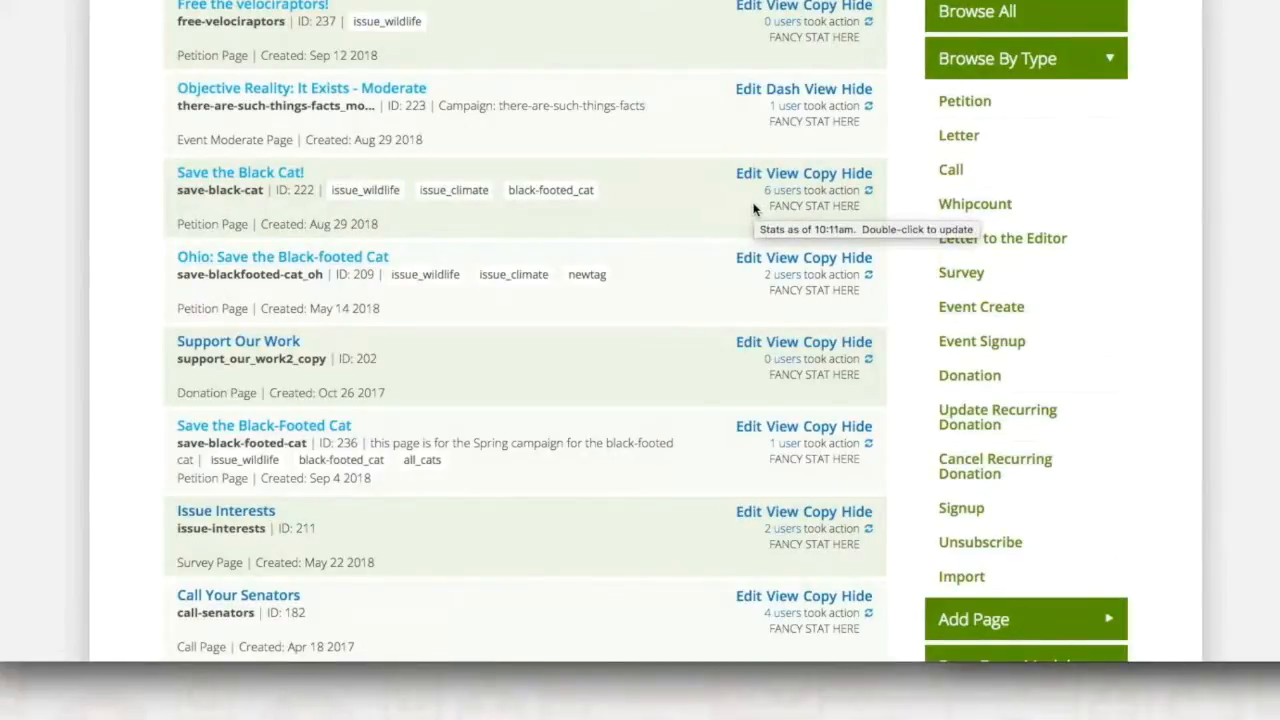
Collapse the Browse By Type options and show the models available for creating a page.
scroll(757, 208, up, 1)
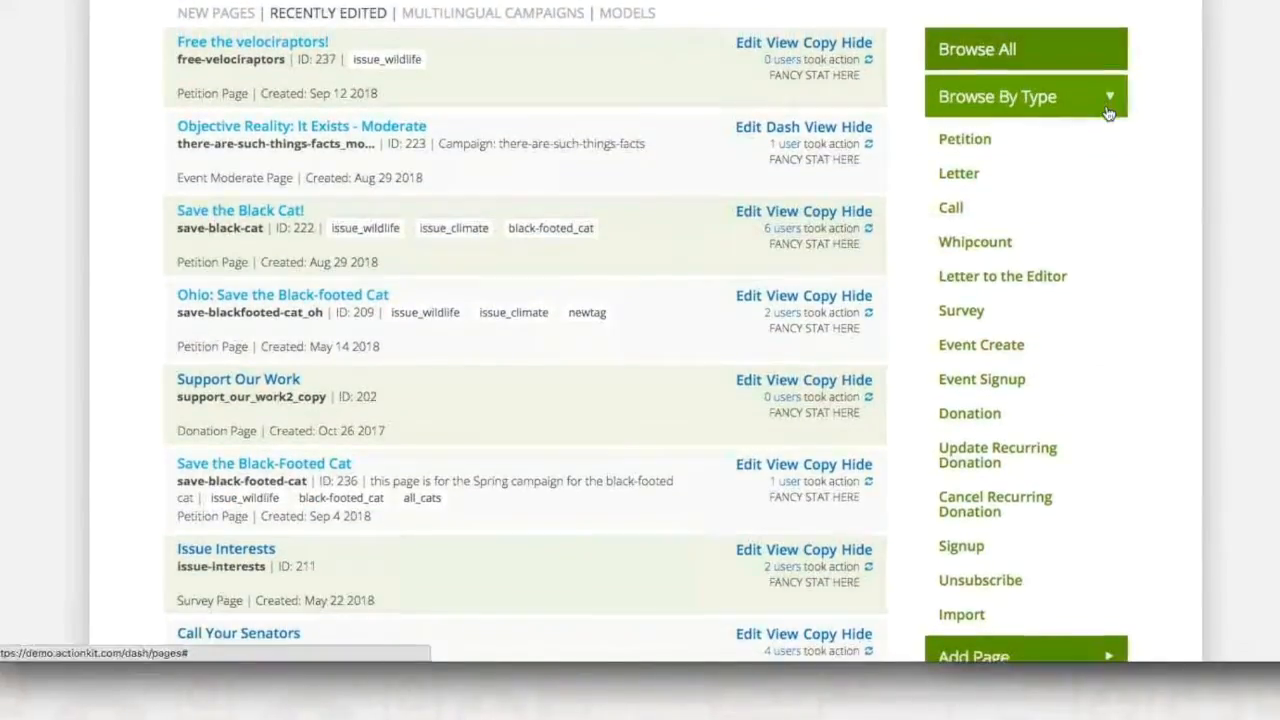
click(1108, 104)
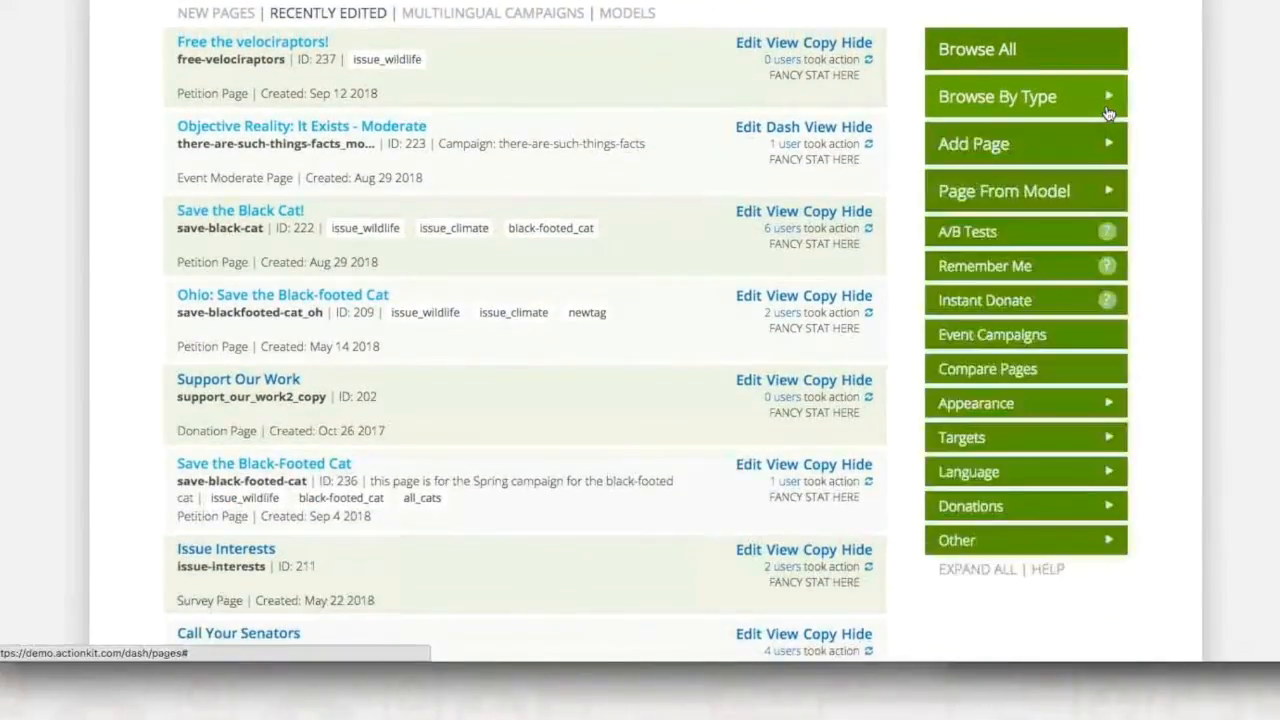
click(1108, 194)
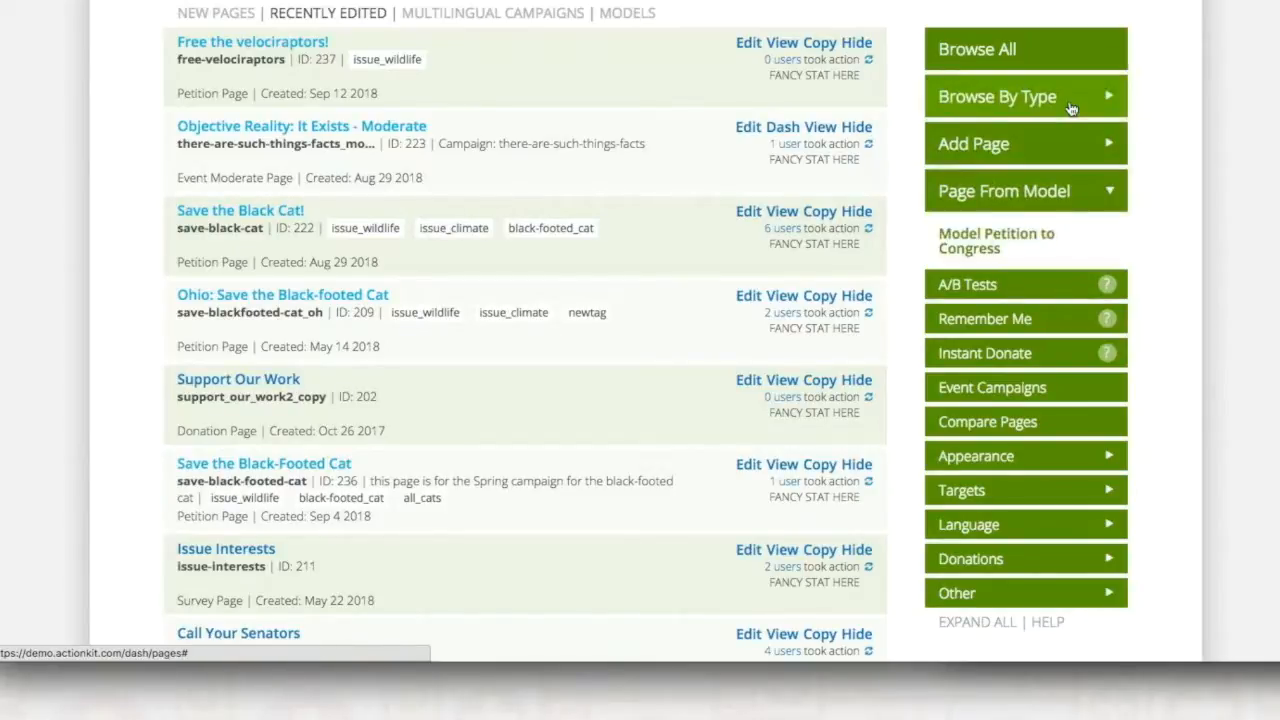
Add a new petition page and enter Headline as its title.
click(1098, 138)
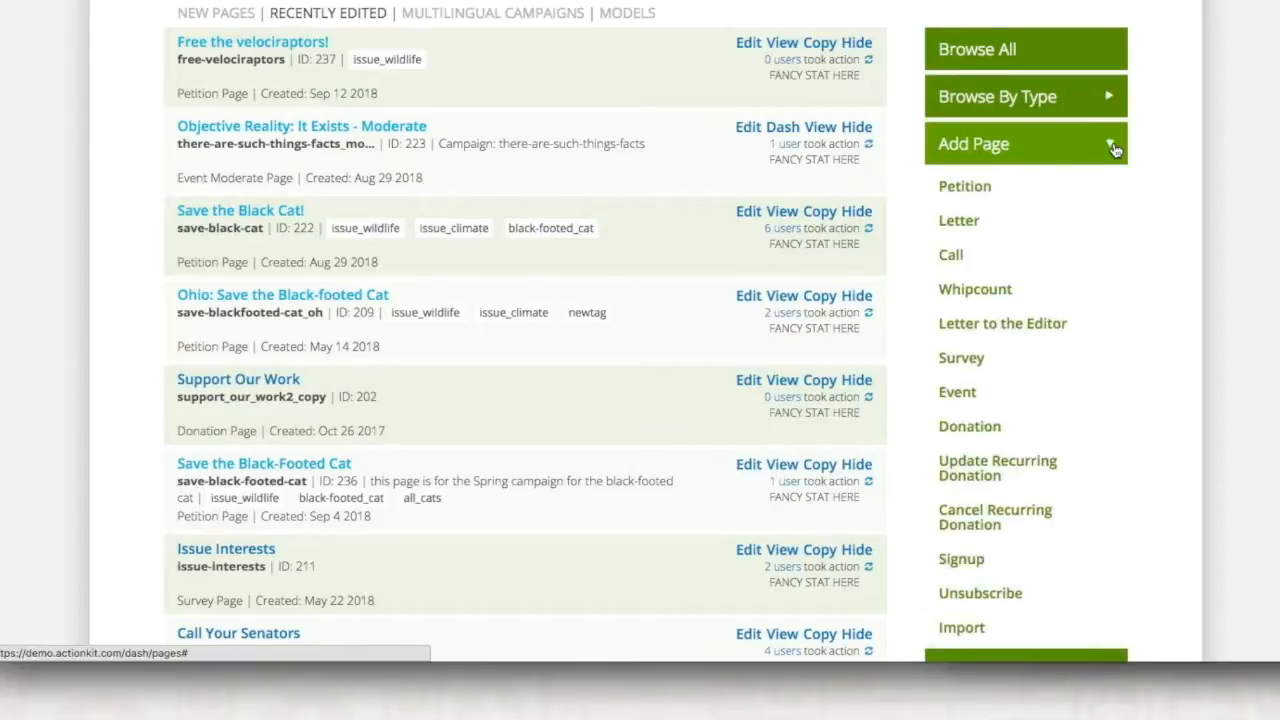
click(1032, 193)
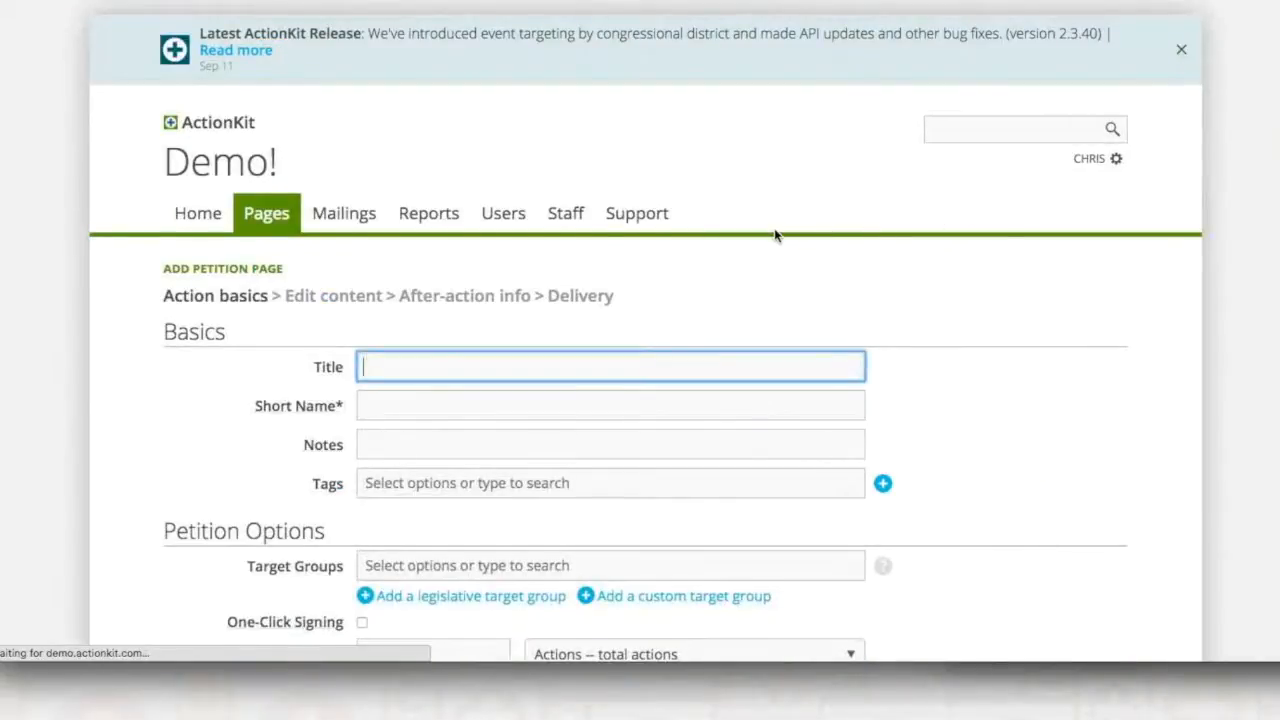
scroll(768, 232, down, 2)
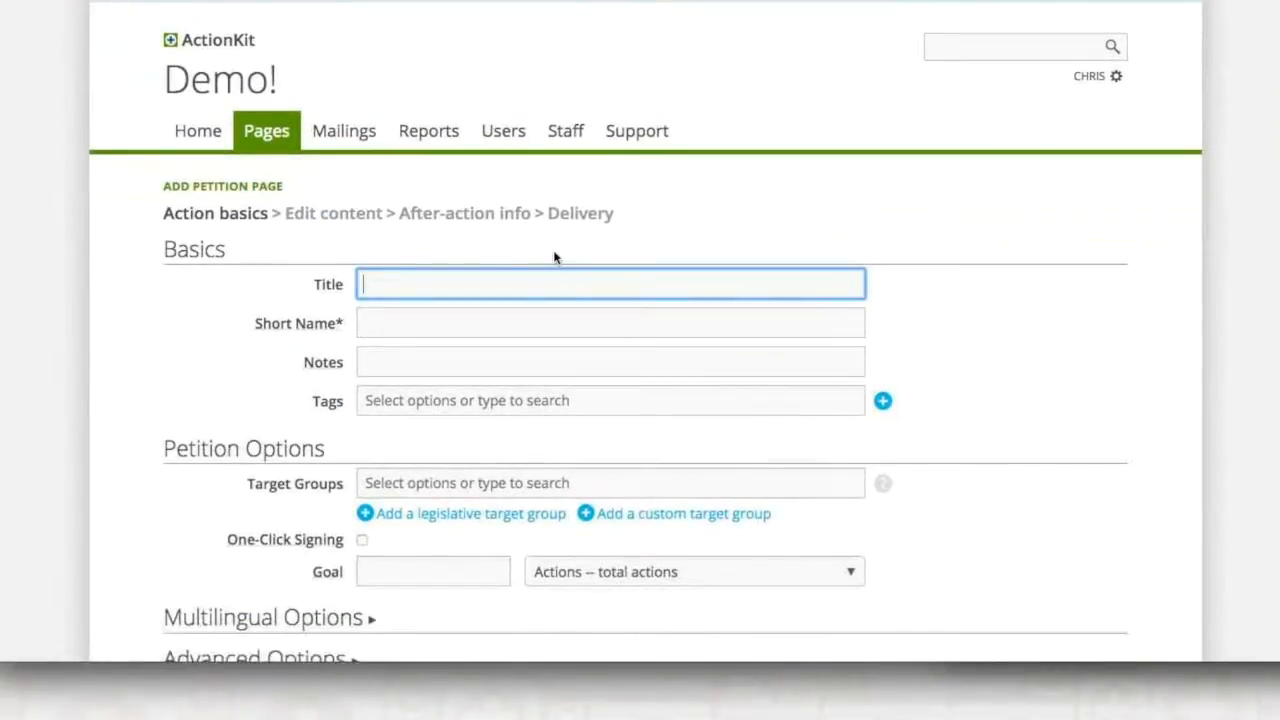
text(Headline)
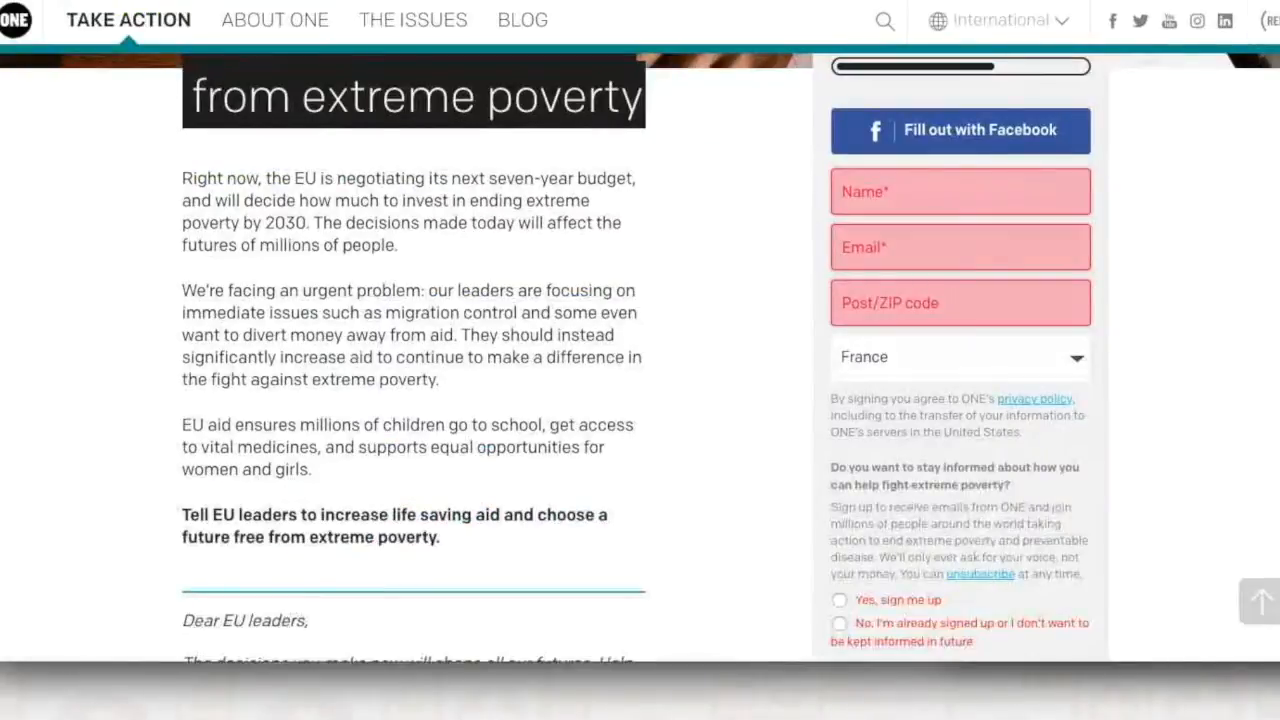
text(act)
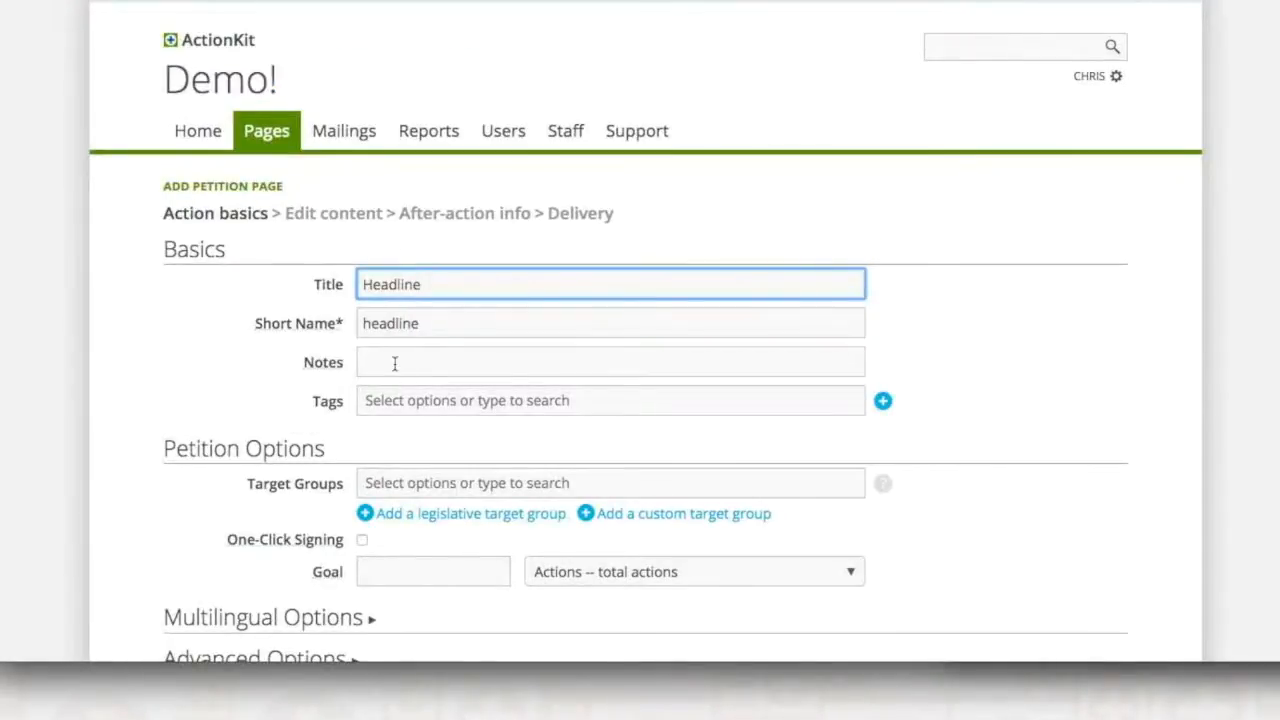
Tag the petition page with issue_wildlife, leaving its notes empty.
click(391, 289)
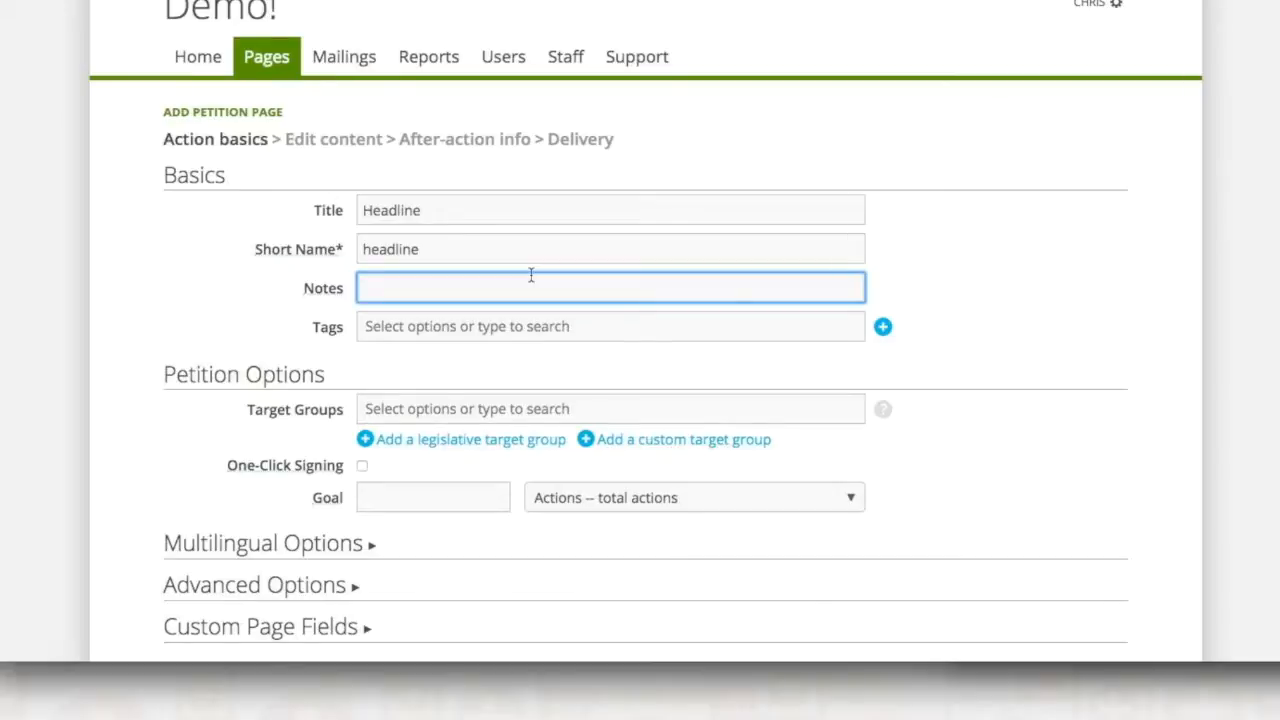
click(480, 327)
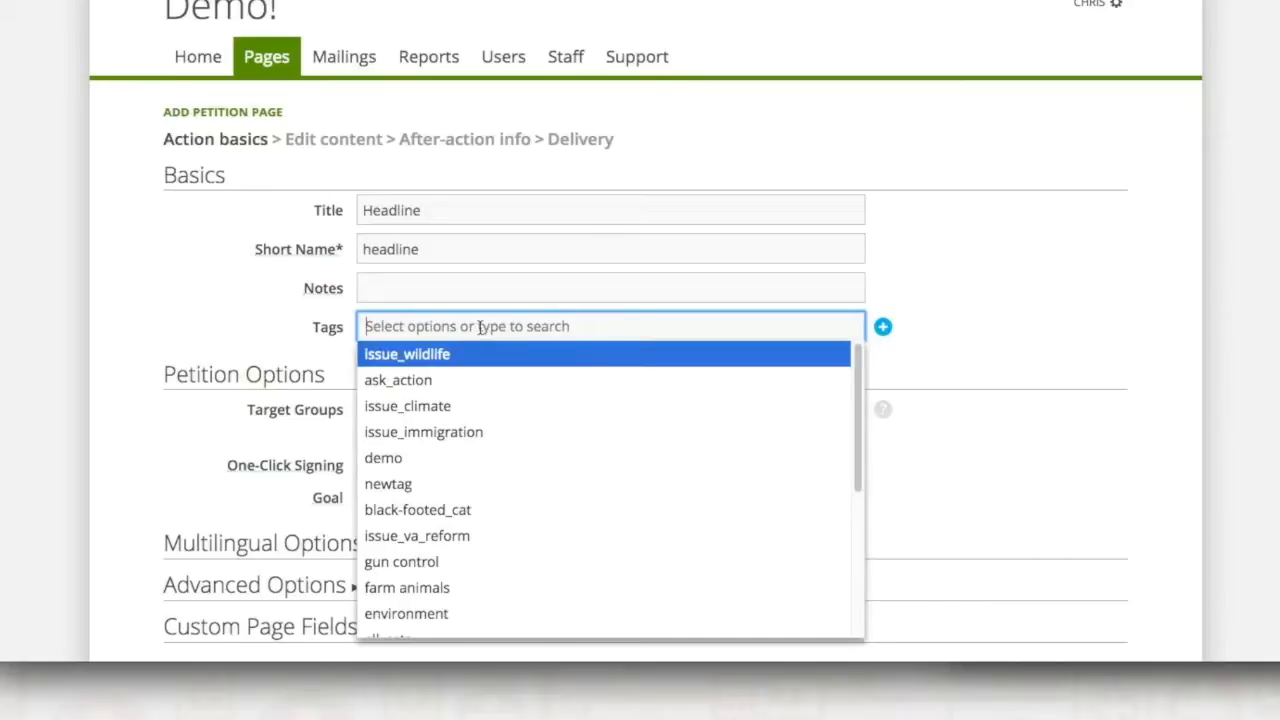
click(485, 366)
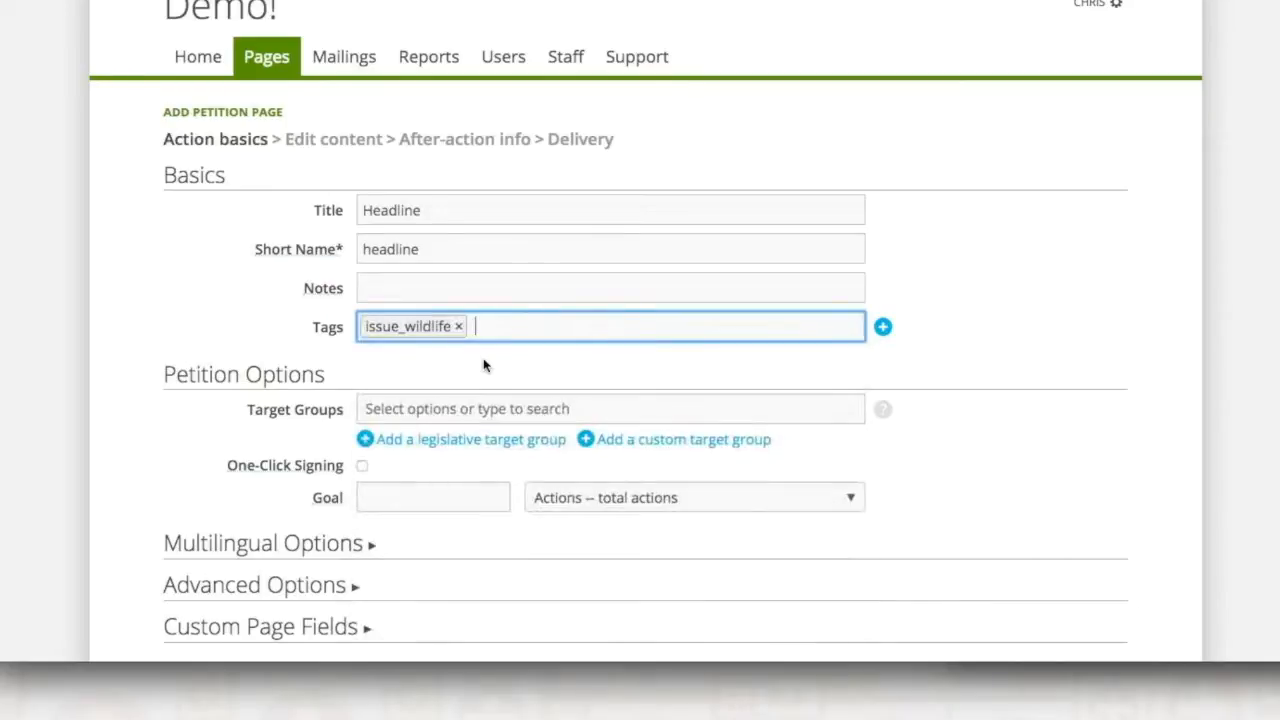
click(519, 72)
Look through the available target groups for the petition, including the custom groups, without choosing one.
click(430, 409)
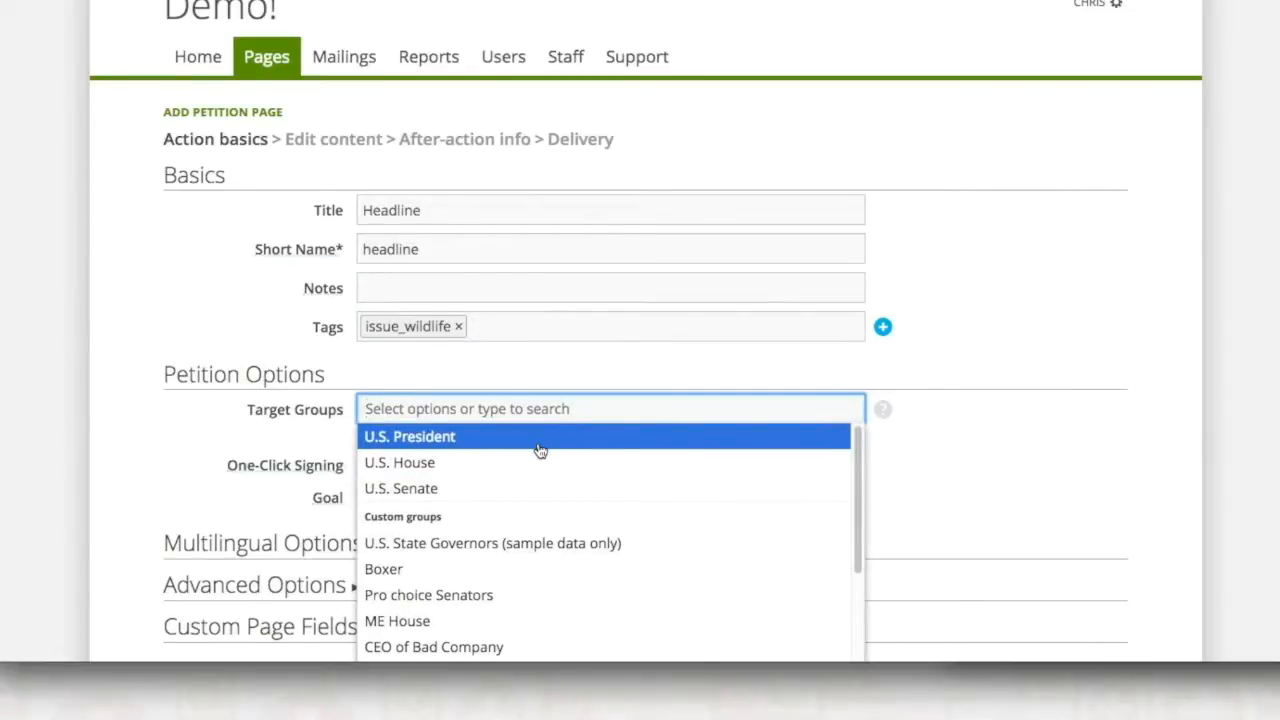
scroll(540, 450, down, 5)
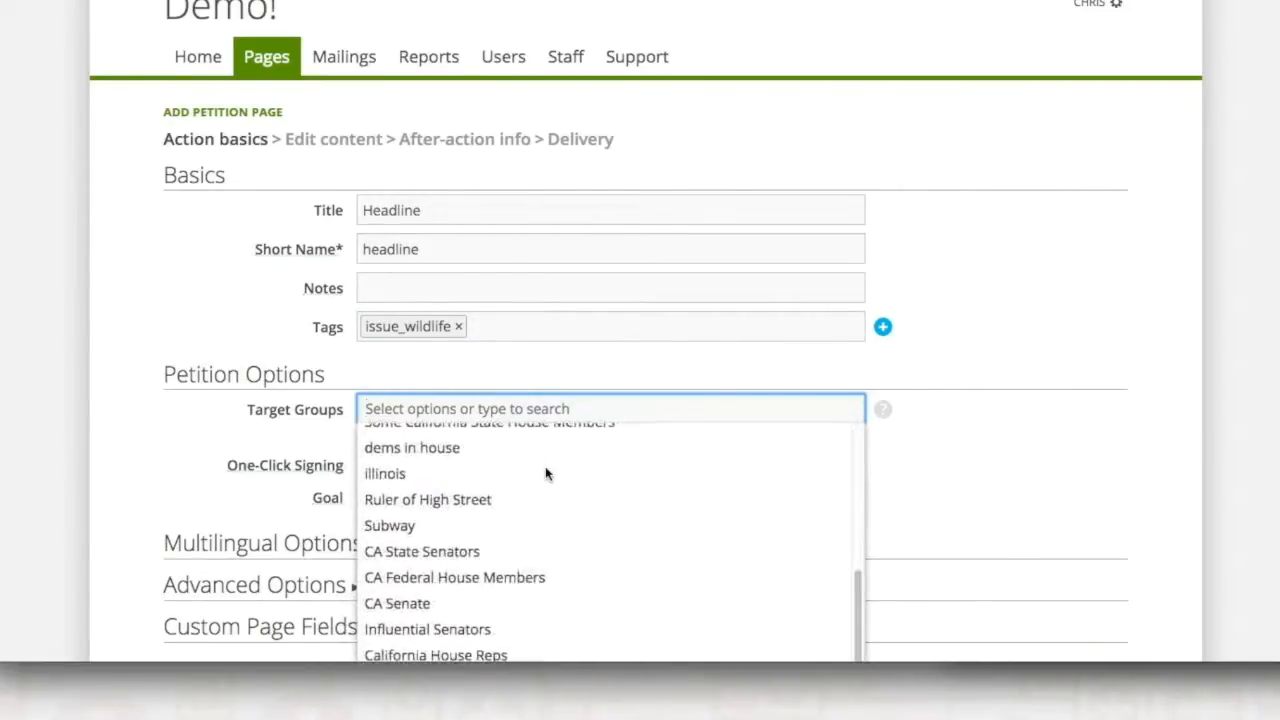
scroll(545, 473, up, 5)
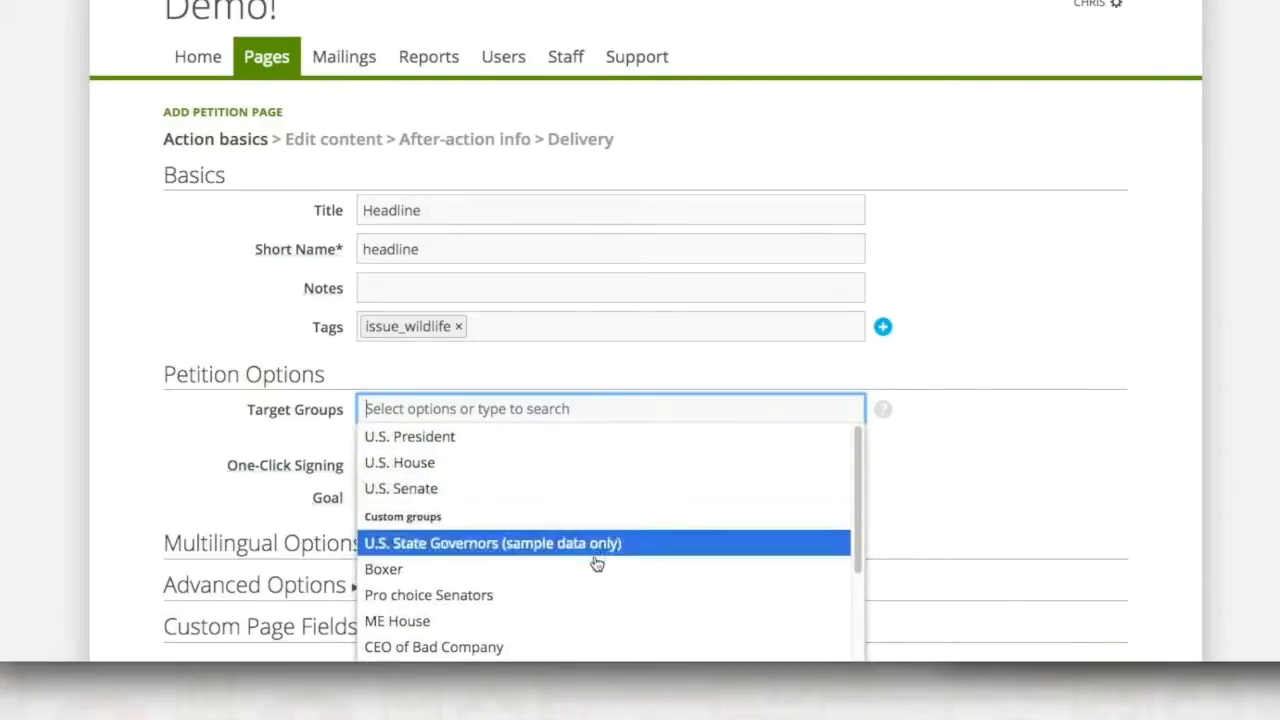
scroll(543, 569, down, 2)
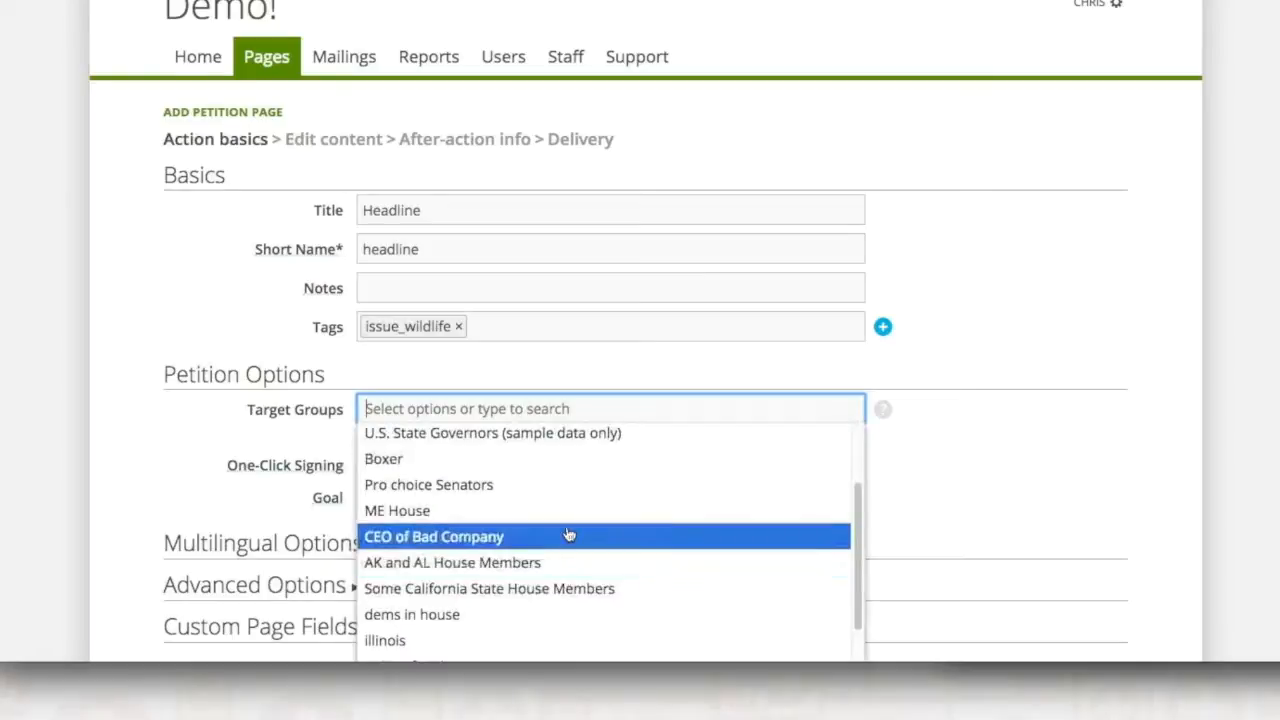
click(932, 521)
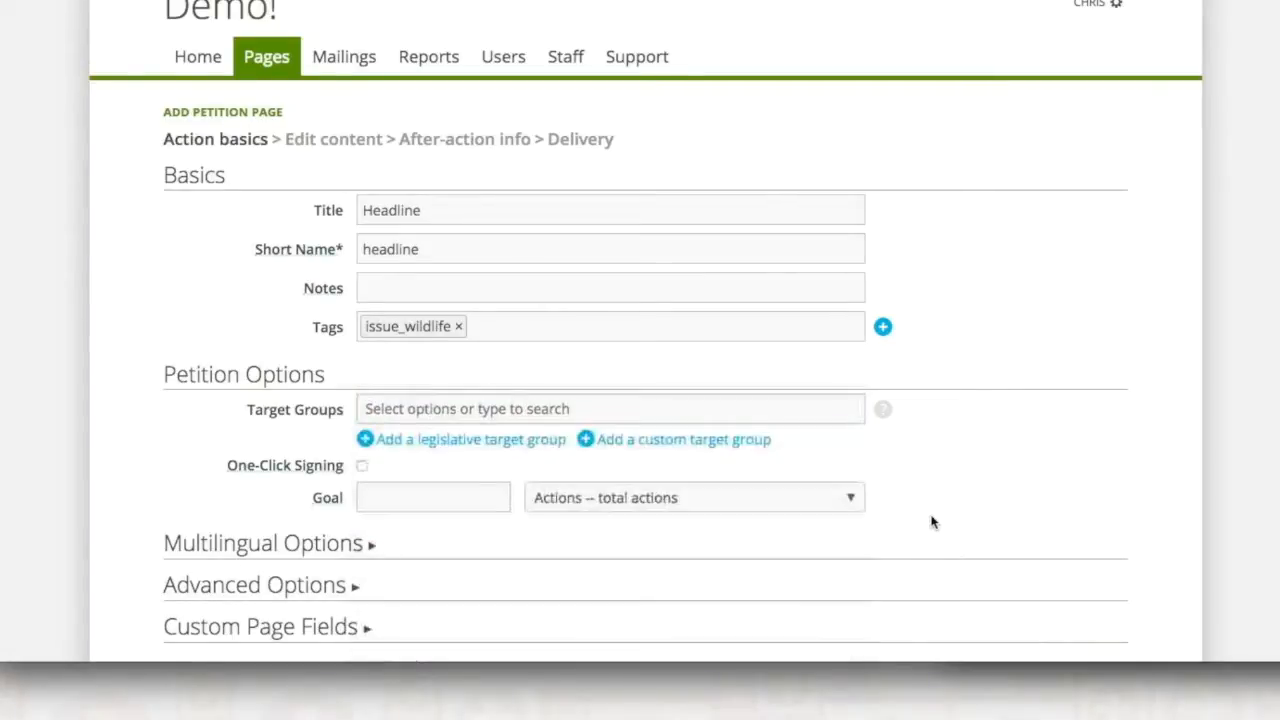
Create and save a U.S. House legislative target group named Faso that targets Rep. Faso (R-NY_19).
click(478, 446)
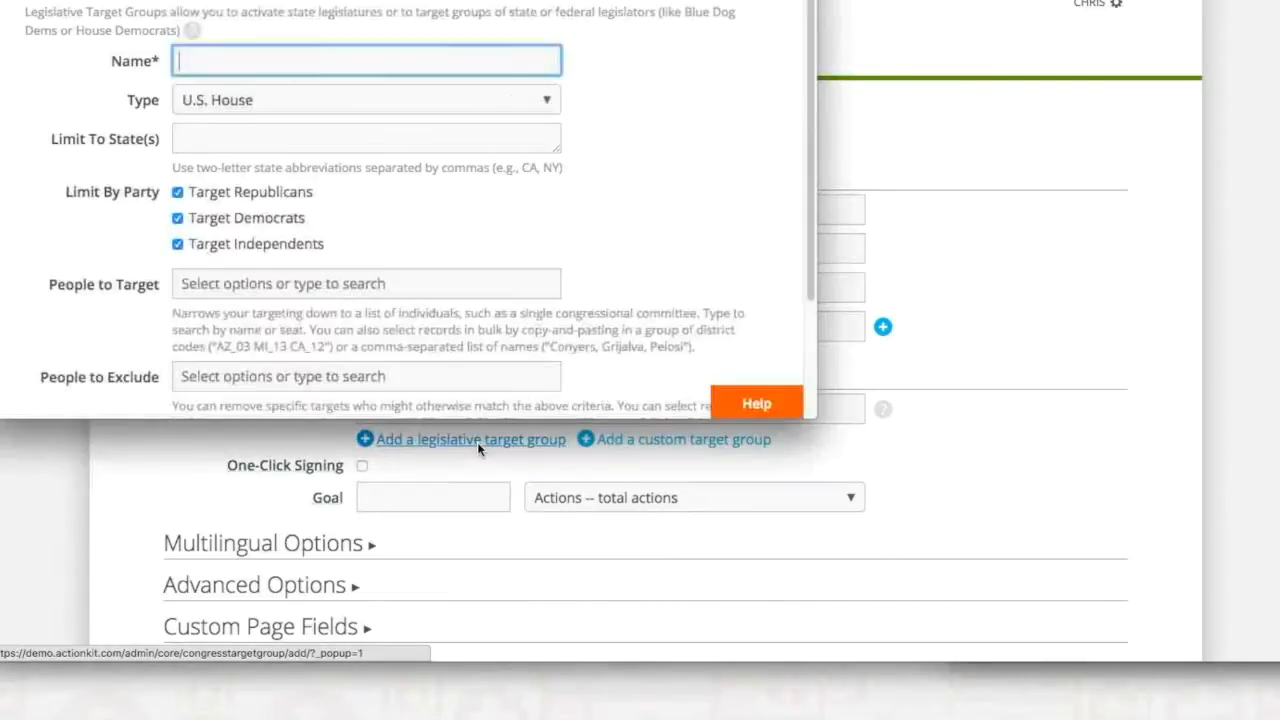
scroll(308, 258, down, 1)
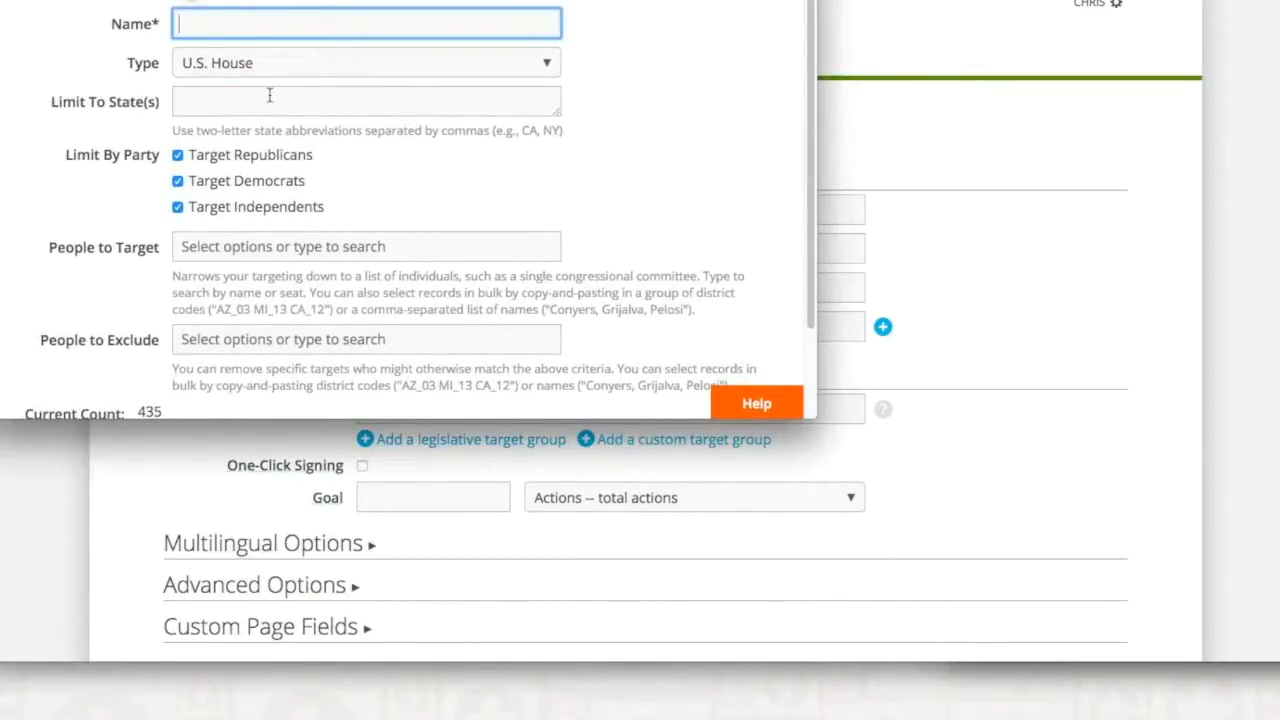
click(215, 248)
text(fas)
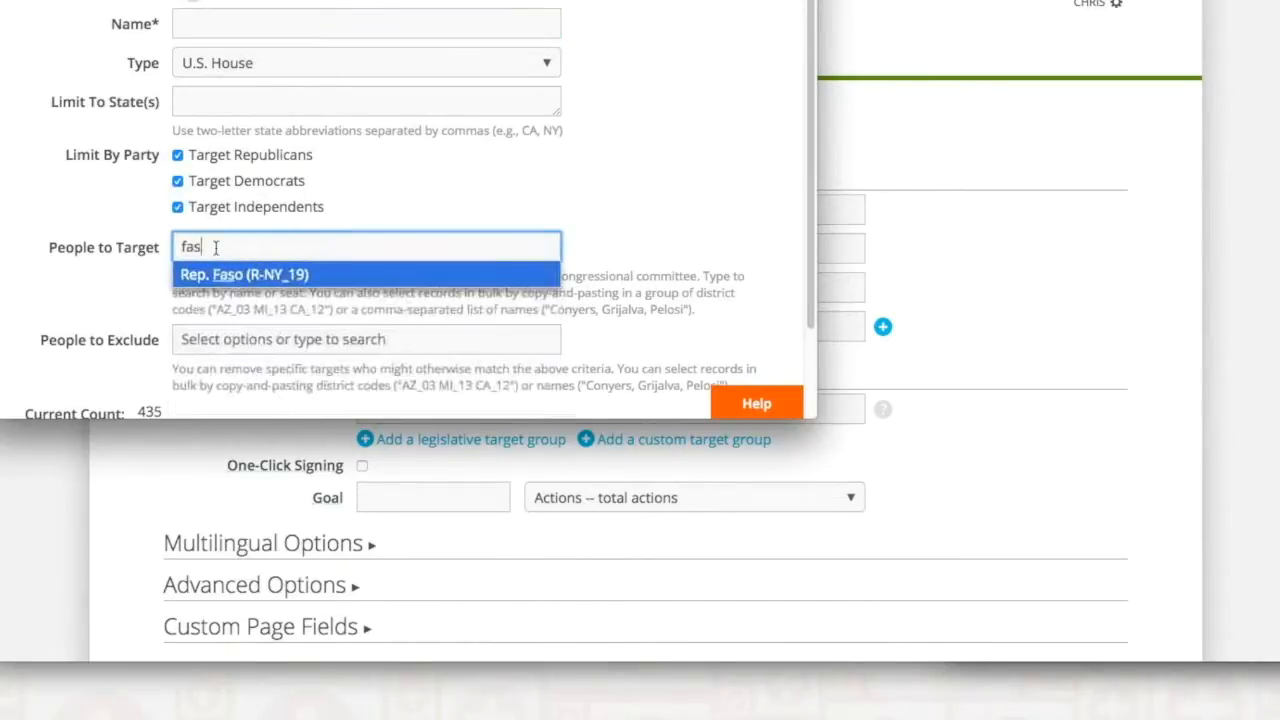
key(Return)
click(196, 24)
text(Faso)
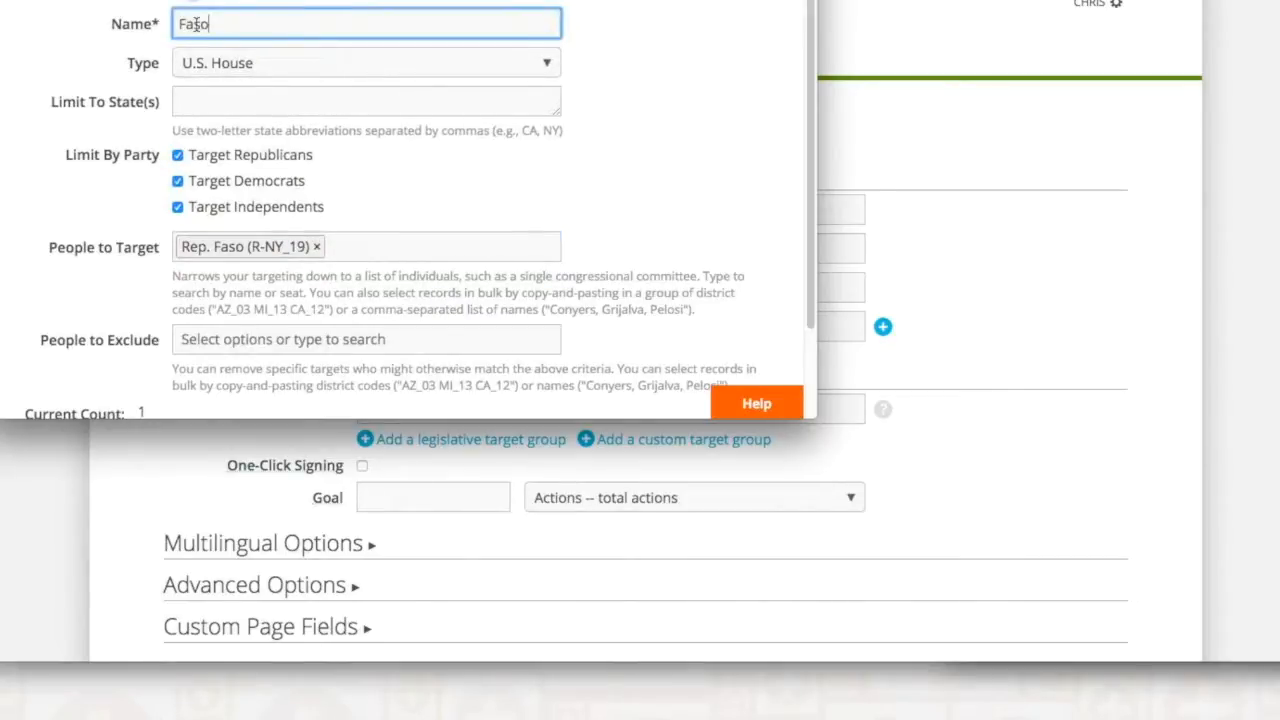
scroll(88, 291, down, 2)
click(57, 363)
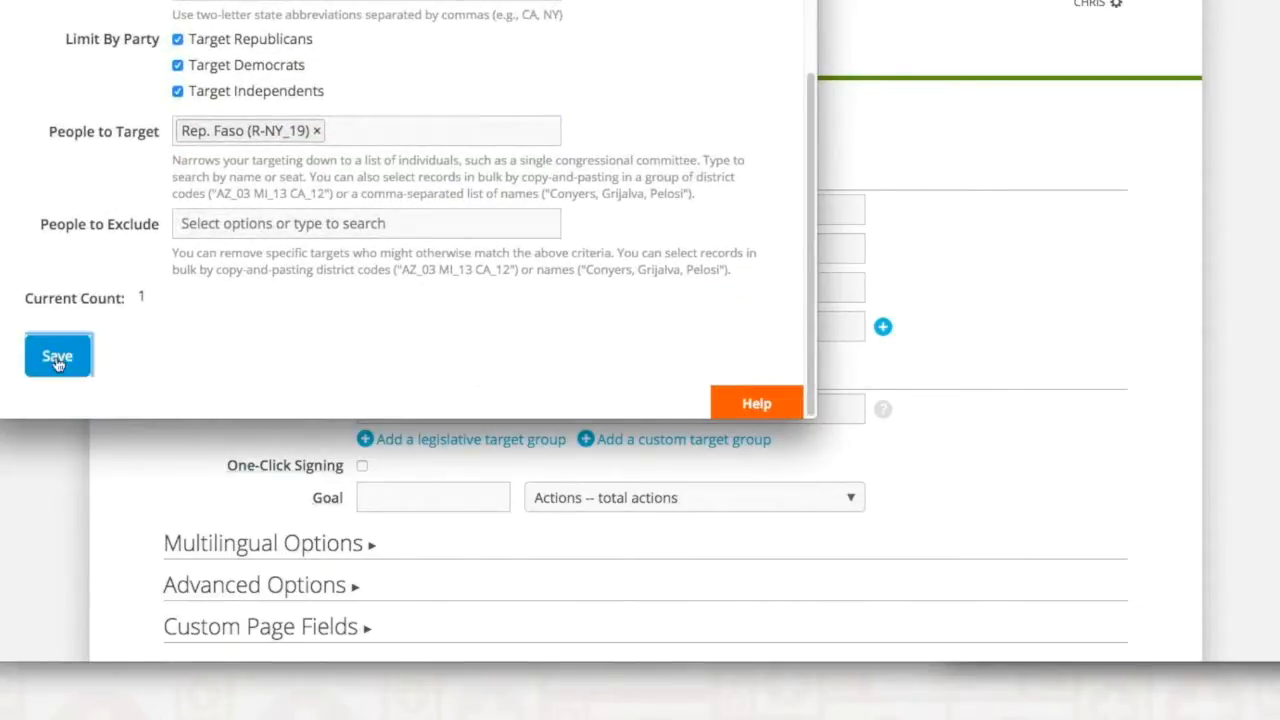
Review the form for adding a custom target group, close it, and look at the petition's target group choices again.
click(631, 441)
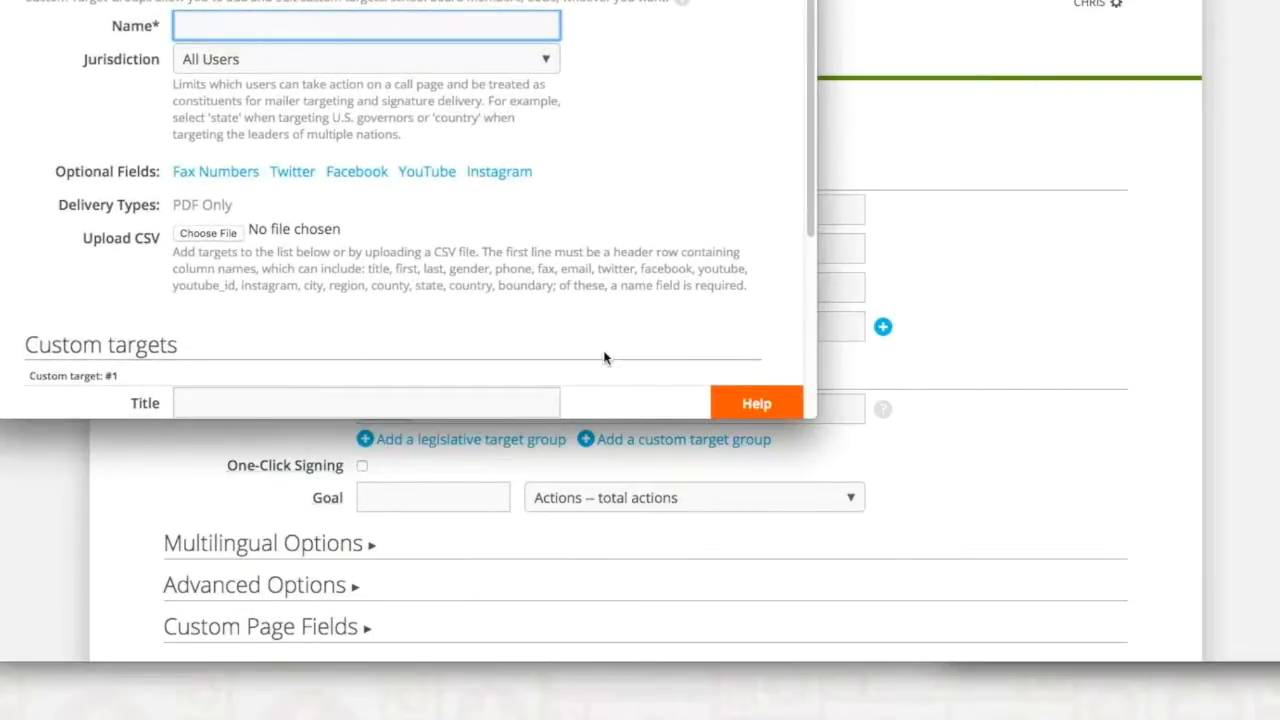
scroll(603, 357, down, 3)
scroll(603, 357, up, 3)
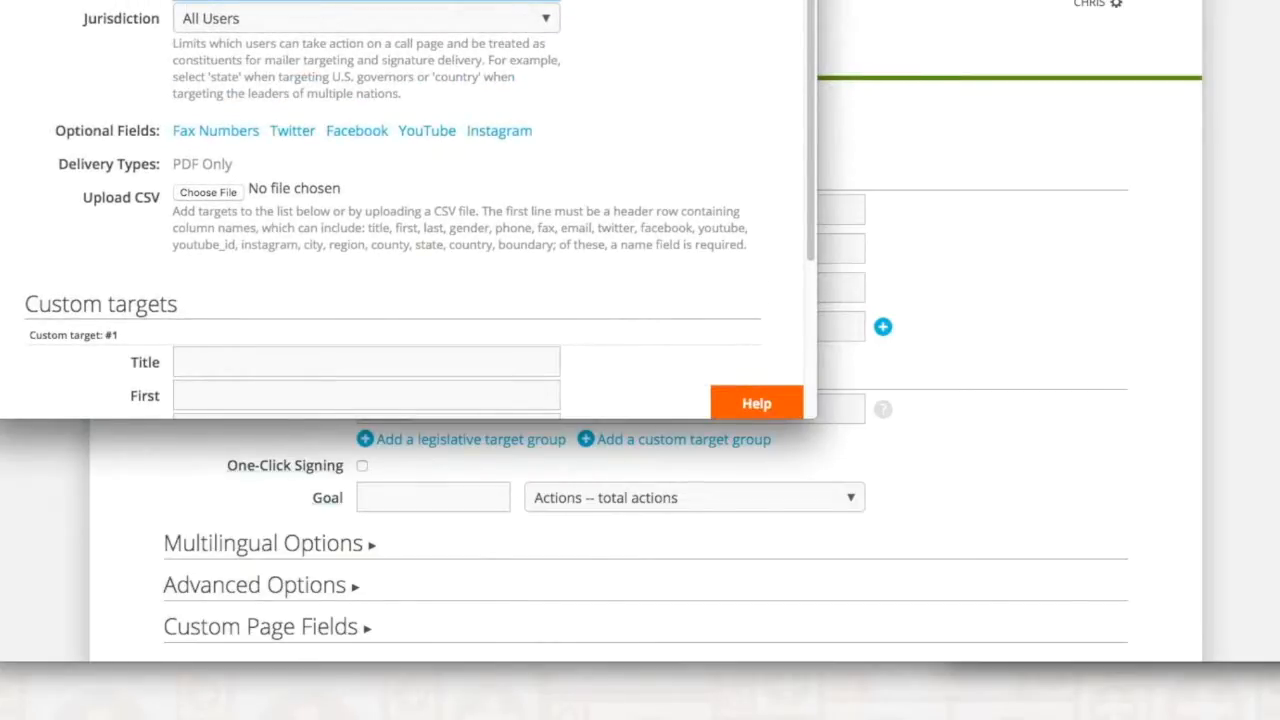
key(super+w)
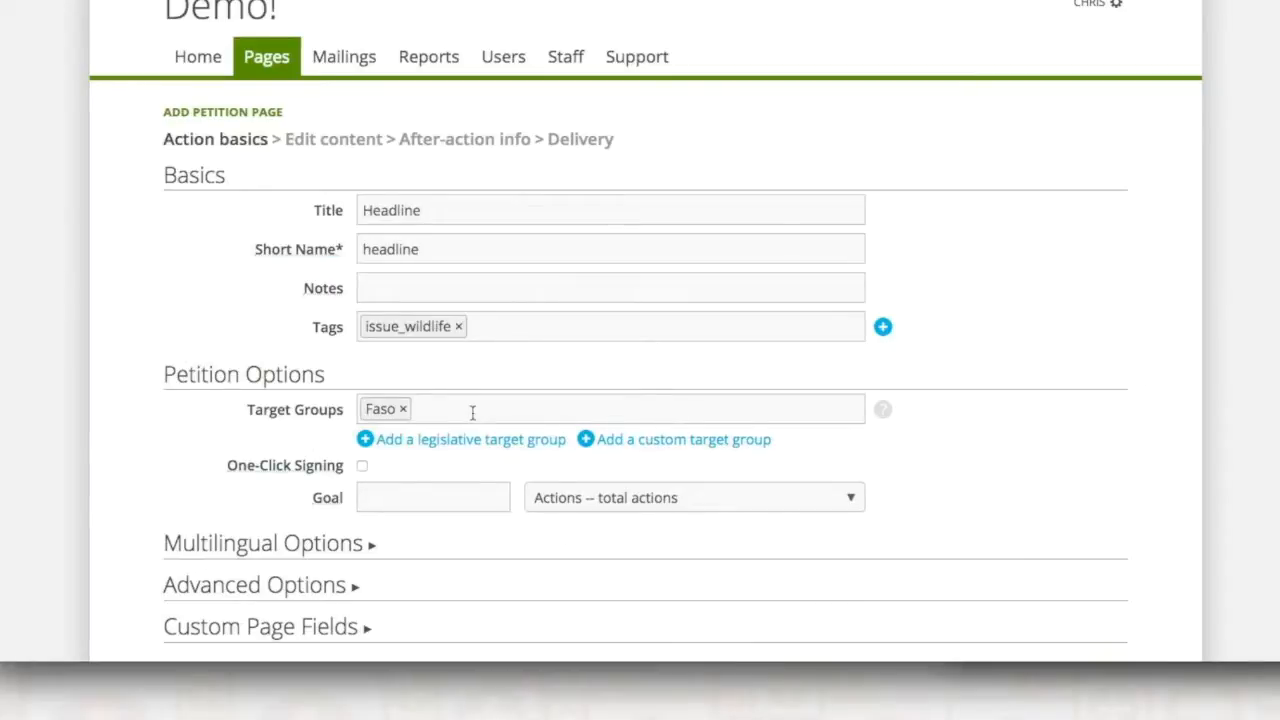
click(381, 418)
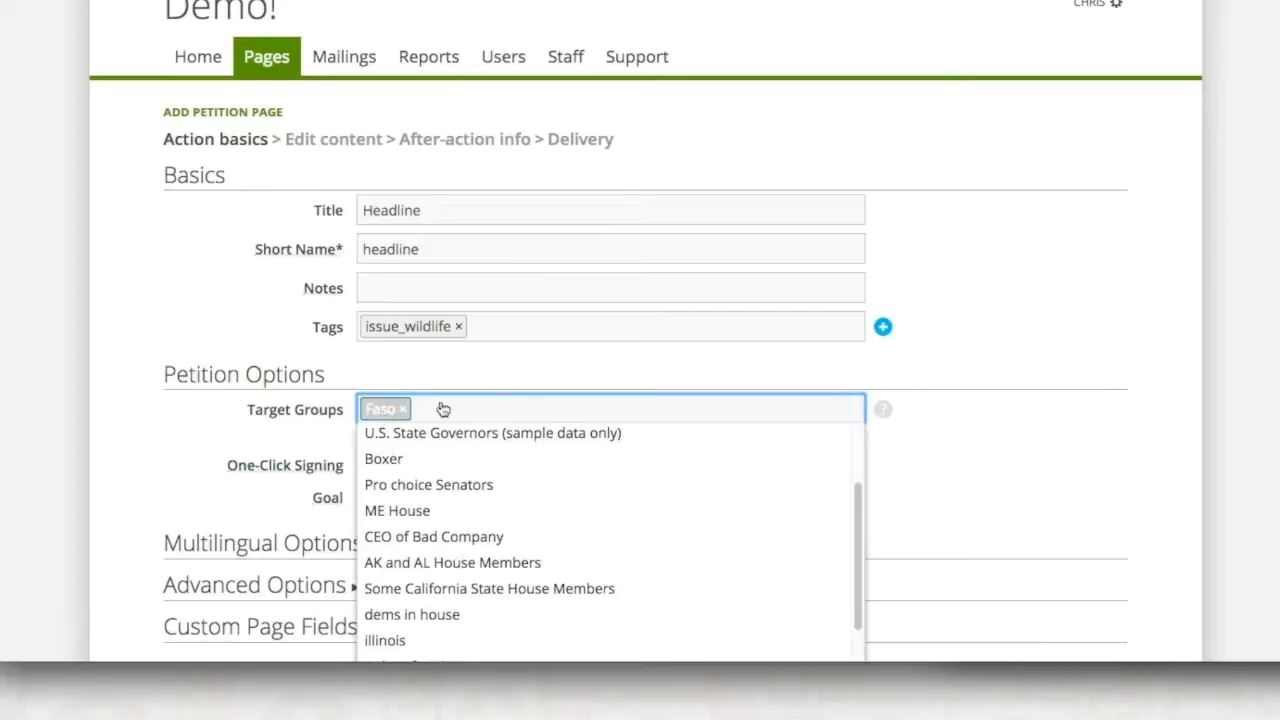
click(530, 390)
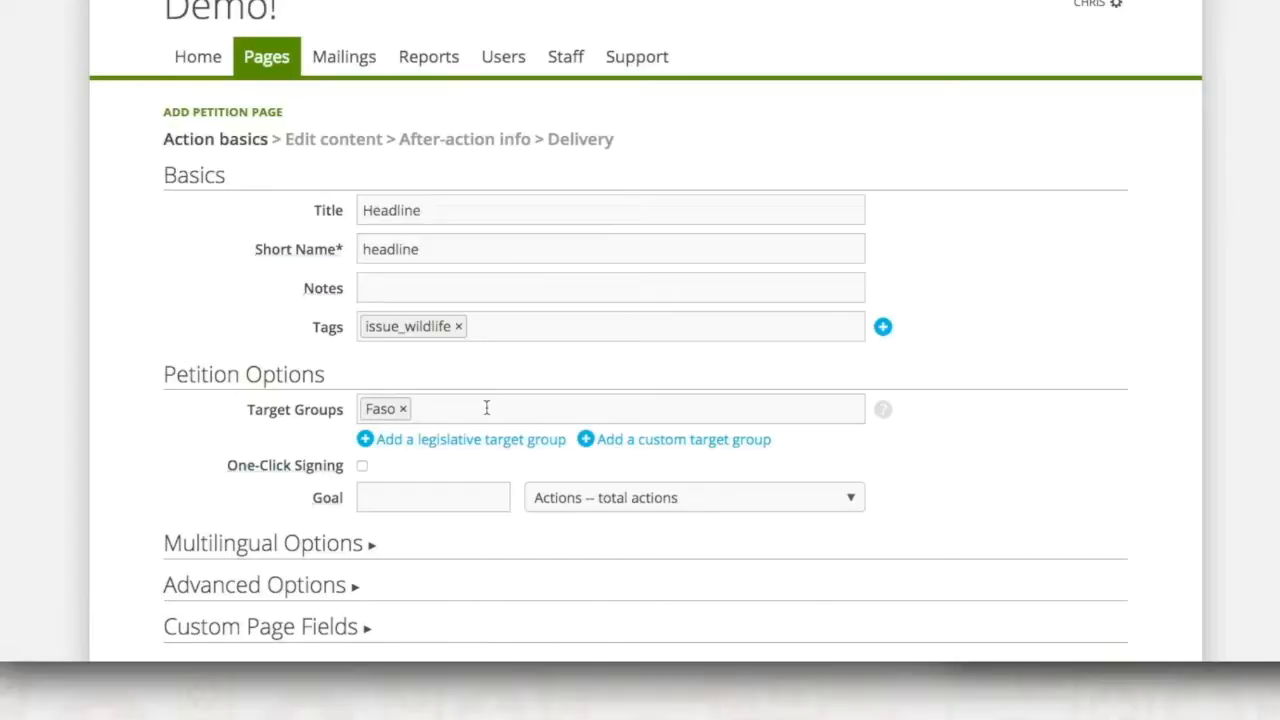
Enable One-Click Signing for the petition, read its explanation, and leave the goal blank.
scroll(297, 440, down, 1)
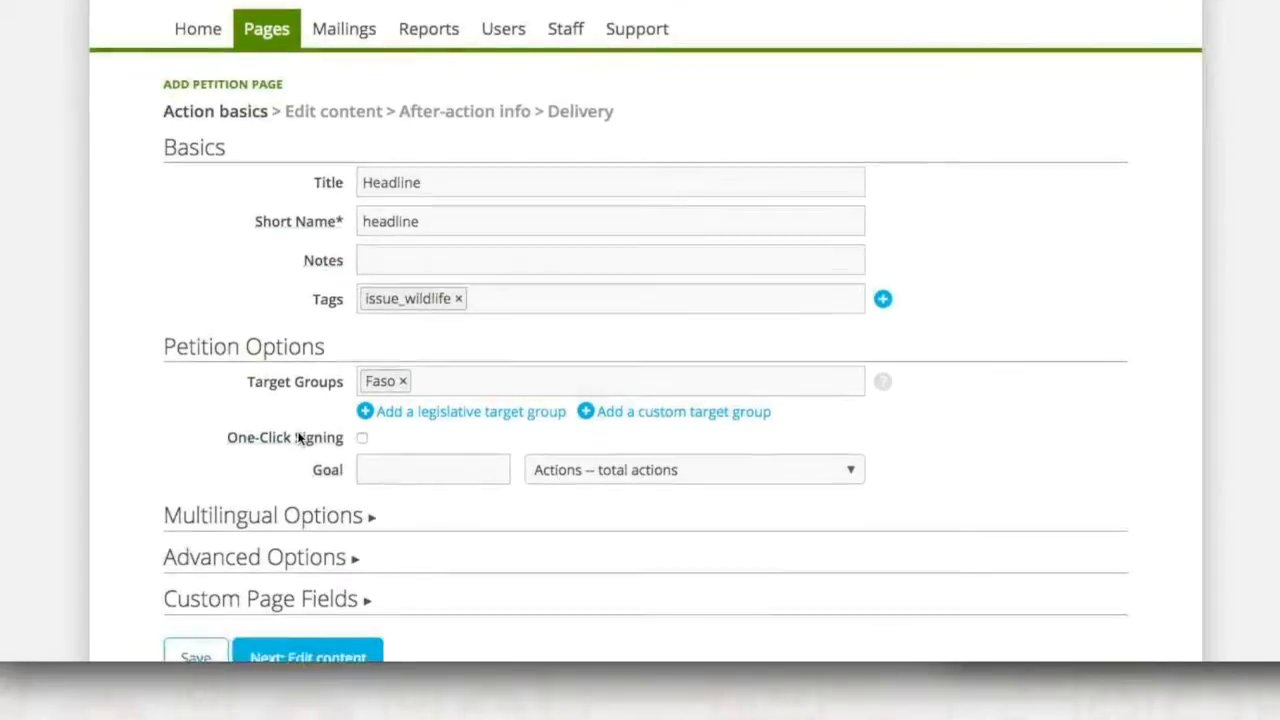
mouse_move(310, 433)
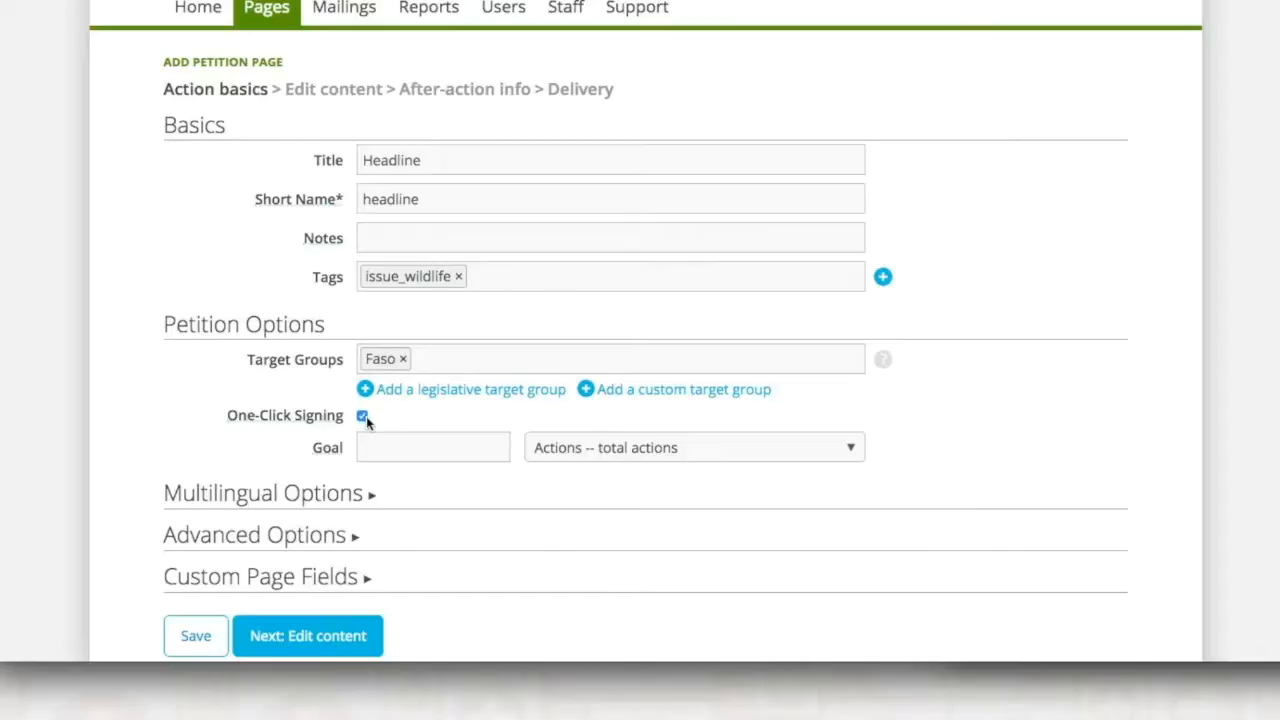
mouse_move(321, 424)
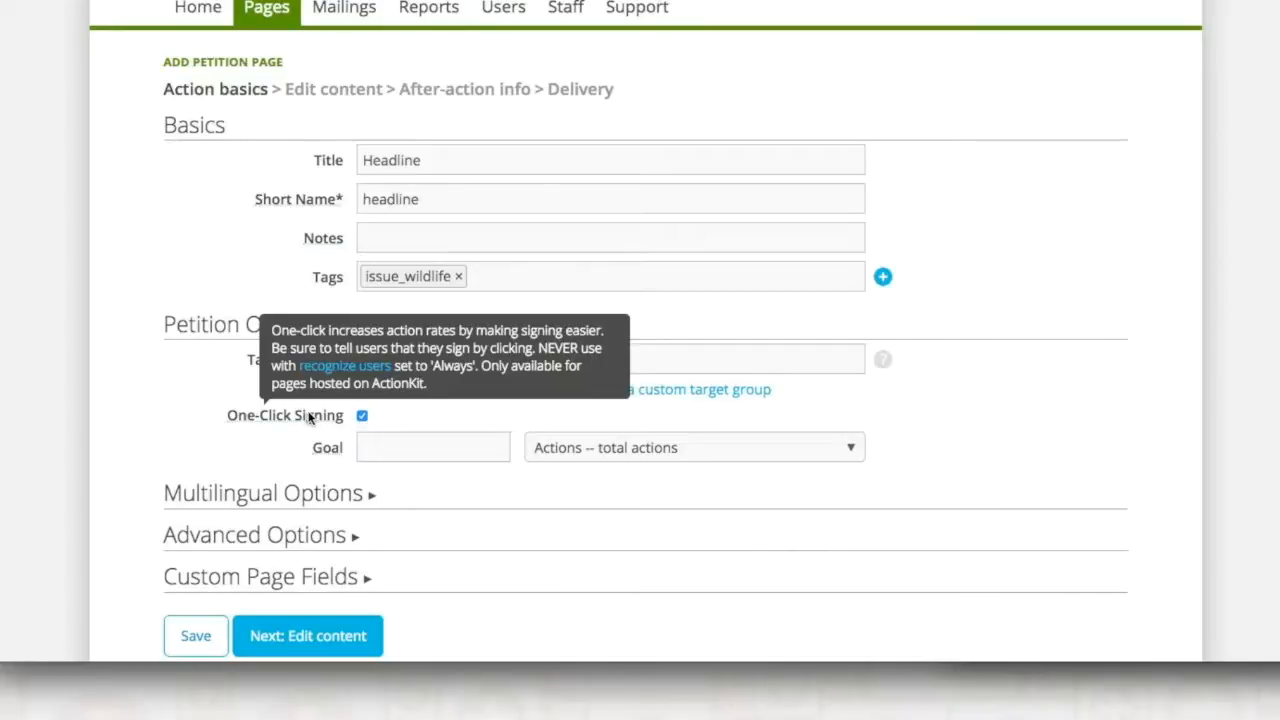
click(372, 446)
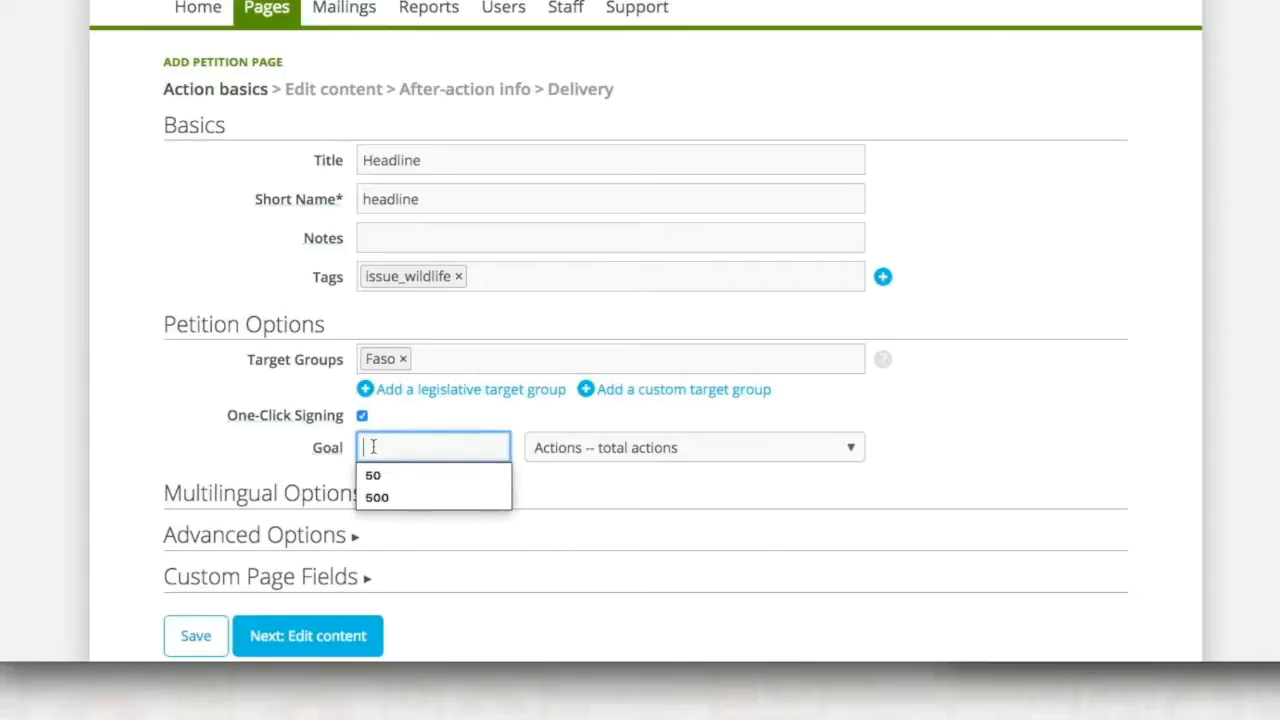
click(573, 490)
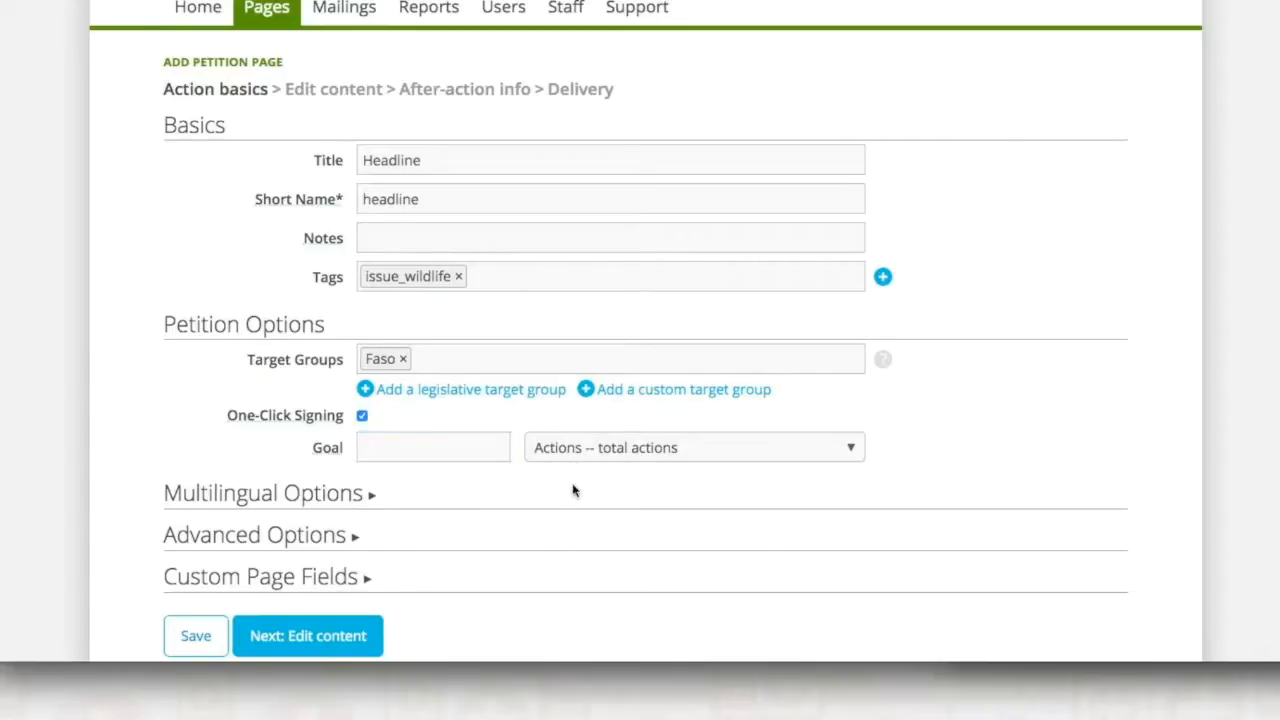
Expand Advanced Options to review the mailing list, user recognition and response settings.
scroll(537, 462, down, 1)
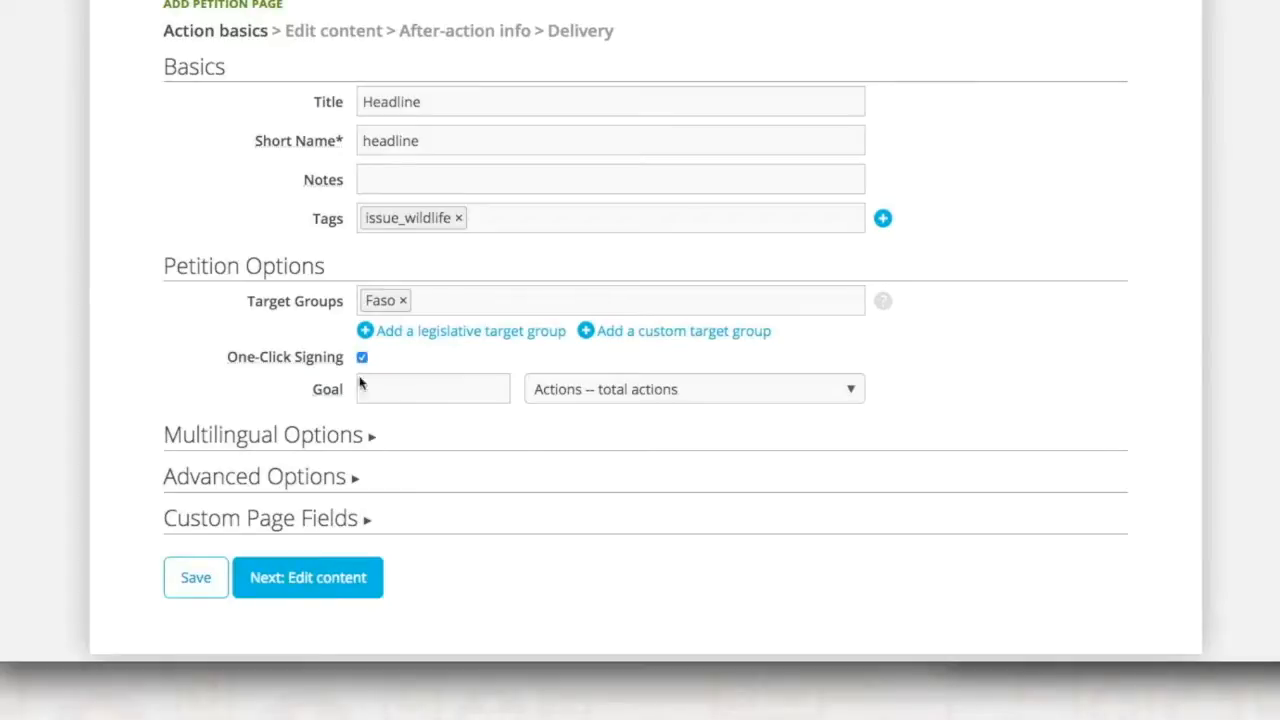
click(348, 477)
scroll(364, 438, down, 1)
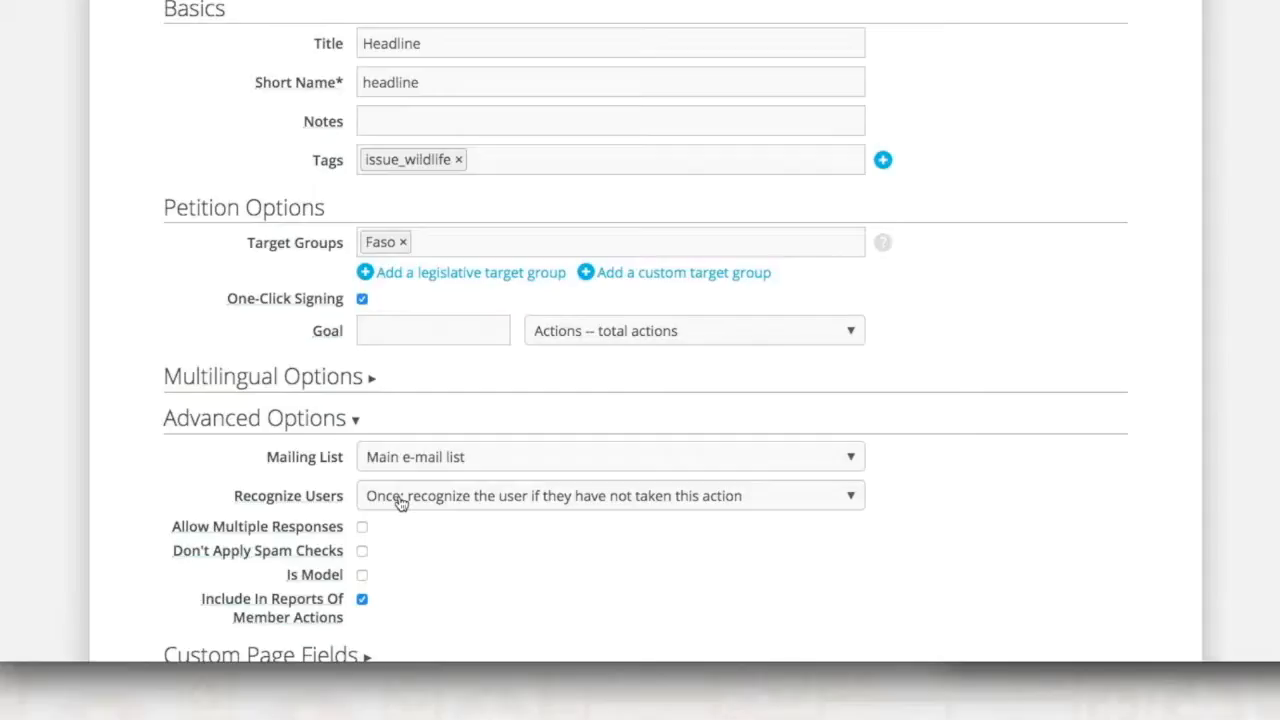
mouse_move(324, 304)
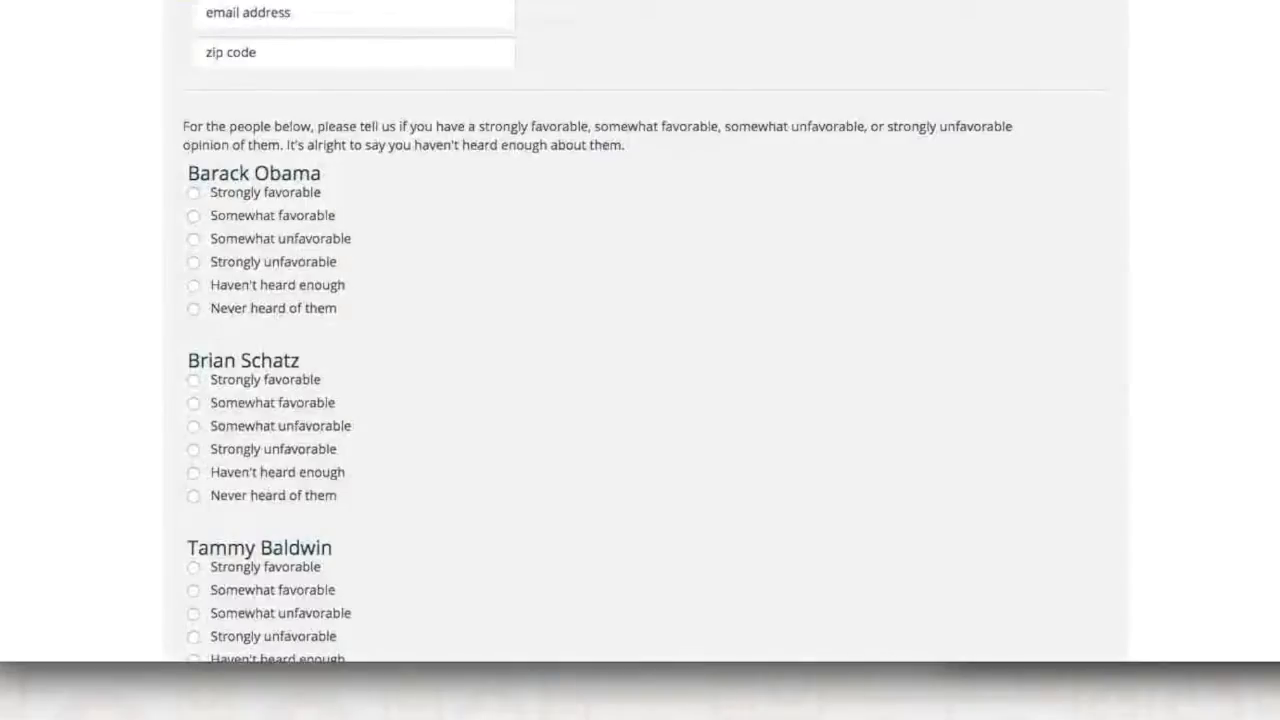
Switch to the Progressive Change newsmaker survey and fill in the signer's name.
scroll(334, 188, up, 5)
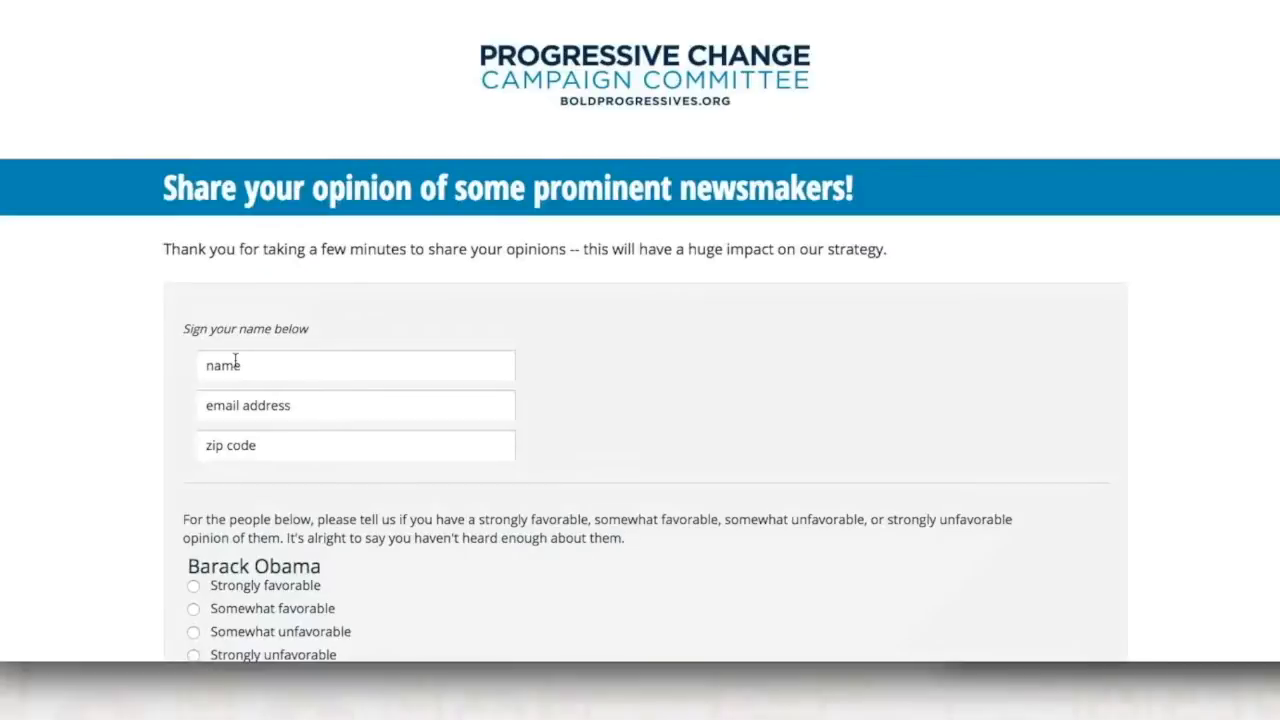
click(235, 365)
click(291, 399)
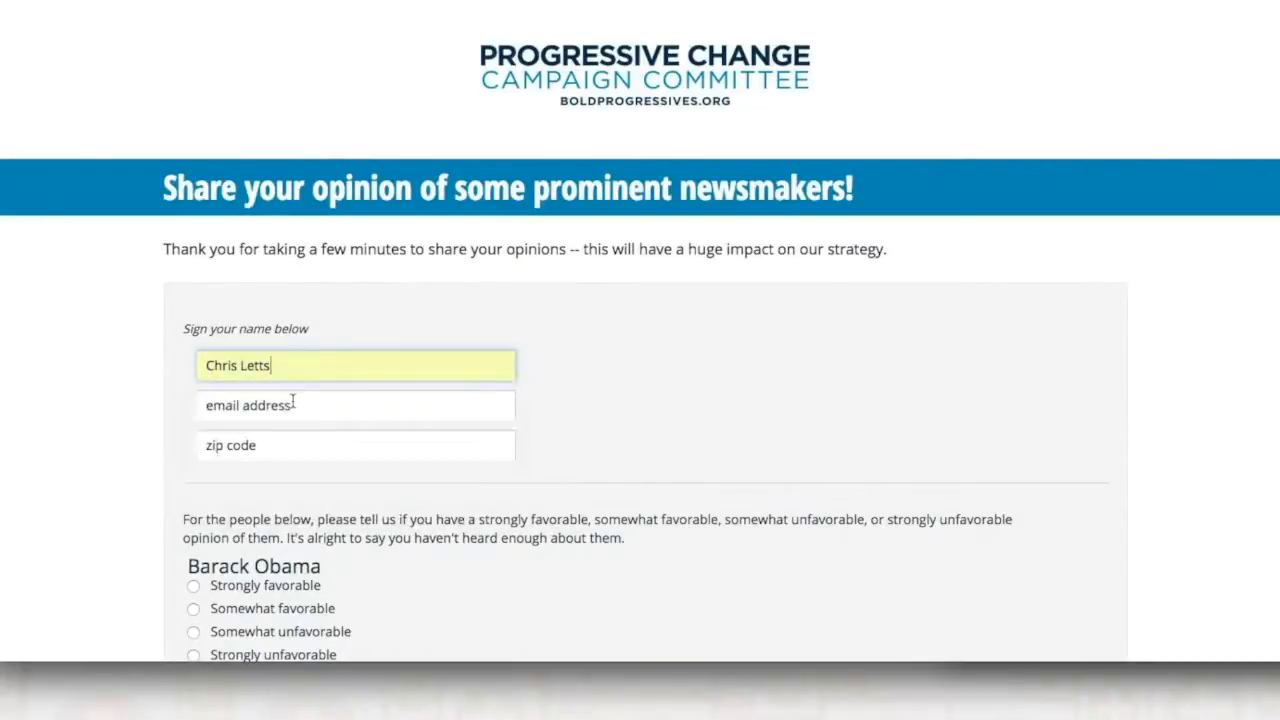
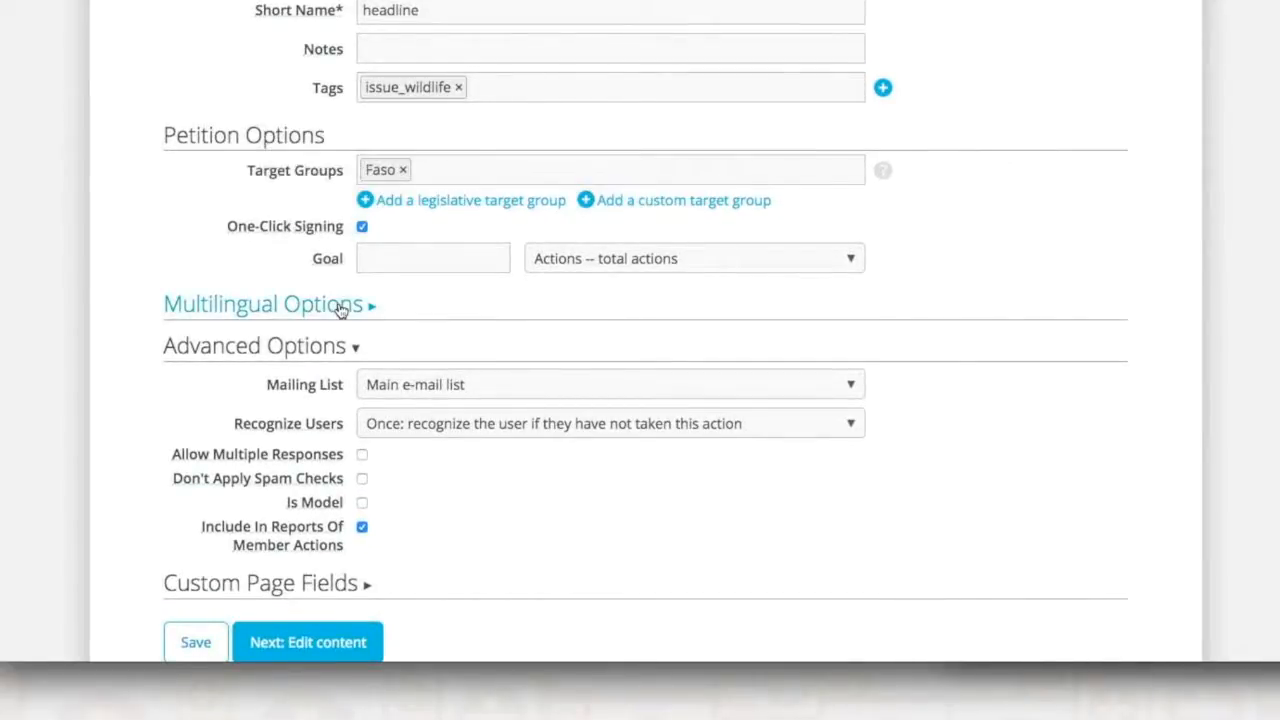
Expand the petition page's Multilingual Options and check the multilingual campaign choices, leaving the campaign unset.
click(340, 308)
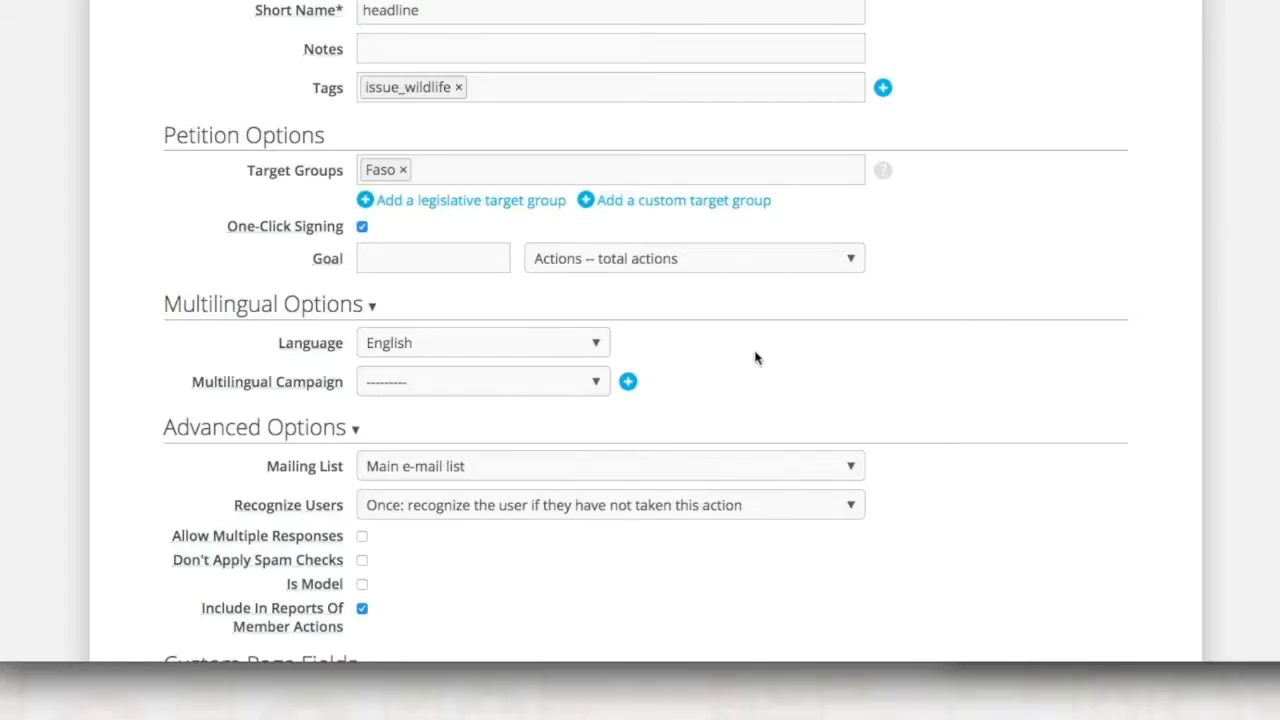
click(590, 381)
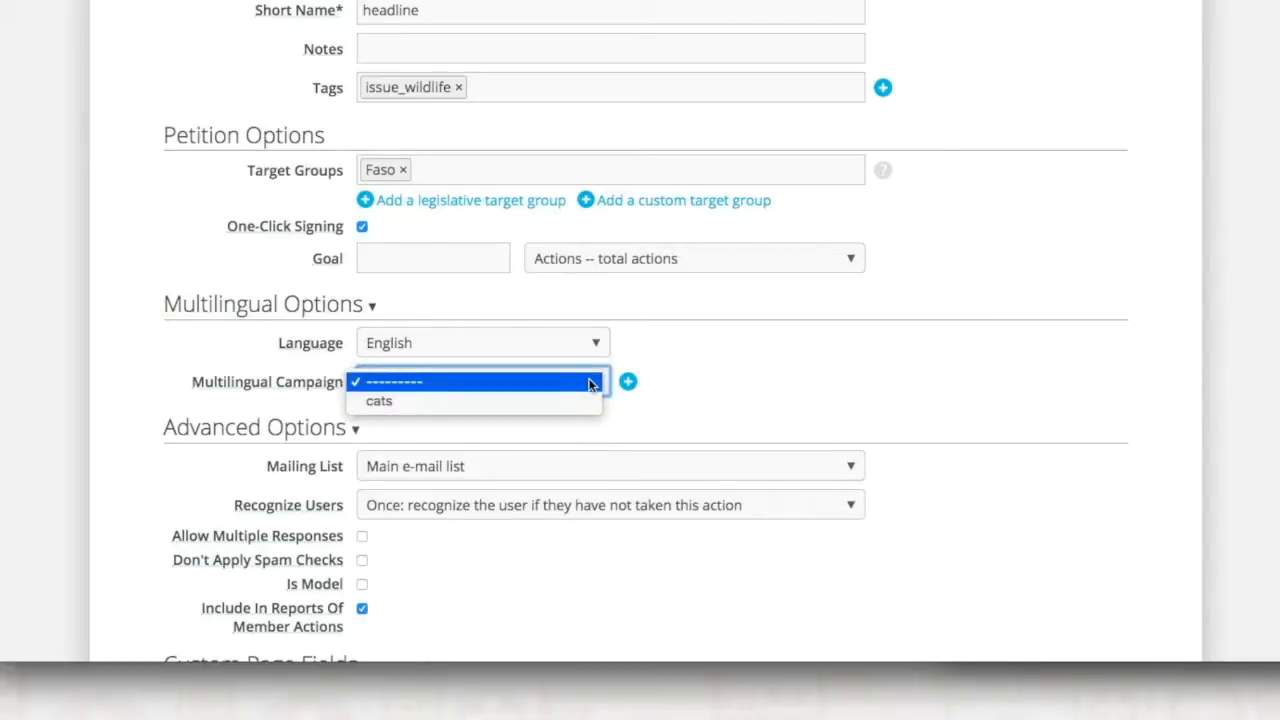
click(592, 382)
Check the mailing list choices under Advanced Options and keep Main e-mail list.
scroll(712, 438, down, 1)
scroll(711, 440, down, 2)
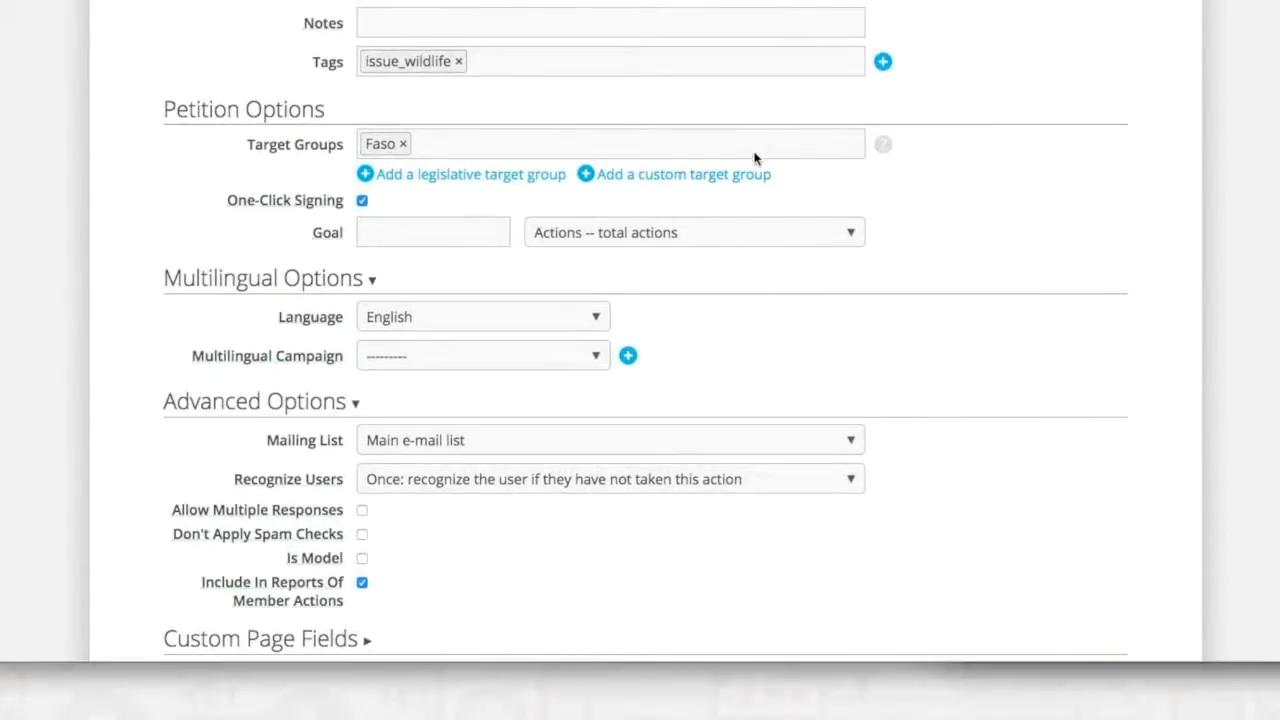
scroll(734, 417, down, 3)
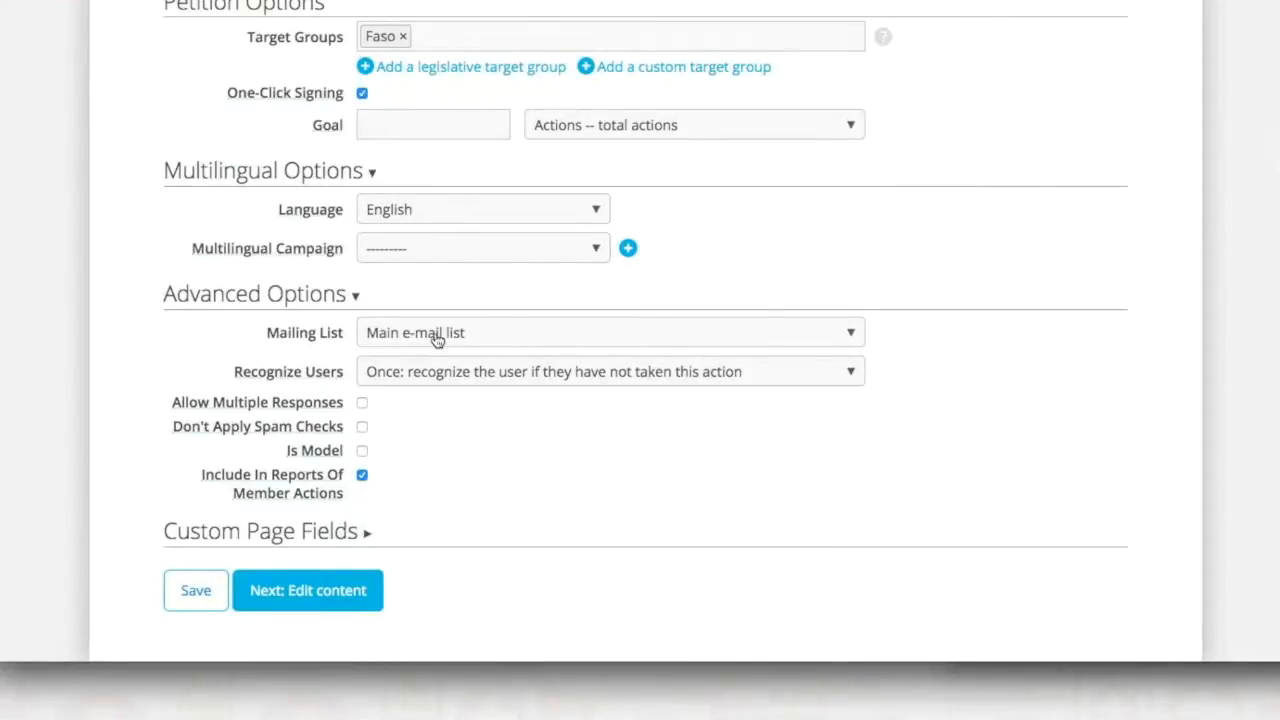
click(455, 335)
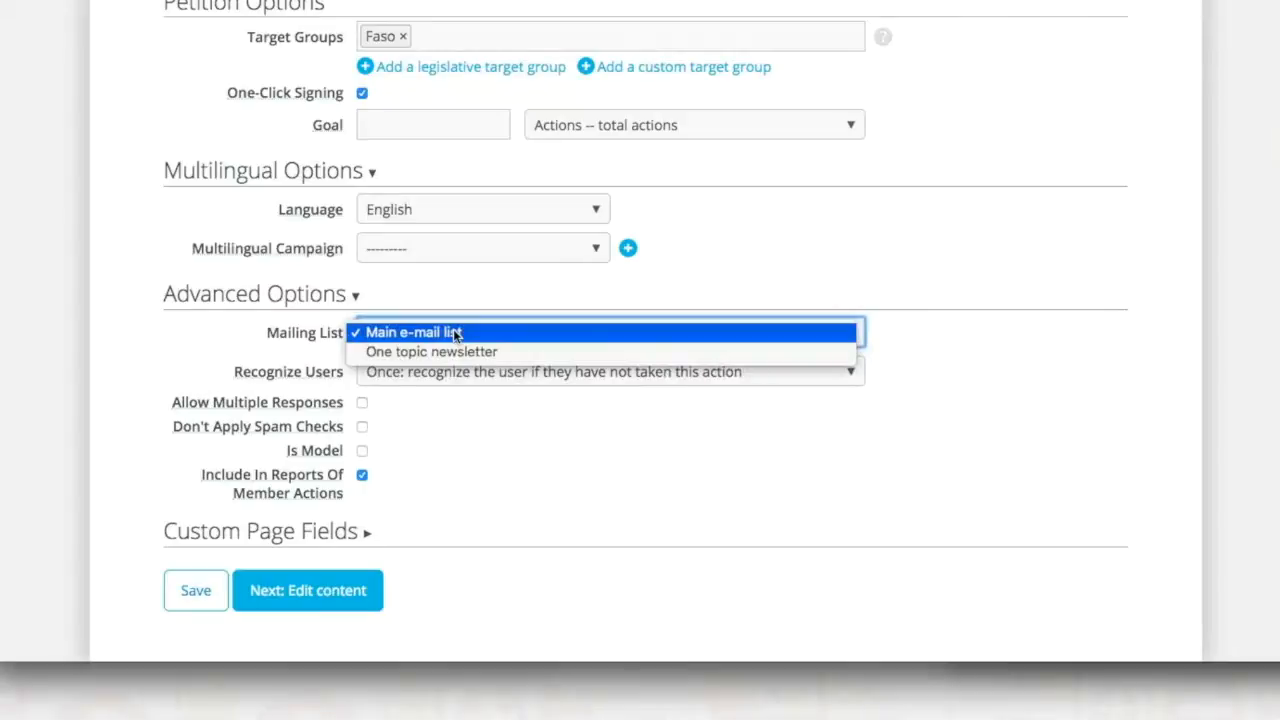
click(453, 332)
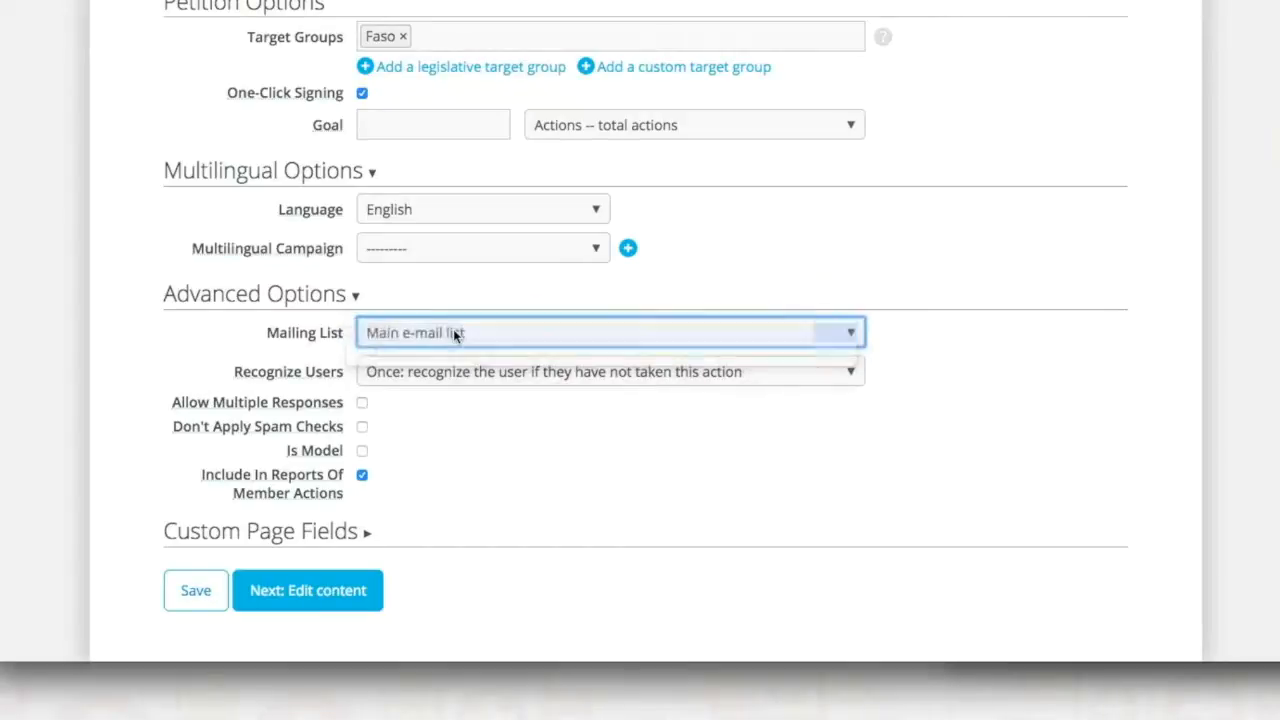
Check the Recognize Users choices against the recognized-user notice on the Call Your Senators page, keeping the Once option.
click(438, 377)
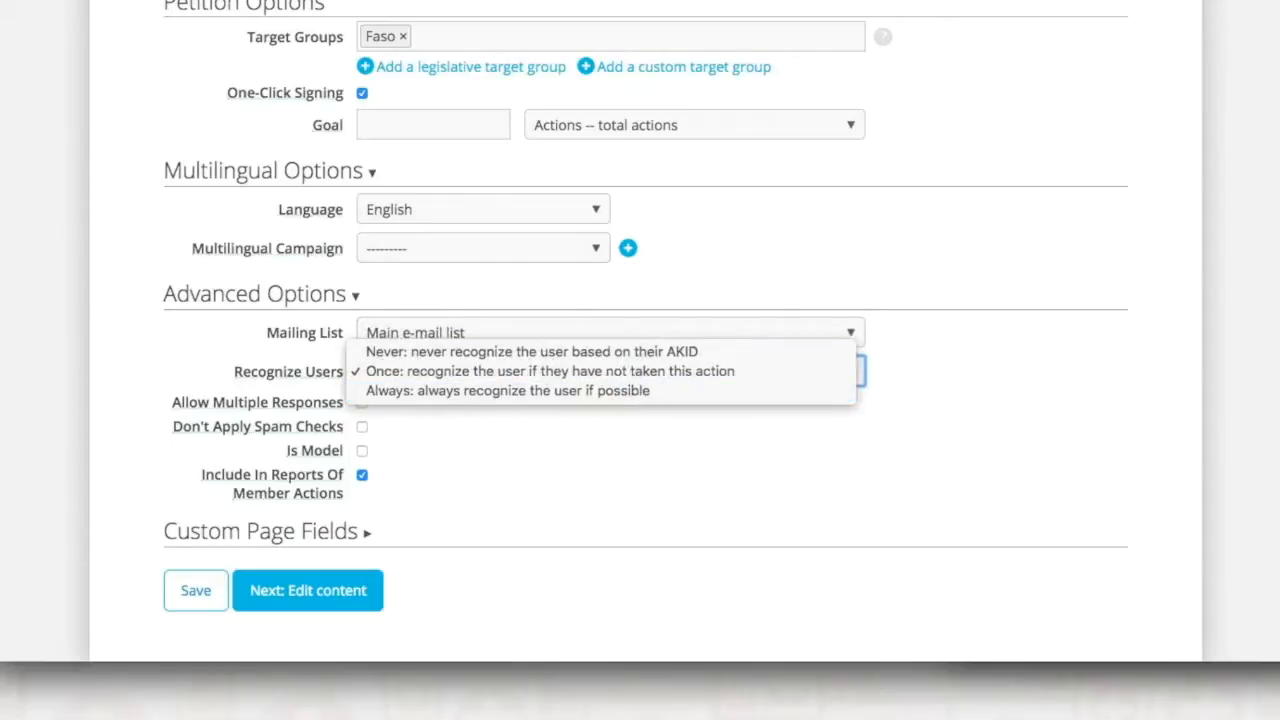
key(Escape)
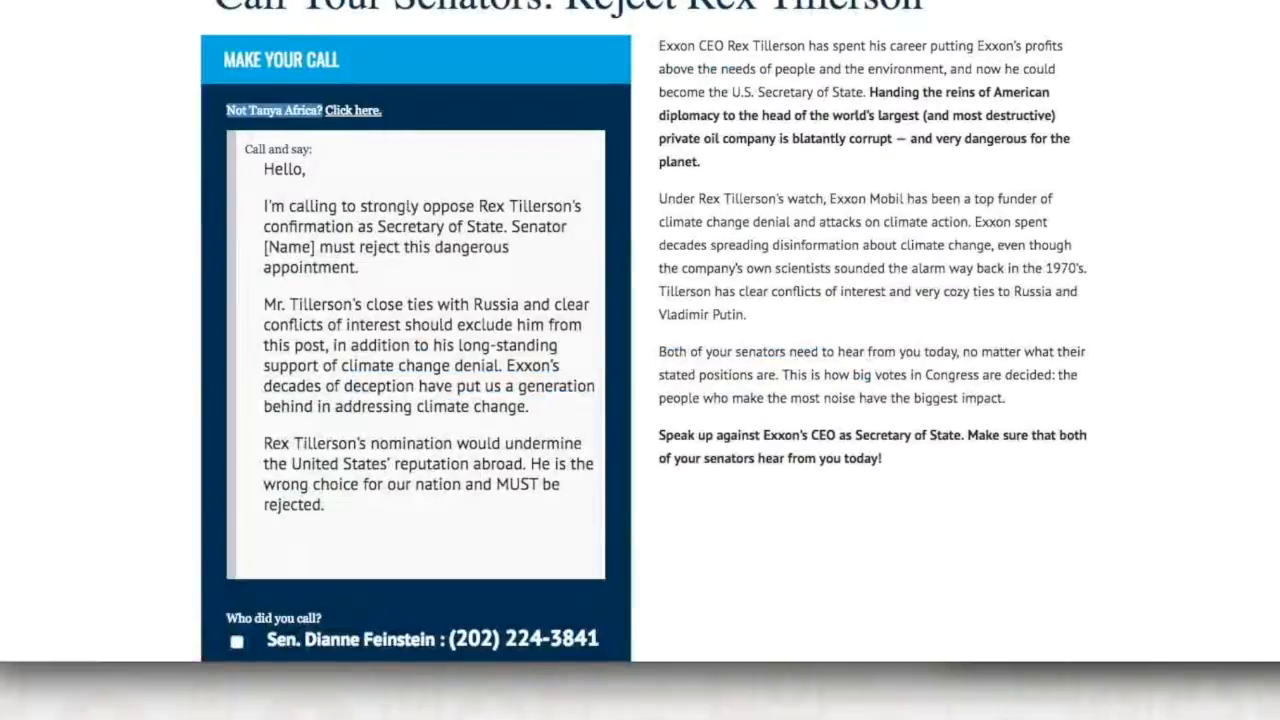
key(super+l)
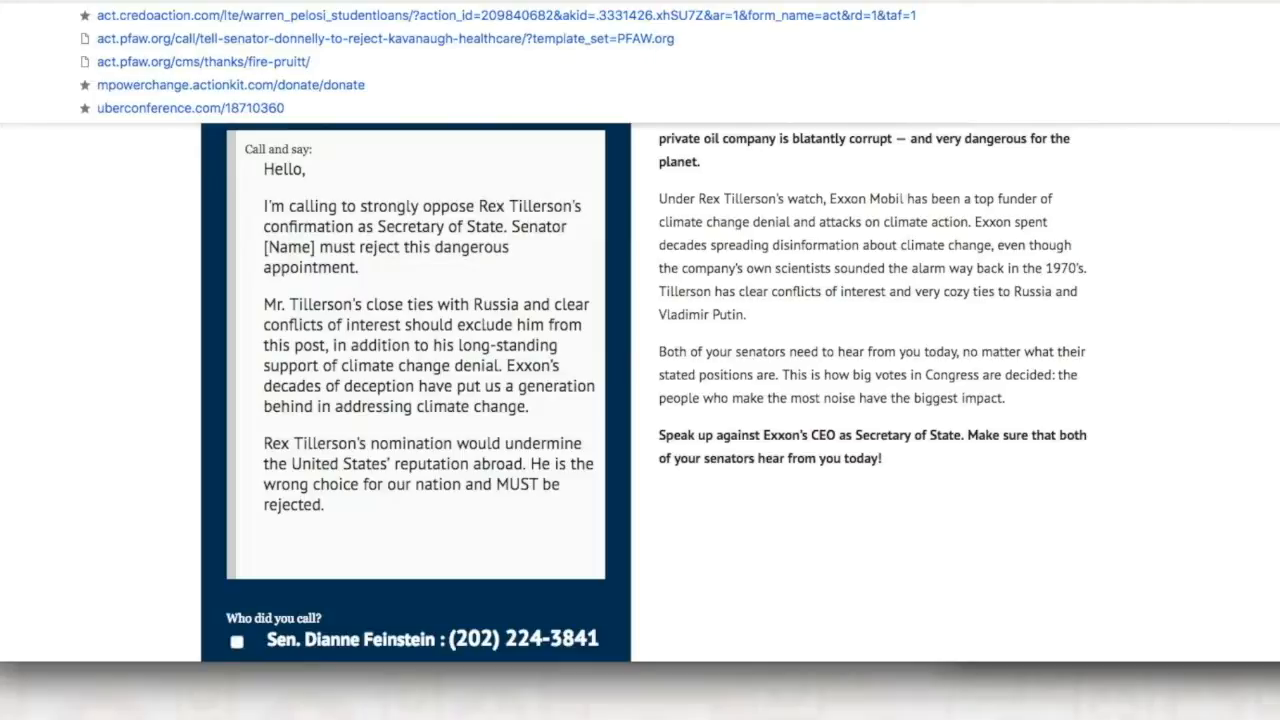
click(642, 180)
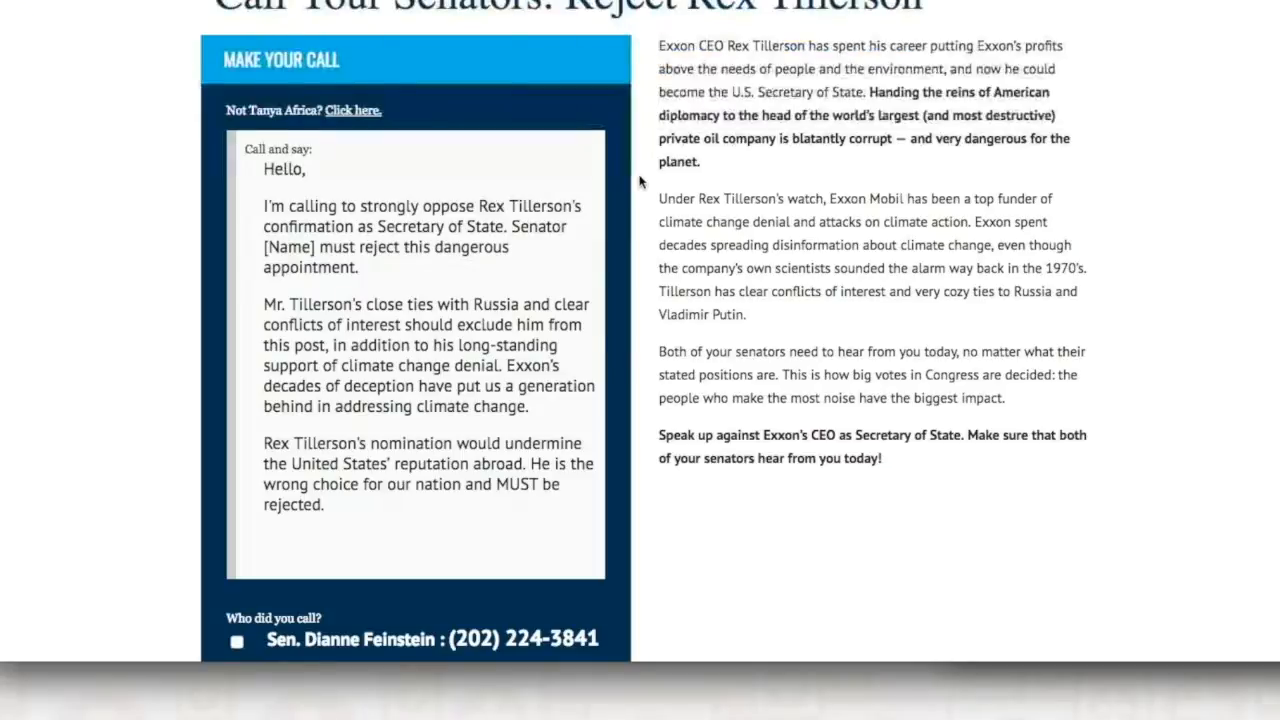
click(352, 111)
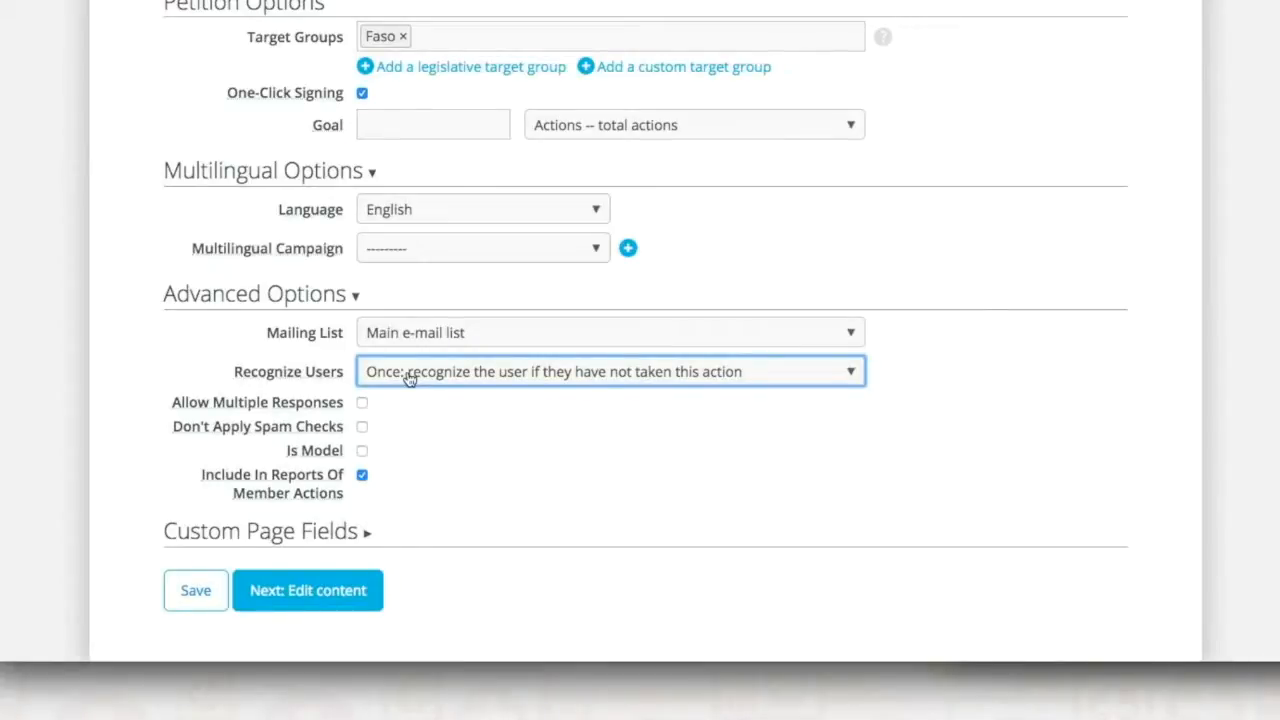
click(409, 377)
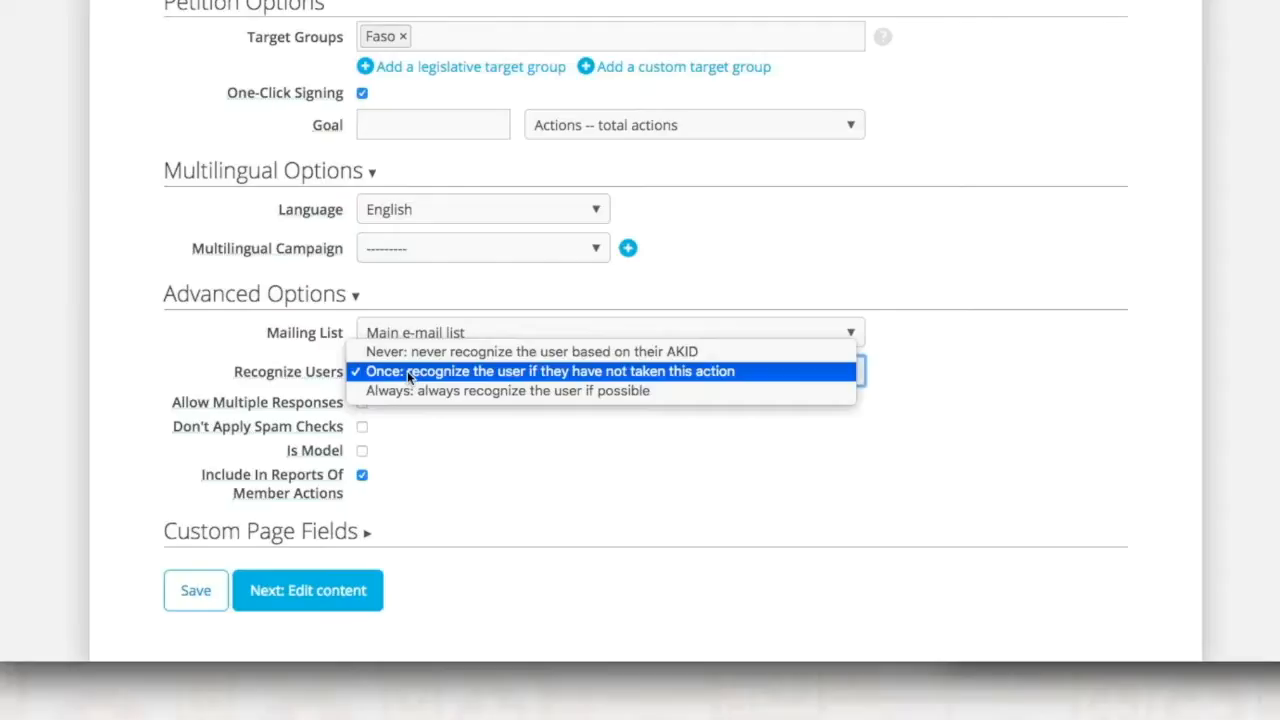
click(538, 470)
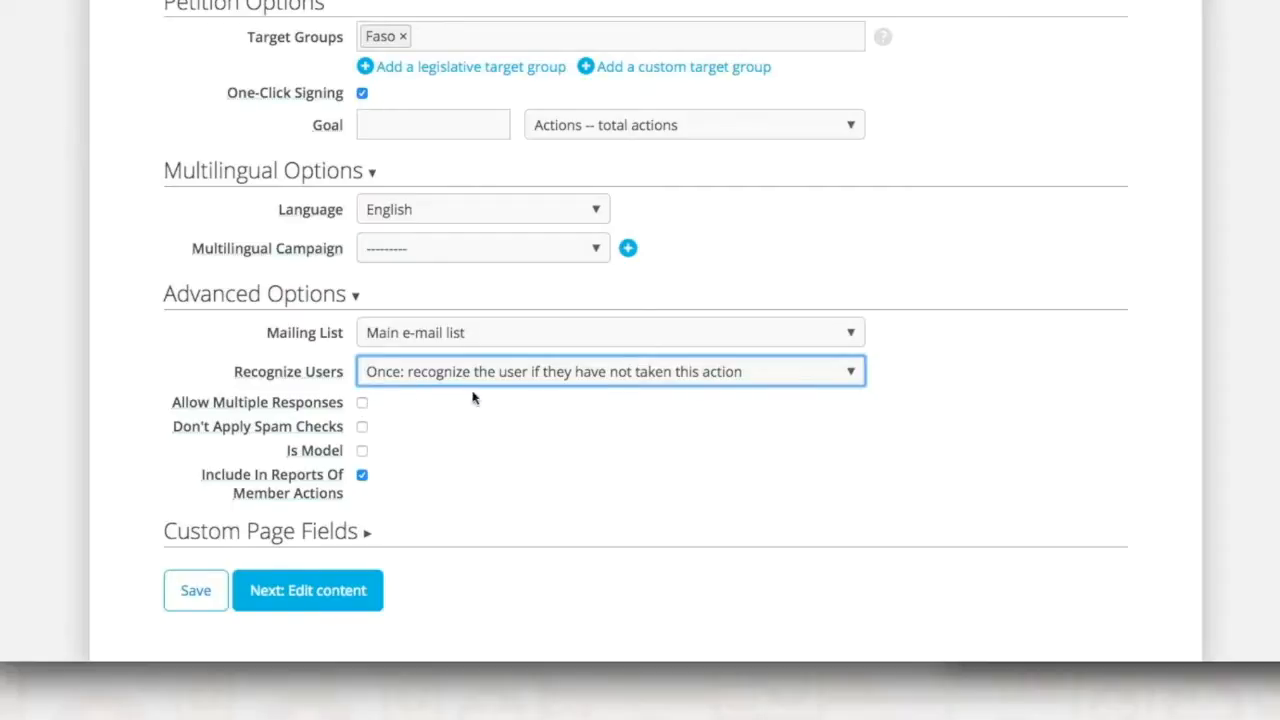
Try turning on Allow Multiple Responses, then turn the option back off.
click(362, 404)
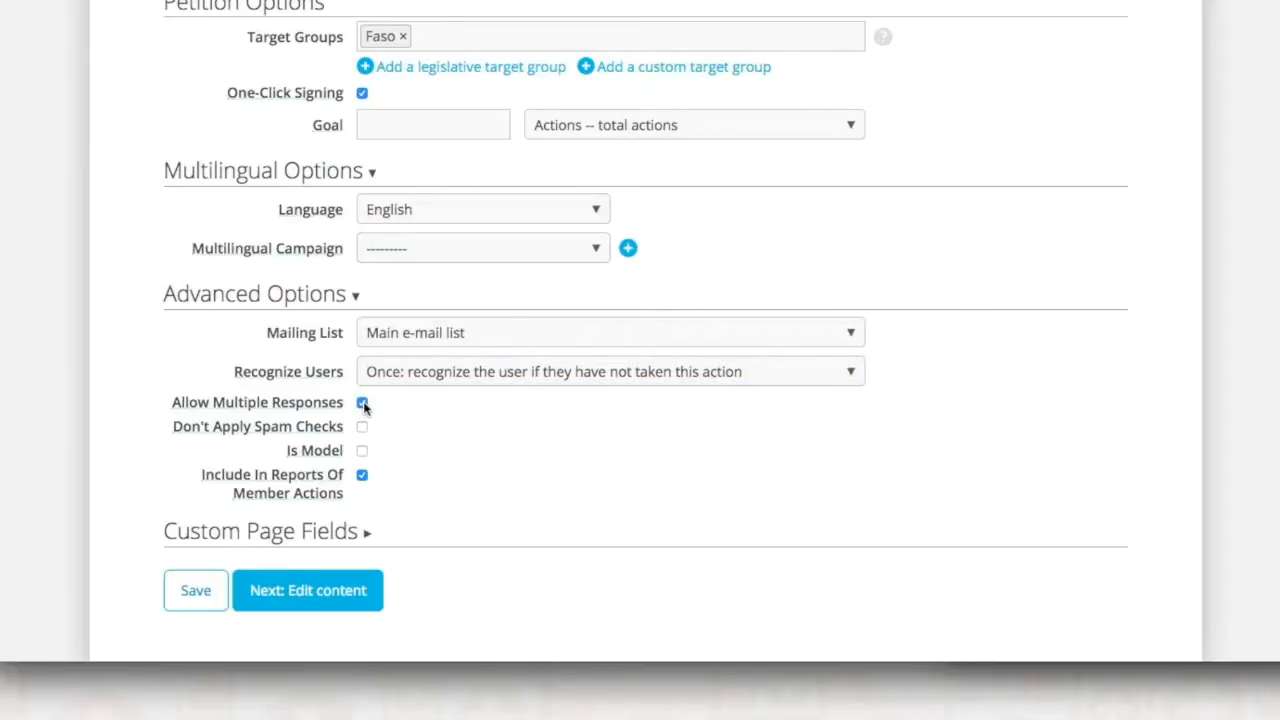
mouse_move(205, 402)
click(362, 402)
Read the help text for the Include In Reports Of Member Actions option.
scroll(389, 518, down, 2)
mouse_move(334, 448)
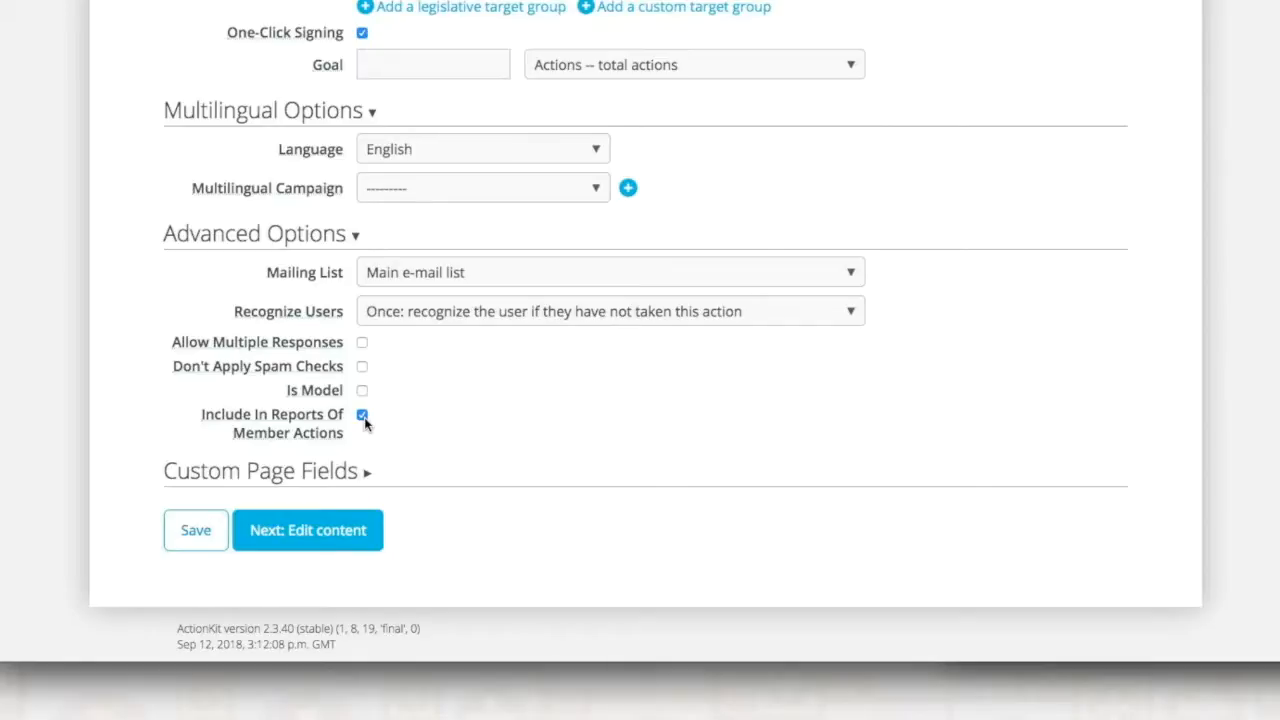
mouse_move(345, 422)
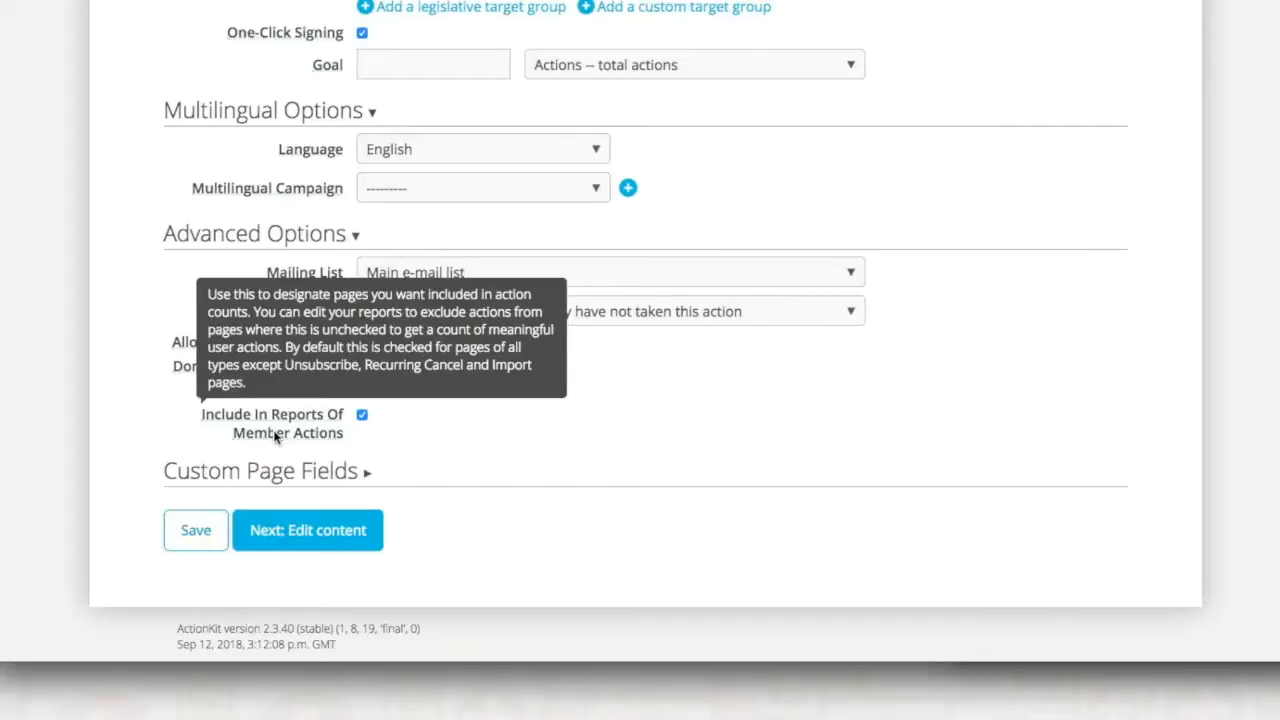
Expand Custom Page Fields and set the featured image to /images/blackfooted.png from the file library.
click(365, 477)
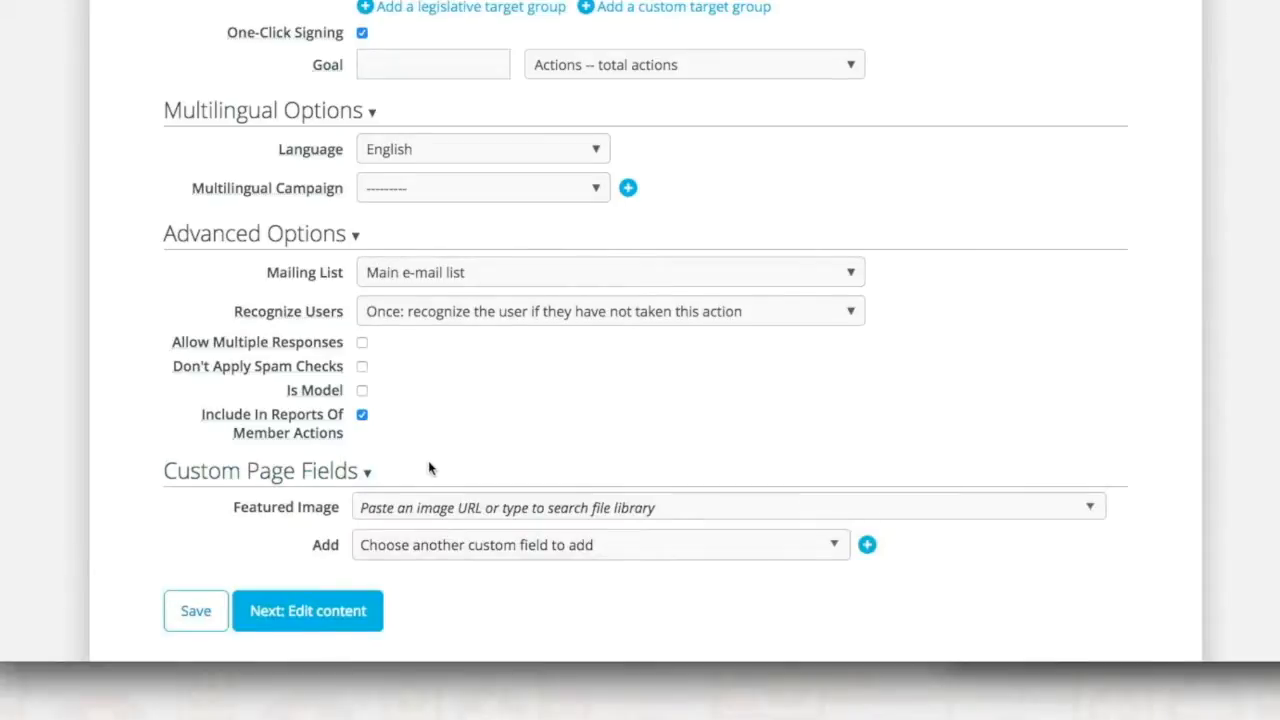
scroll(429, 464, down, 1)
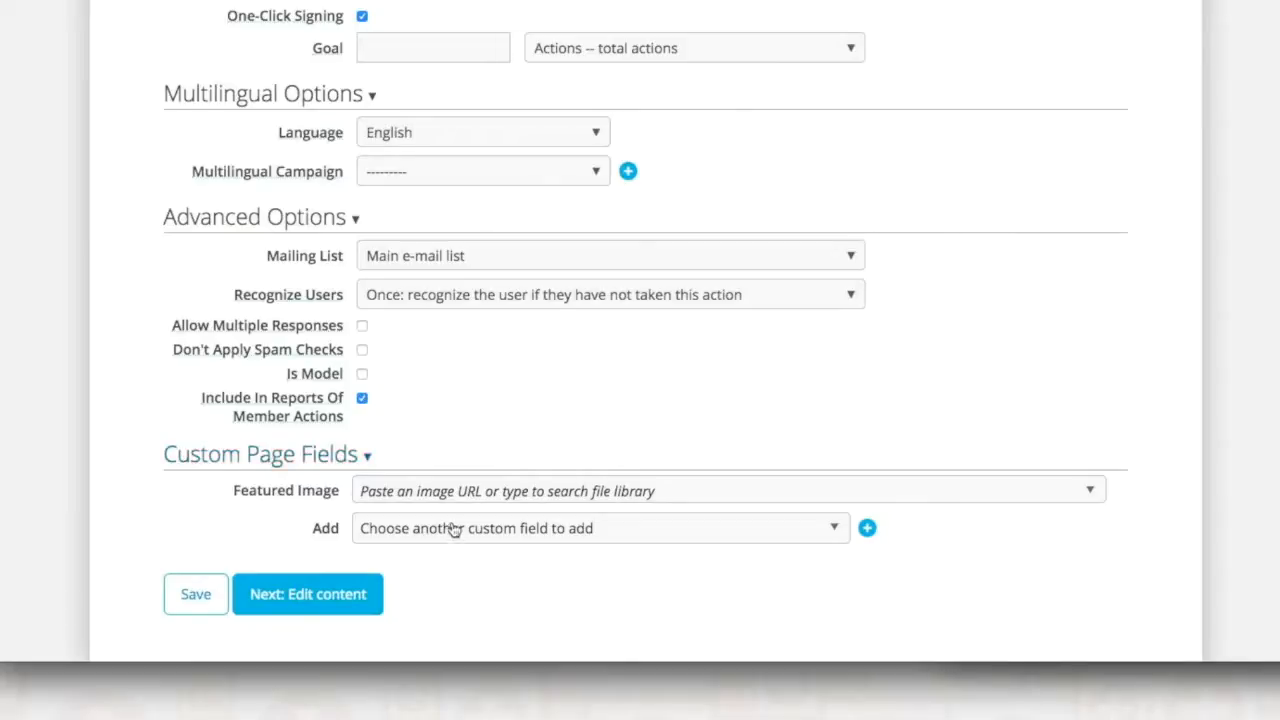
click(407, 493)
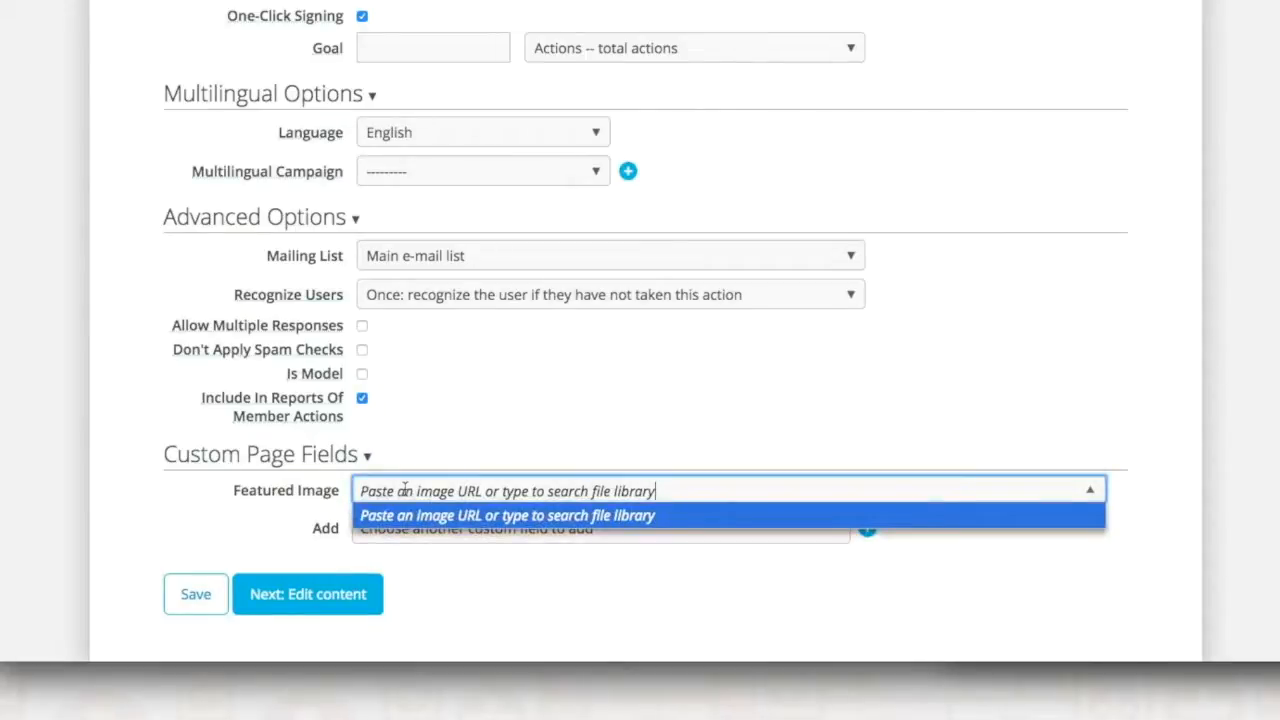
text(bla)
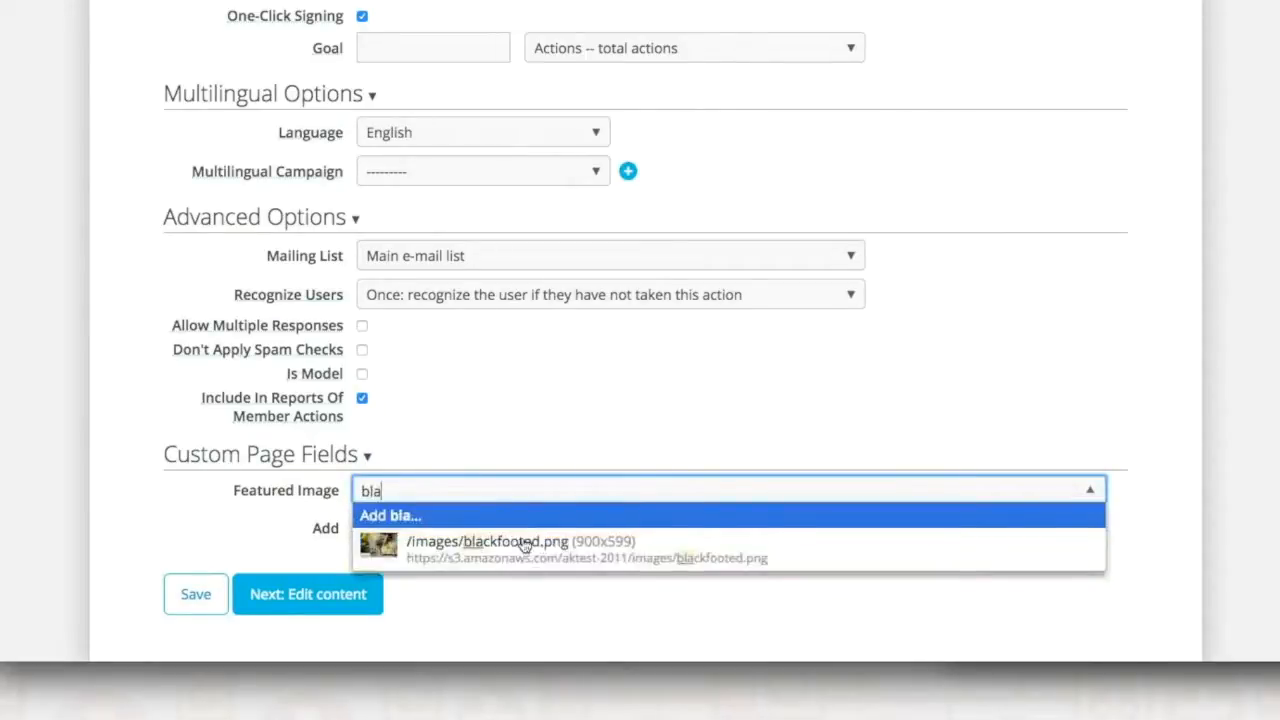
click(596, 553)
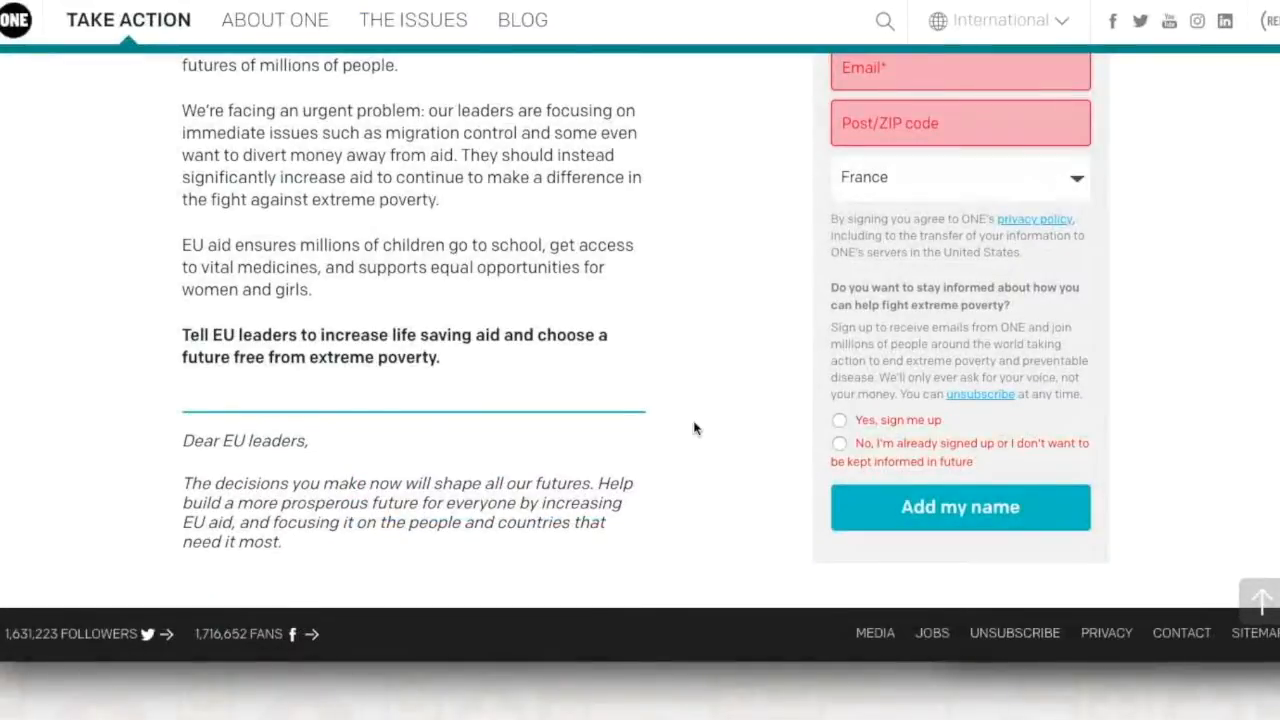
scroll(700, 425, up, 5)
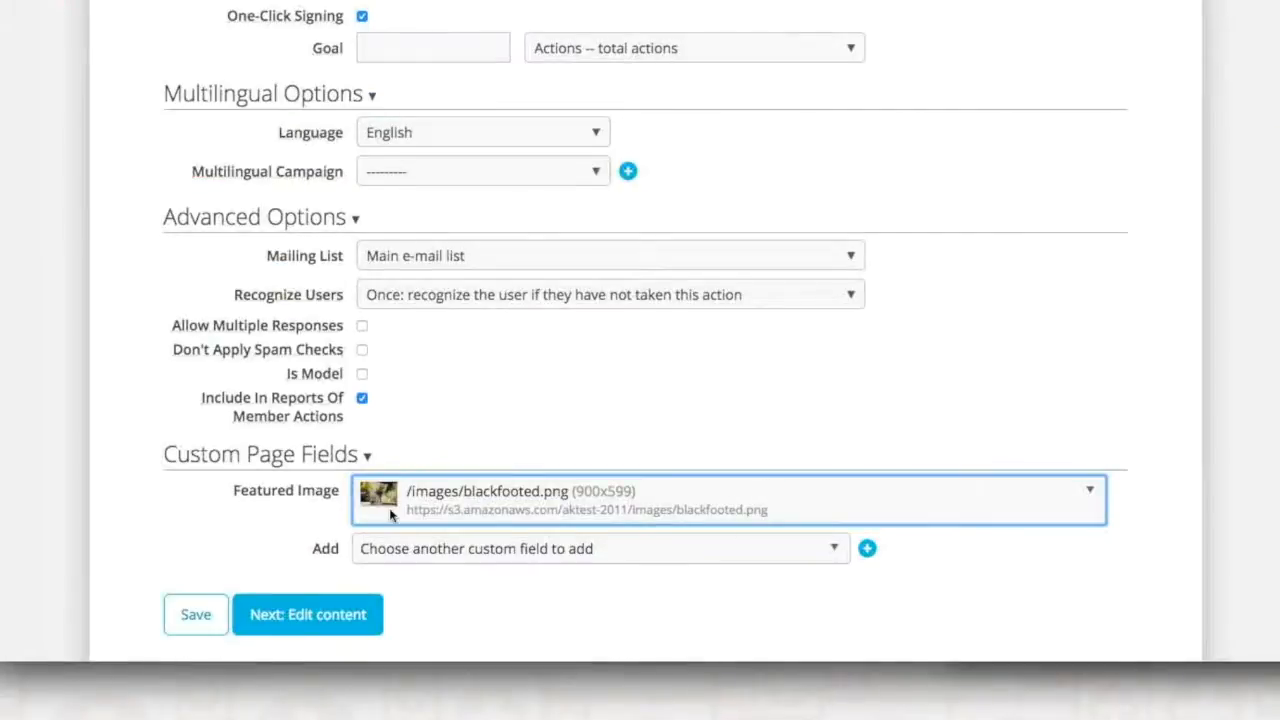
Add the Submit Text custom field and set its text to "Sign here".
click(440, 557)
scroll(974, 534, down, 2)
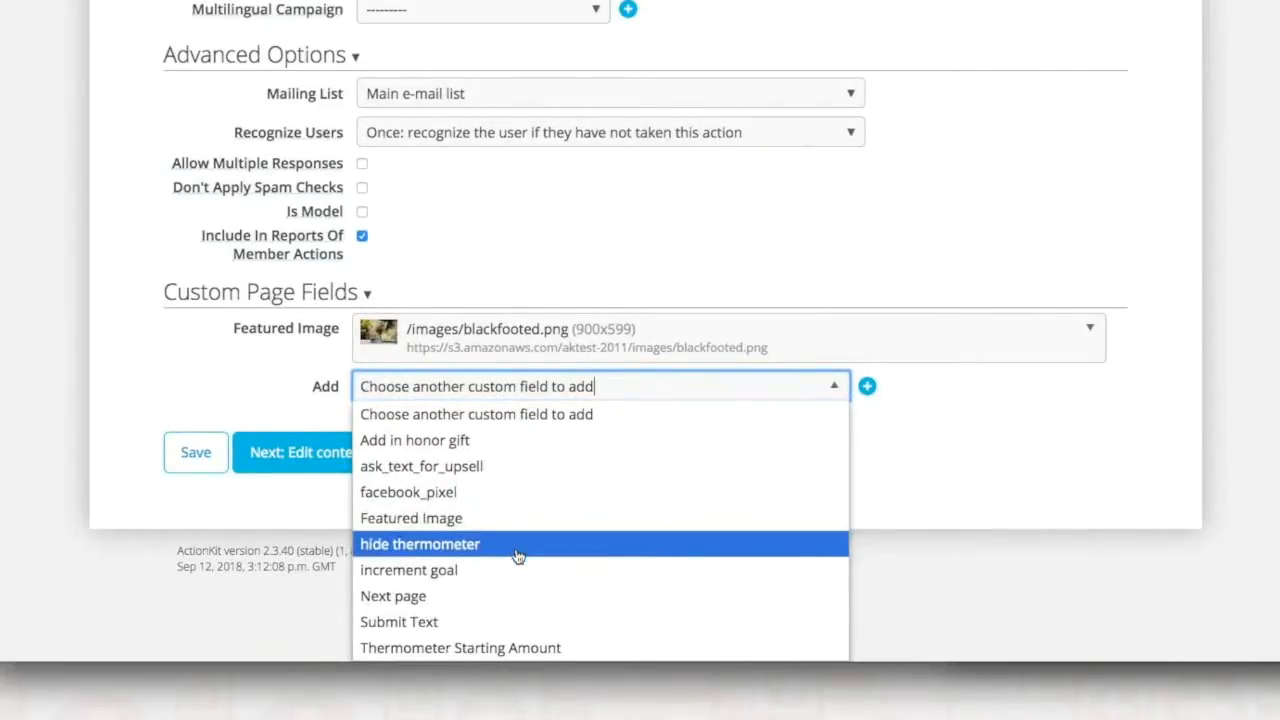
click(513, 630)
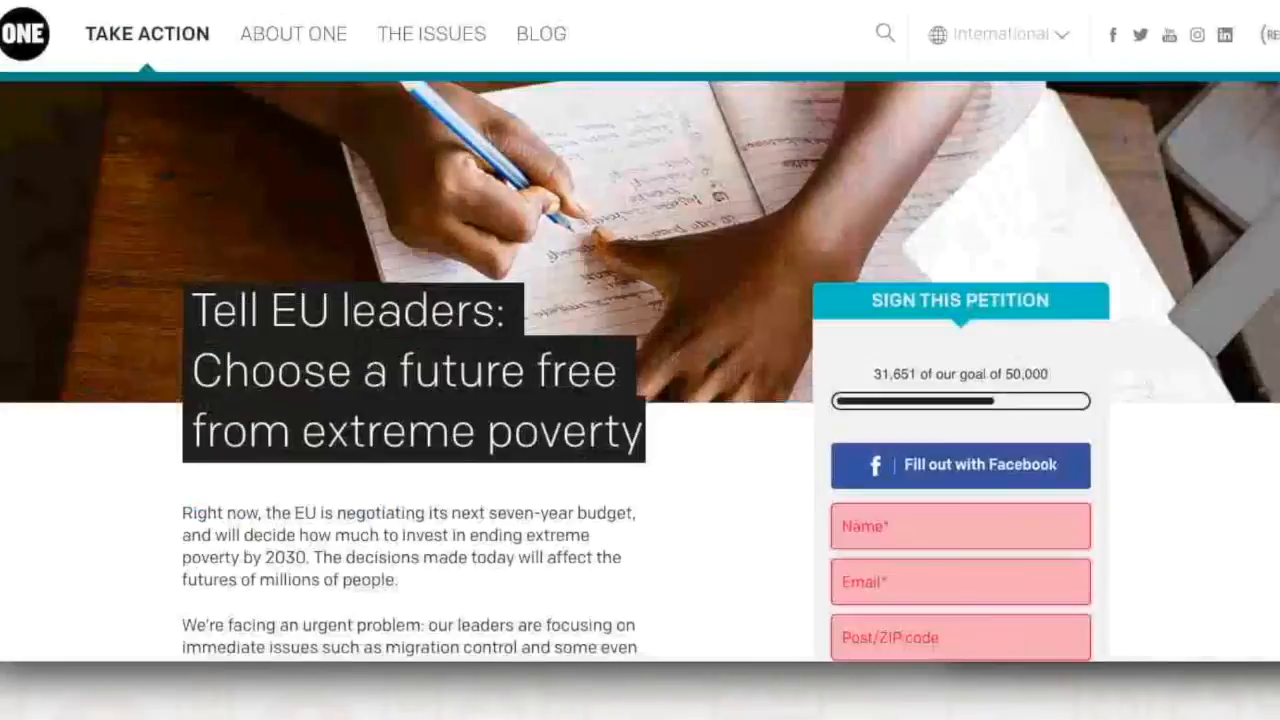
scroll(966, 500, down, 5)
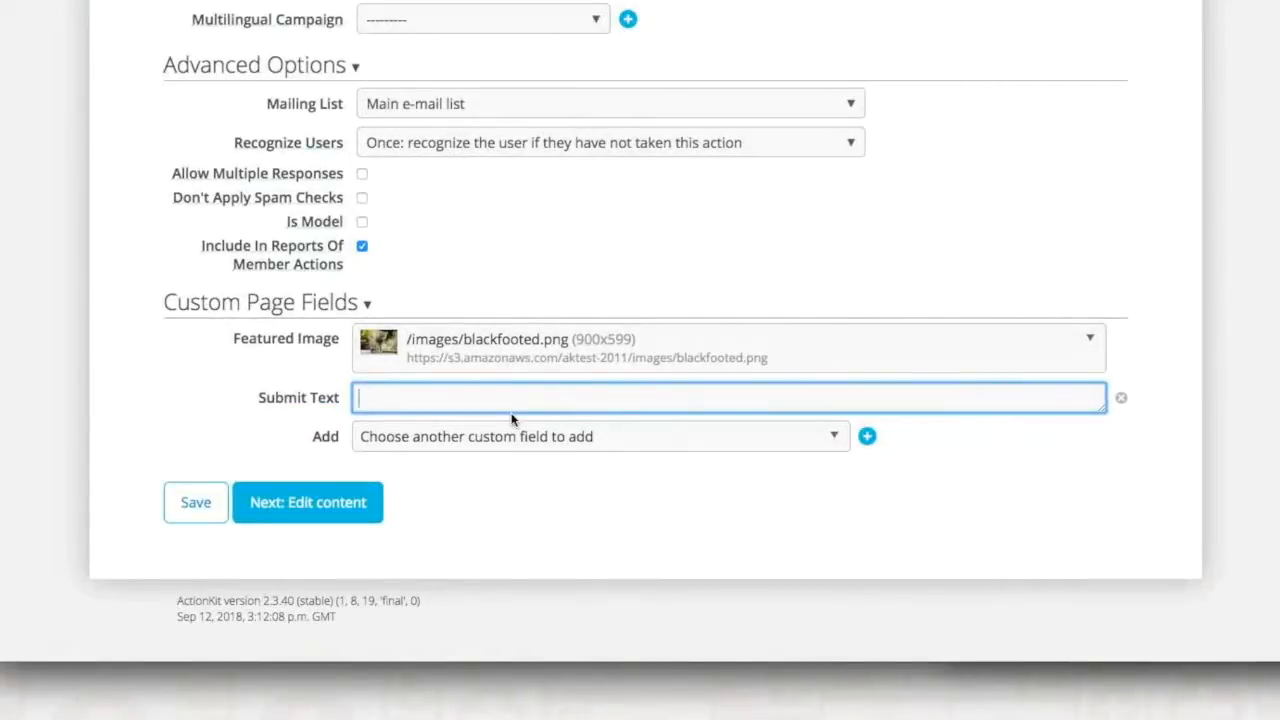
text(Sin)
key(BackSpace)
text(gn here)
click(530, 509)
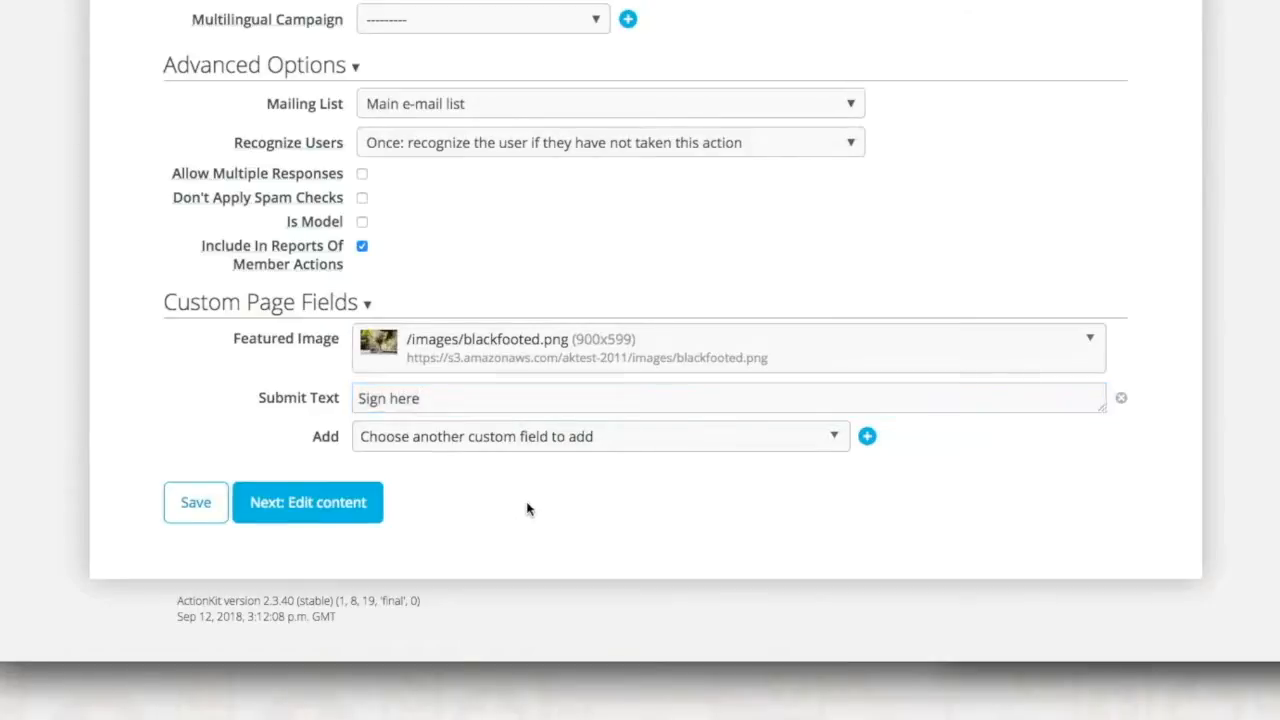
Check the remaining custom field choices without adding any, and proceed to editing the petition's content.
click(470, 445)
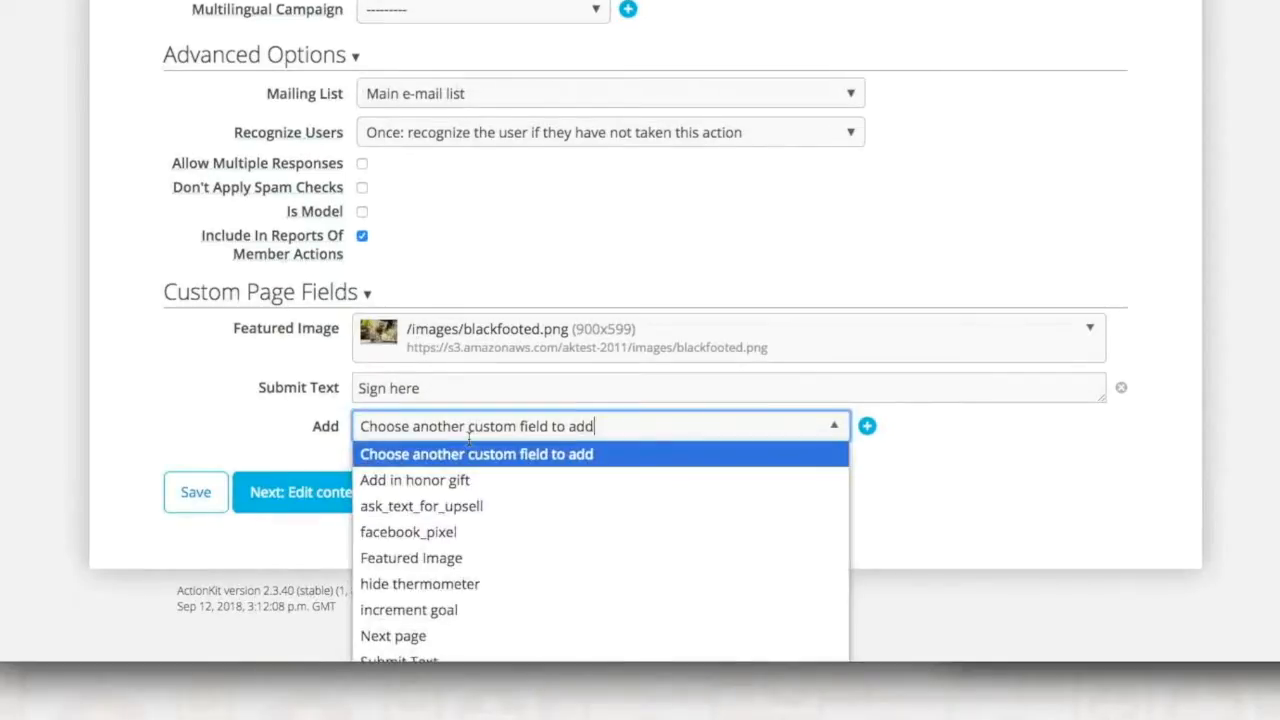
click(890, 464)
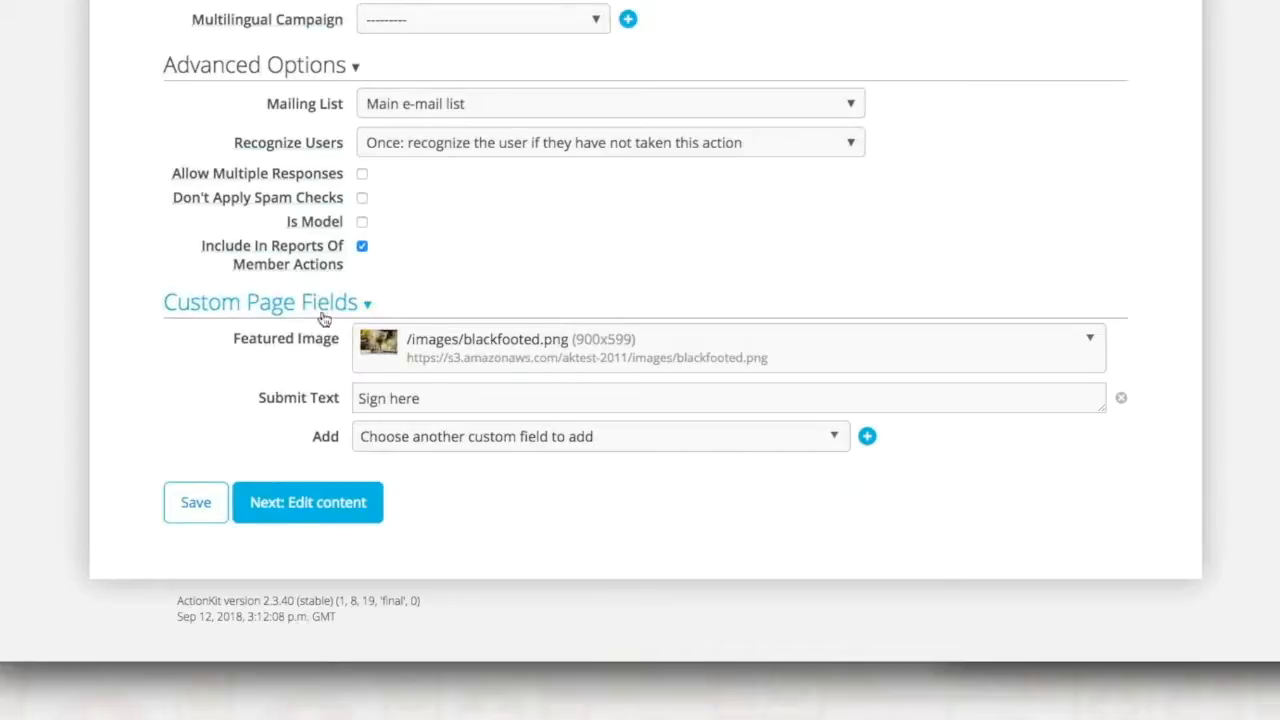
click(306, 502)
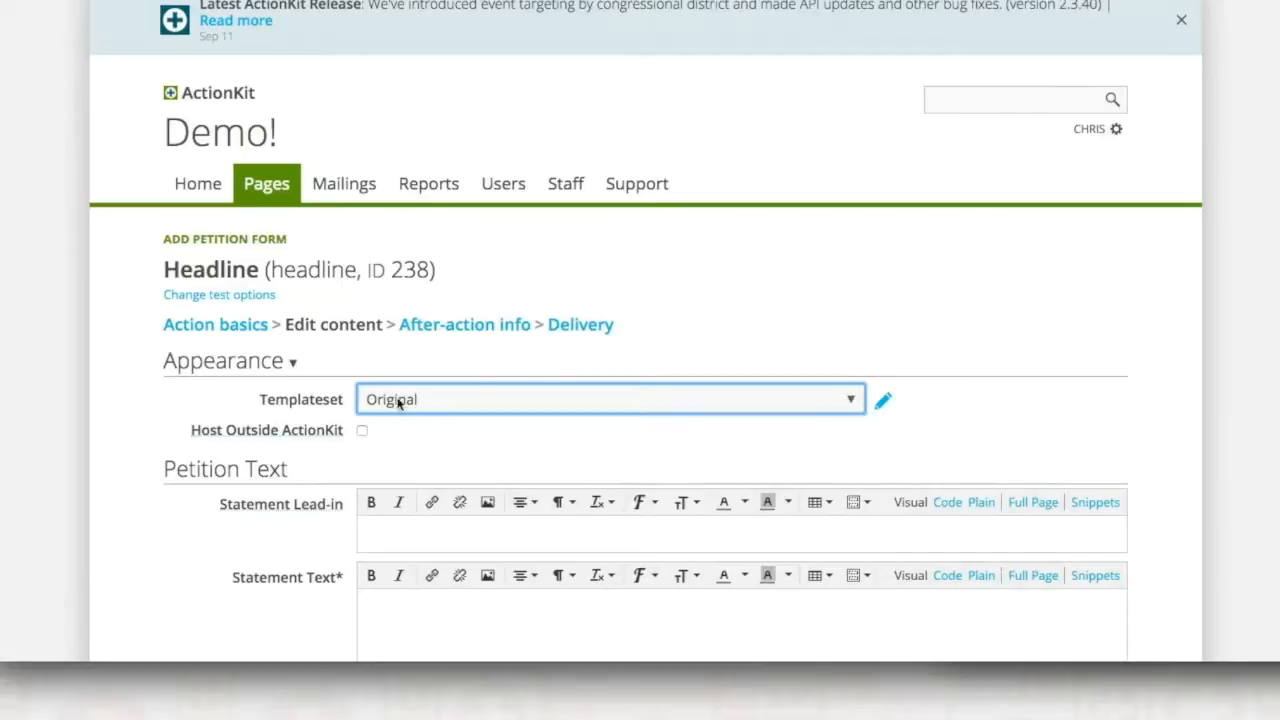
Look over the Edit content form and the ONE example petition, and check the templateset choices, keeping Original.
scroll(691, 309, down, 2)
scroll(692, 311, down, 1)
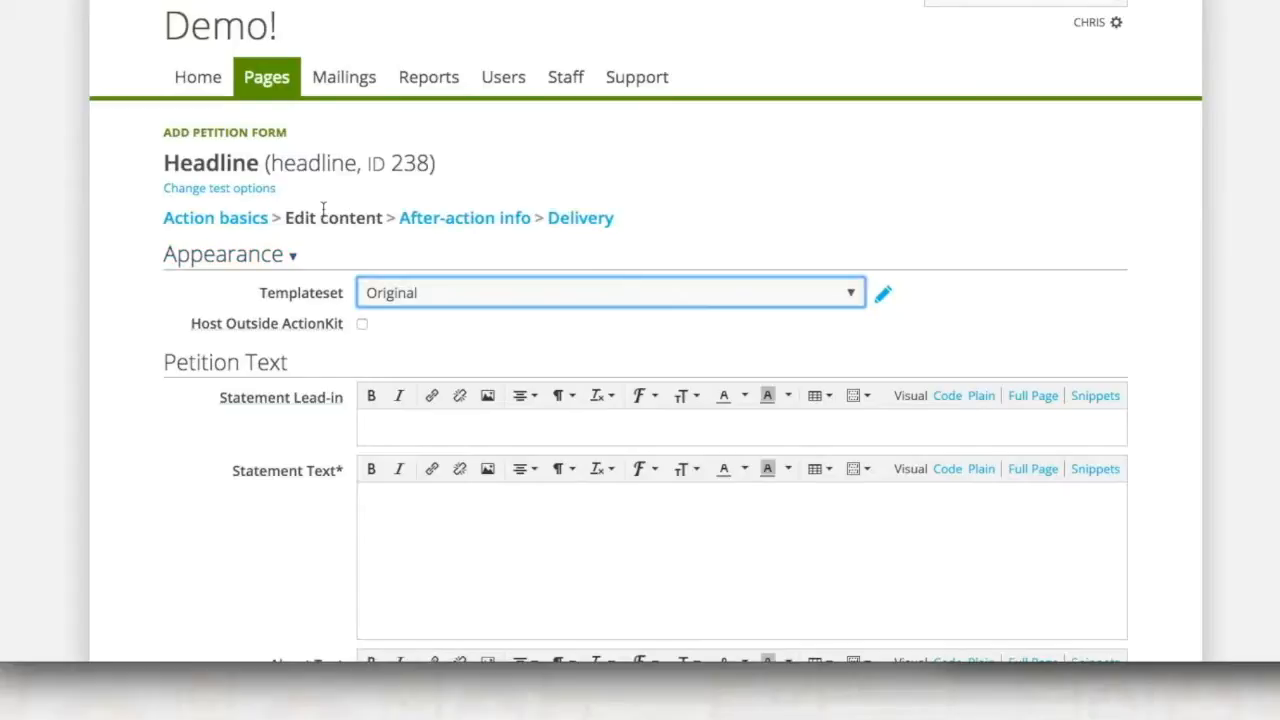
drag(287, 218, 383, 217)
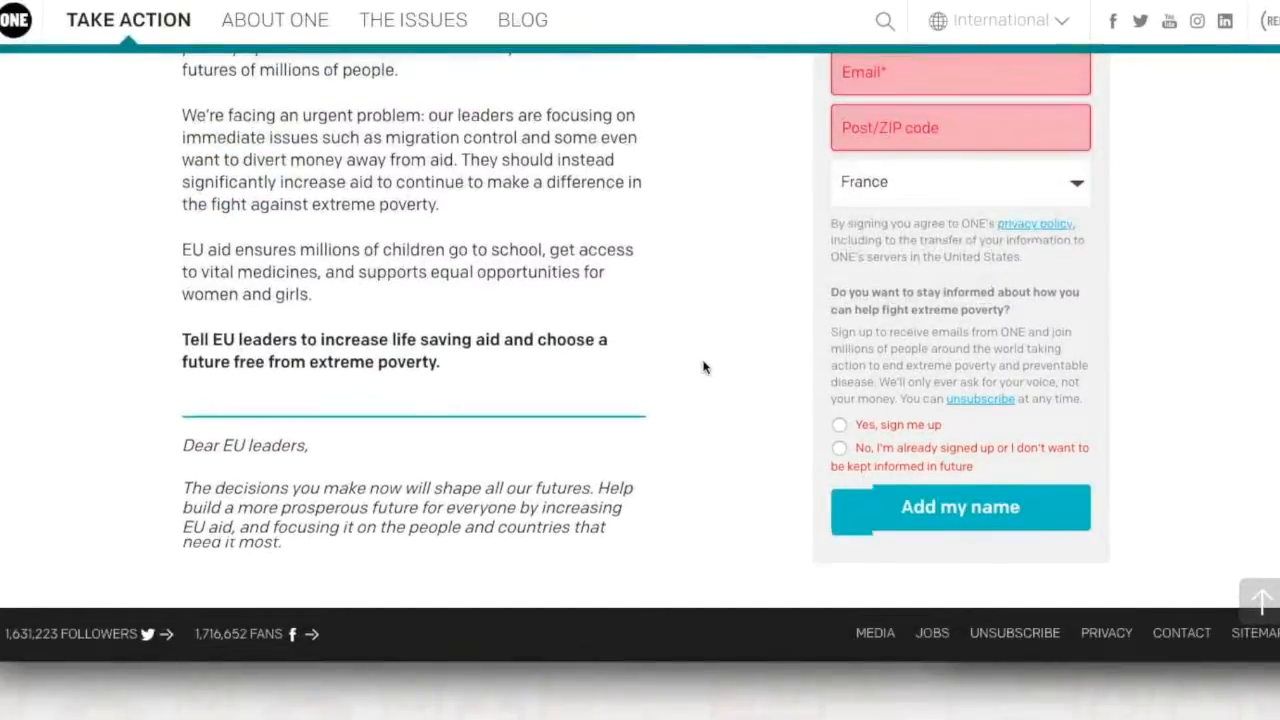
scroll(703, 367, up, 2)
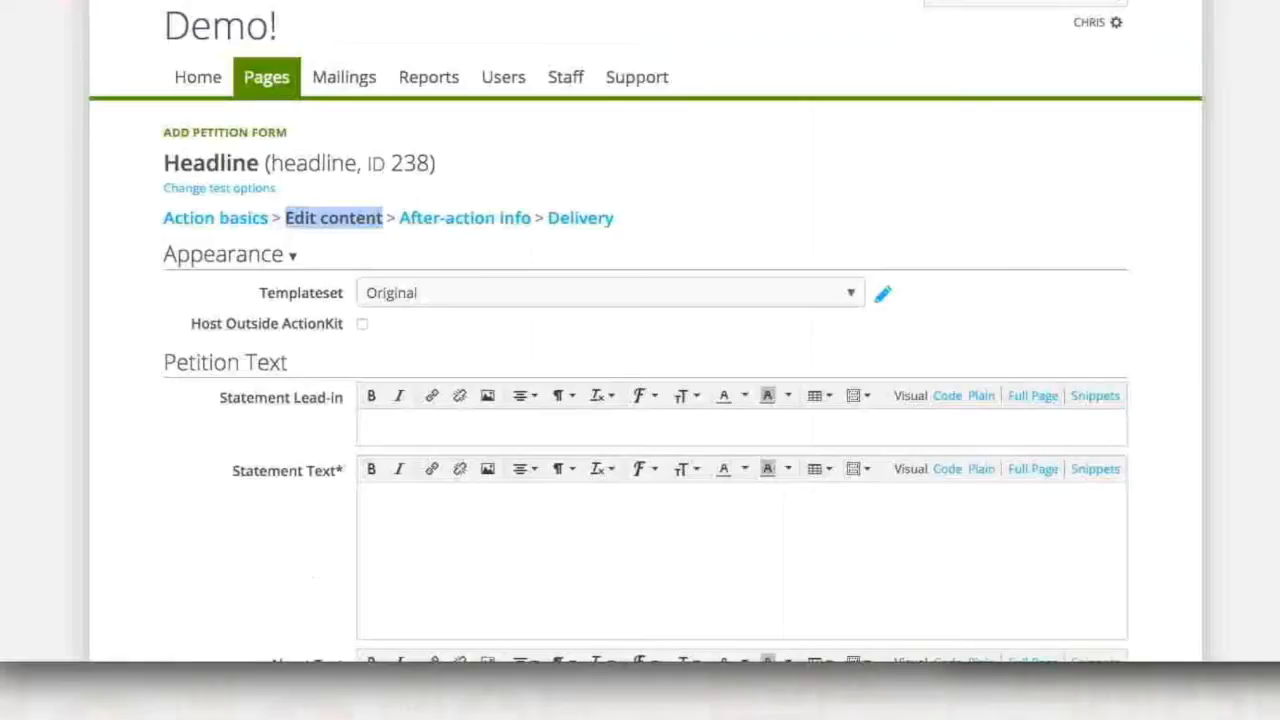
click(702, 300)
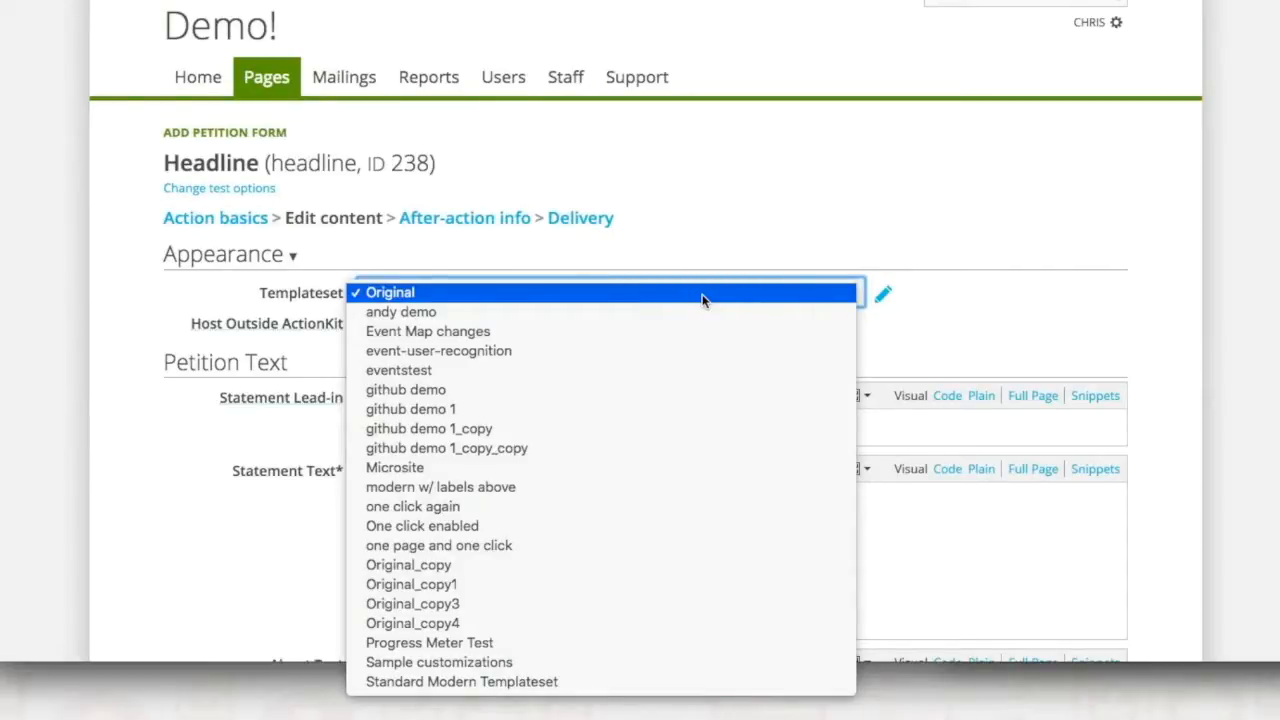
click(702, 300)
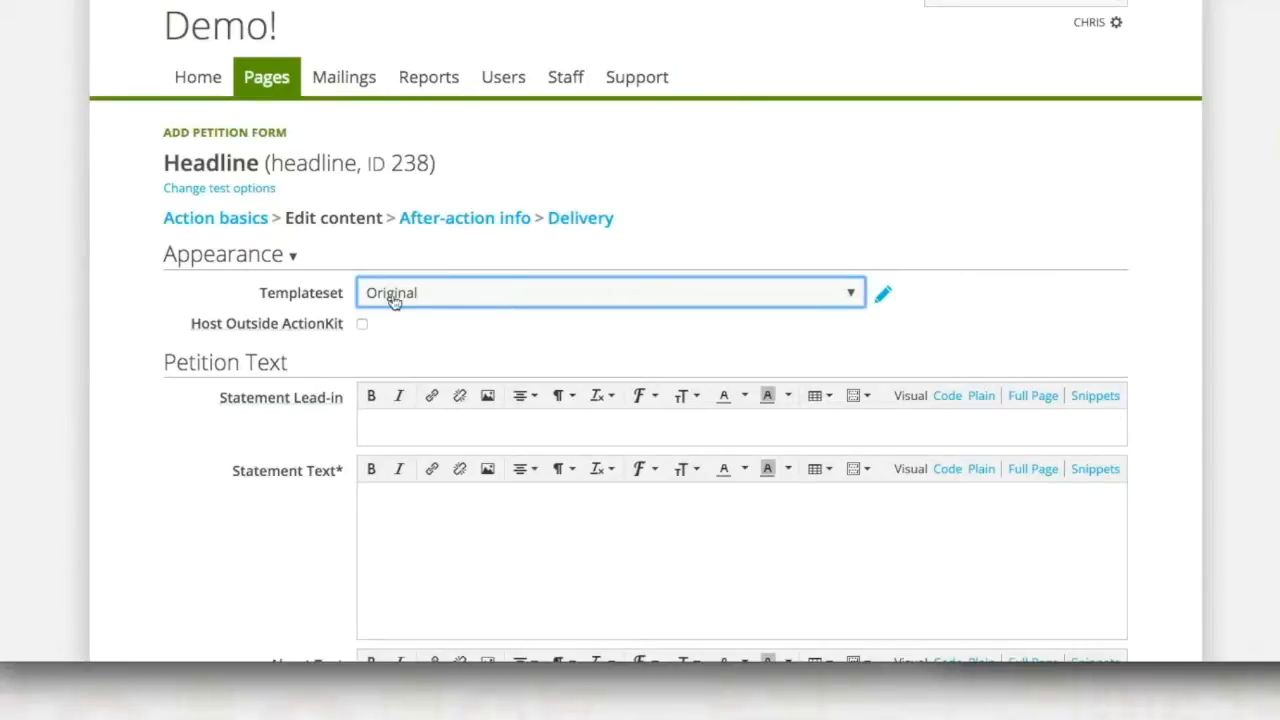
Try the Host Outside ActionKit option and read its help text, leaving the option off.
scroll(170, 285, down, 3)
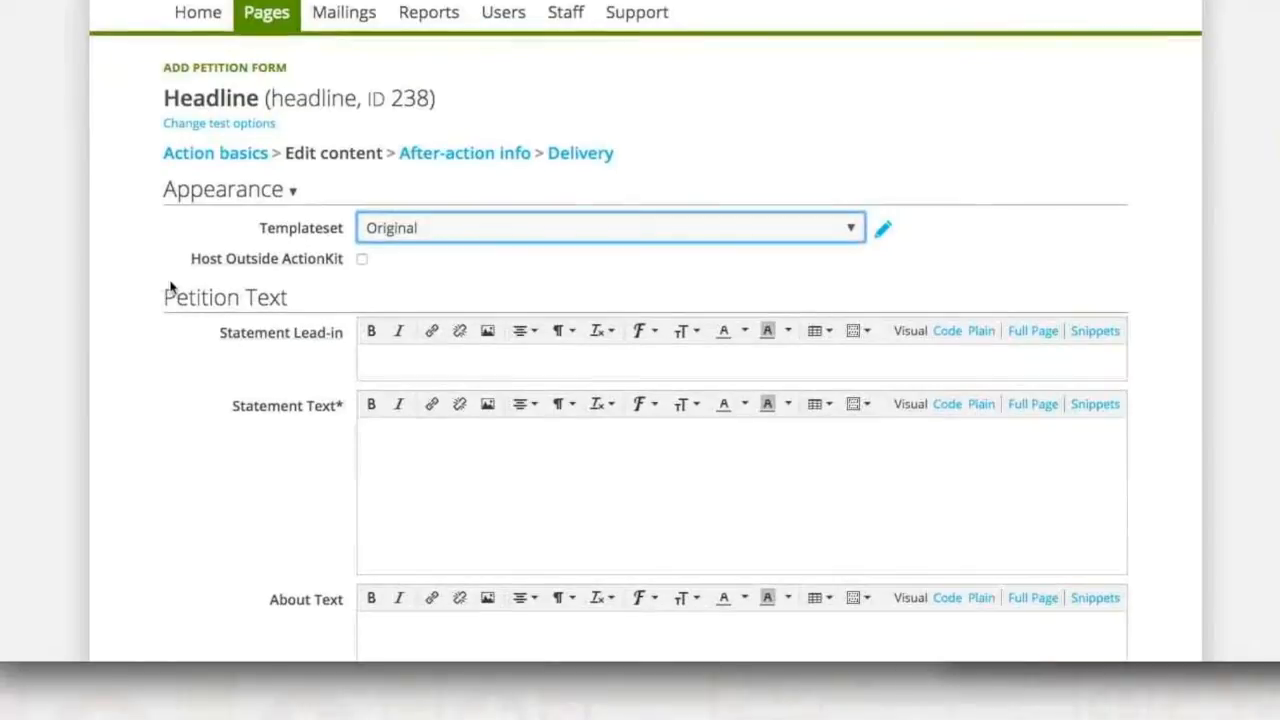
click(362, 260)
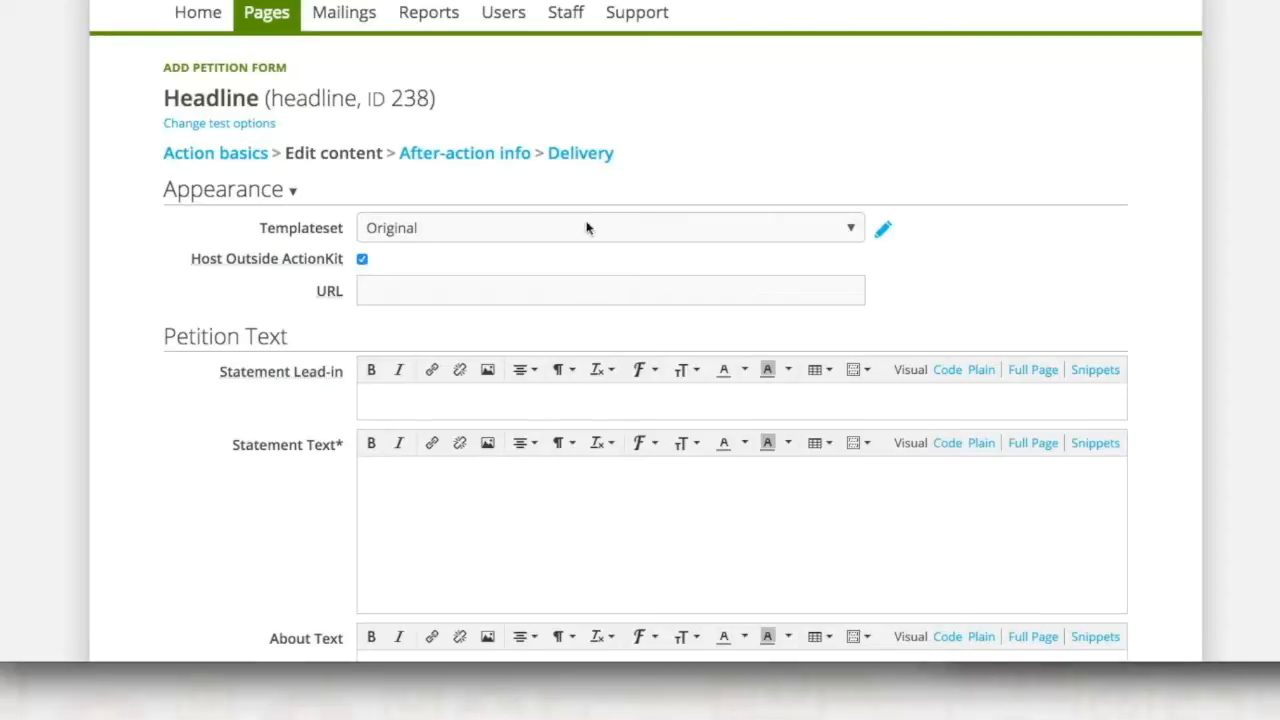
mouse_move(283, 262)
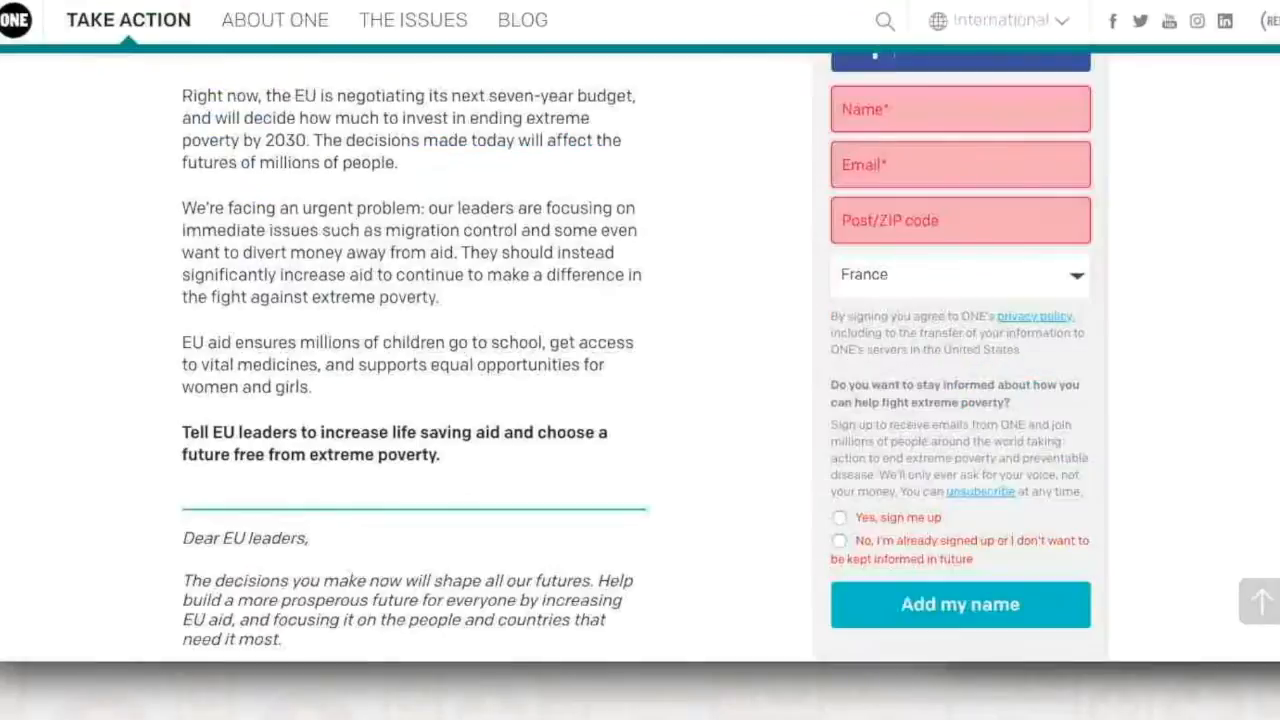
text(act)
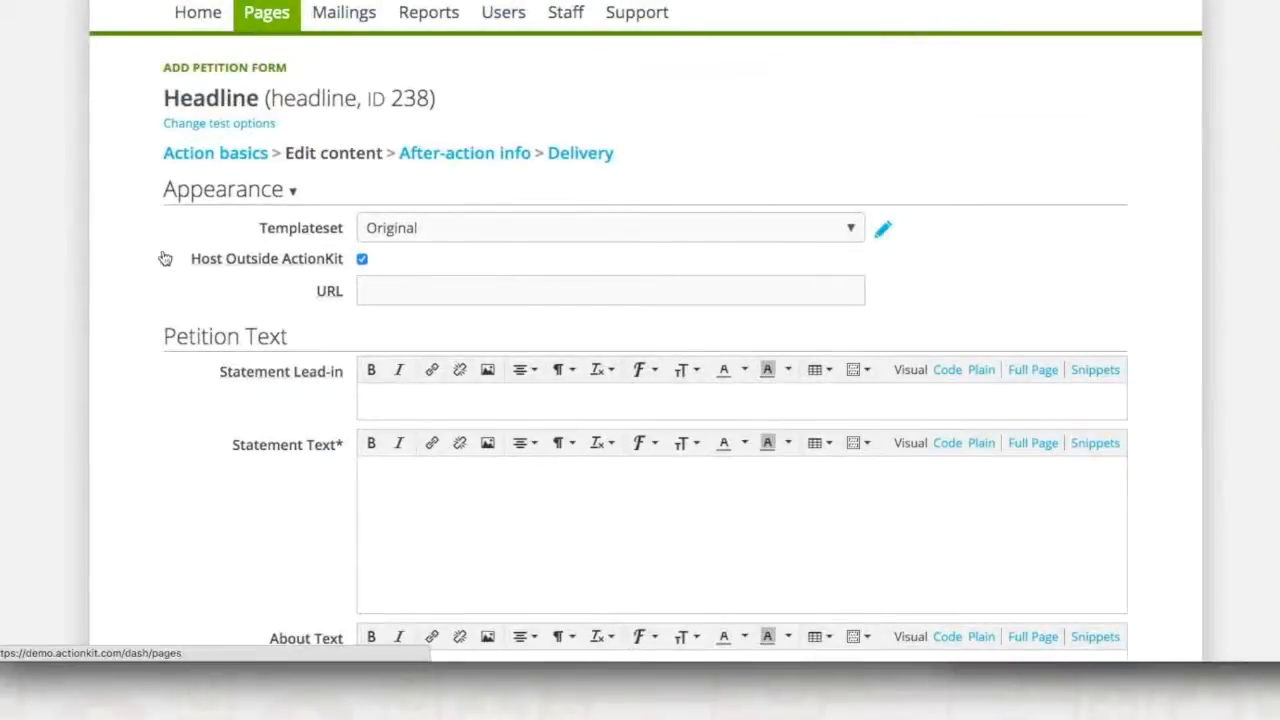
mouse_move(360, 240)
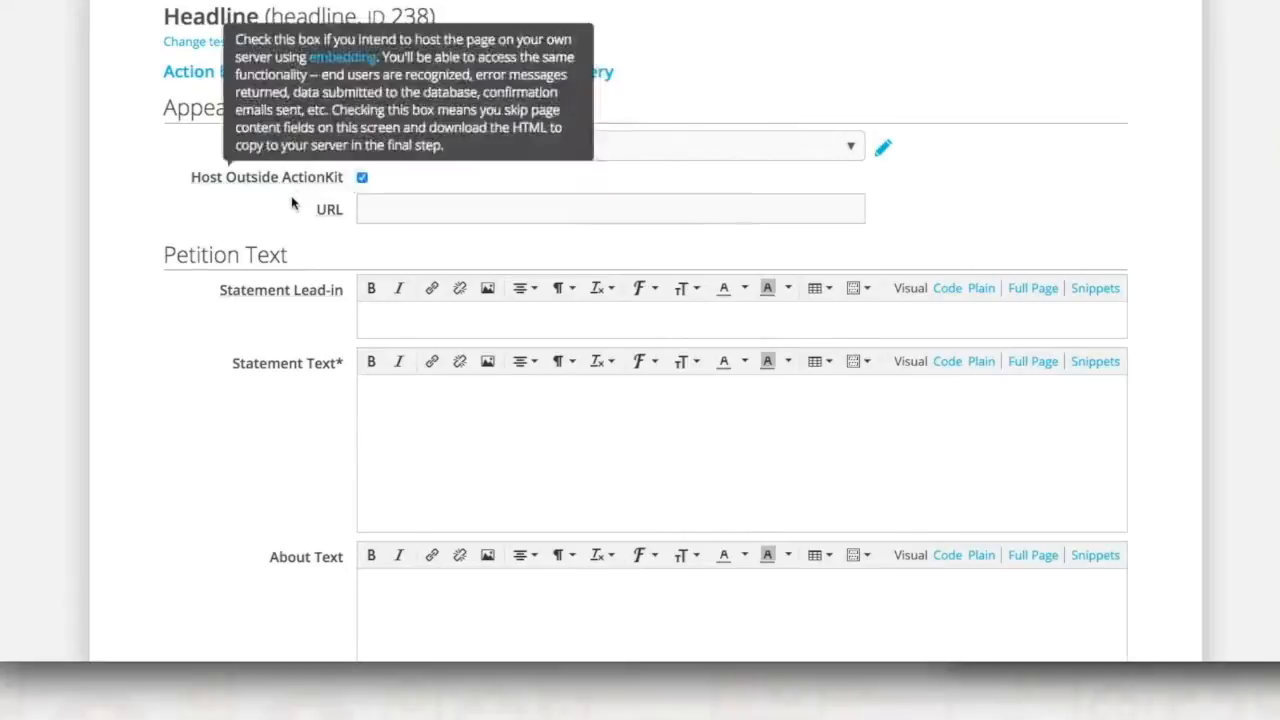
click(362, 177)
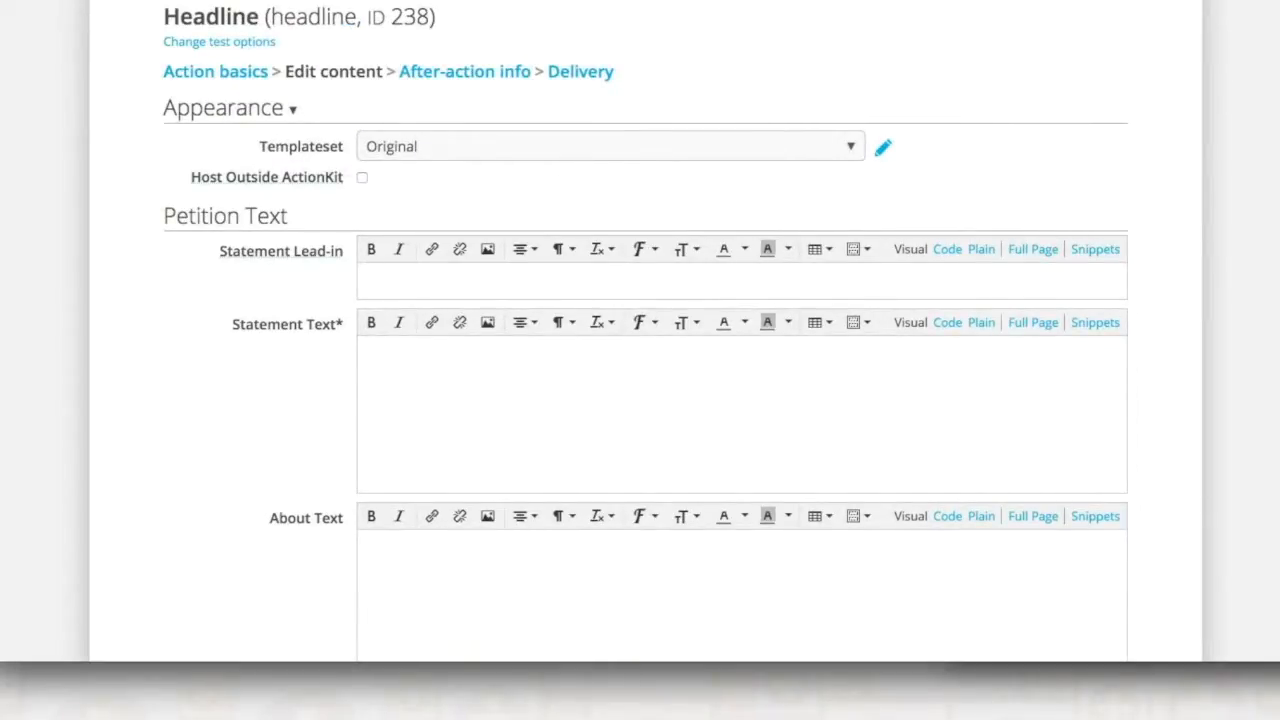
Arrange the petition's Edit content form and the ONE example petition side by side.
drag(1279, 231, 688, 227)
drag(520, 0, 905, 50)
drag(1049, 49, 902, 0)
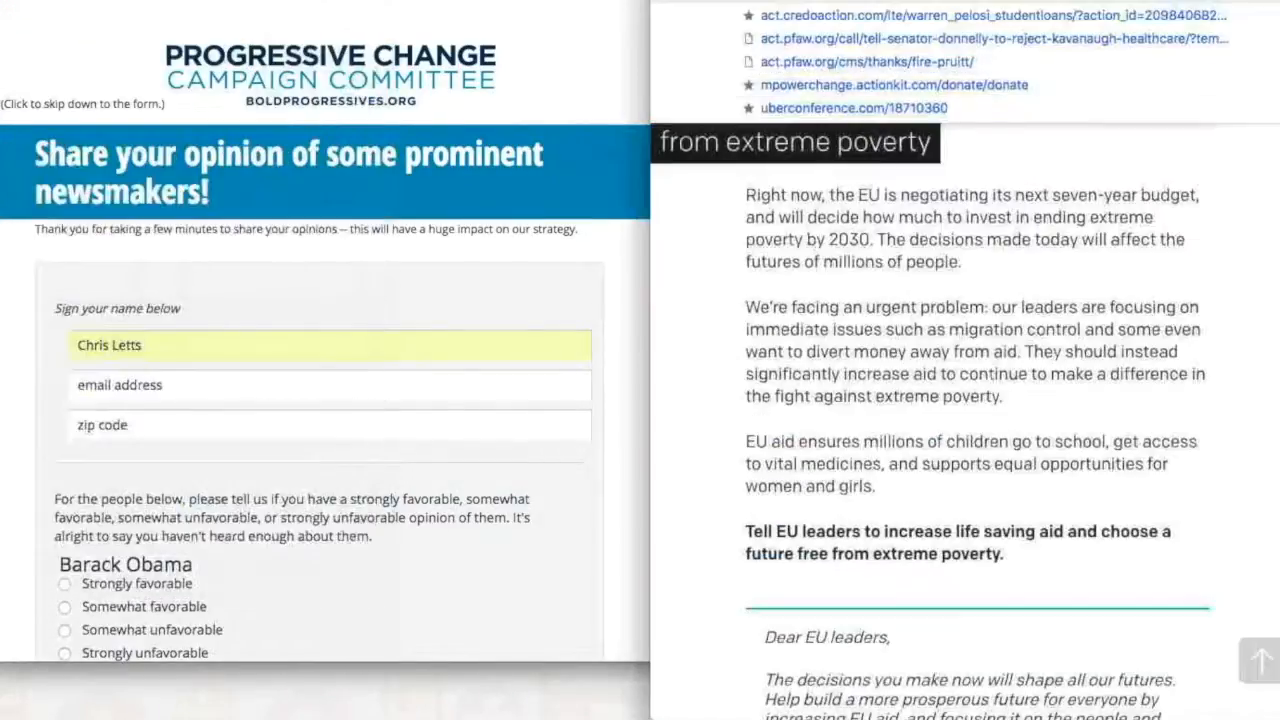
drag(450, 0, 0, 82)
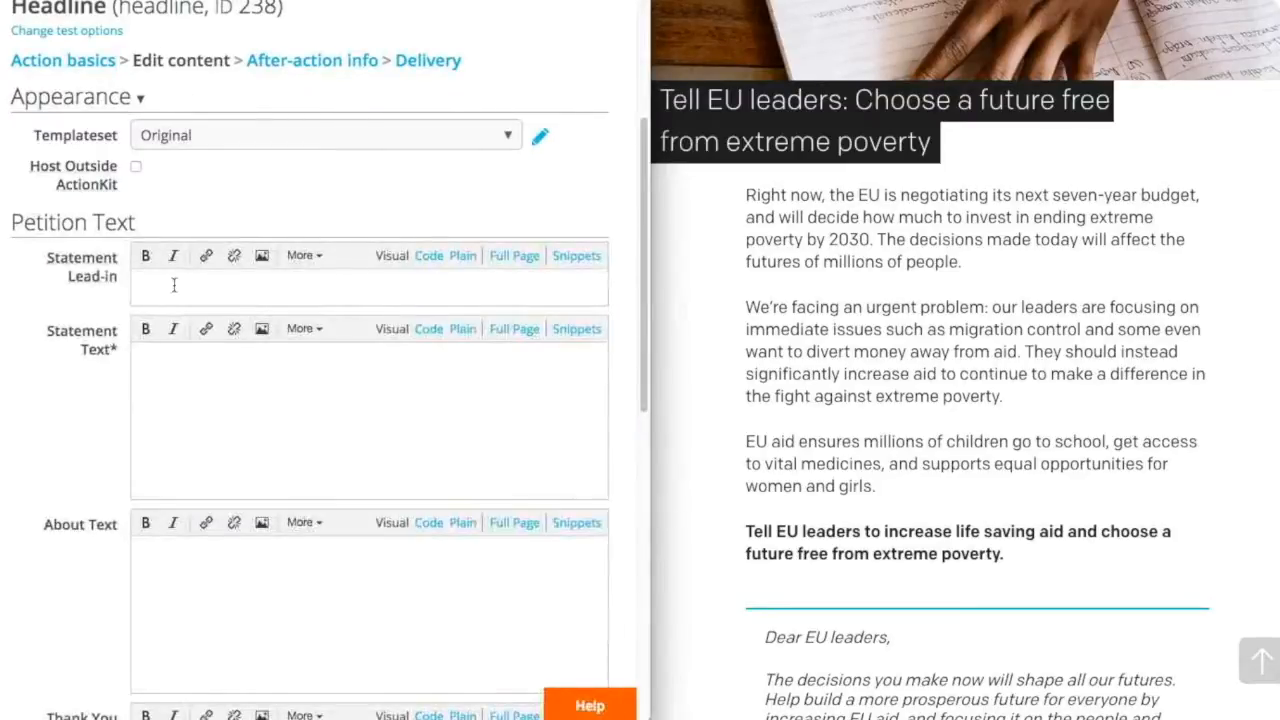
Compare the example petition's headline, "Dear EU leaders" letter and background paragraphs with the empty Statement Lead-in, Statement Text and About Text fields.
click(170, 286)
drag(657, 100, 935, 145)
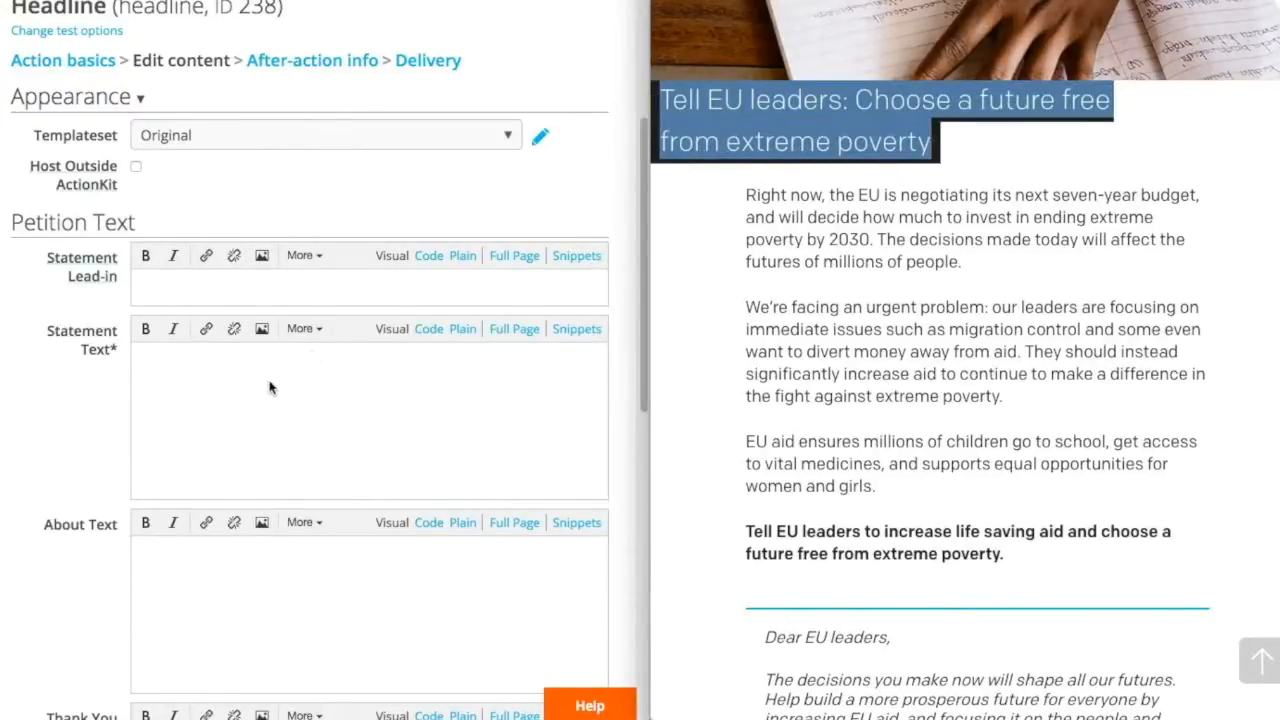
scroll(850, 366, down, 3)
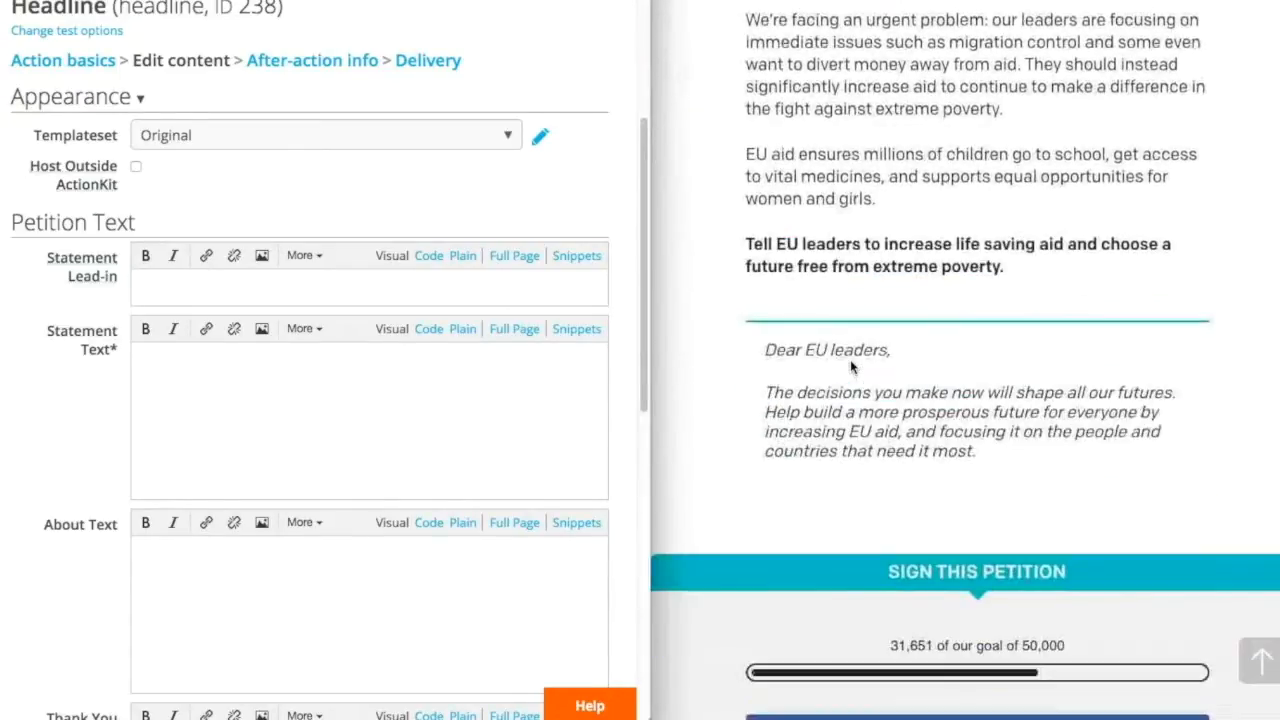
drag(765, 350, 890, 351)
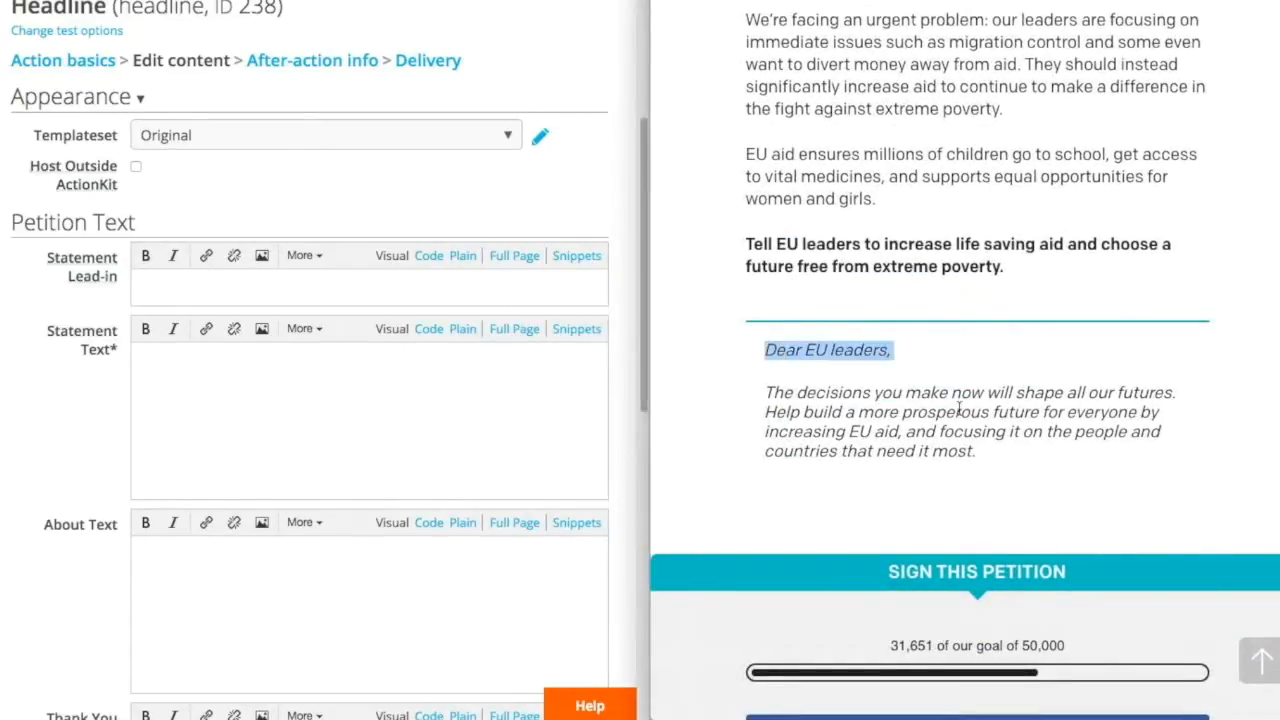
drag(935, 400, 1015, 465)
scroll(450, 620, down, 1)
click(450, 620)
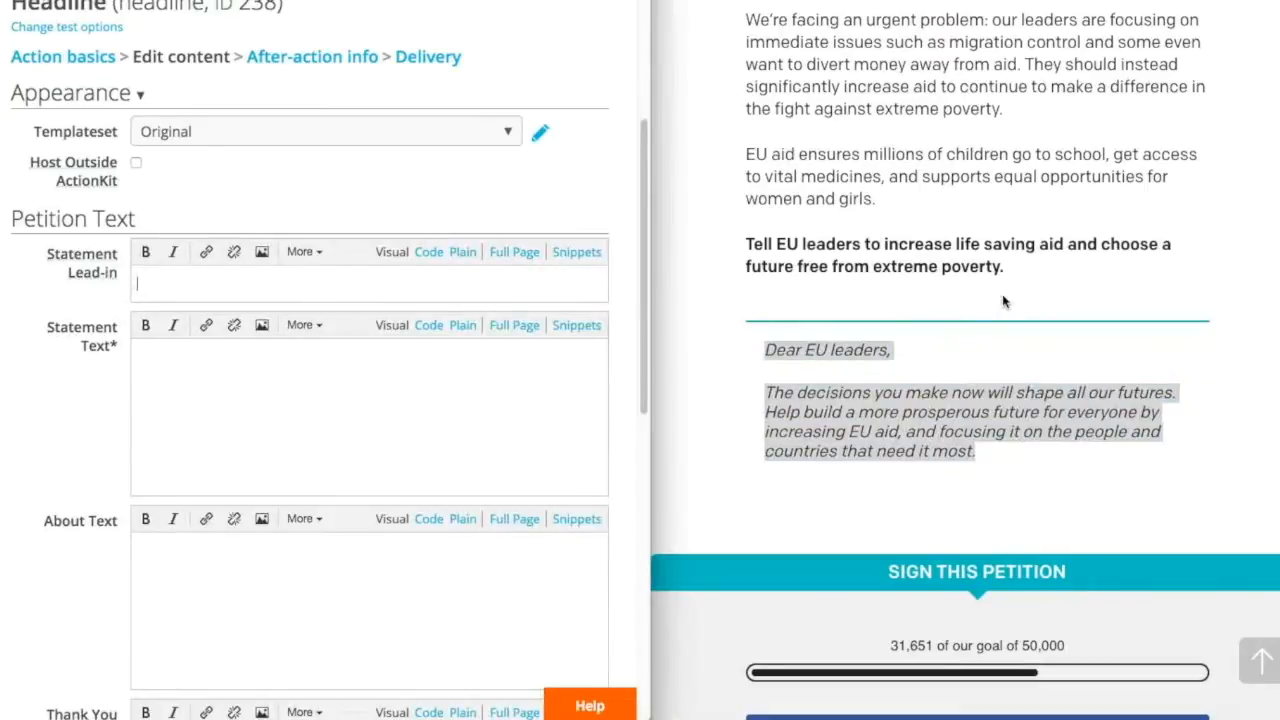
scroll(1004, 305, up, 1)
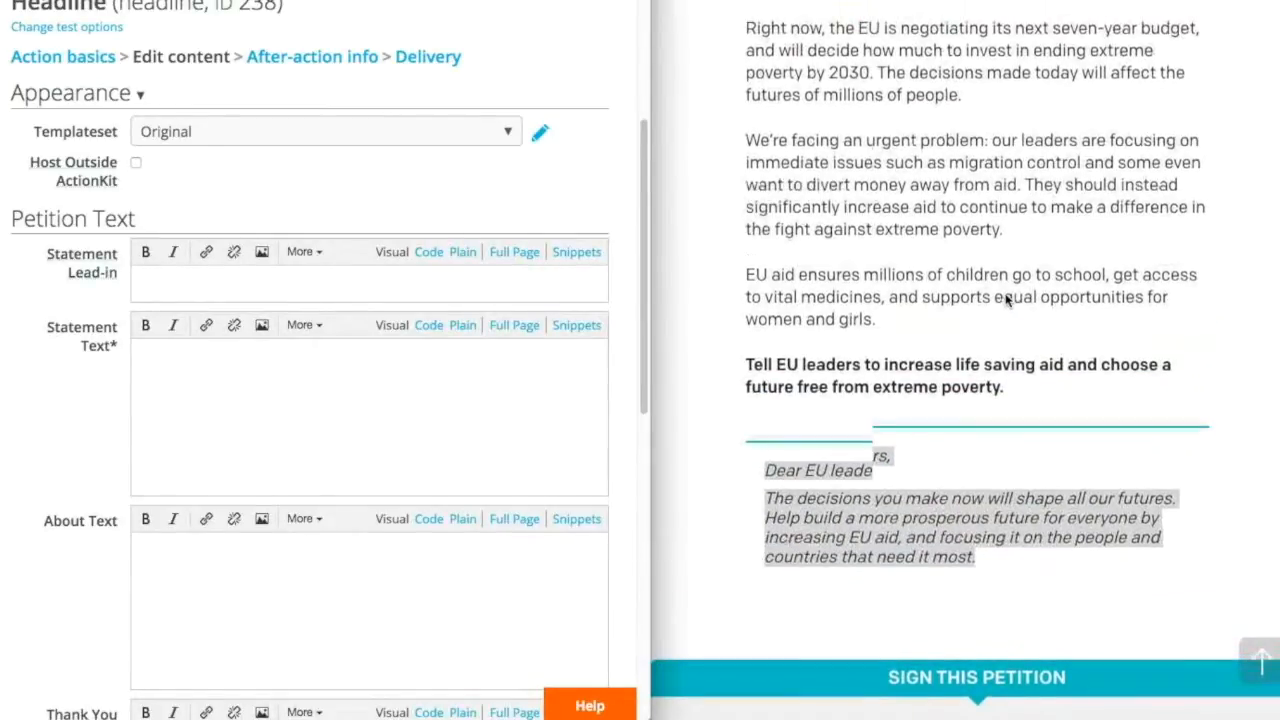
scroll(1006, 305, down, 1)
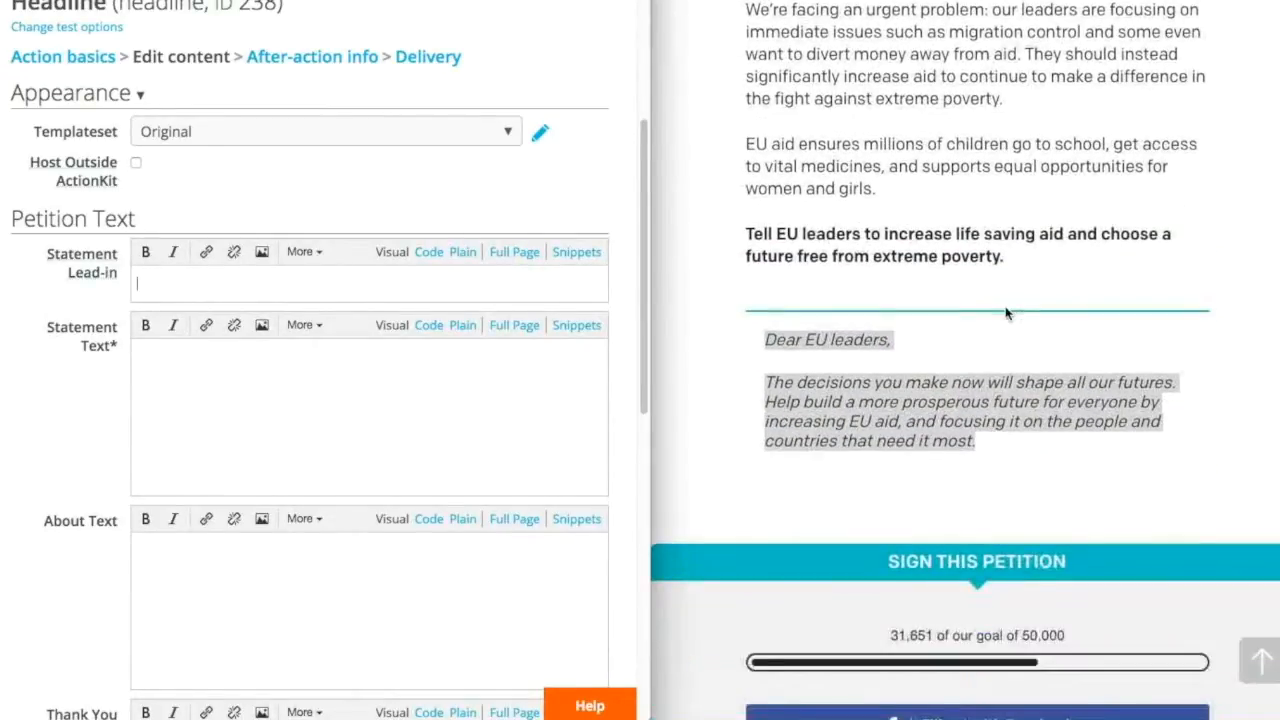
Look over the Thank You Text and User form fields, and compare them with the example petition's signature form.
scroll(443, 529, down, 2)
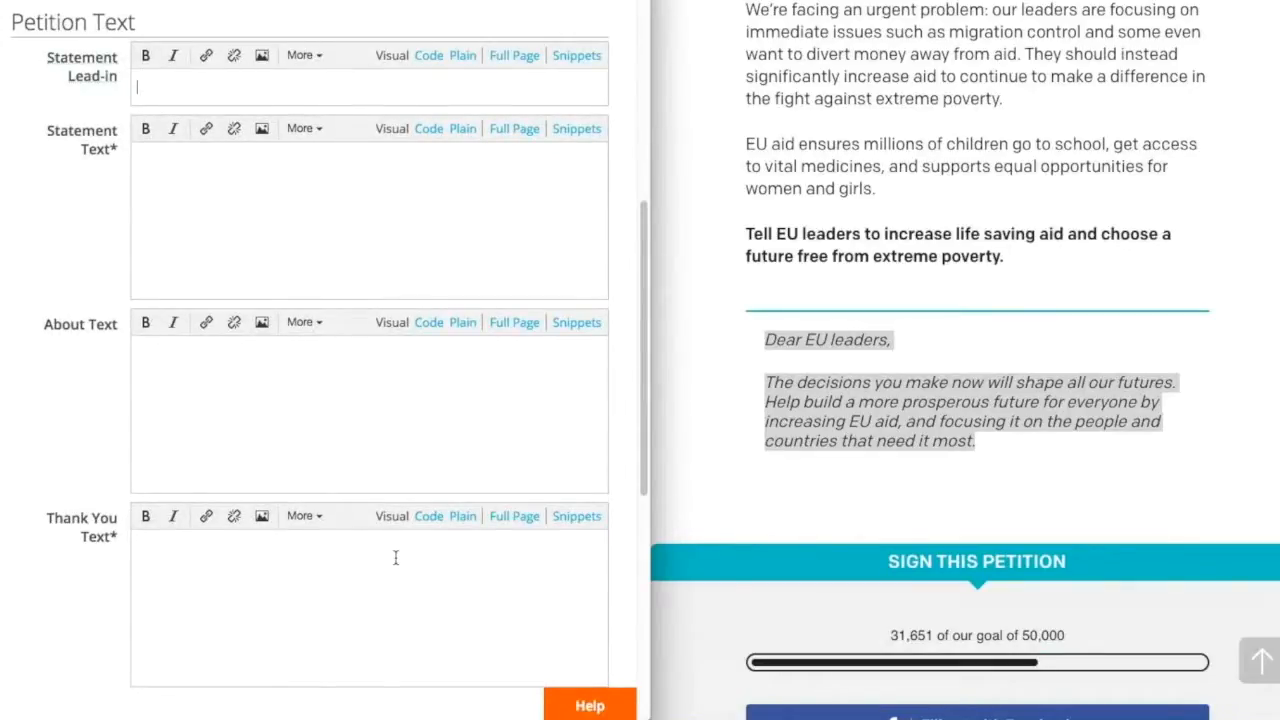
scroll(397, 557, down, 1)
scroll(408, 490, down, 1)
scroll(409, 490, down, 2)
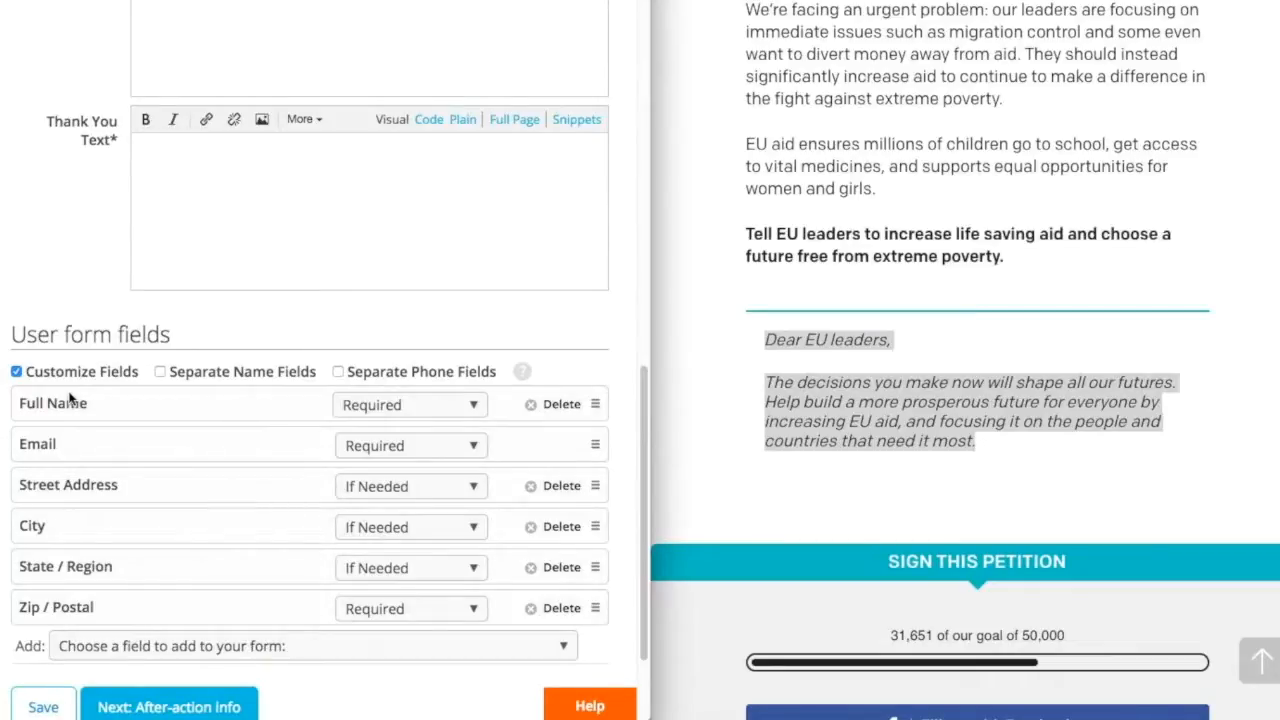
scroll(783, 429, down, 5)
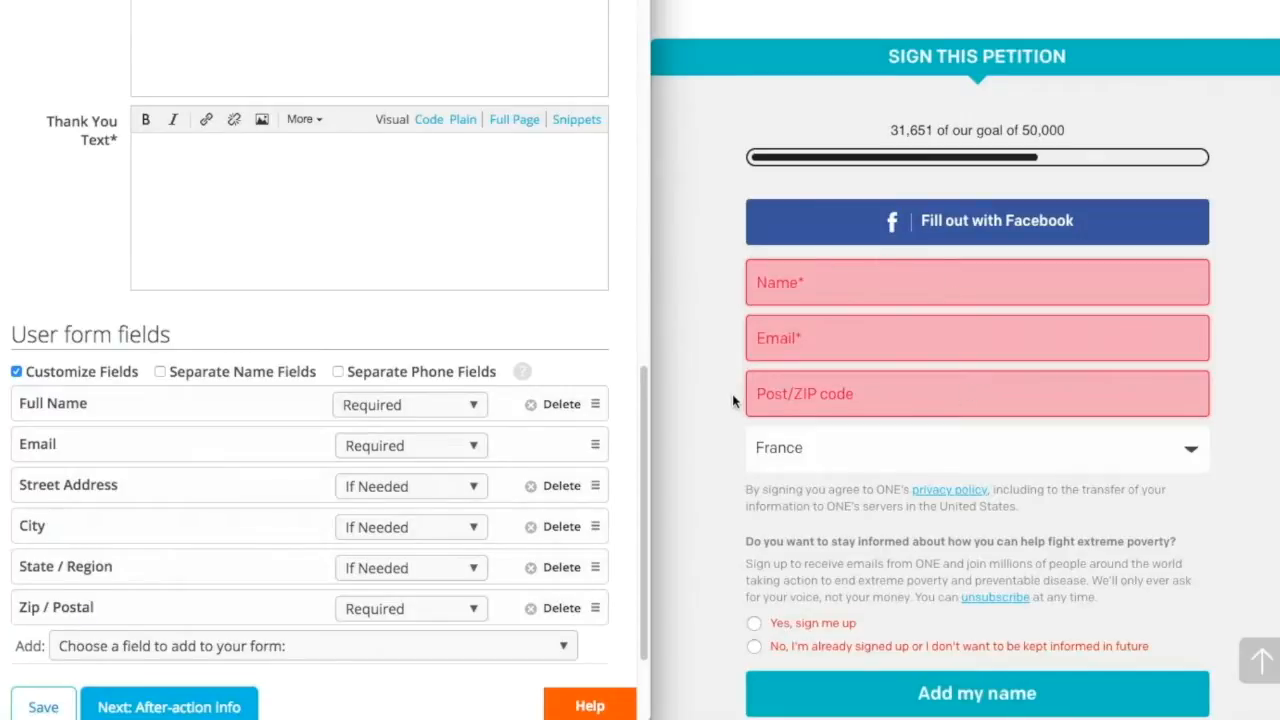
Delete the Street Address, City and State / Region fields from the user form.
click(531, 488)
click(531, 488)
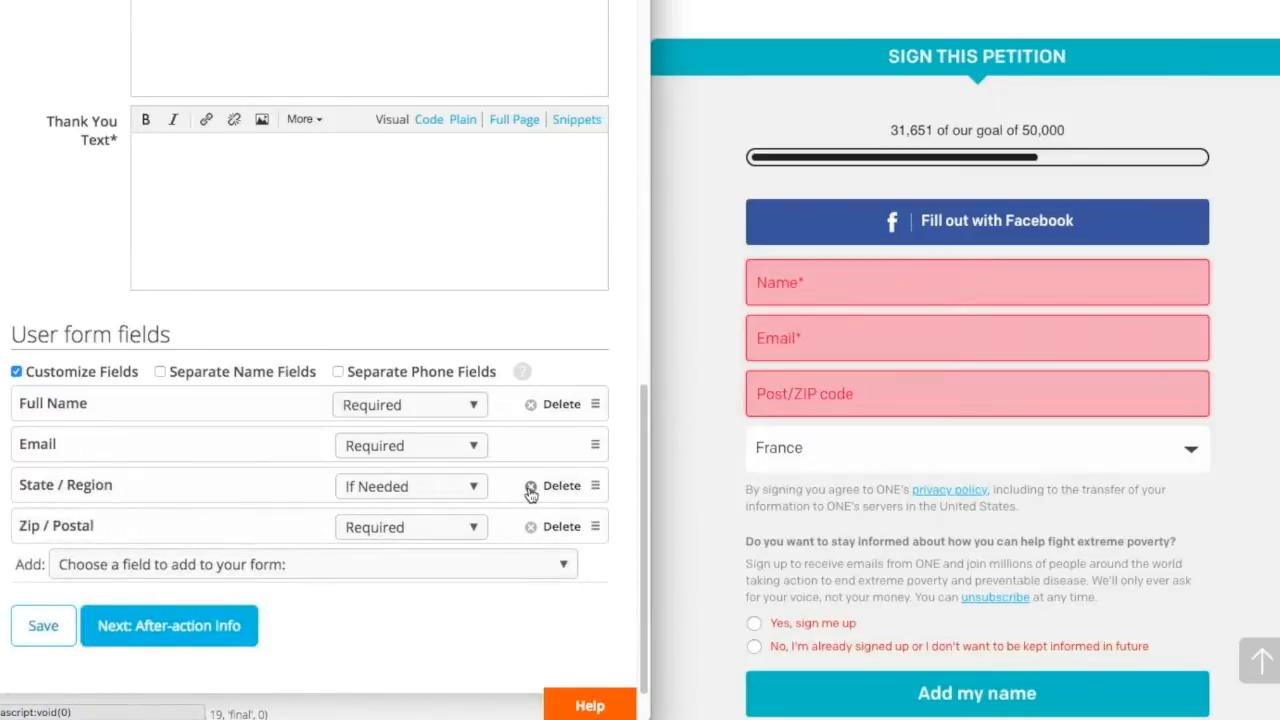
click(531, 488)
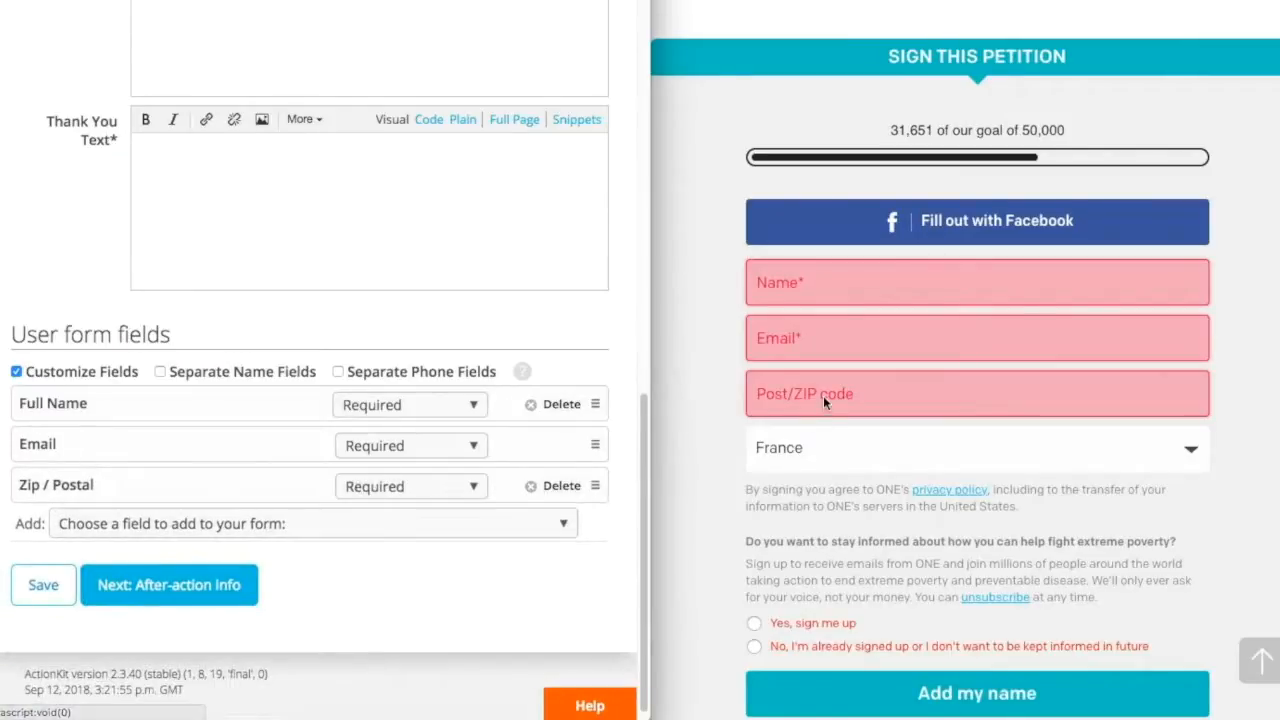
Add the Country field to the user form.
click(442, 523)
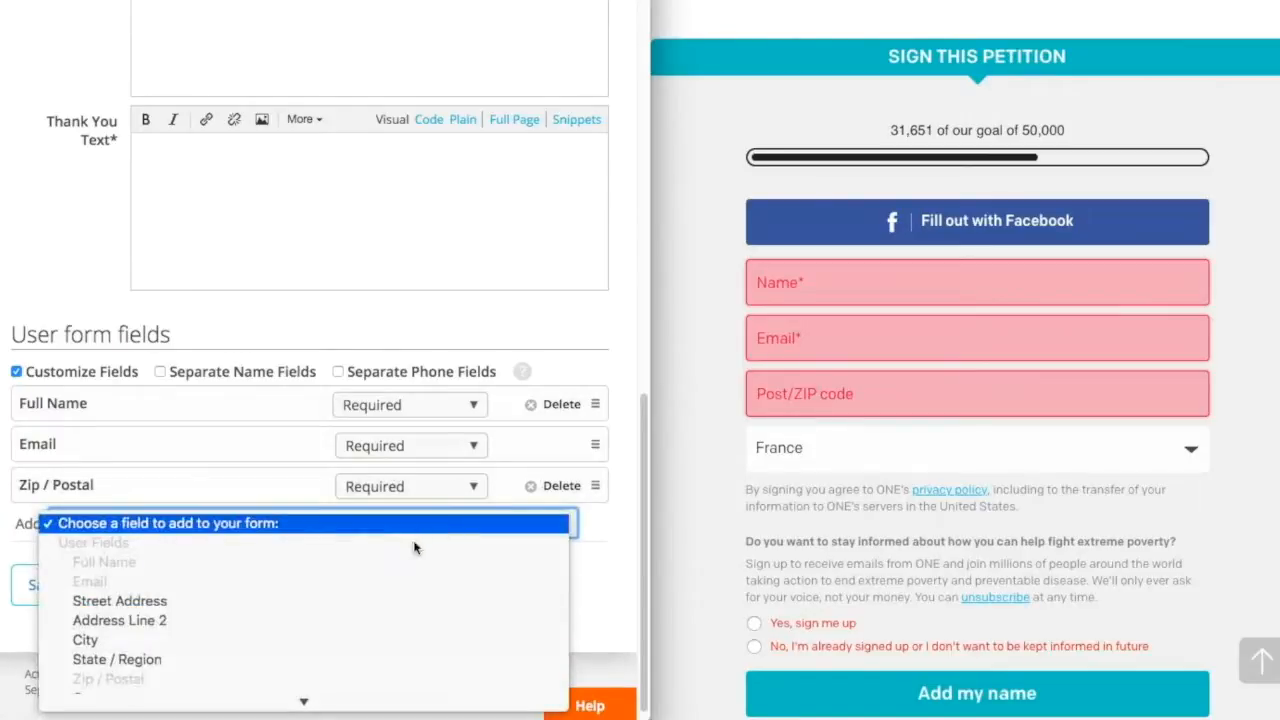
click(275, 564)
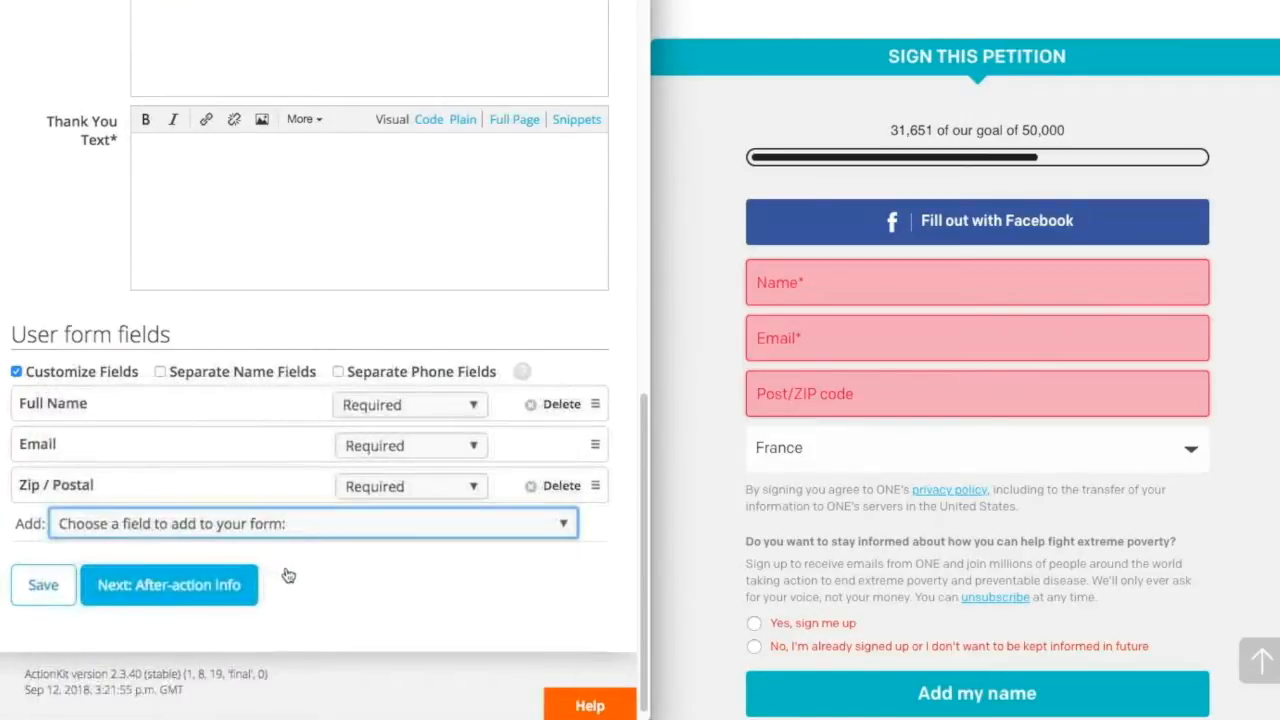
click(396, 612)
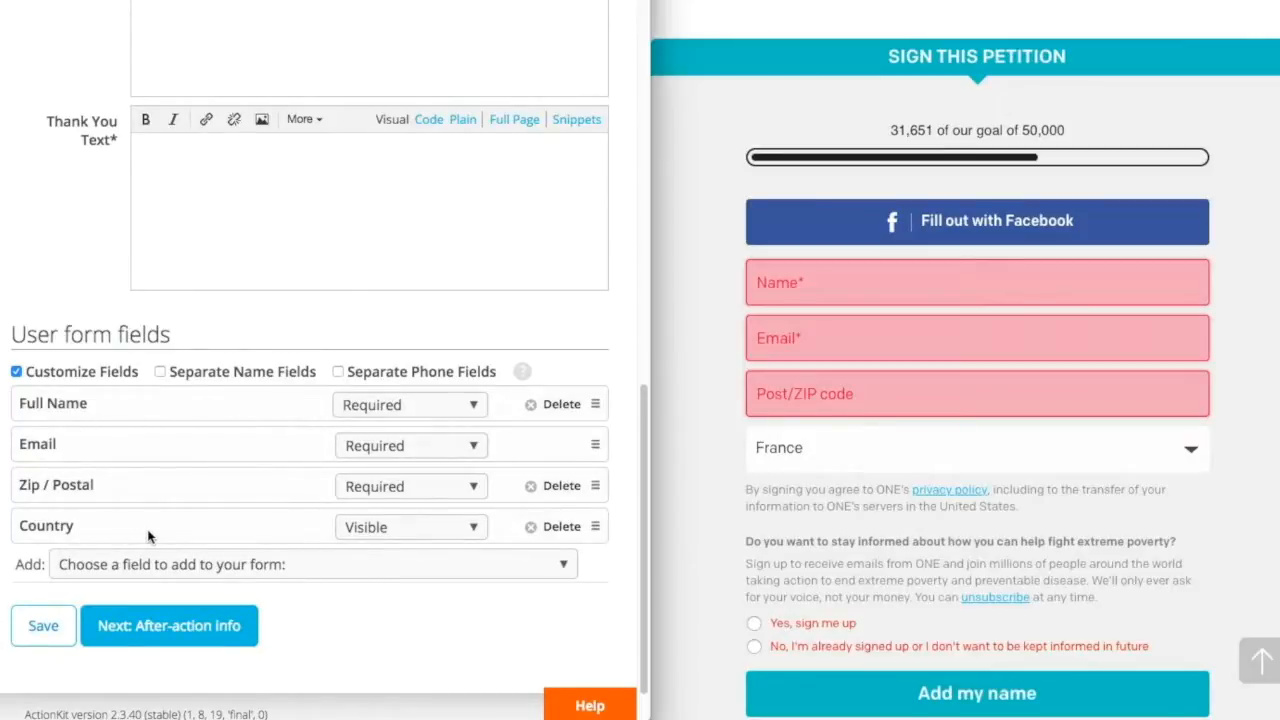
Add the RE ID custom user field to the form and check its display options, keeping Visible.
click(165, 565)
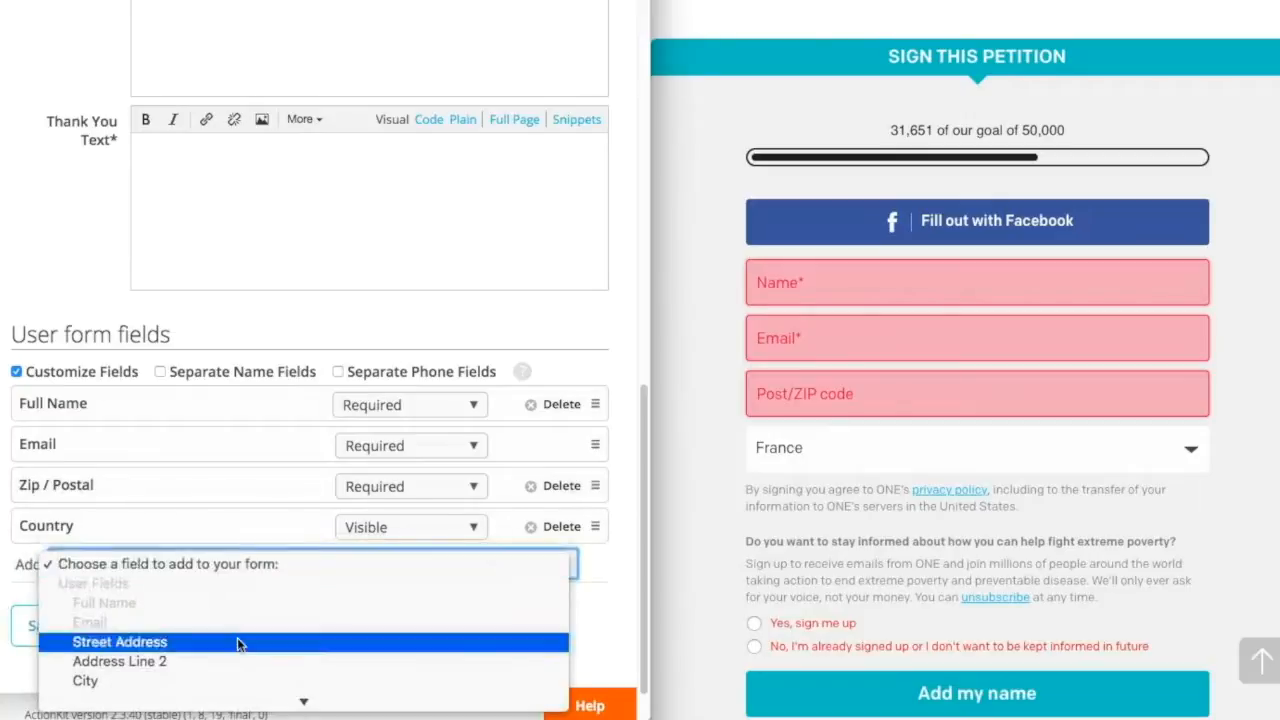
scroll(237, 637, down, 5)
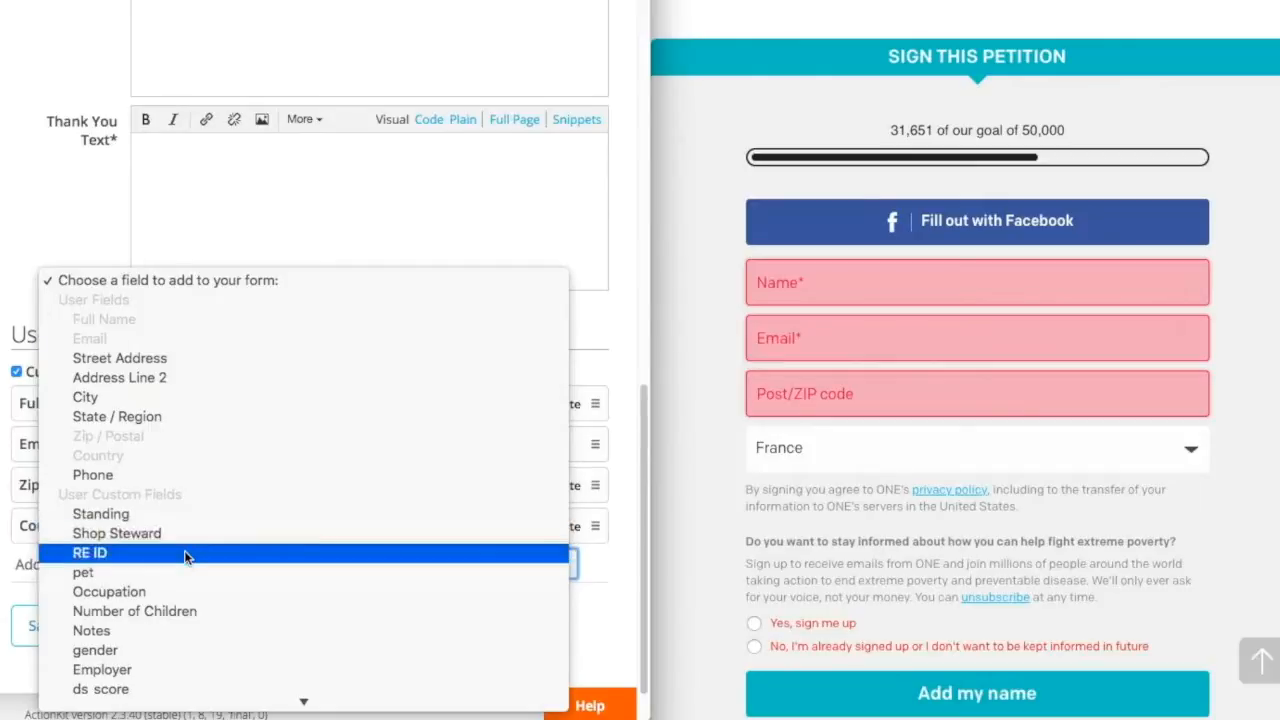
click(184, 552)
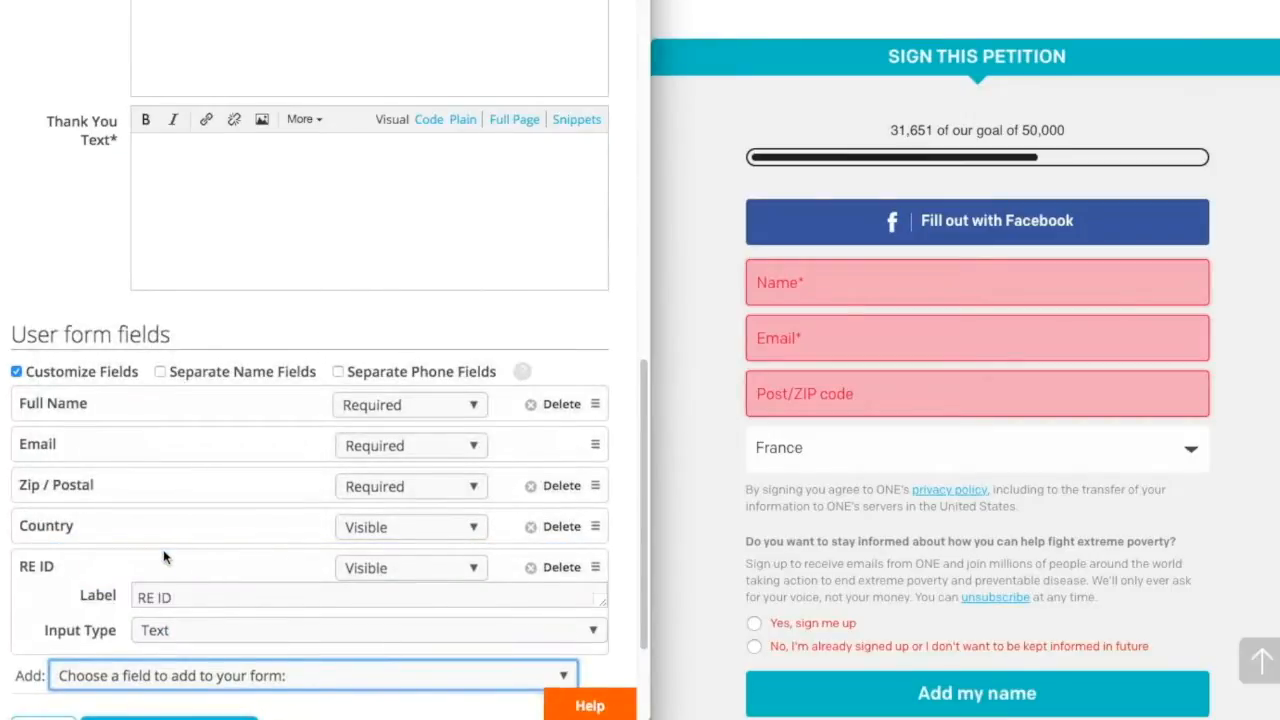
scroll(163, 552, down, 1)
scroll(163, 549, down, 2)
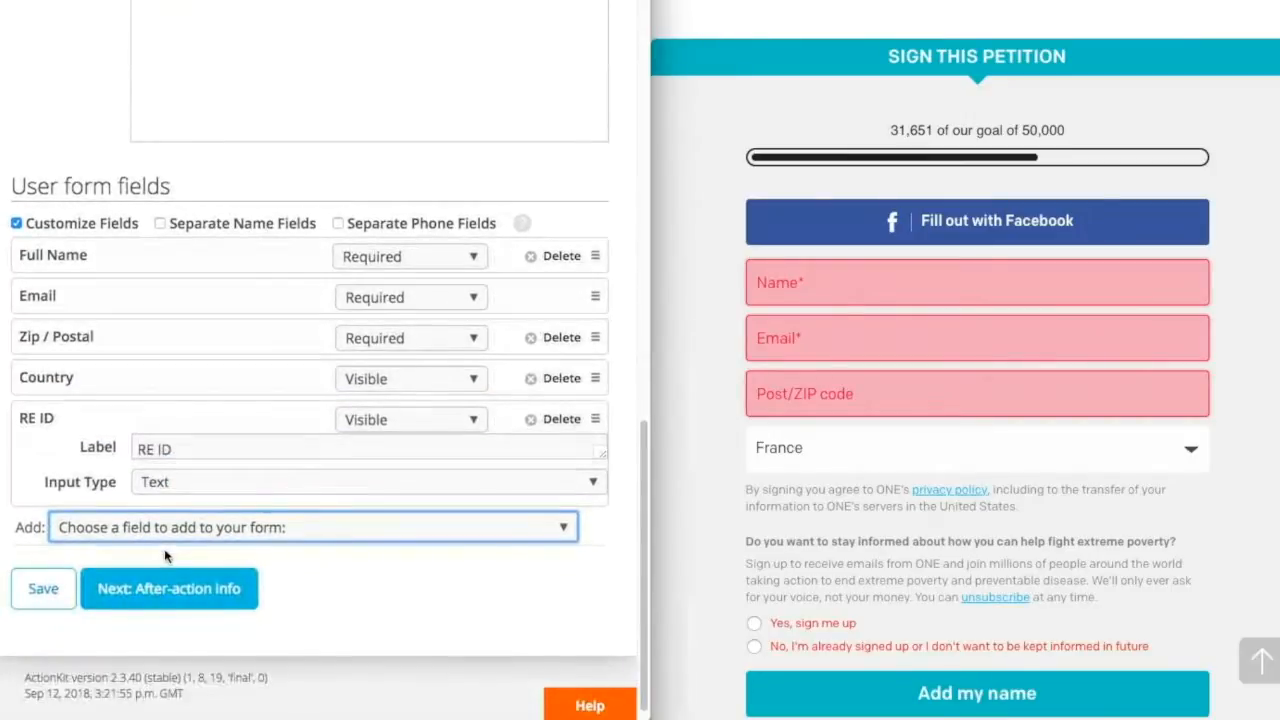
click(365, 421)
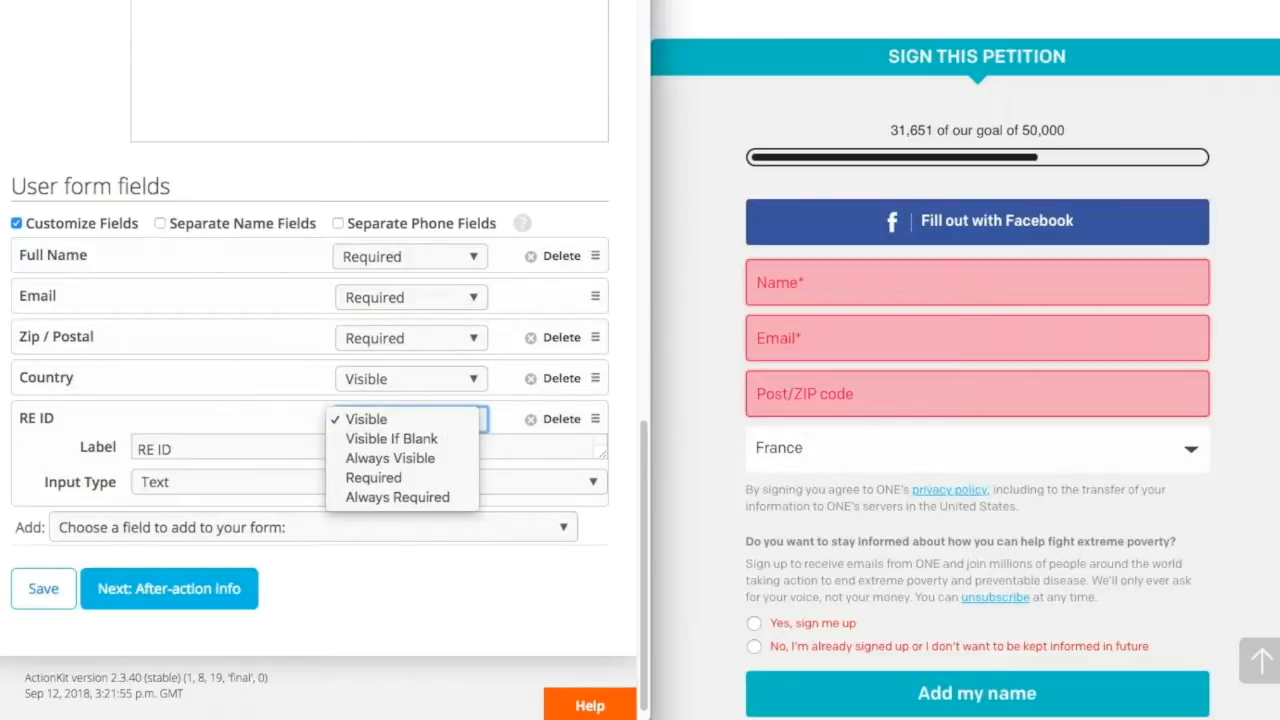
key(Escape)
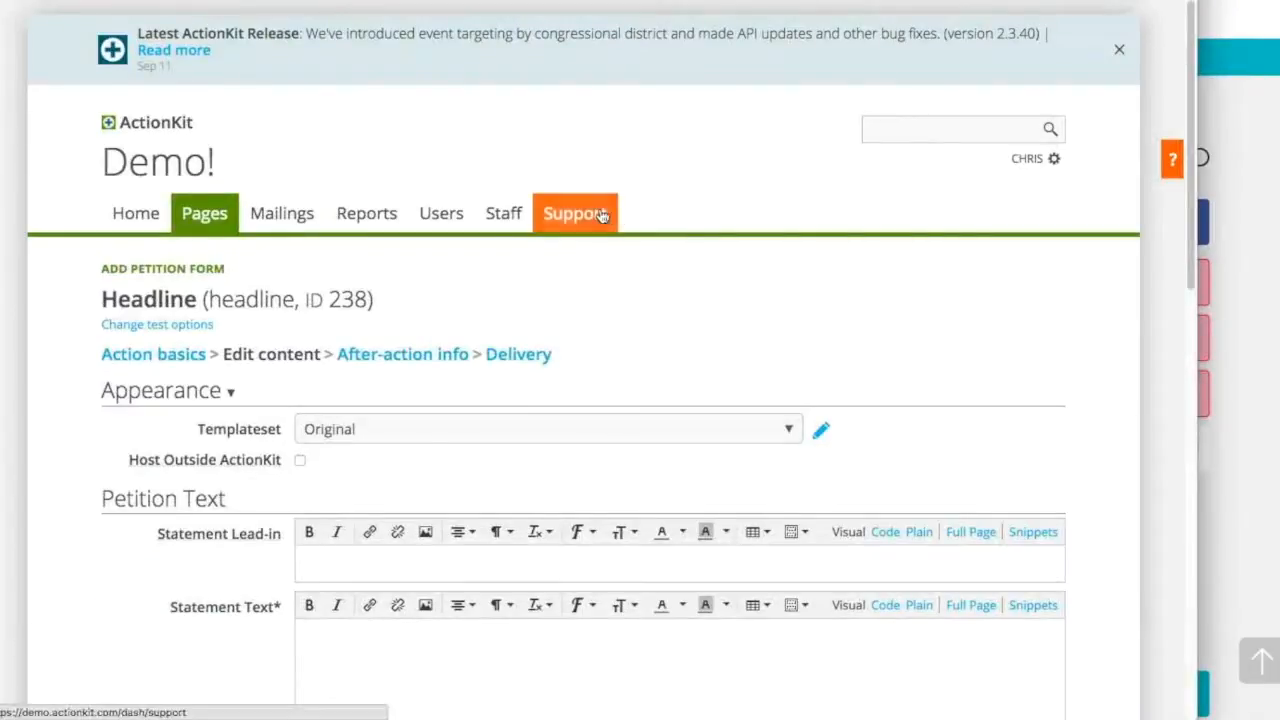
Open ActionKit's Support area in a new tab and go to User Form Fields under Shared Features in the manual's Pages section.
right_click(603, 216)
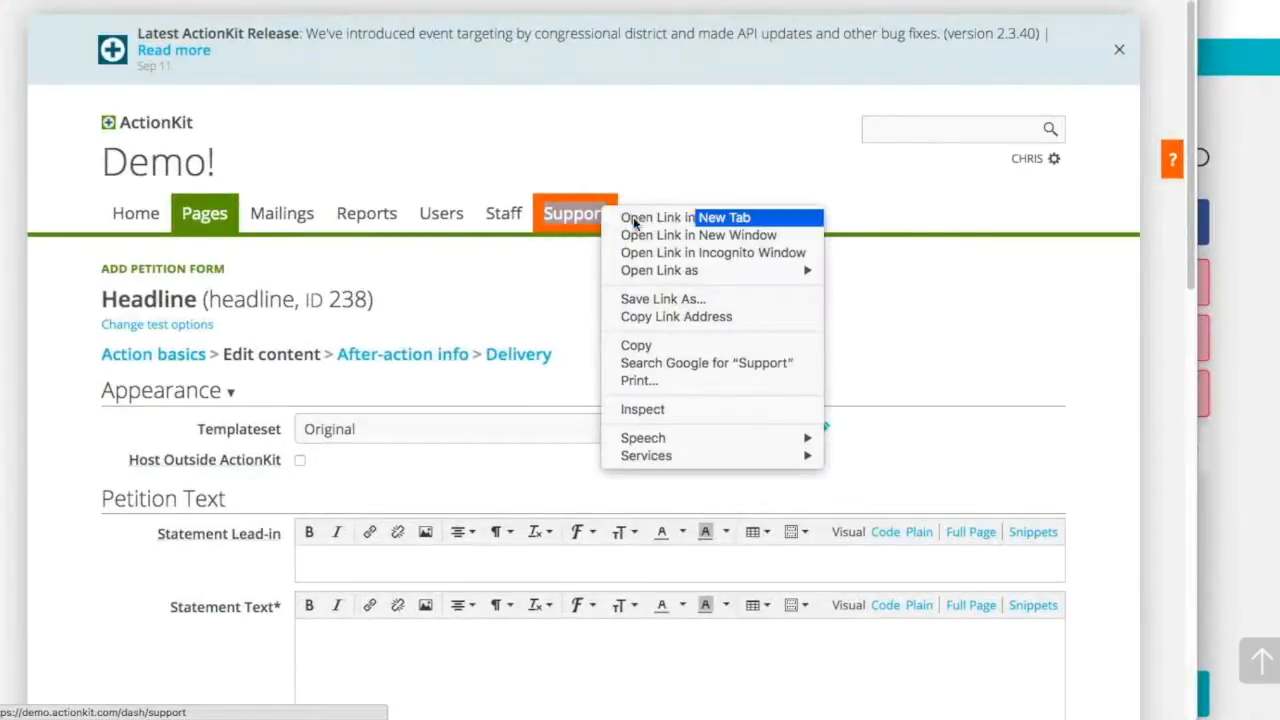
click(633, 217)
key(ctrl+Tab)
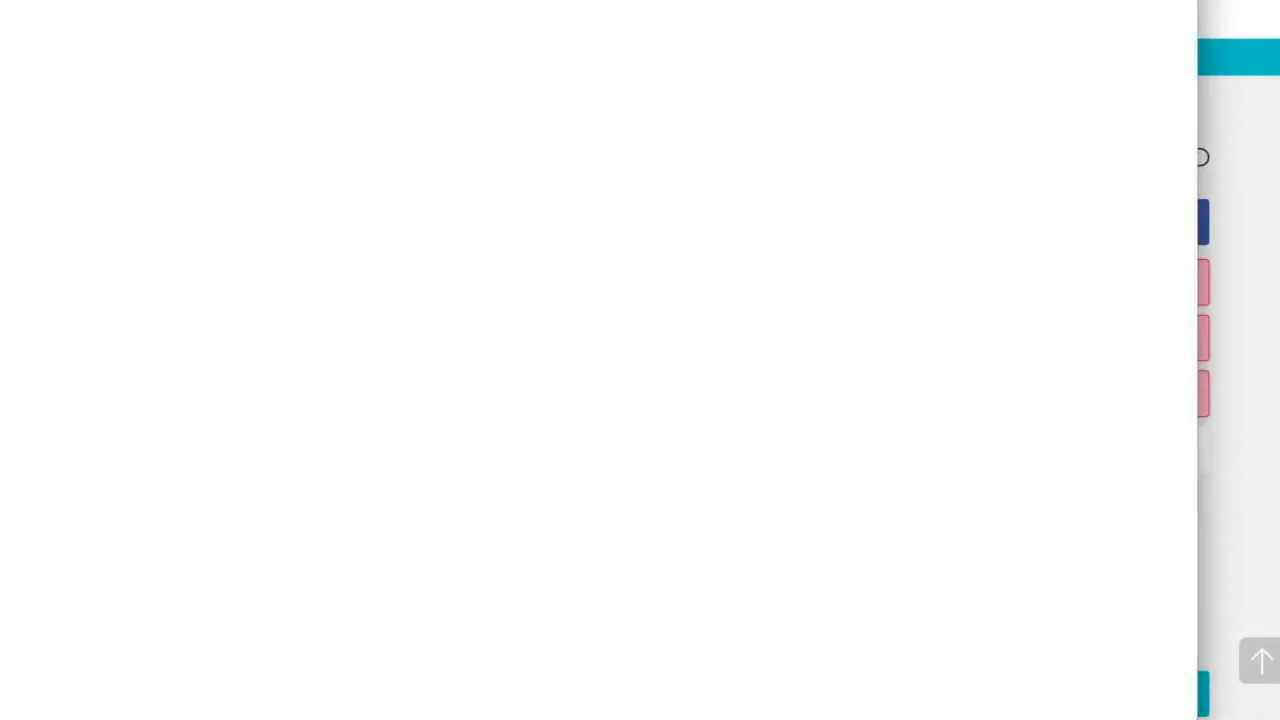
click(190, 337)
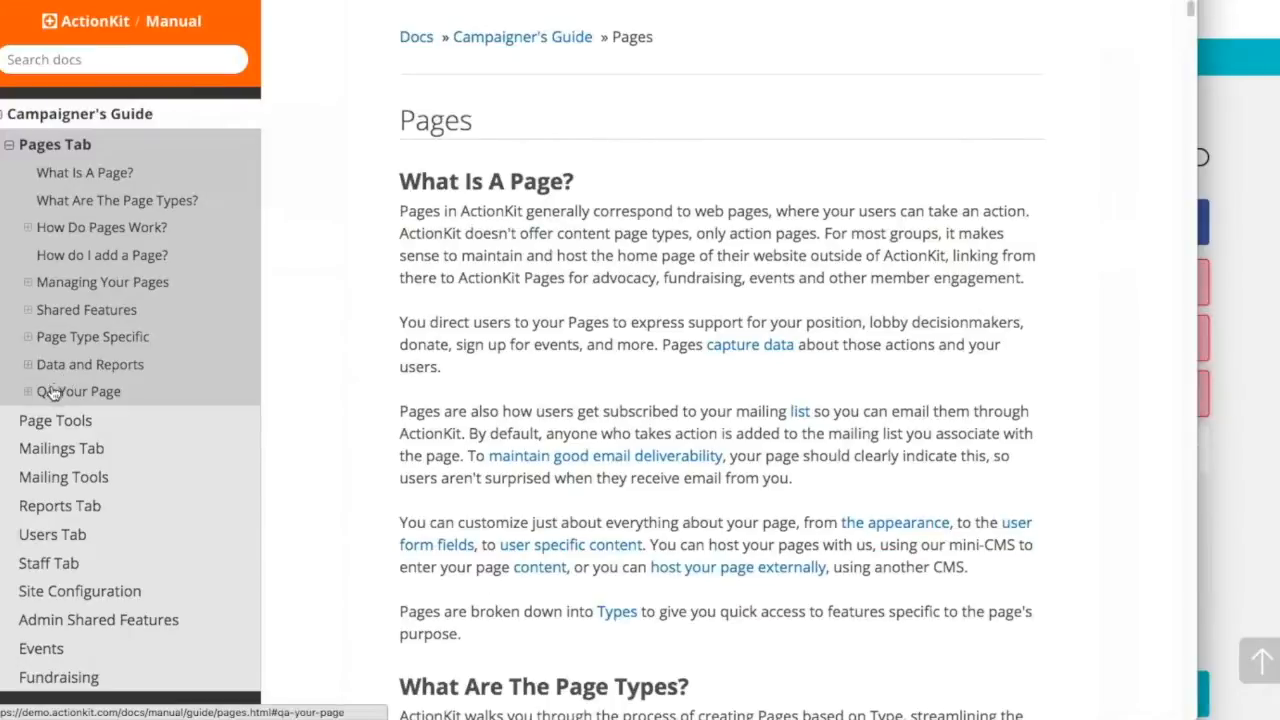
click(30, 312)
scroll(70, 395, down, 3)
scroll(75, 404, down, 6)
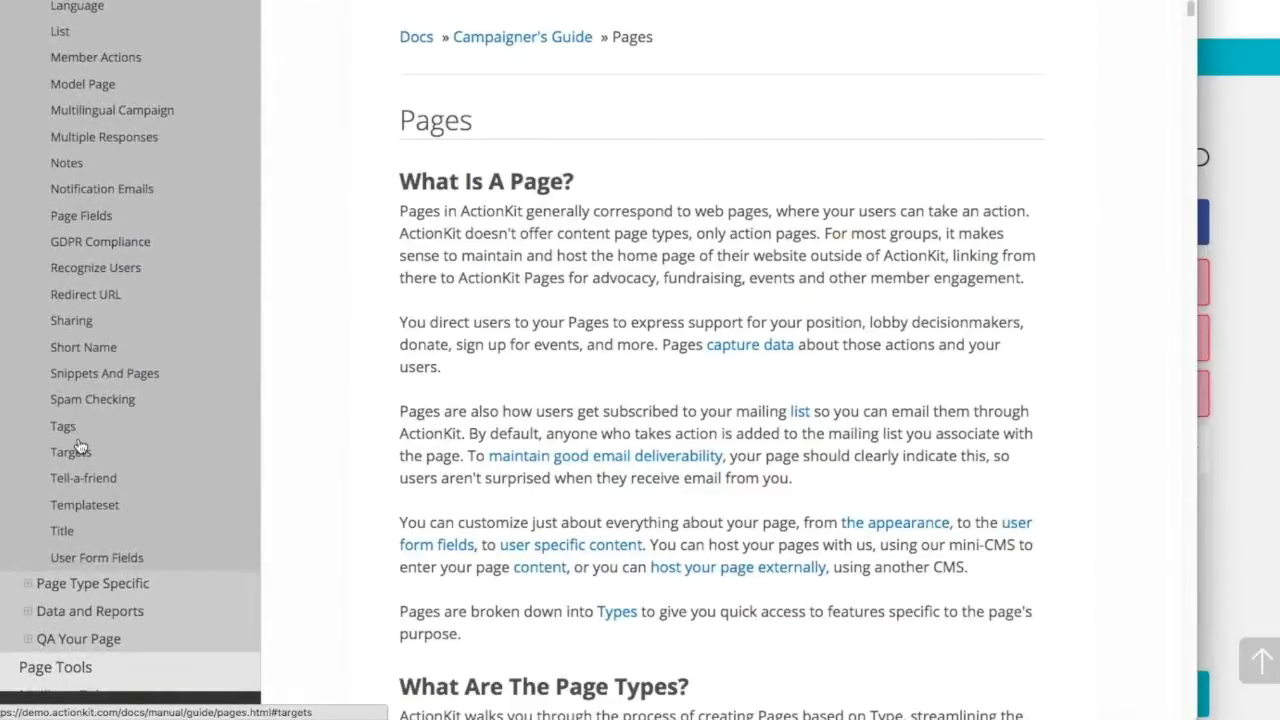
click(110, 562)
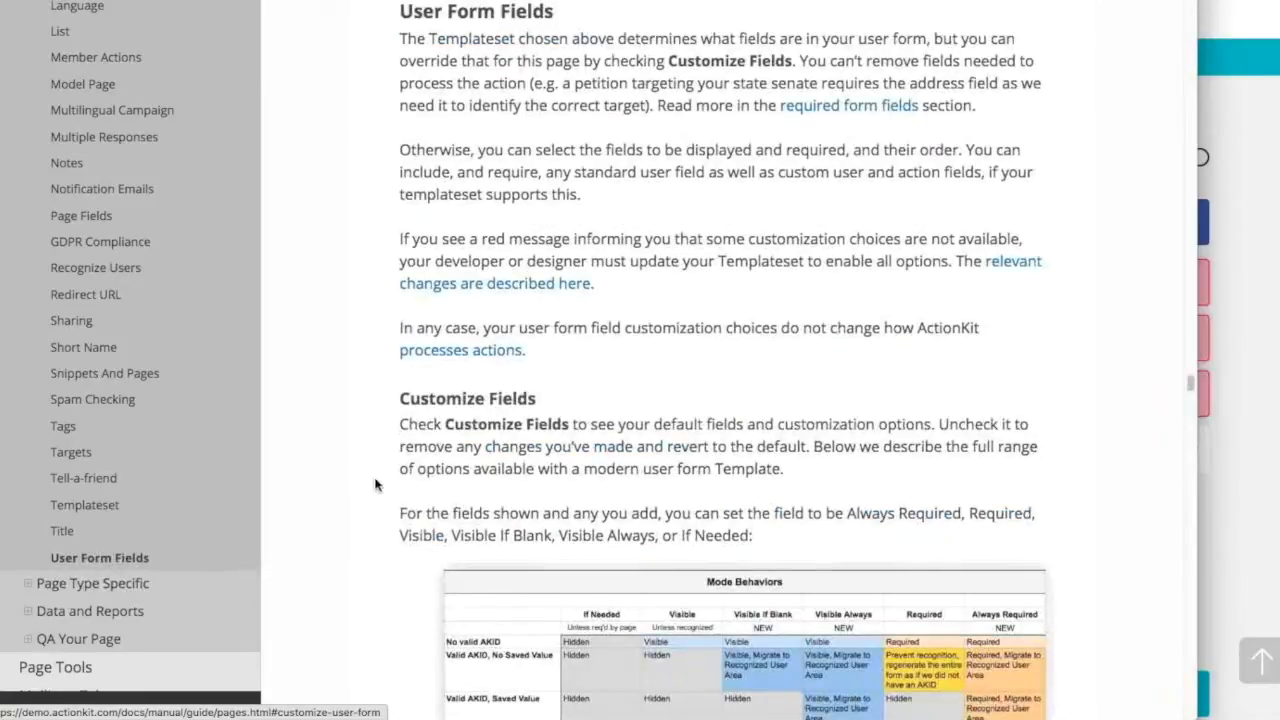
Read the Customize Fields section, including the Mode Behaviors table and the descriptions of the field settings.
scroll(370, 480, down, 1)
scroll(352, 464, down, 2)
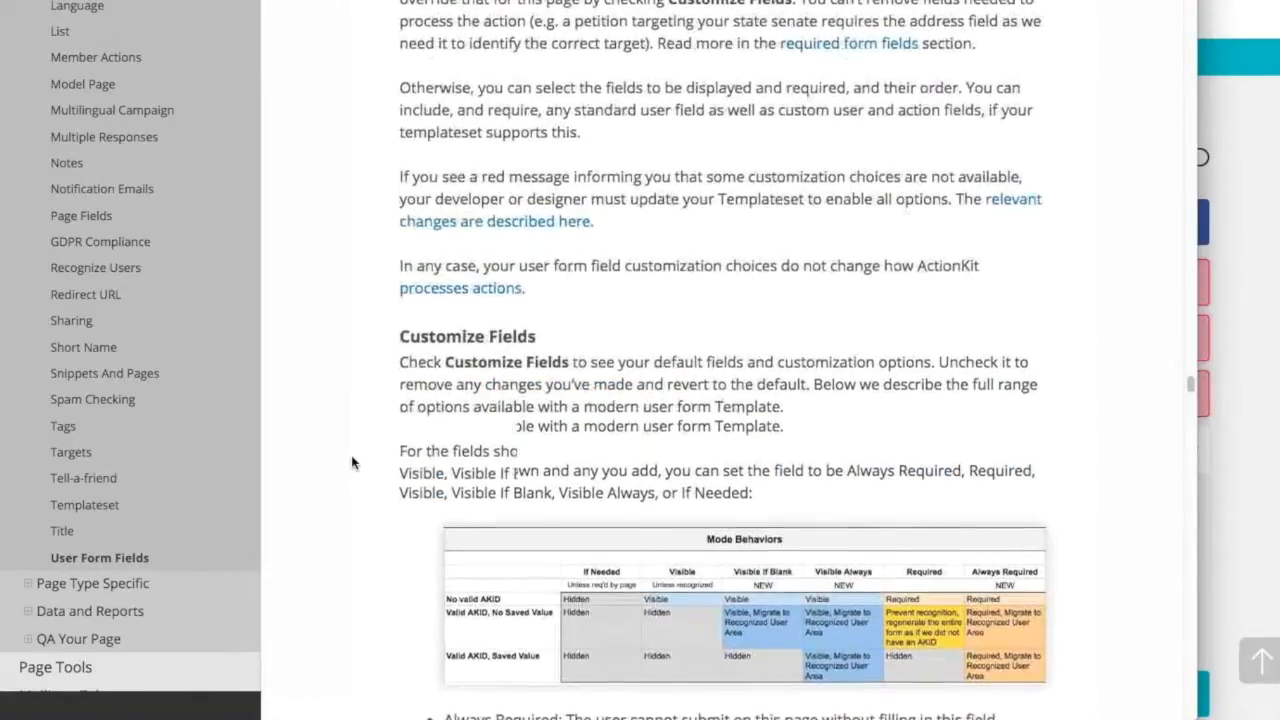
scroll(351, 458, down, 5)
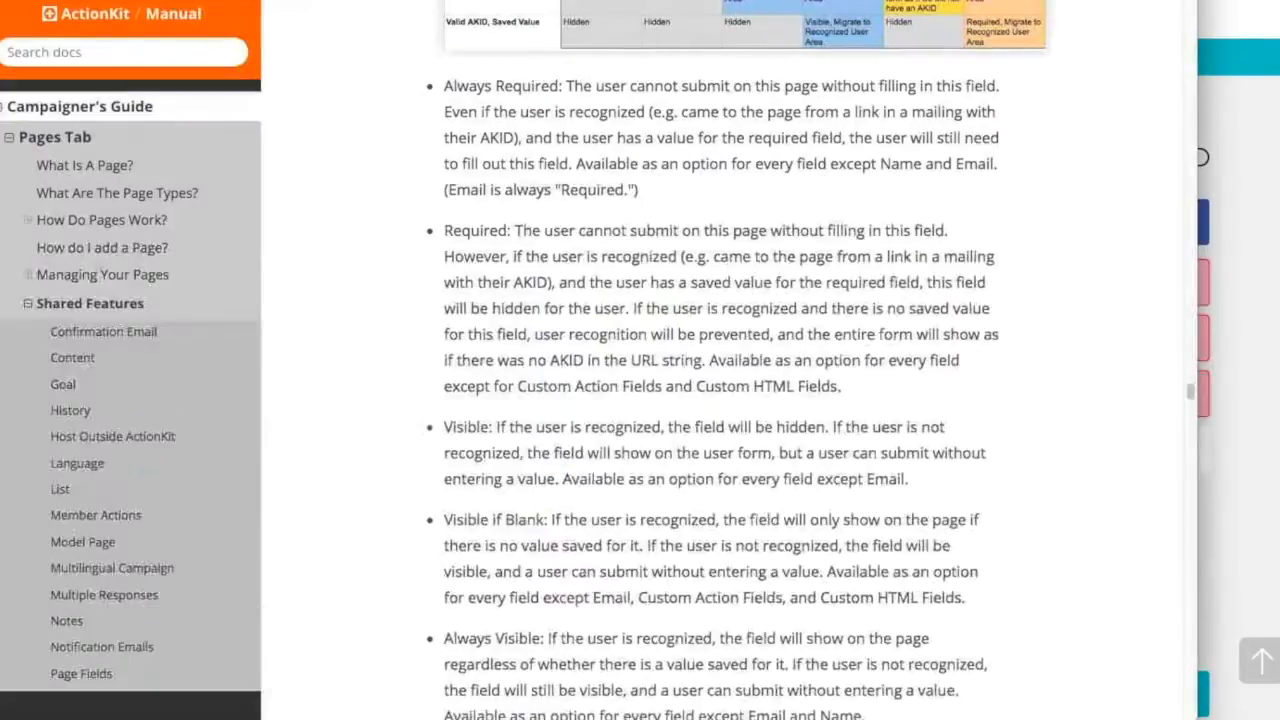
scroll(420, 172, up, 1)
scroll(420, 172, up, 2)
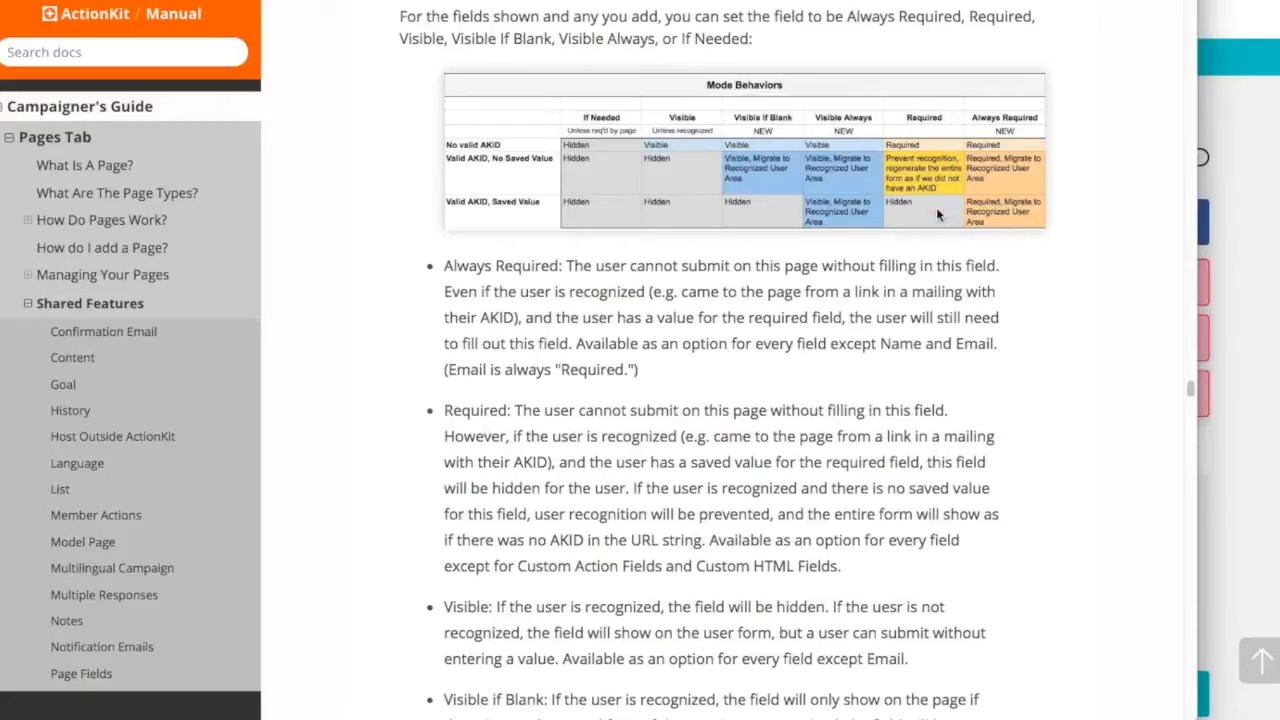
scroll(920, 250, down, 1)
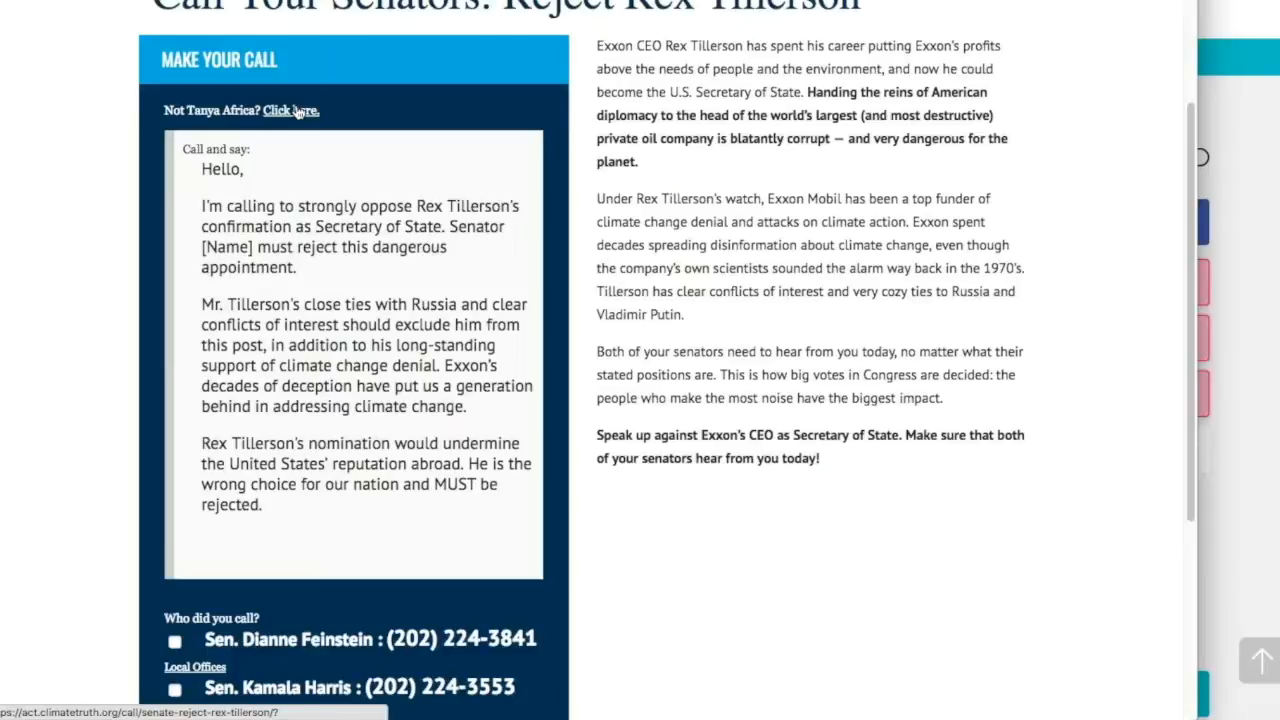
Clear the recognized user on the Climate Truth call page to see its blank form, and return to the manual's field setting descriptions.
click(296, 112)
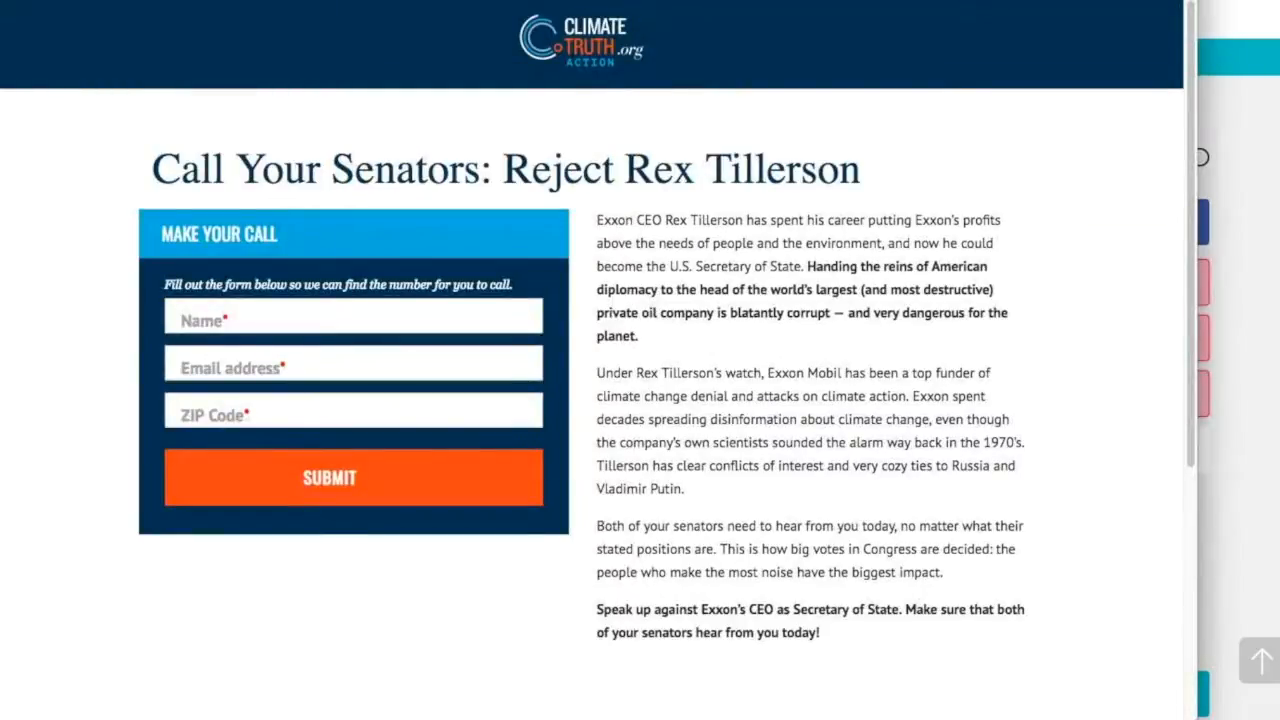
key(Return)
scroll(592, 360, down, 2)
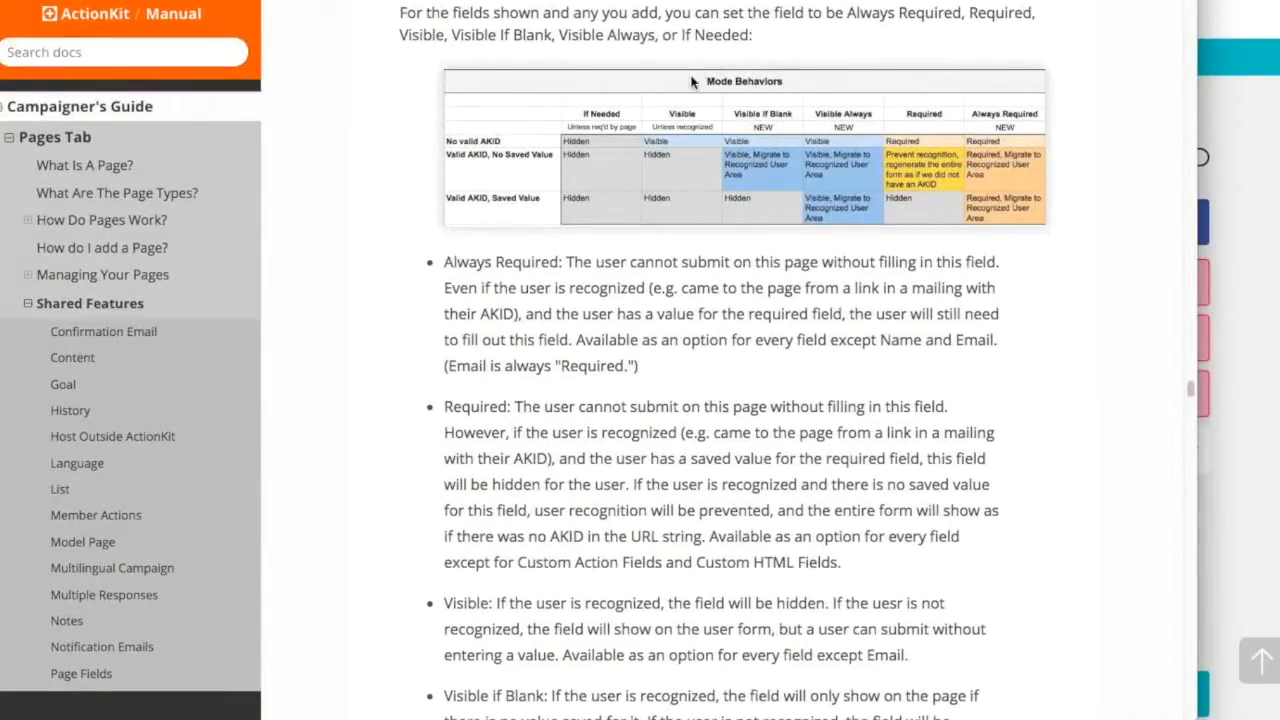
scroll(614, 237, down, 6)
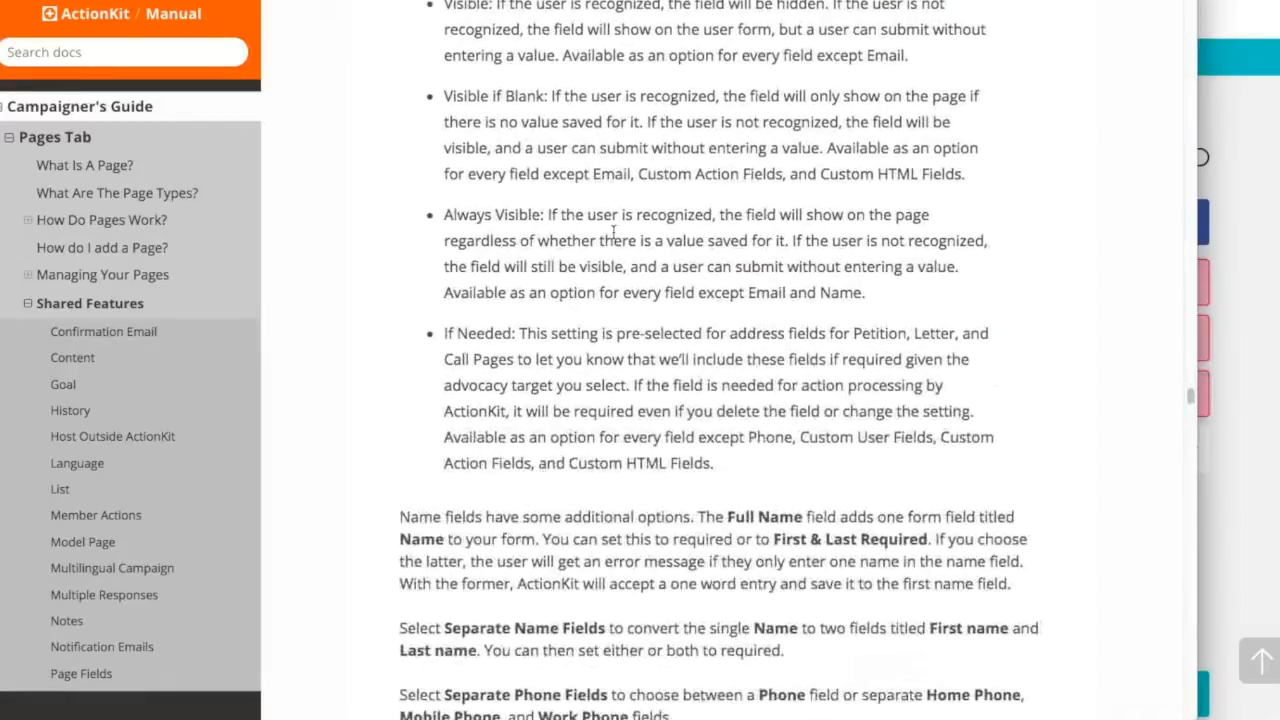
scroll(614, 232, up, 3)
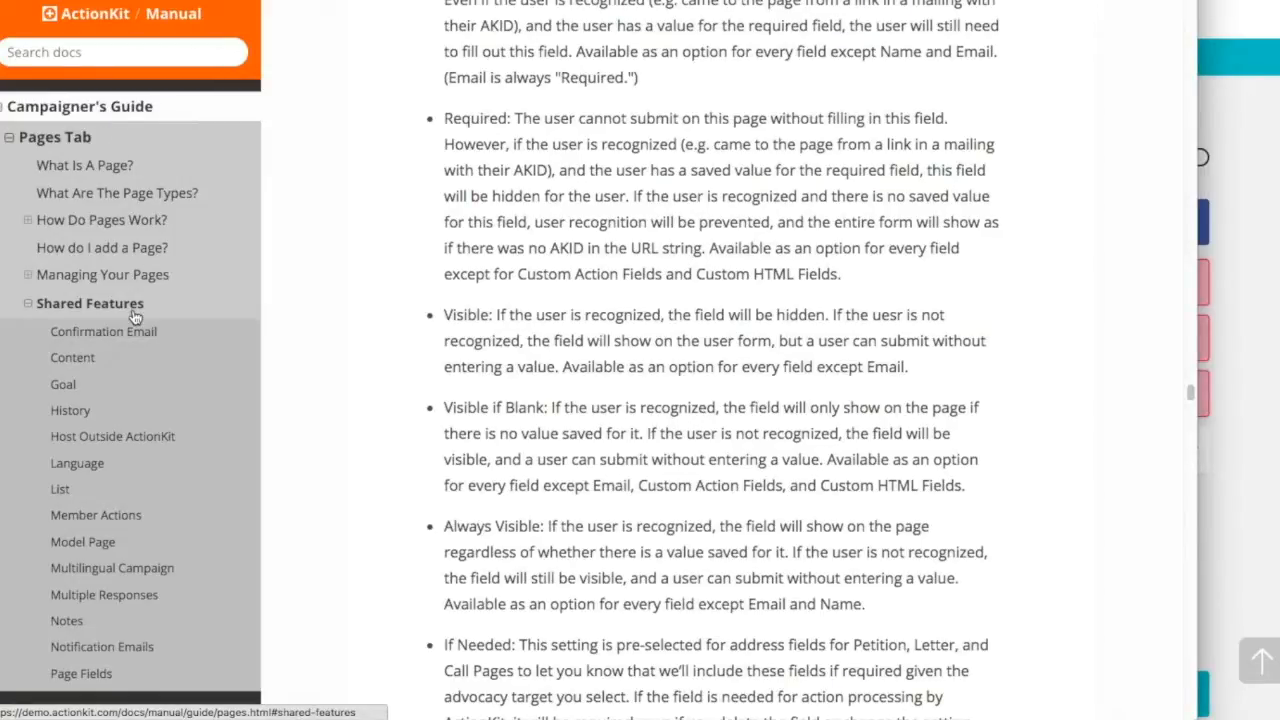
Return to the petition's content form and add an Action Custom Field to the user form fields.
scroll(135, 317, down, 5)
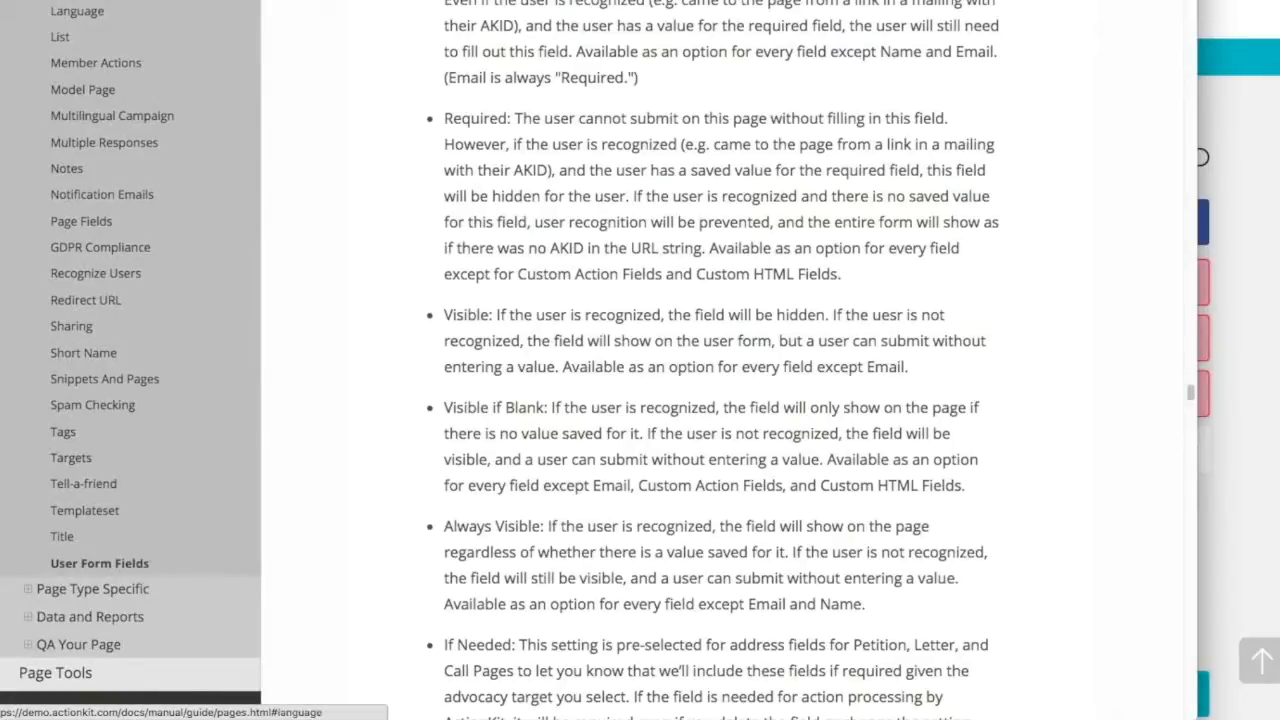
click(134, 2)
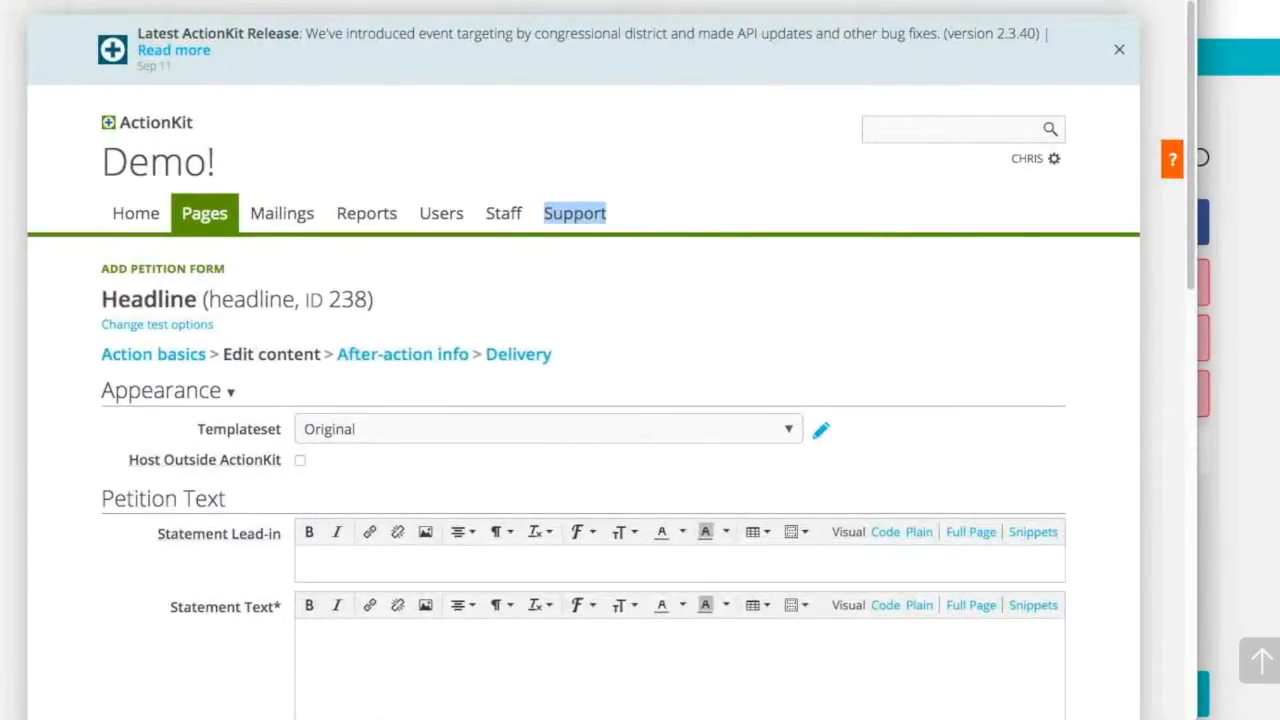
scroll(183, 320, down, 10)
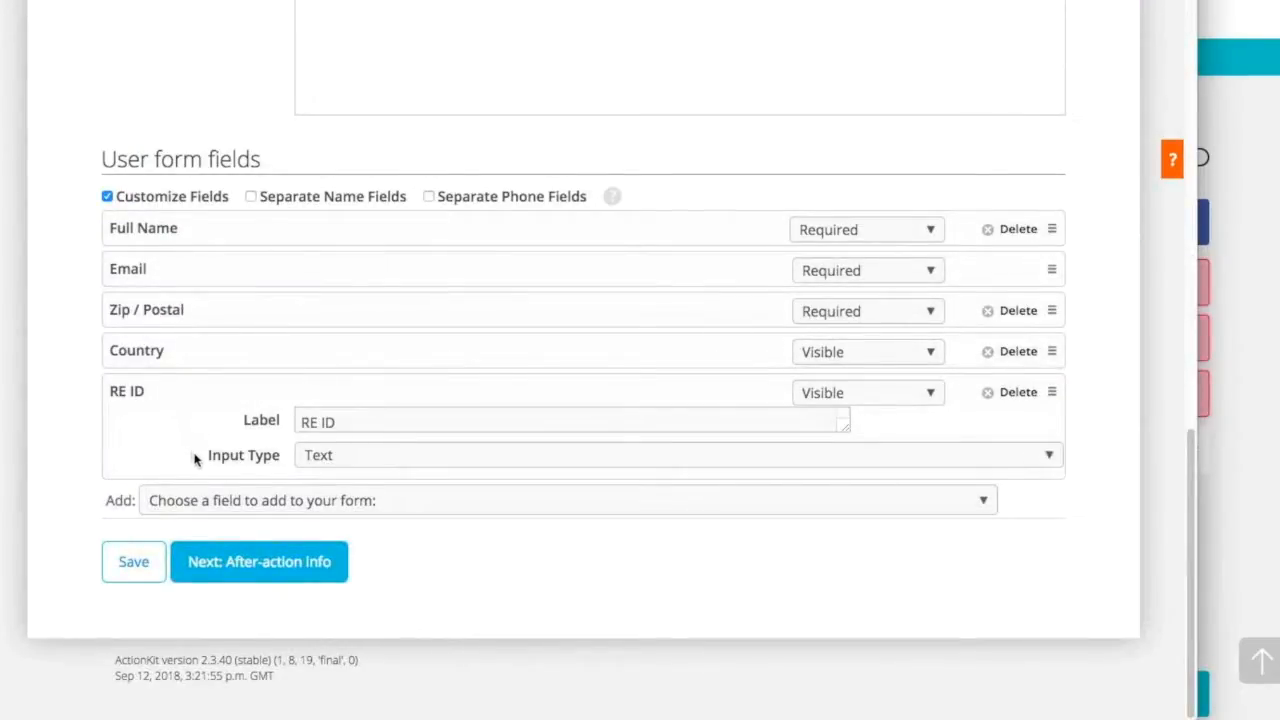
click(209, 502)
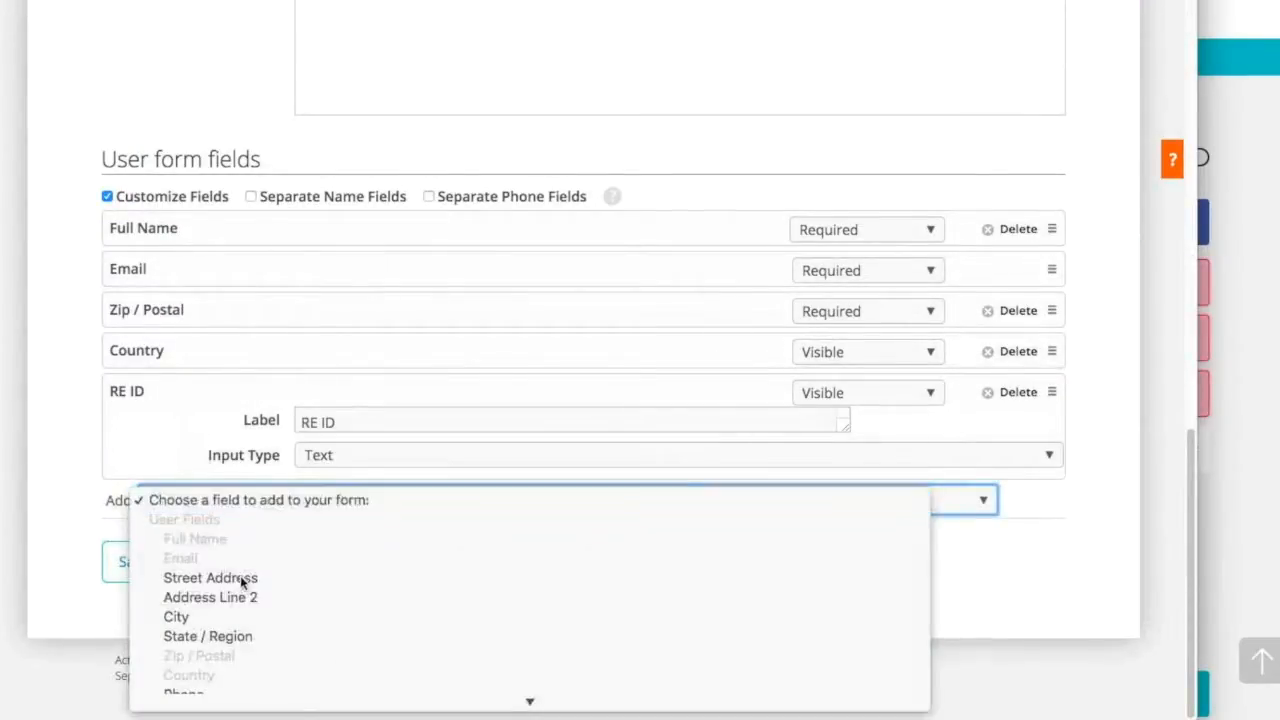
scroll(241, 577, down, 5)
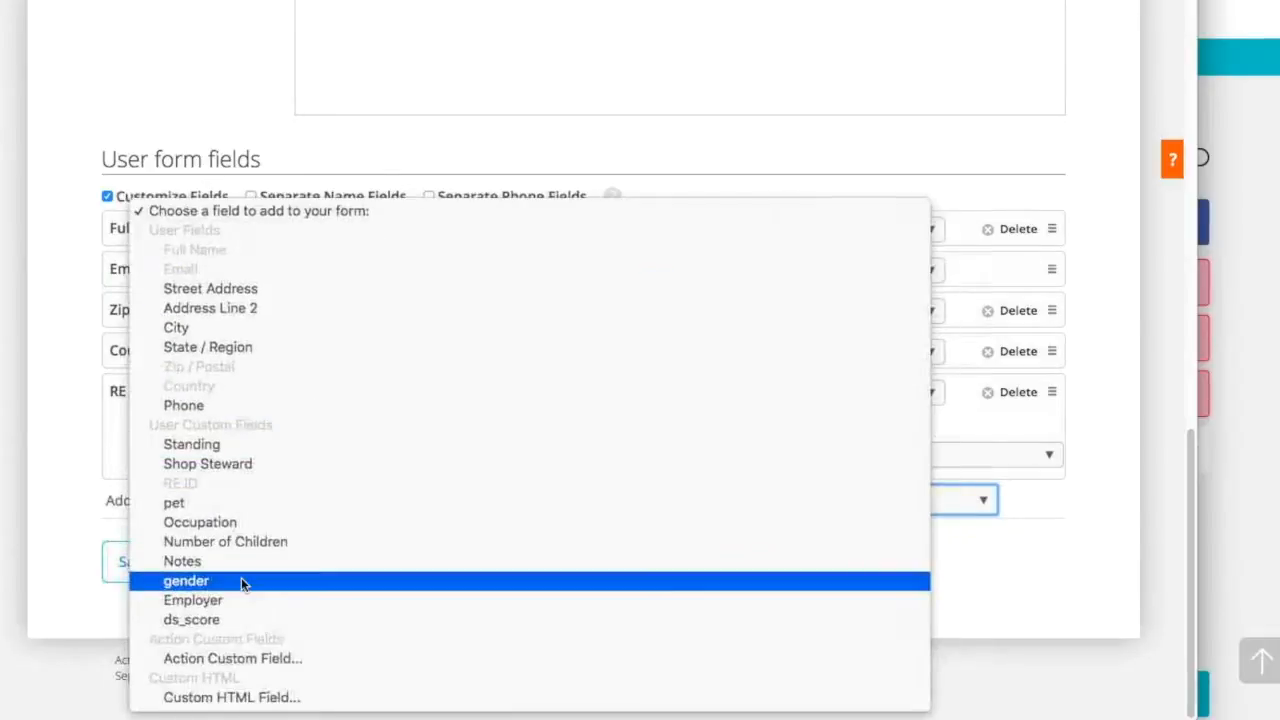
click(251, 658)
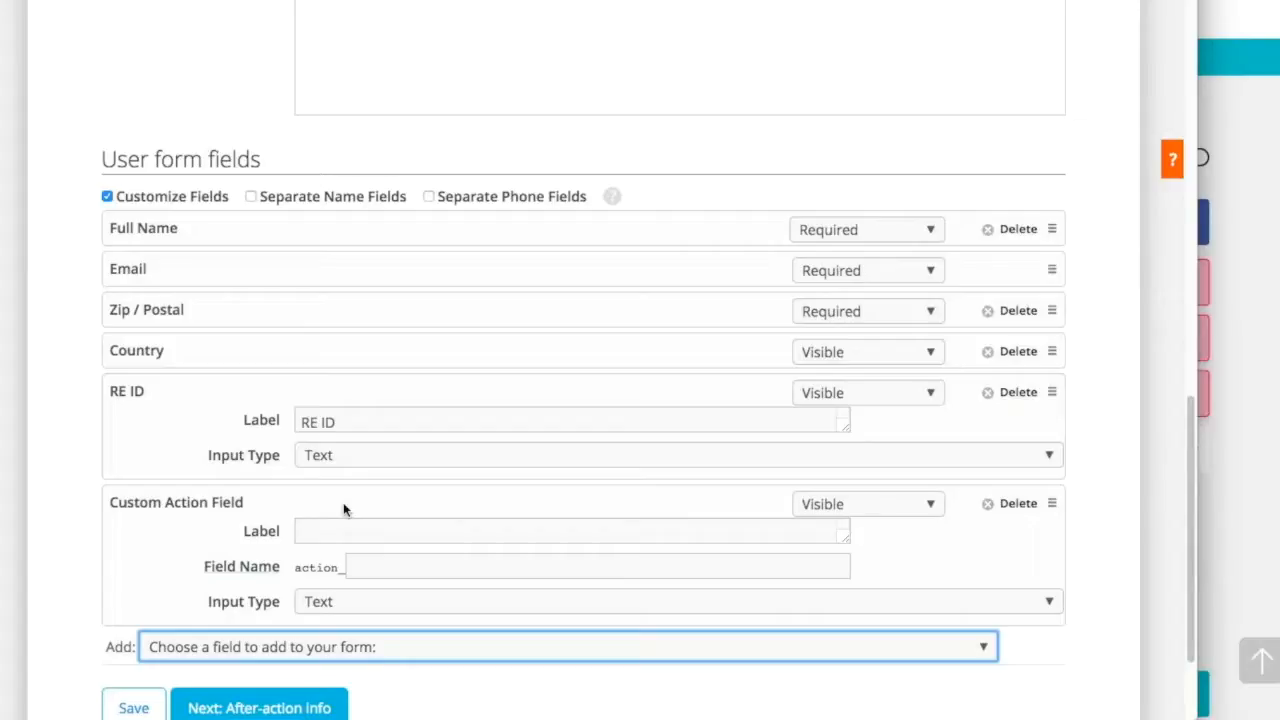
scroll(330, 515, down, 1)
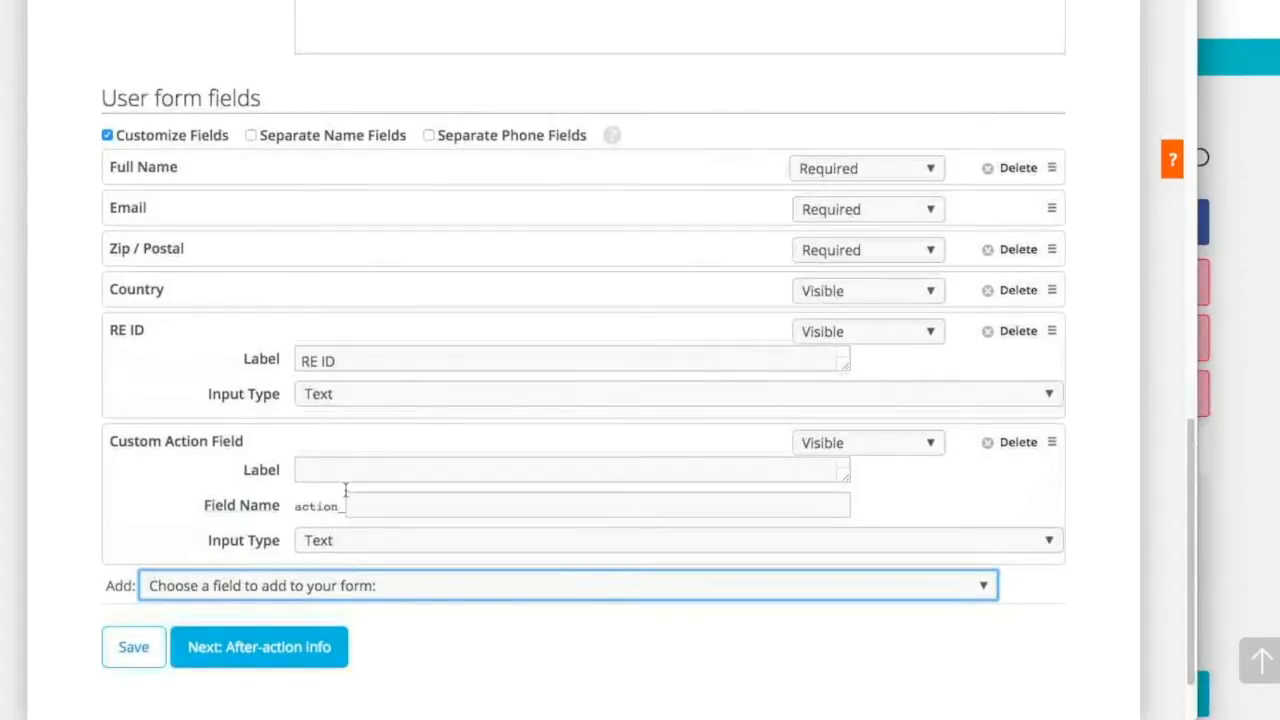
Check the available input types and display options for the RE ID field and the Custom Action Field, leaving both unchanged.
click(355, 400)
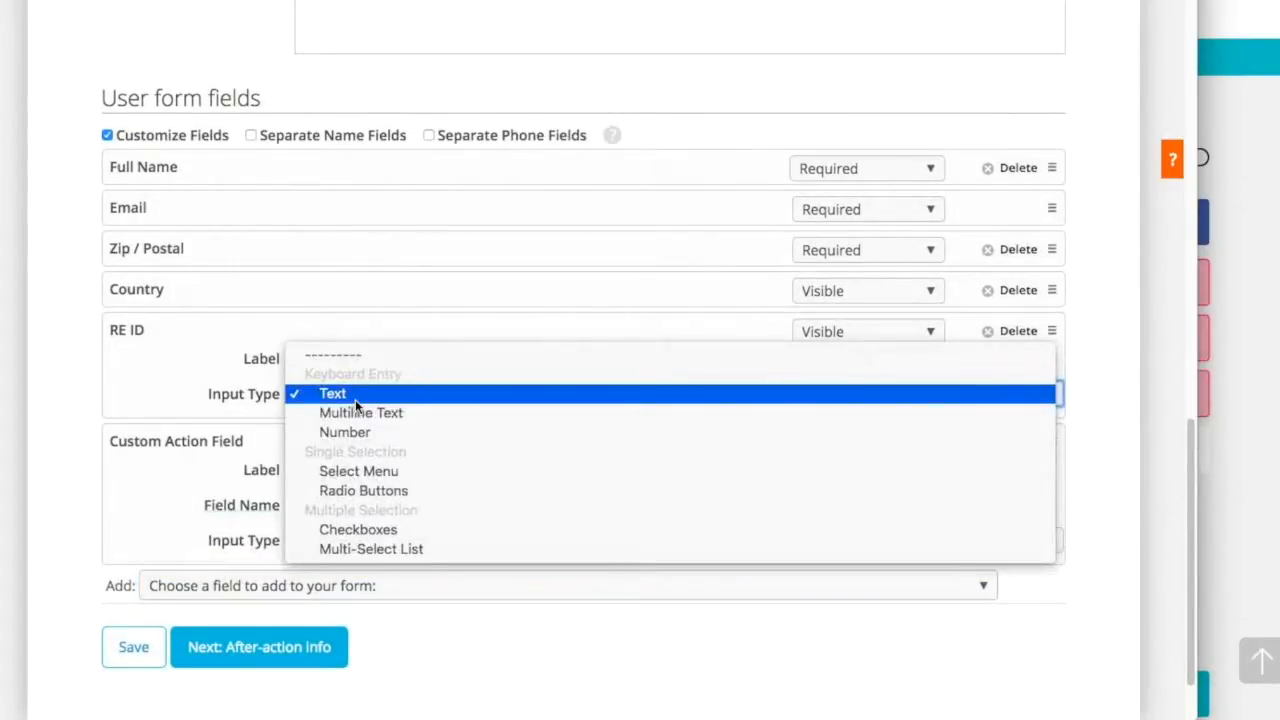
click(355, 400)
click(351, 545)
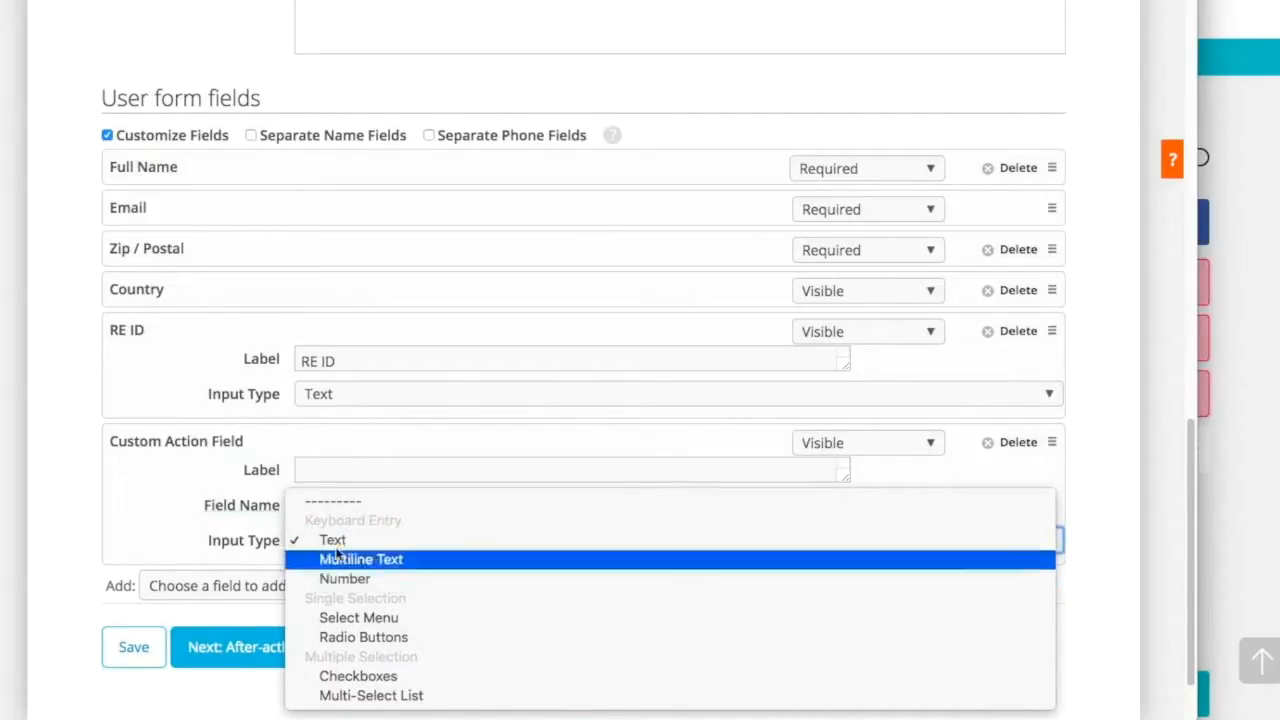
click(191, 507)
click(870, 442)
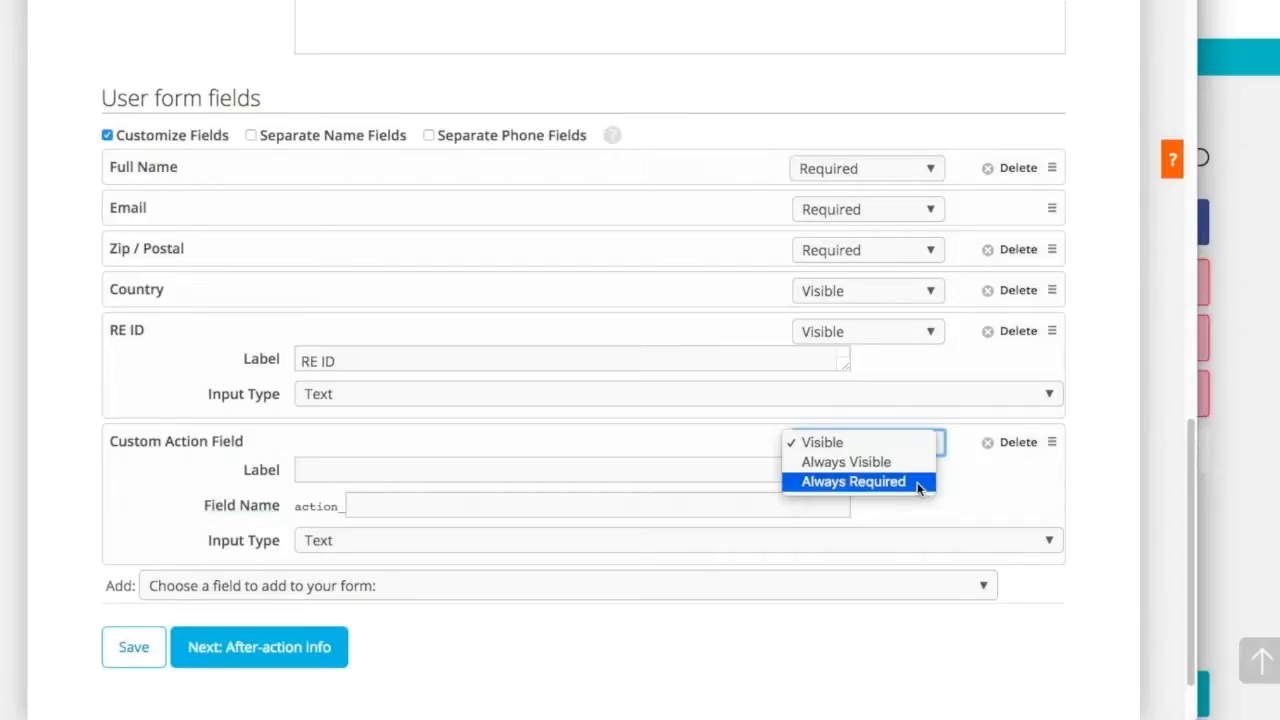
click(920, 340)
click(920, 340)
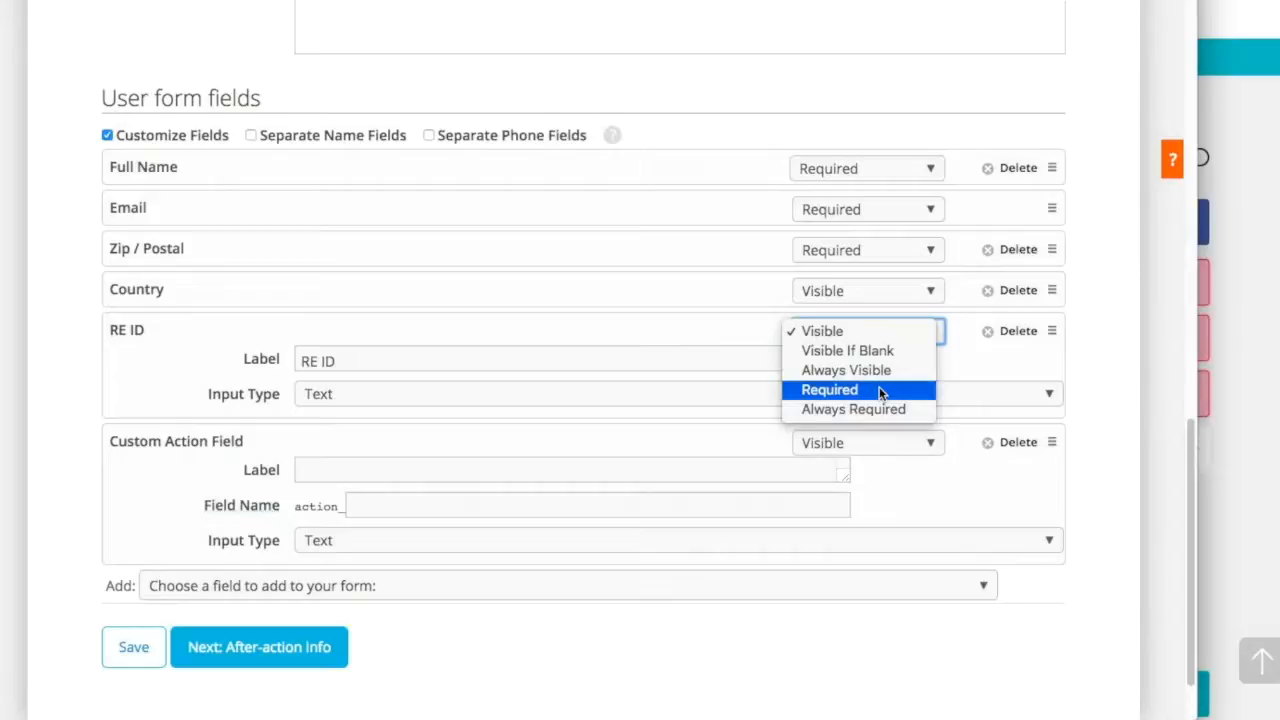
click(1036, 370)
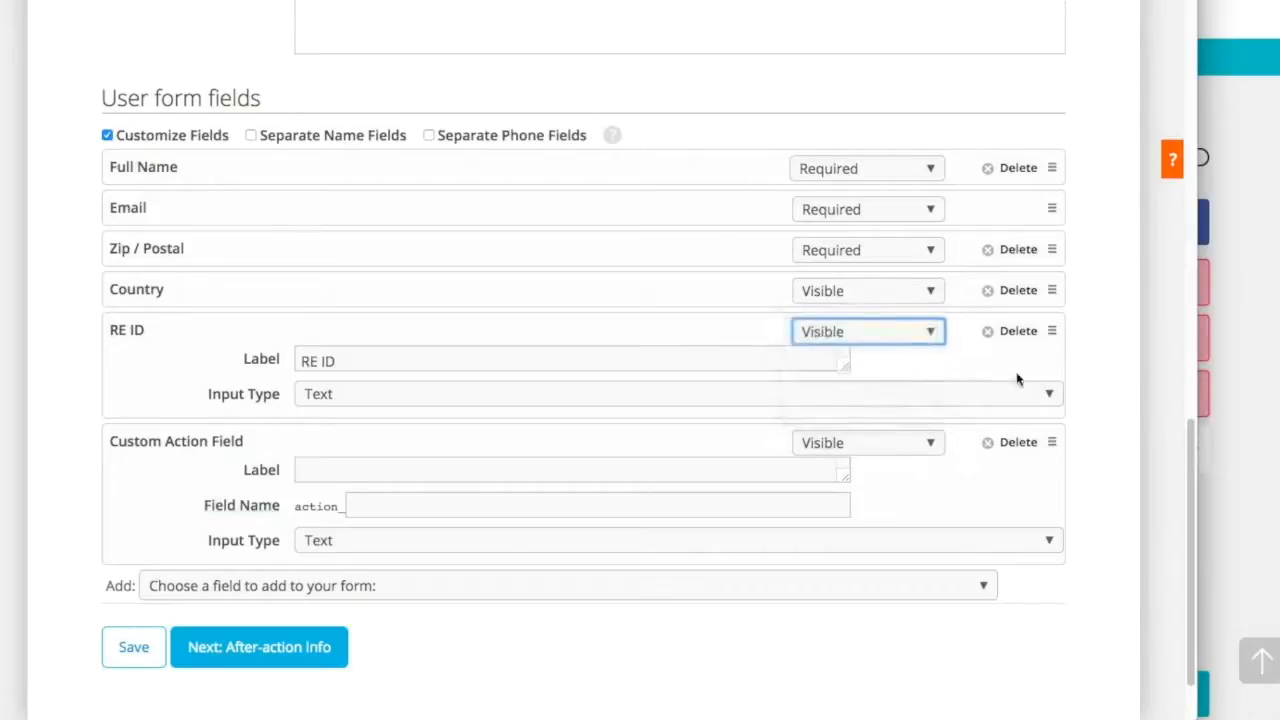
Try to continue to After-action info and check which petition text fields are flagged for correction.
click(335, 645)
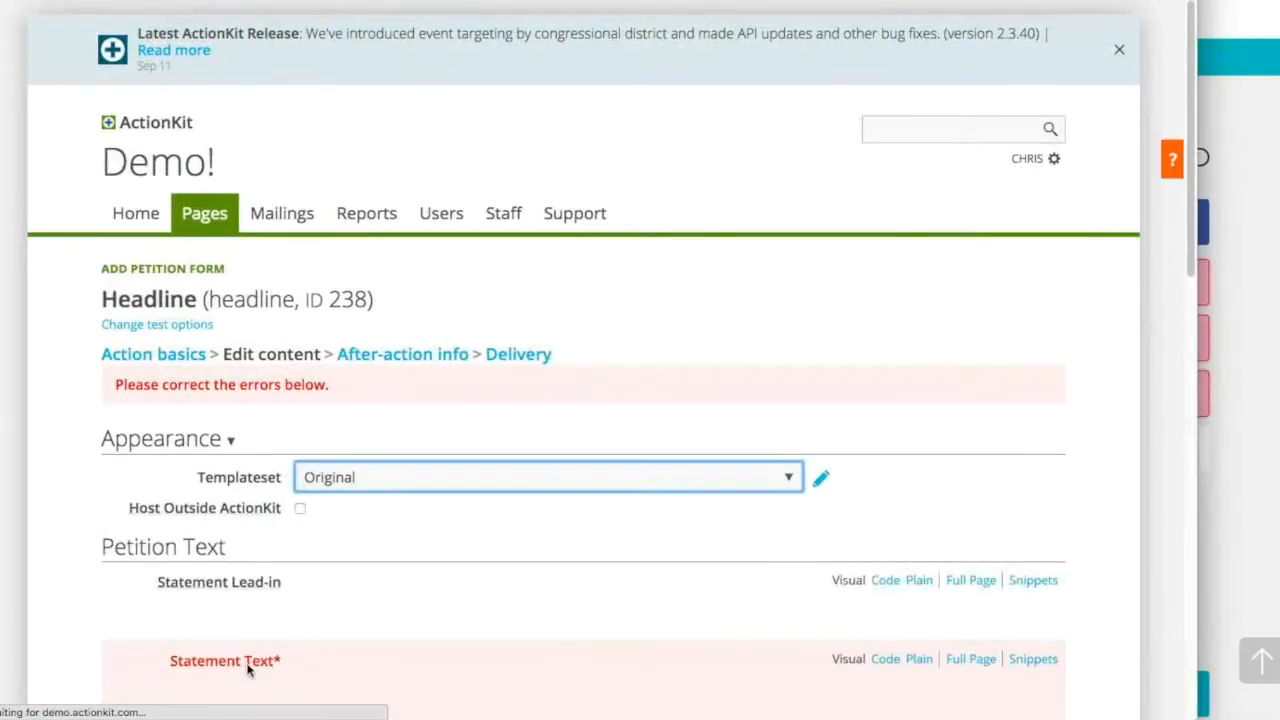
scroll(248, 670, down, 1)
scroll(248, 670, down, 3)
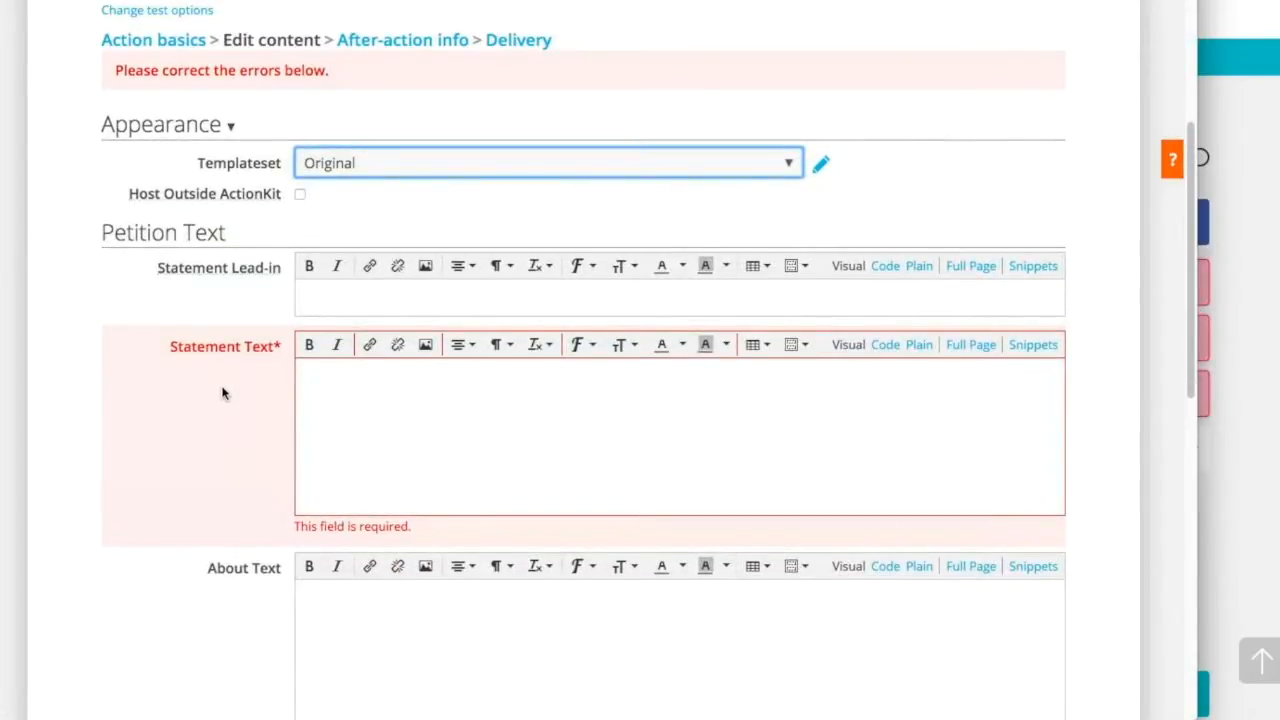
scroll(218, 380, down, 4)
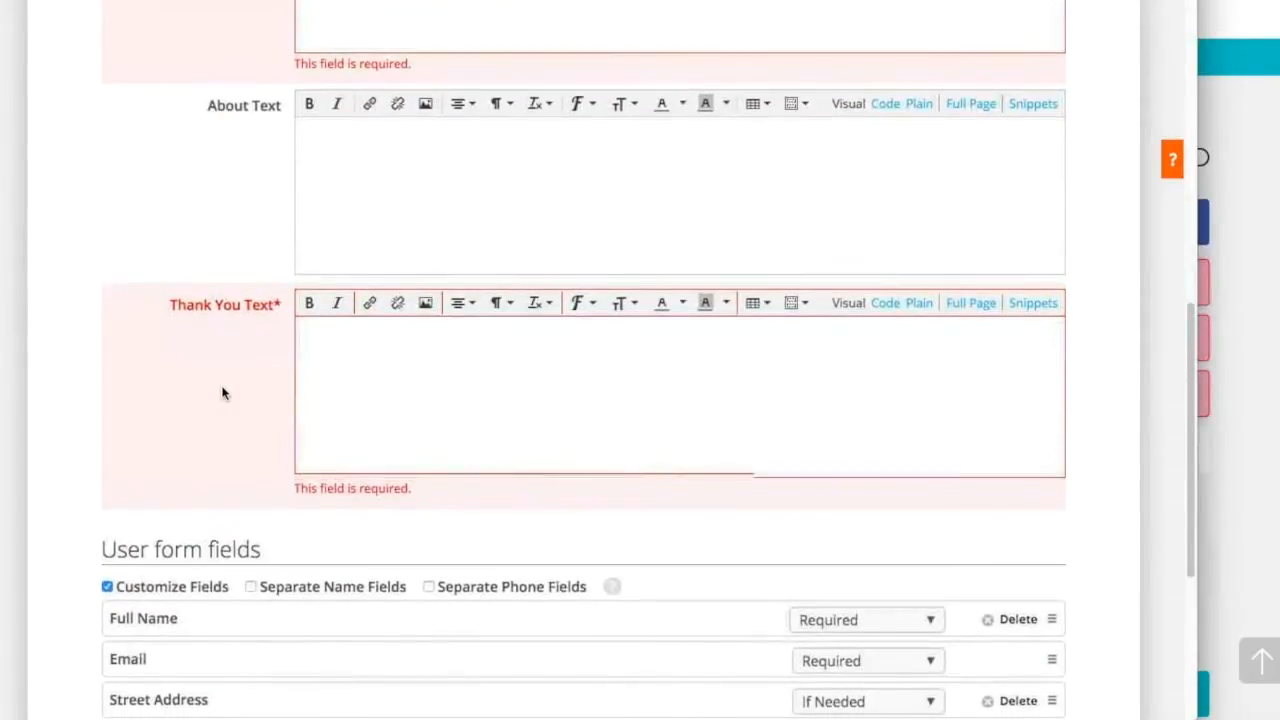
Enter "To the EU:" as the Statement Lead-in and "End poverty now!" as the Statement Text.
scroll(224, 392, up, 3)
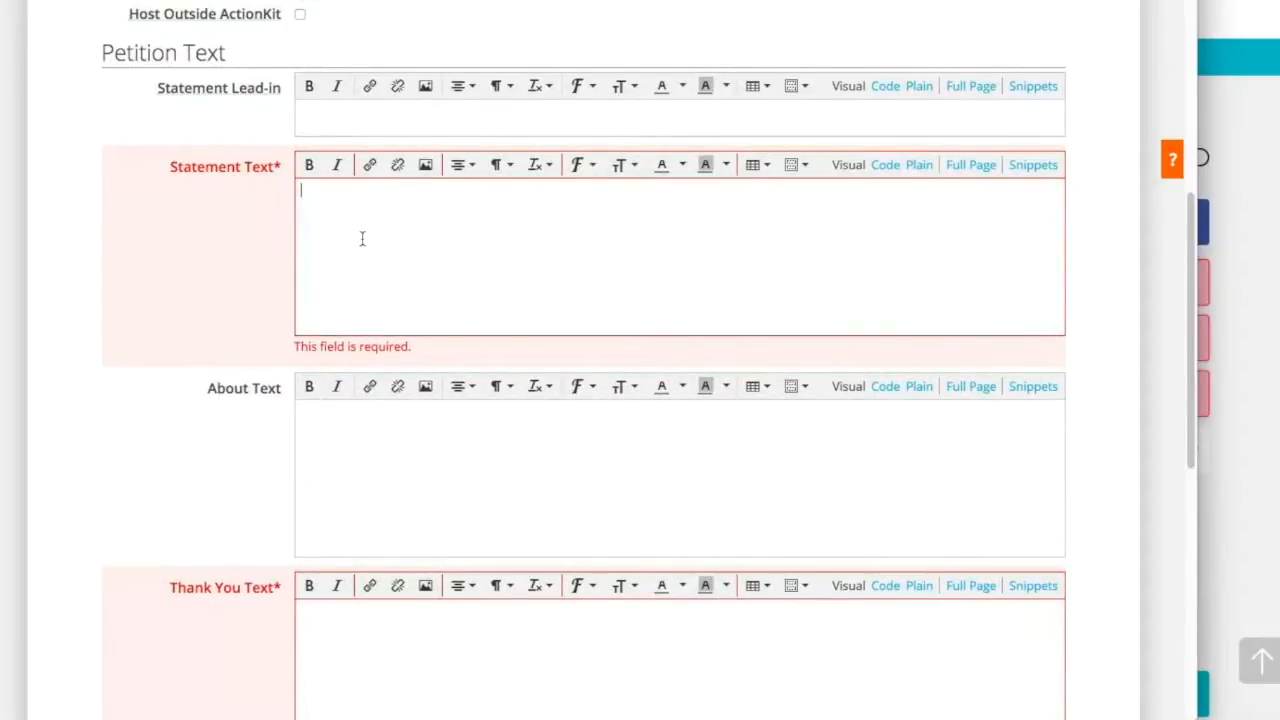
text(To the EU:)
click(327, 226)
text(End po)
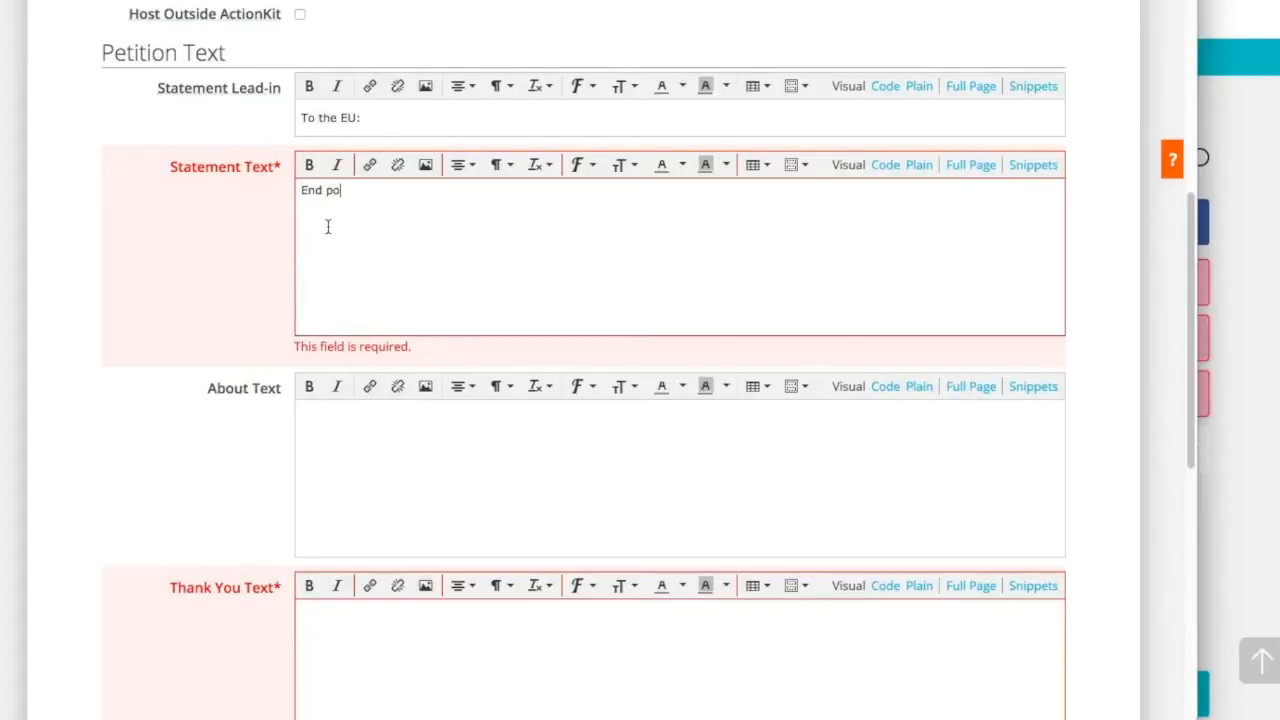
text(verty now!)
Fill in the About Text with "This is some info about the petition" and the Thank You Text with "Thanks for signing".
scroll(311, 446, down, 1)
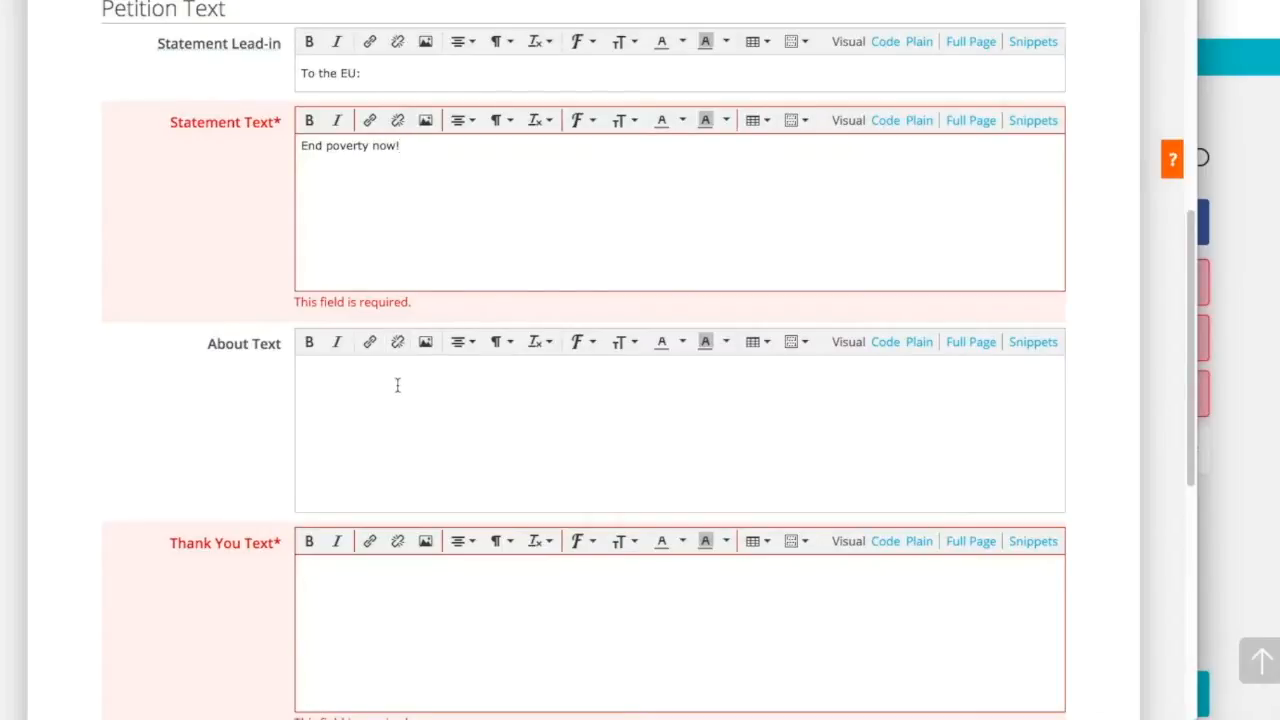
scroll(397, 386, down, 1)
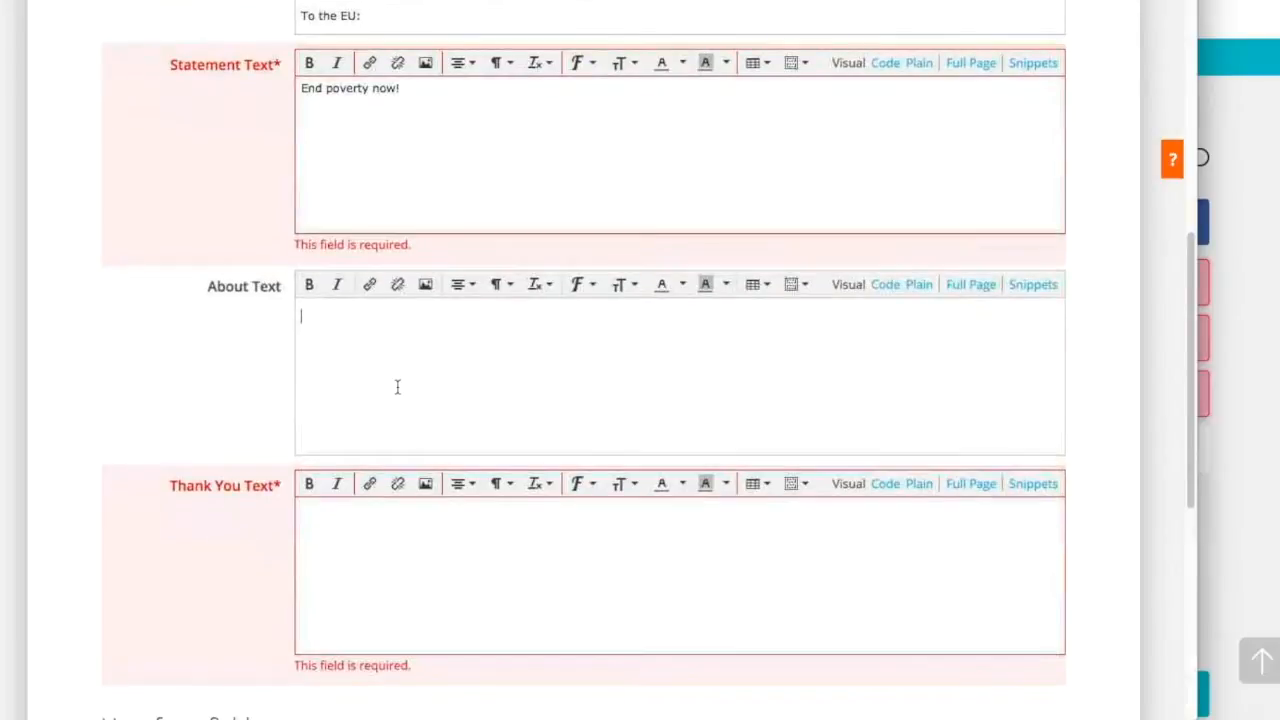
text(This is s)
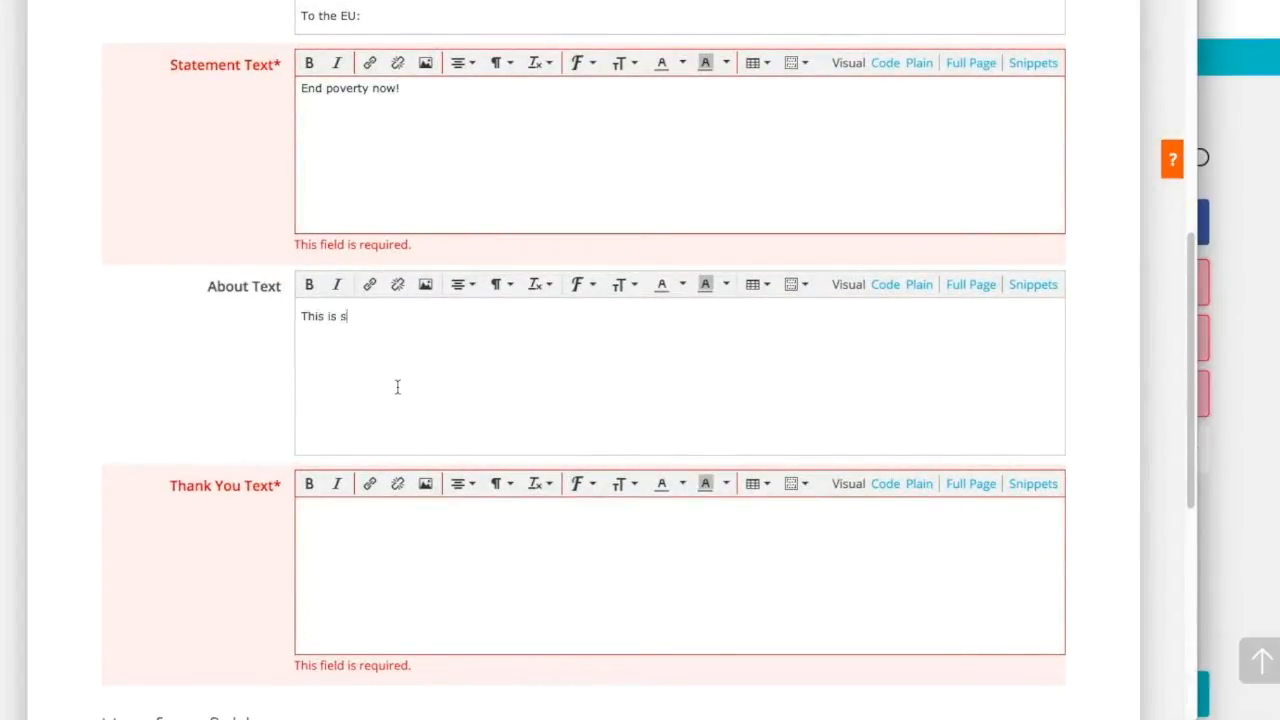
text(ome info about the petition)
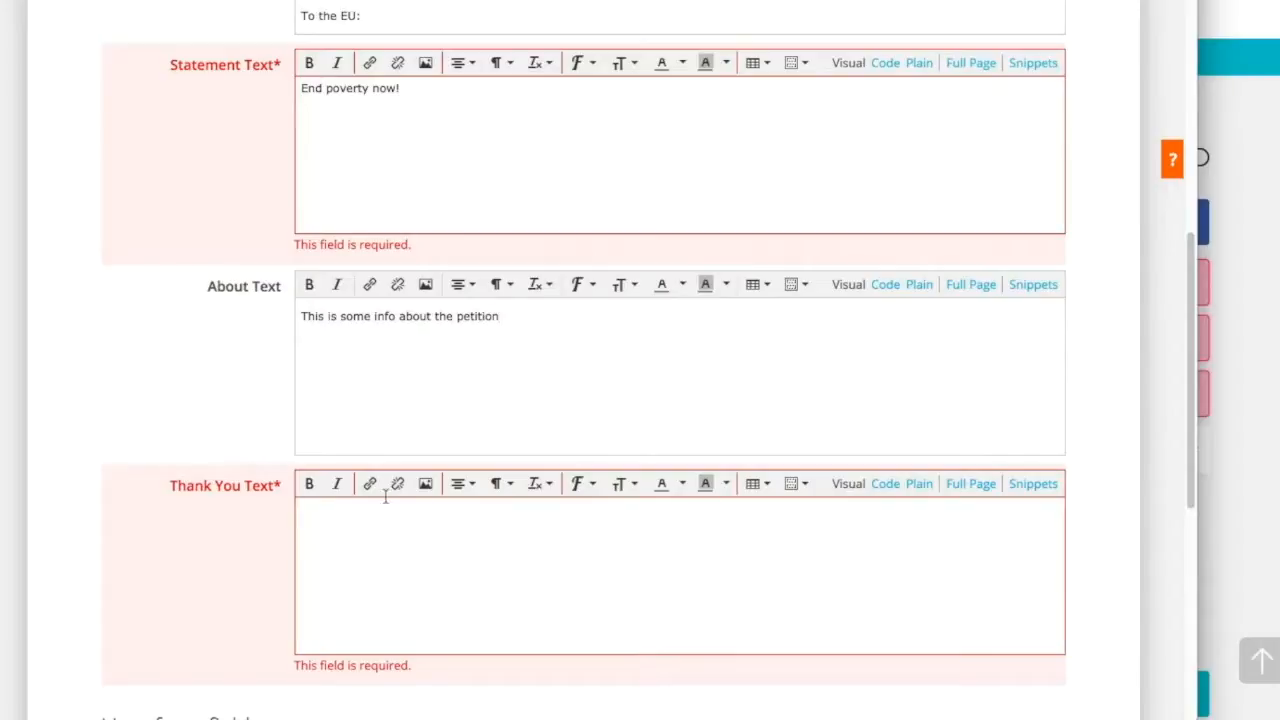
click(409, 566)
text(Thanks for signing)
scroll(161, 403, down, 1)
scroll(162, 404, down, 5)
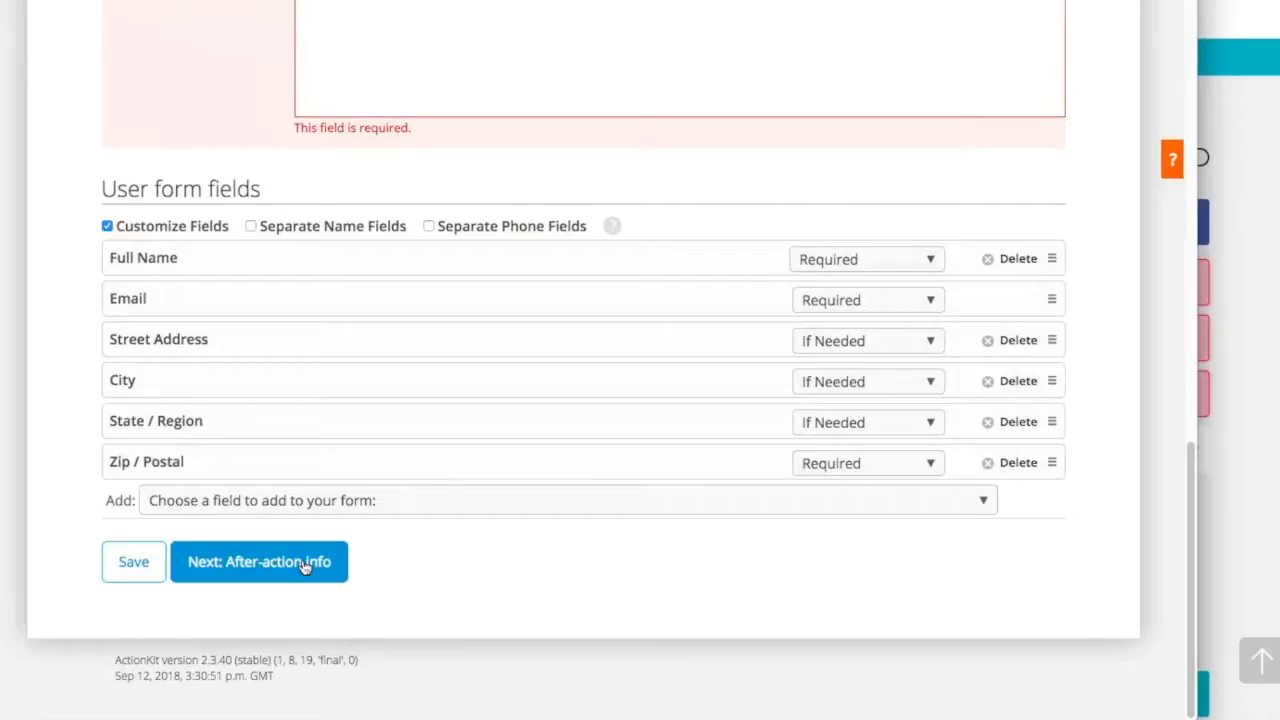
View the Thank You Text in Code and Plain modes, examine its paragraph tags, and switch back to Visual mode.
scroll(305, 565, up, 4)
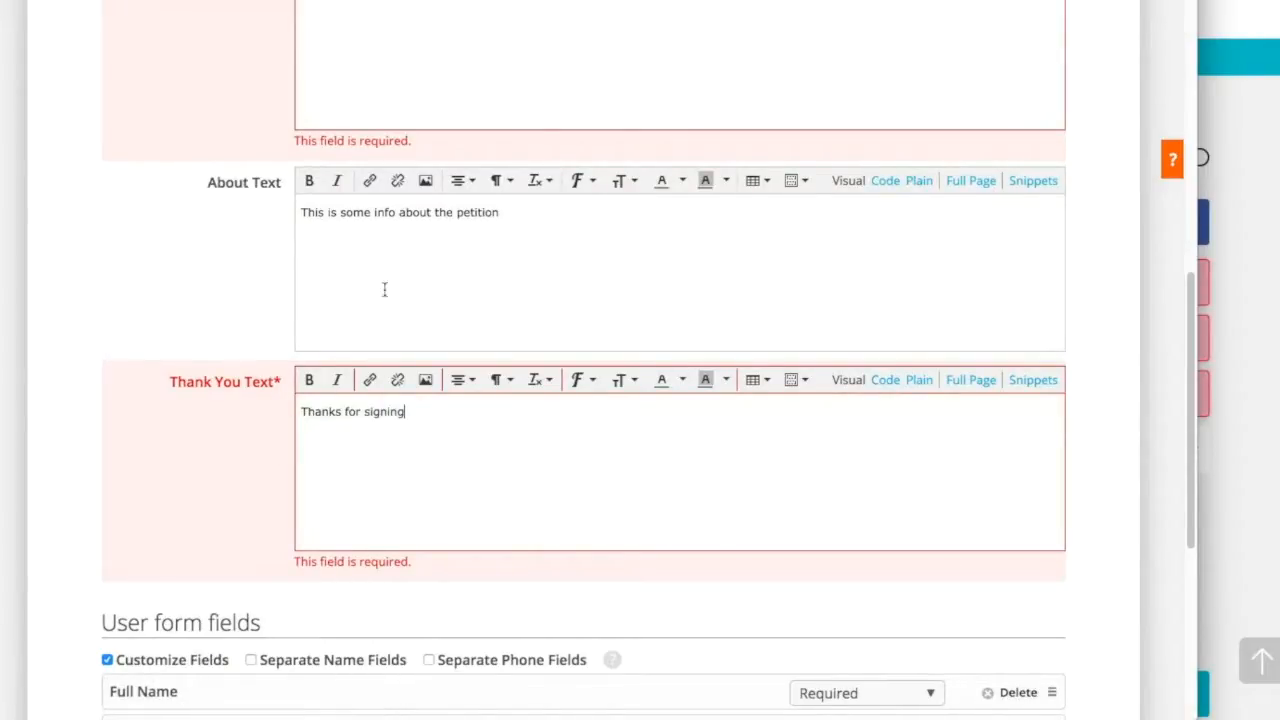
click(885, 380)
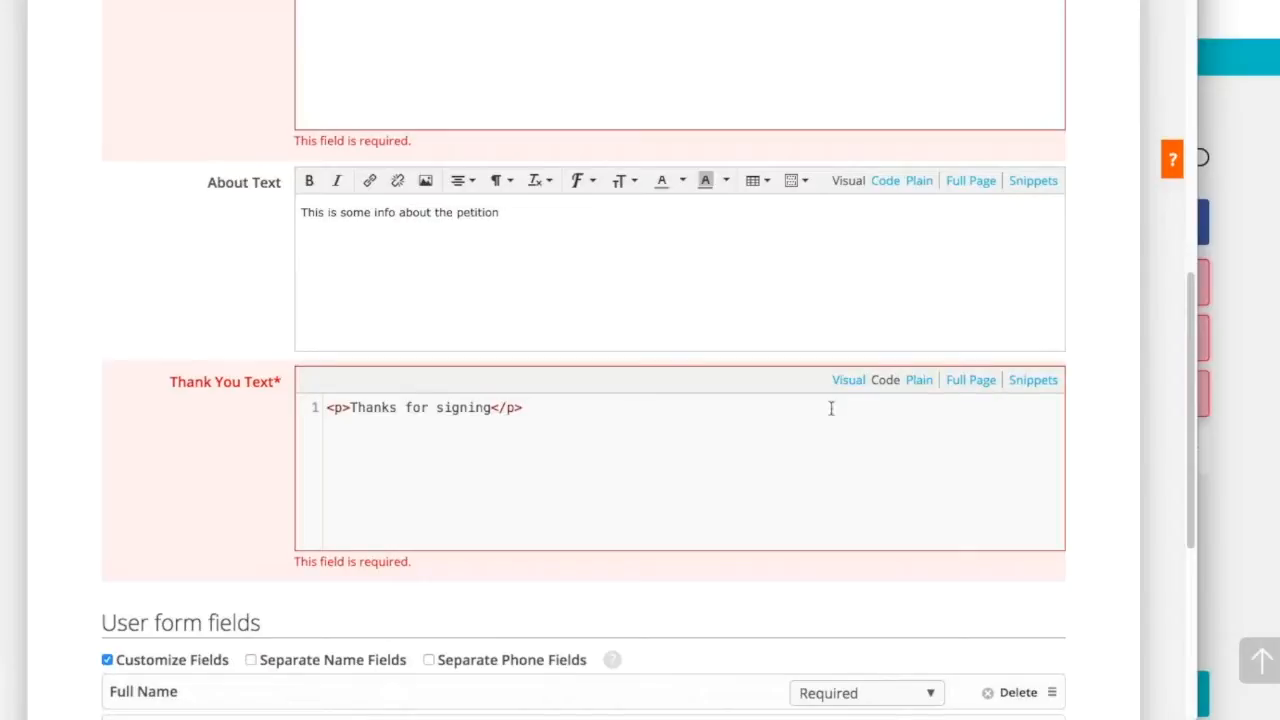
click(911, 380)
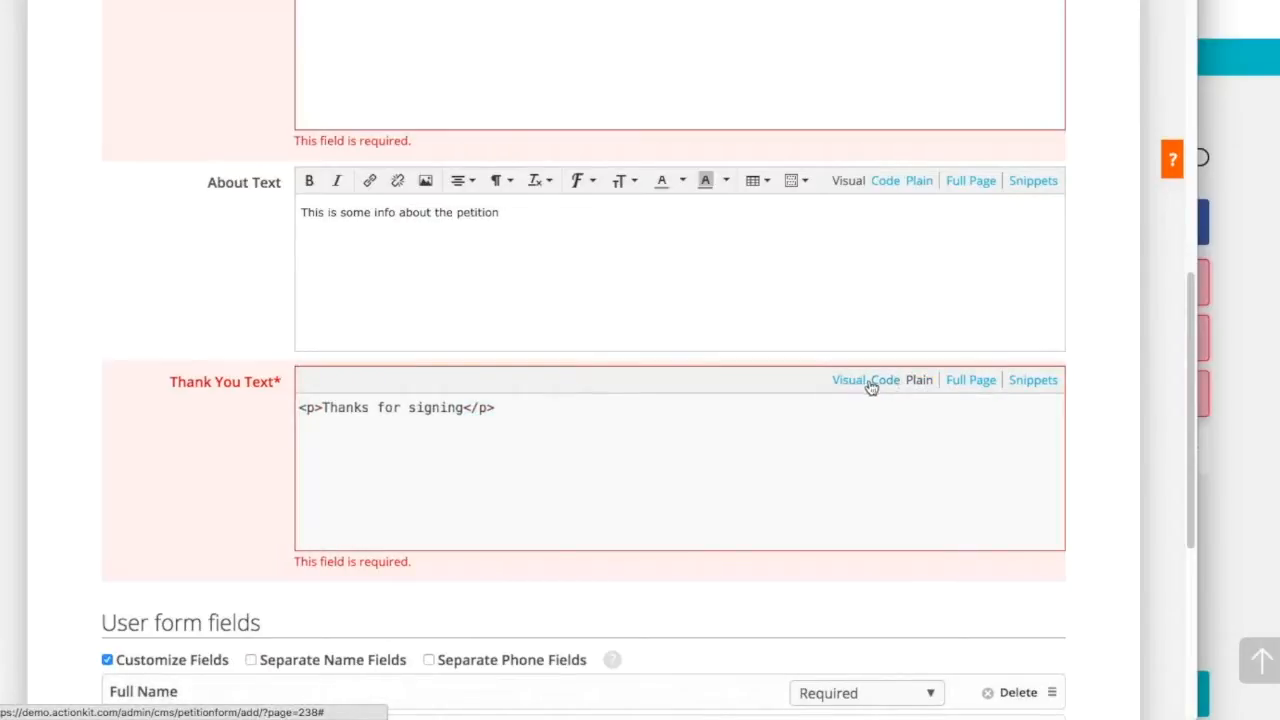
drag(492, 407, 467, 407)
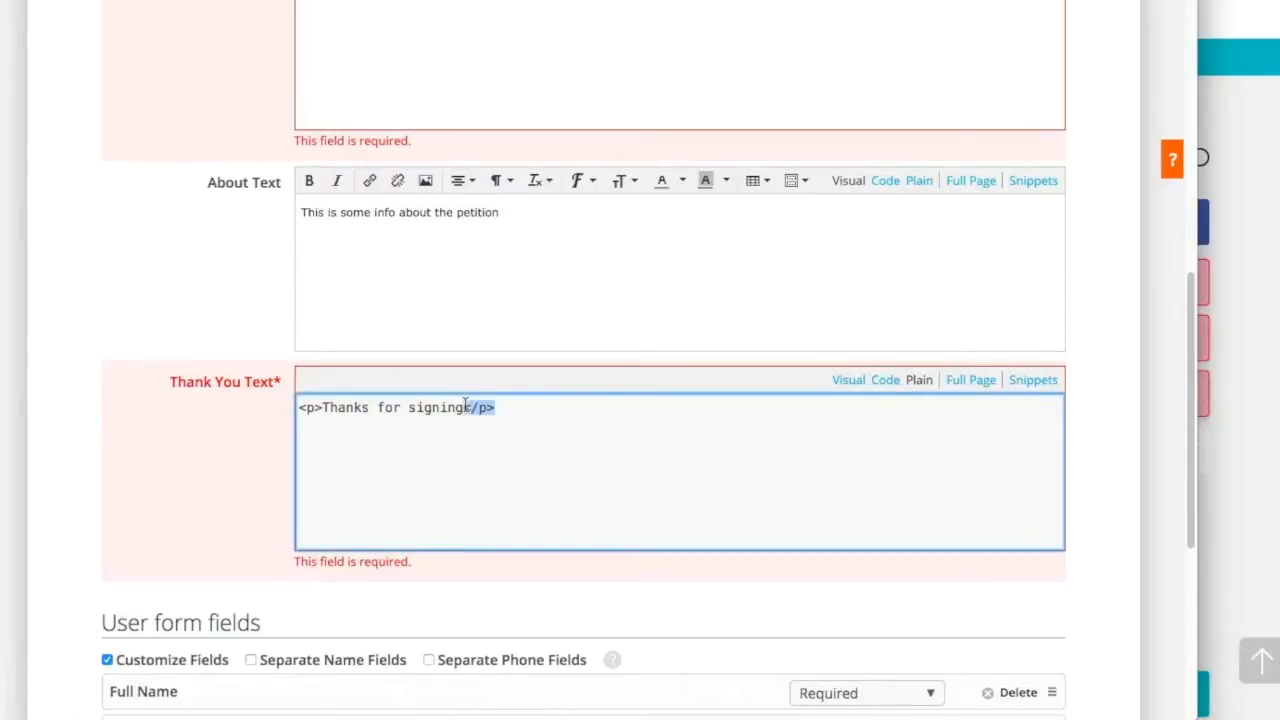
click(841, 381)
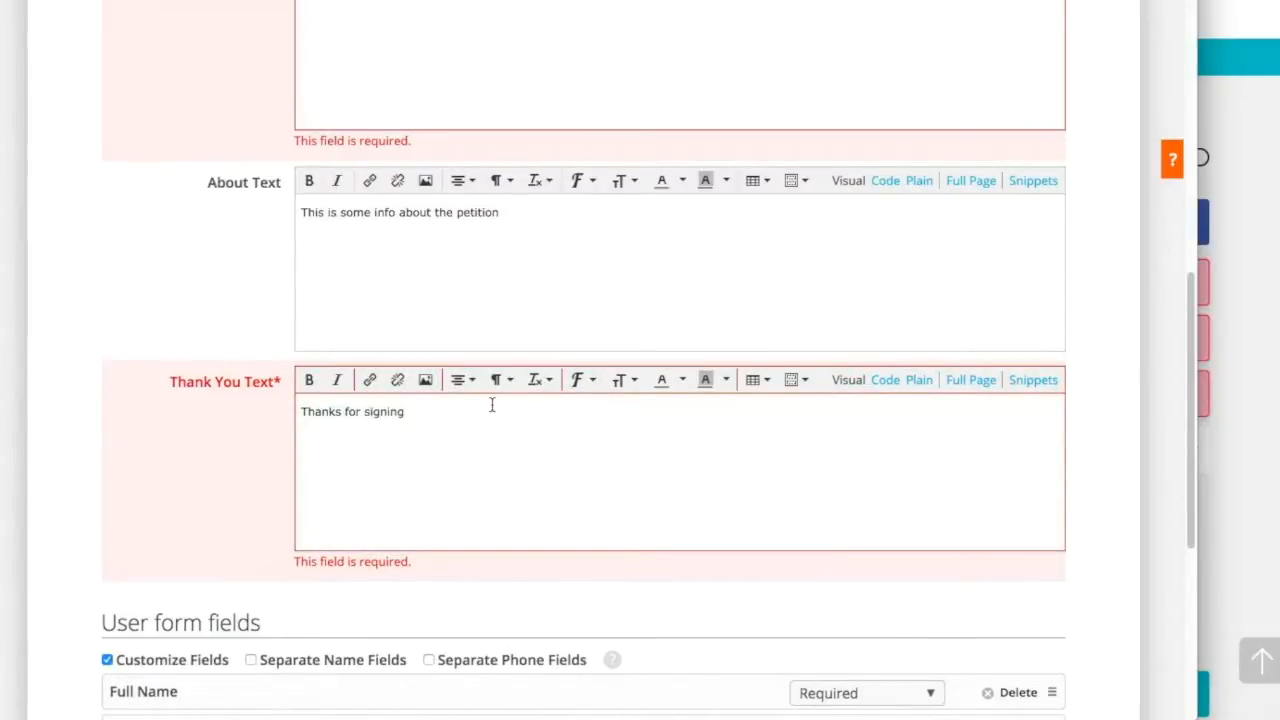
Examine the link settings for the phrase "Thanks for signing" in the Thank You Text without inserting a link.
drag(405, 411, 300, 410)
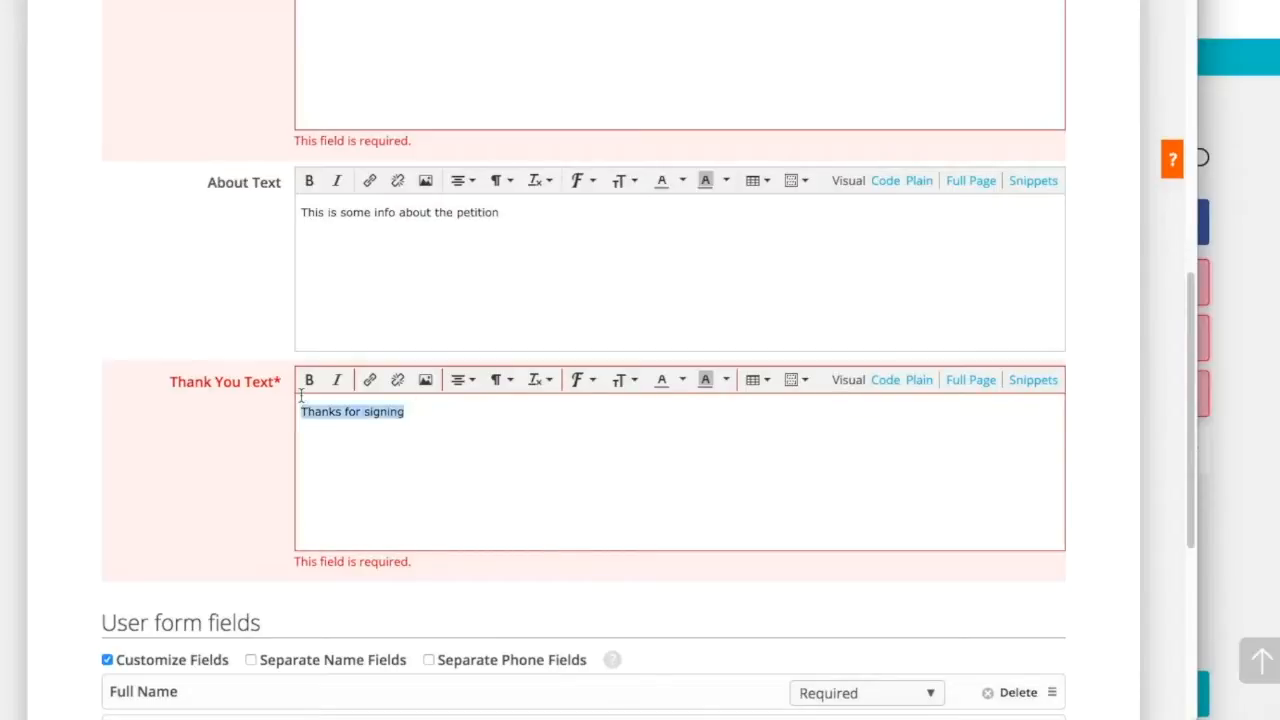
click(372, 384)
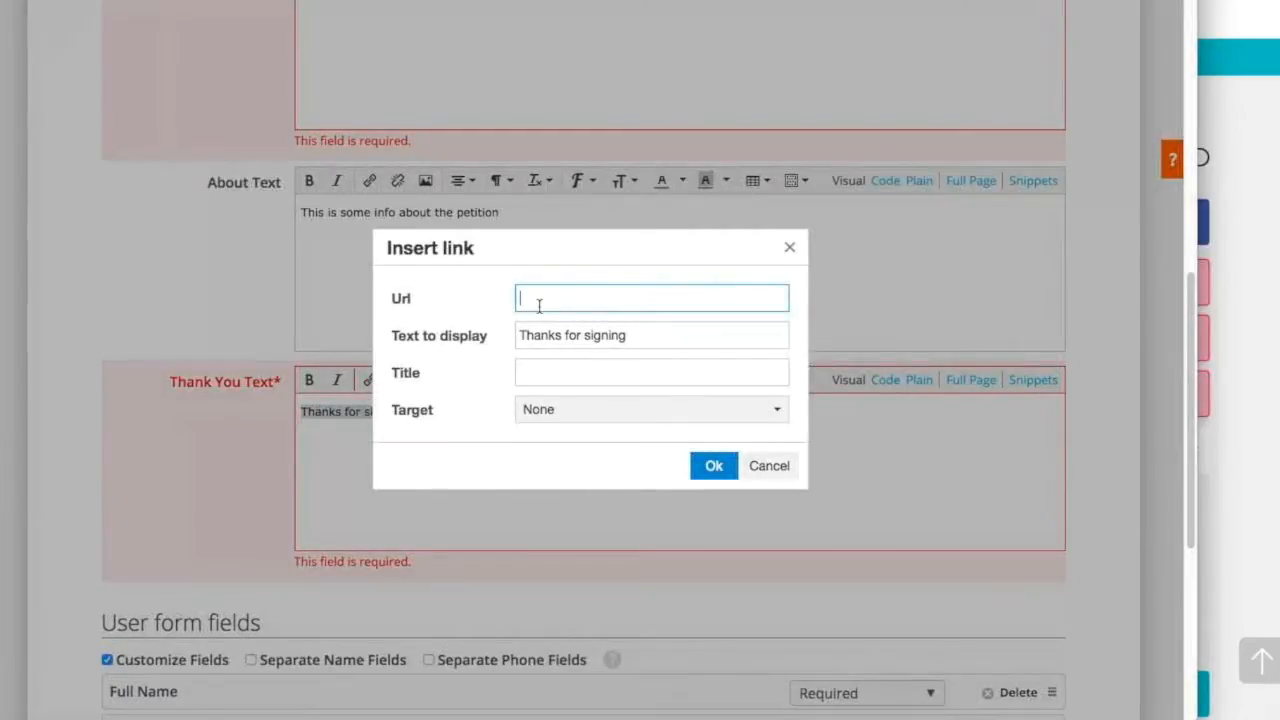
click(789, 250)
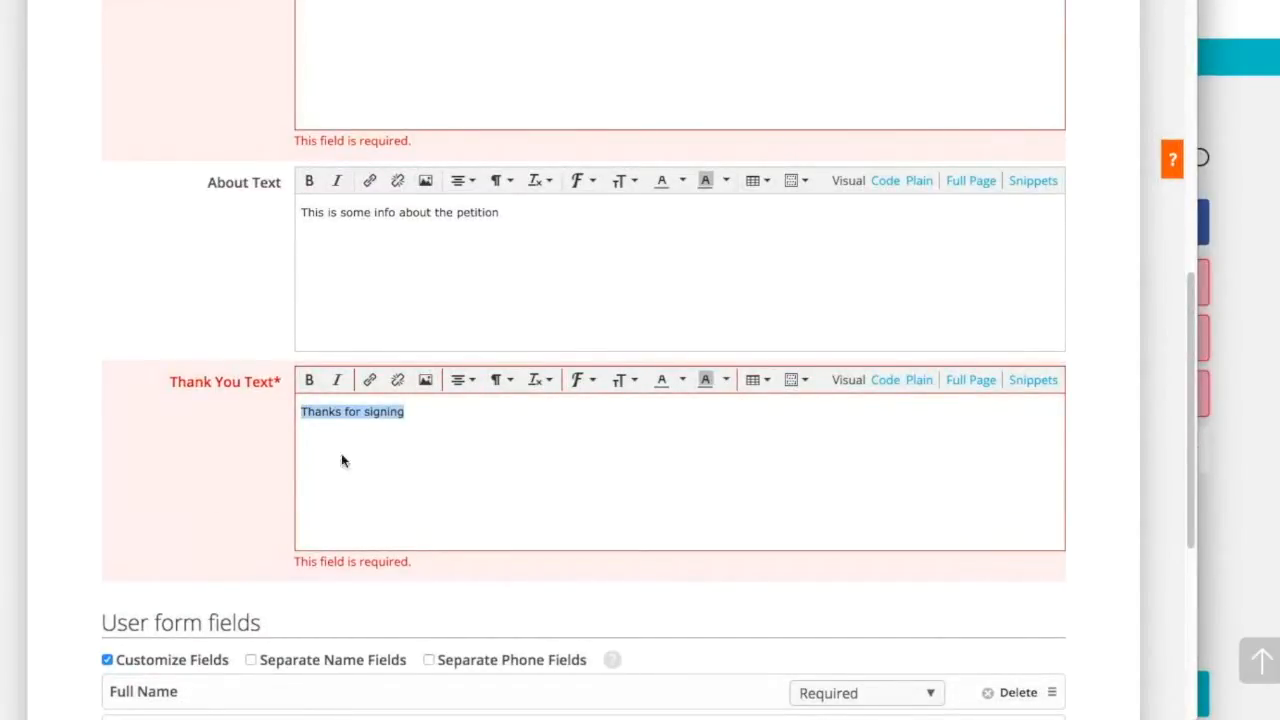
click(368, 444)
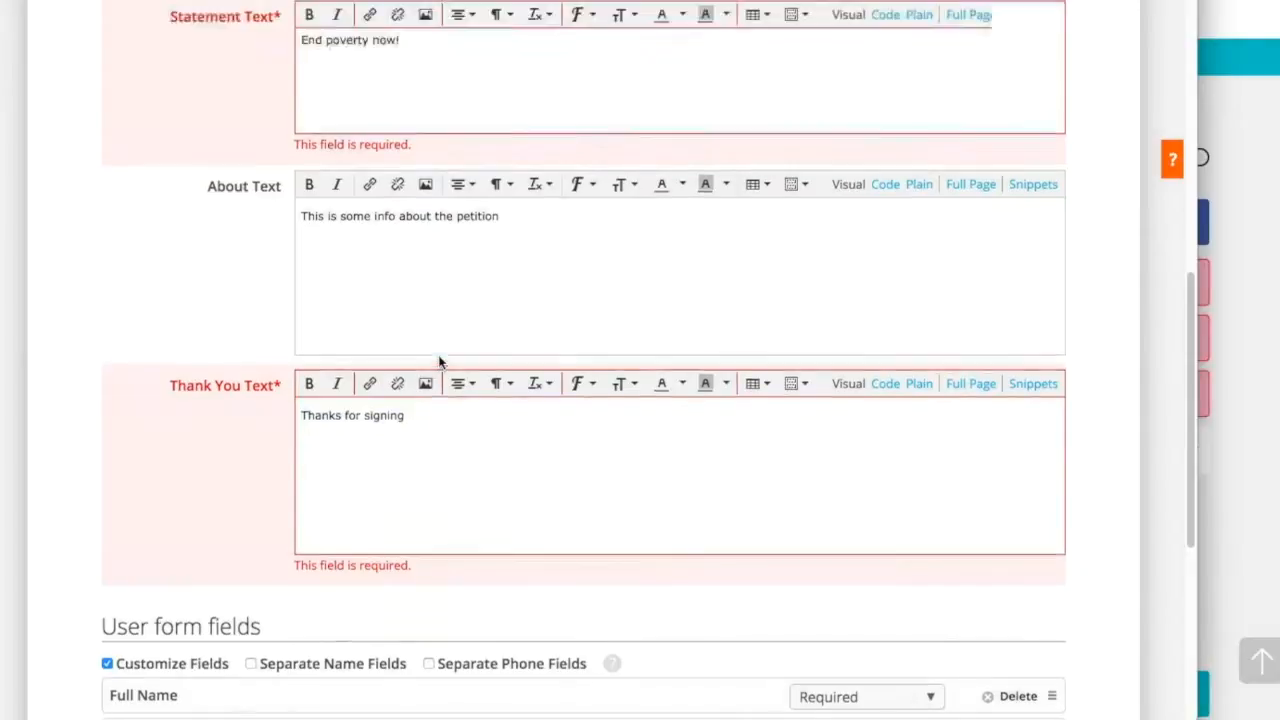
Examine the image insertion options for the About Text, including uploading an image, without inserting one.
scroll(437, 360, up, 3)
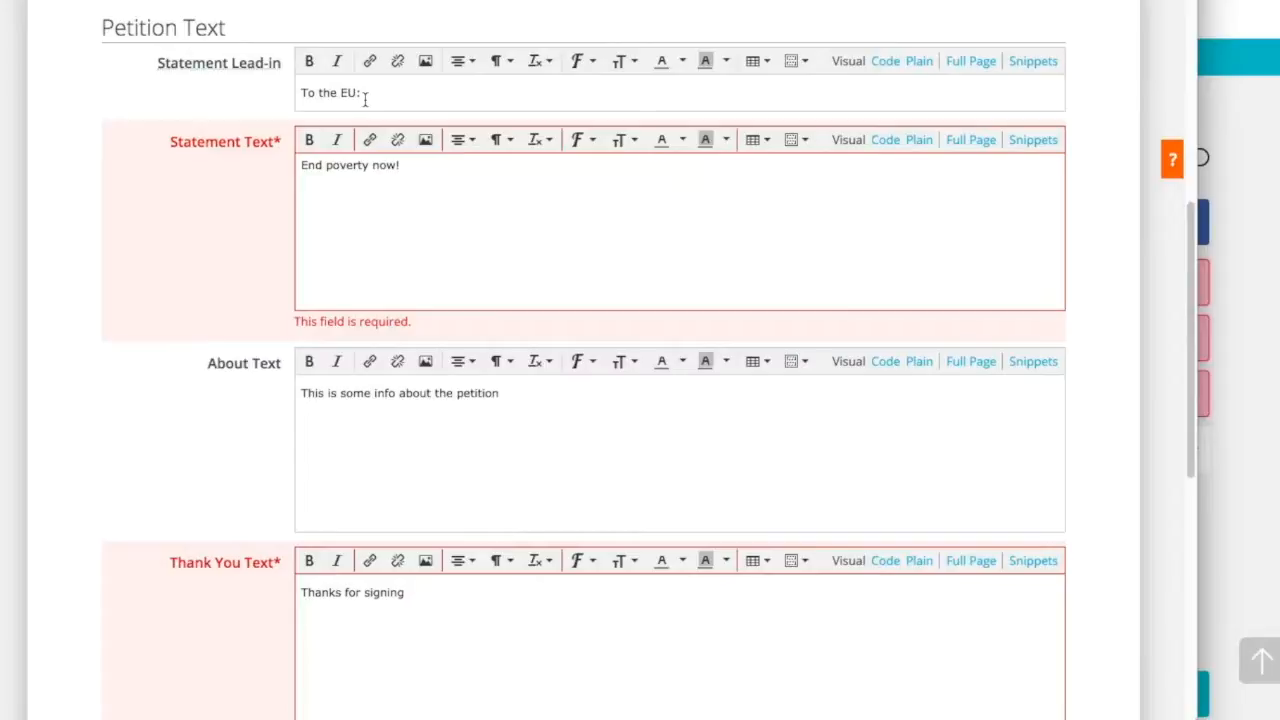
scroll(365, 99, down, 1)
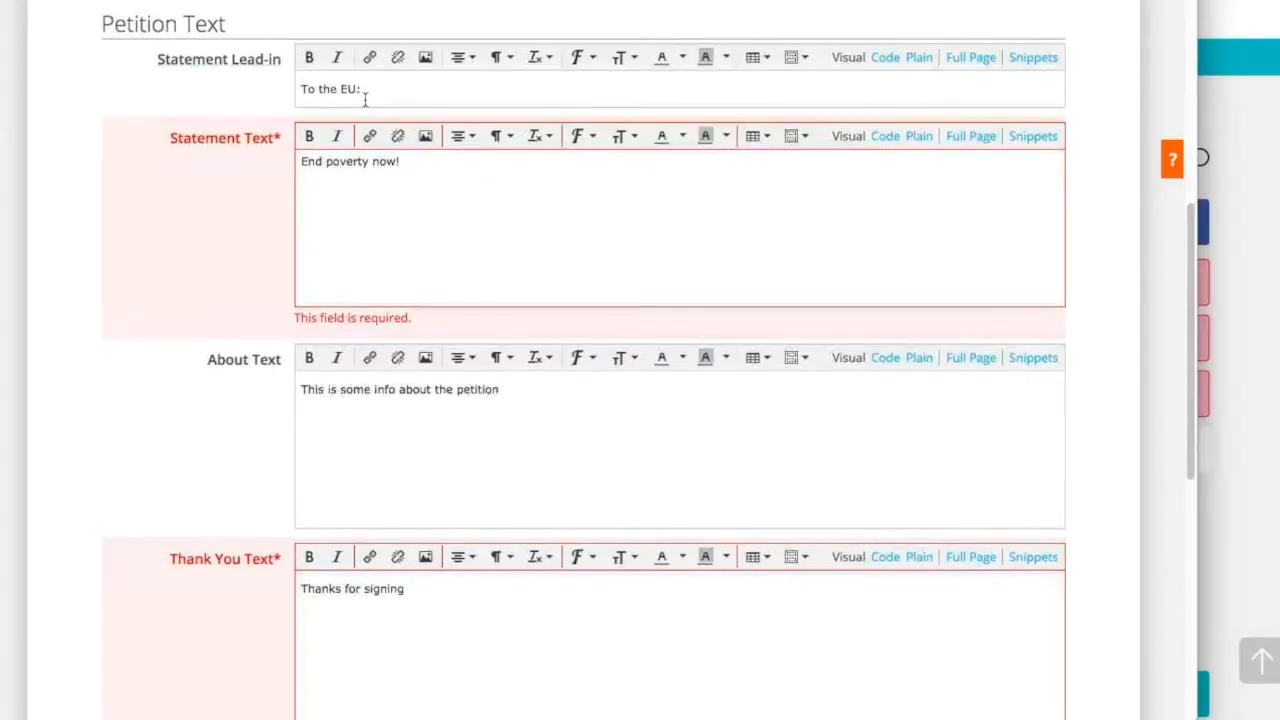
click(559, 406)
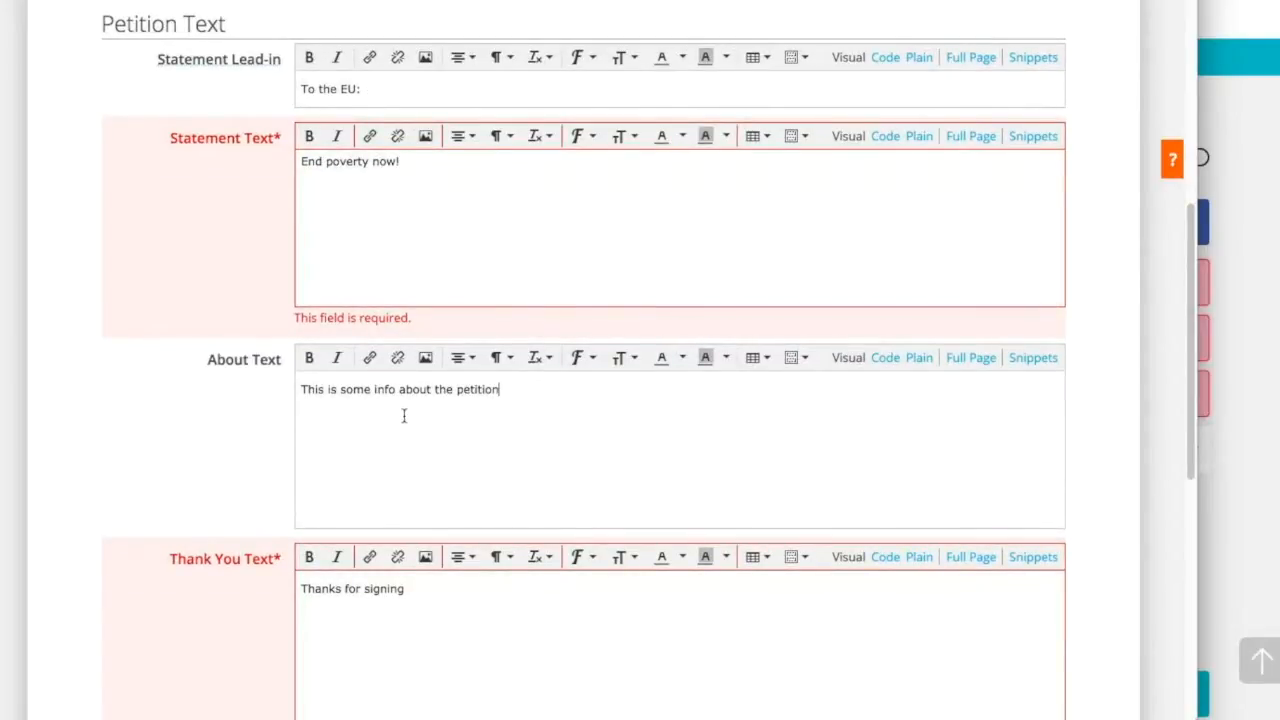
click(426, 360)
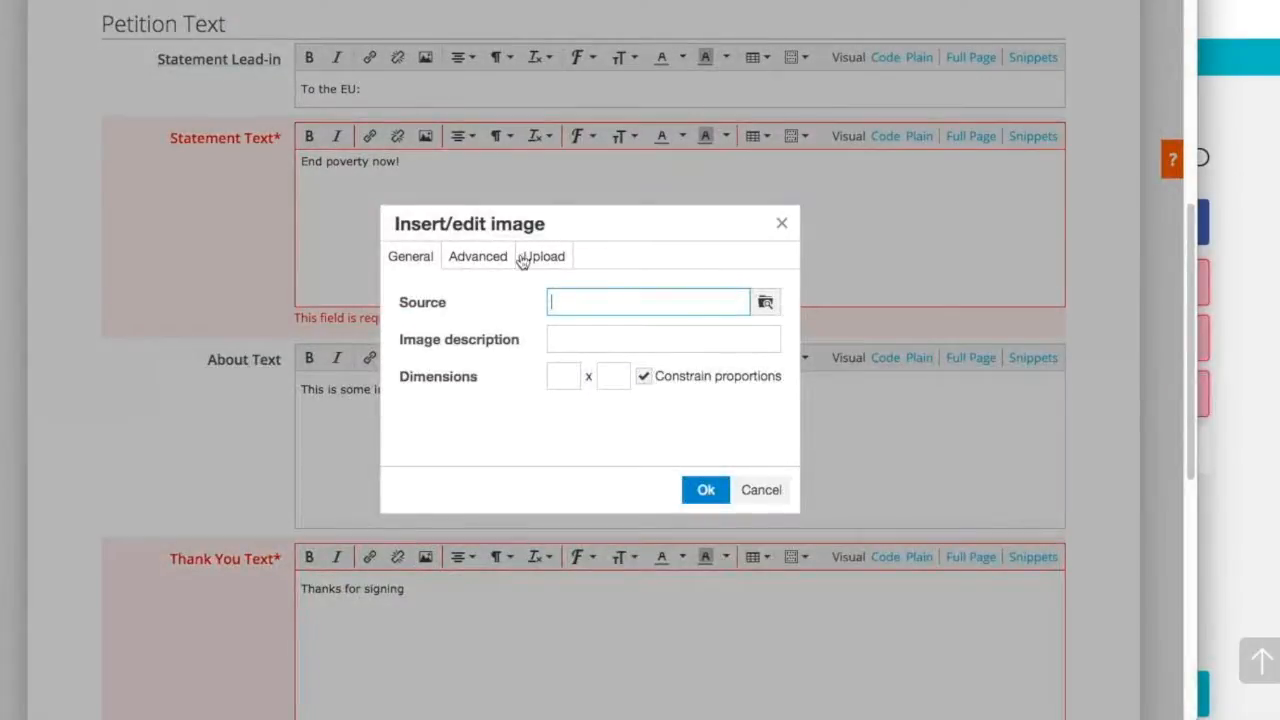
click(539, 262)
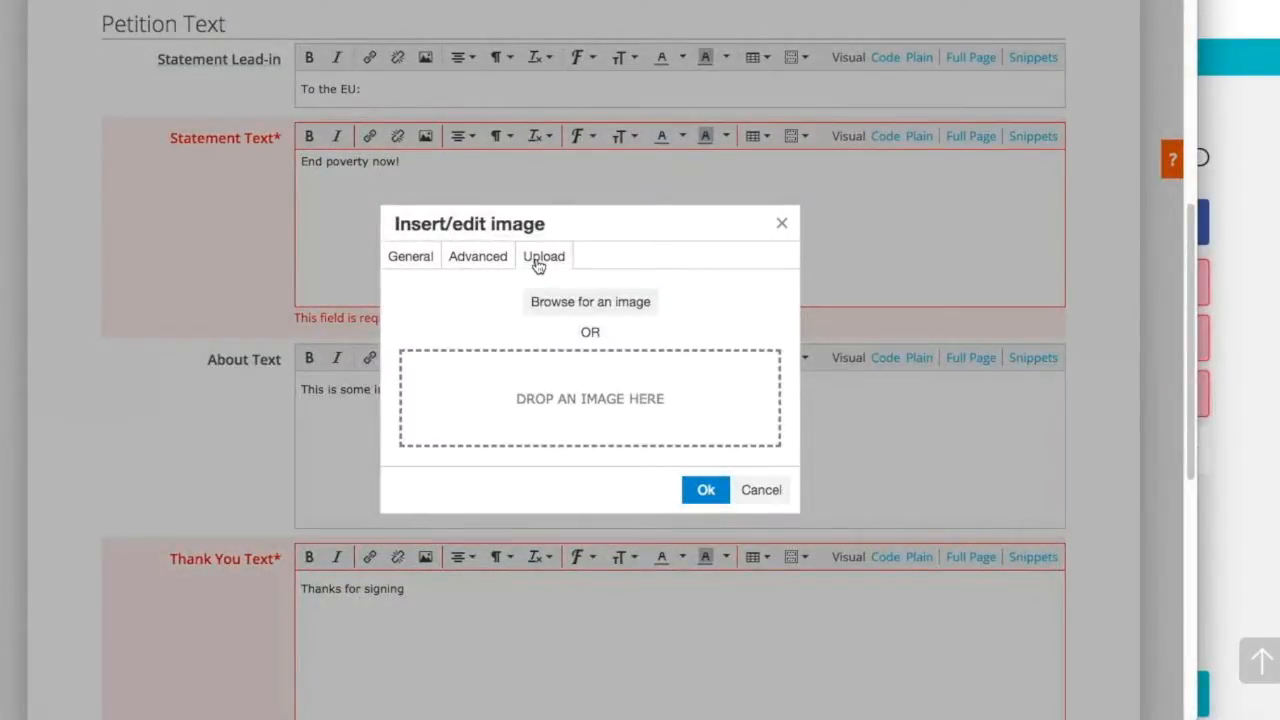
click(760, 490)
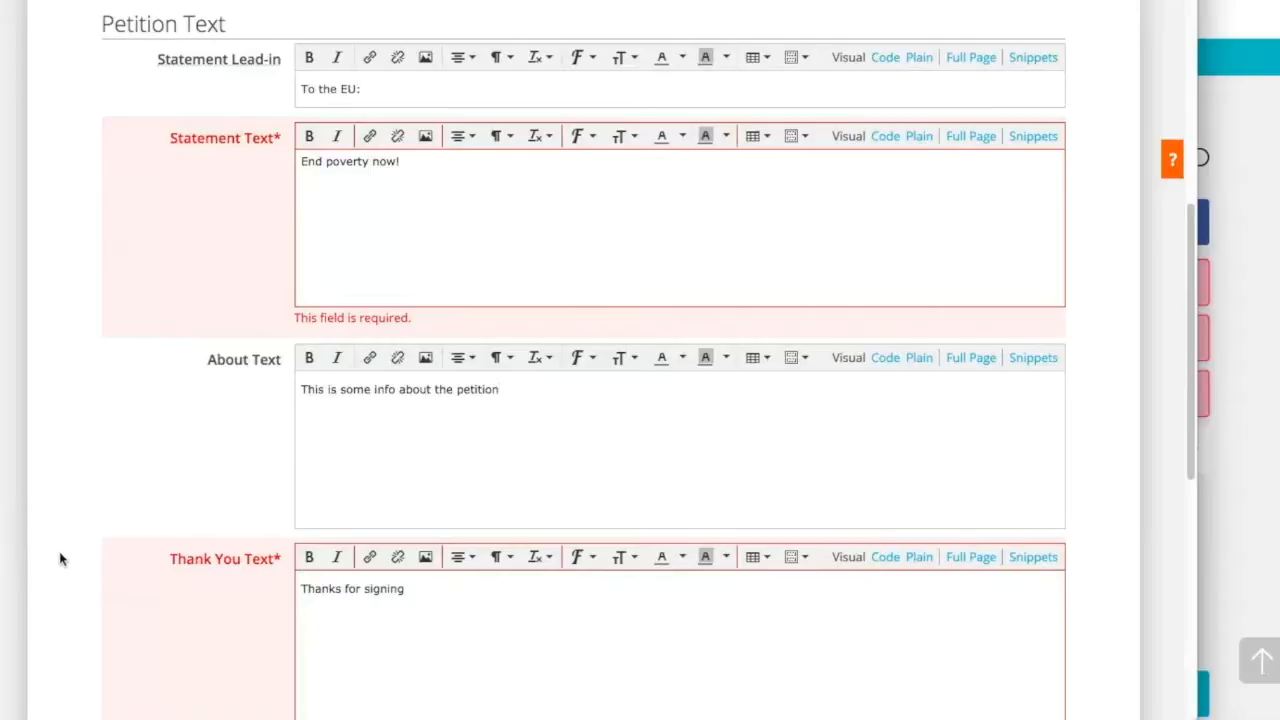
click(508, 456)
Examine the snippet categories offered for the About Text and close the snippet list without inserting anything.
scroll(508, 456, down, 1)
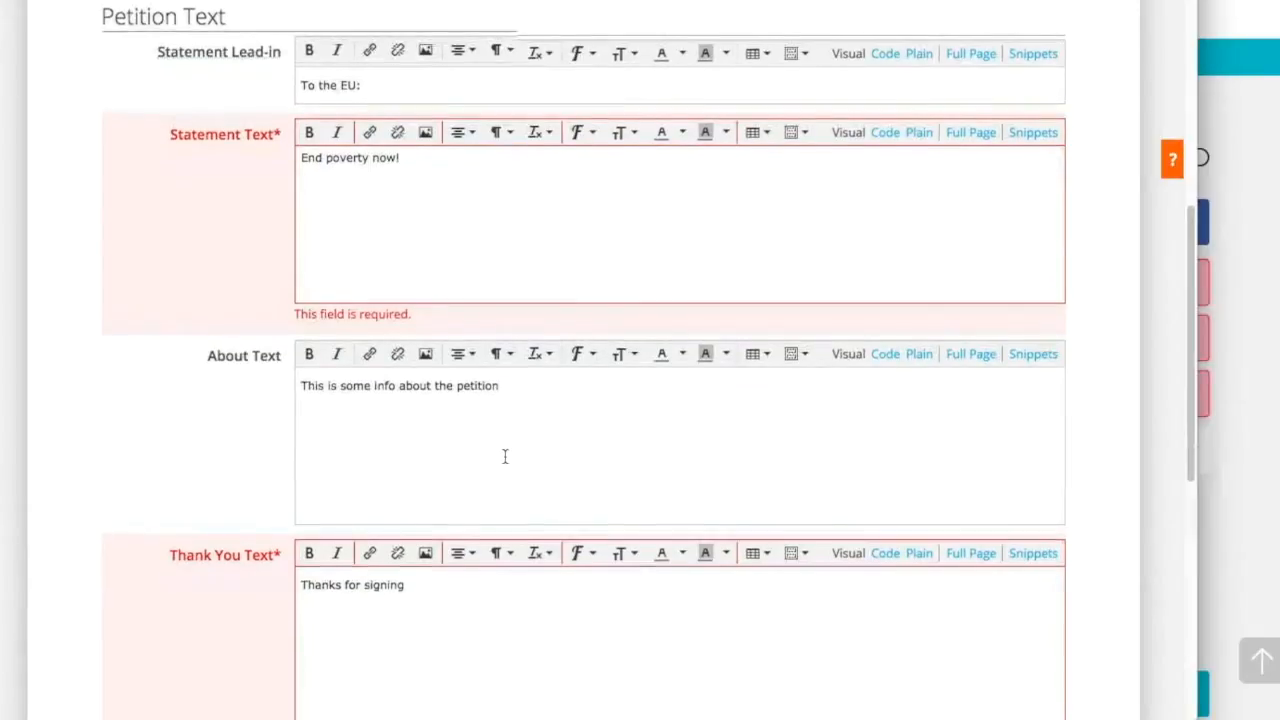
scroll(643, 369, down, 1)
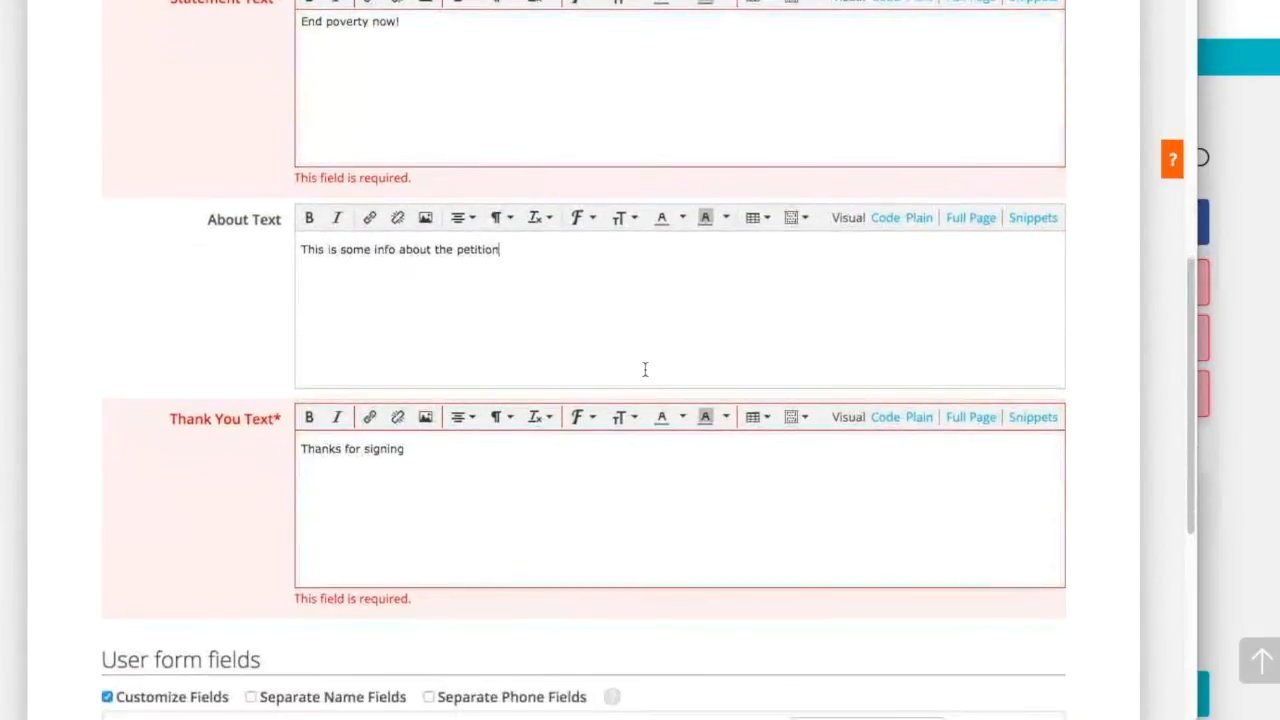
click(1034, 219)
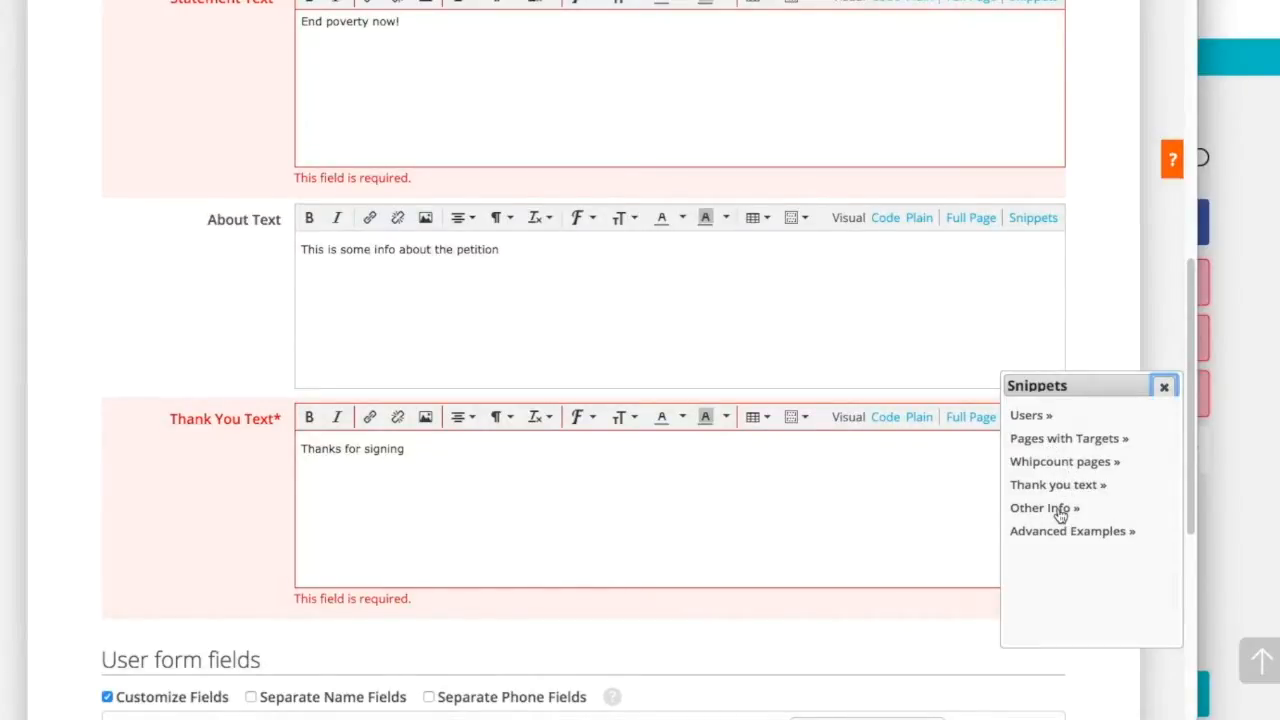
click(1163, 387)
Review the user form fields at the end of the petition content and proceed to After-action info.
scroll(1146, 384, down, 1)
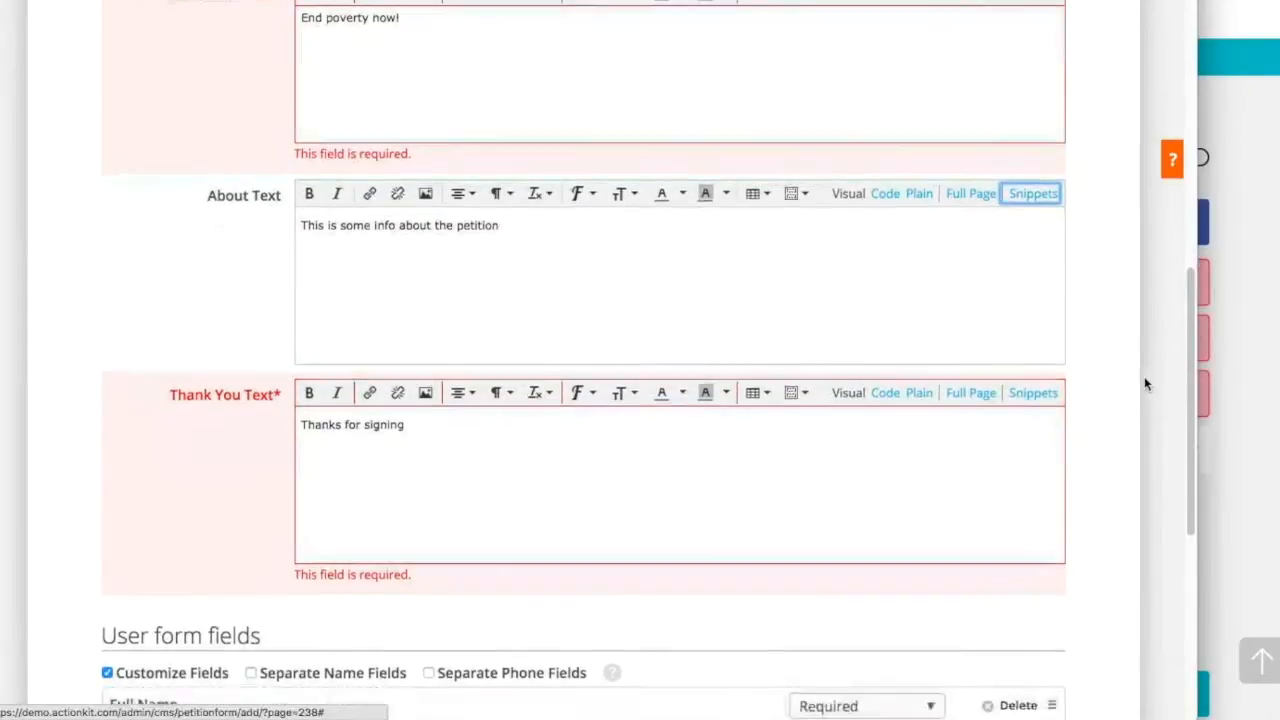
scroll(1146, 384, down, 4)
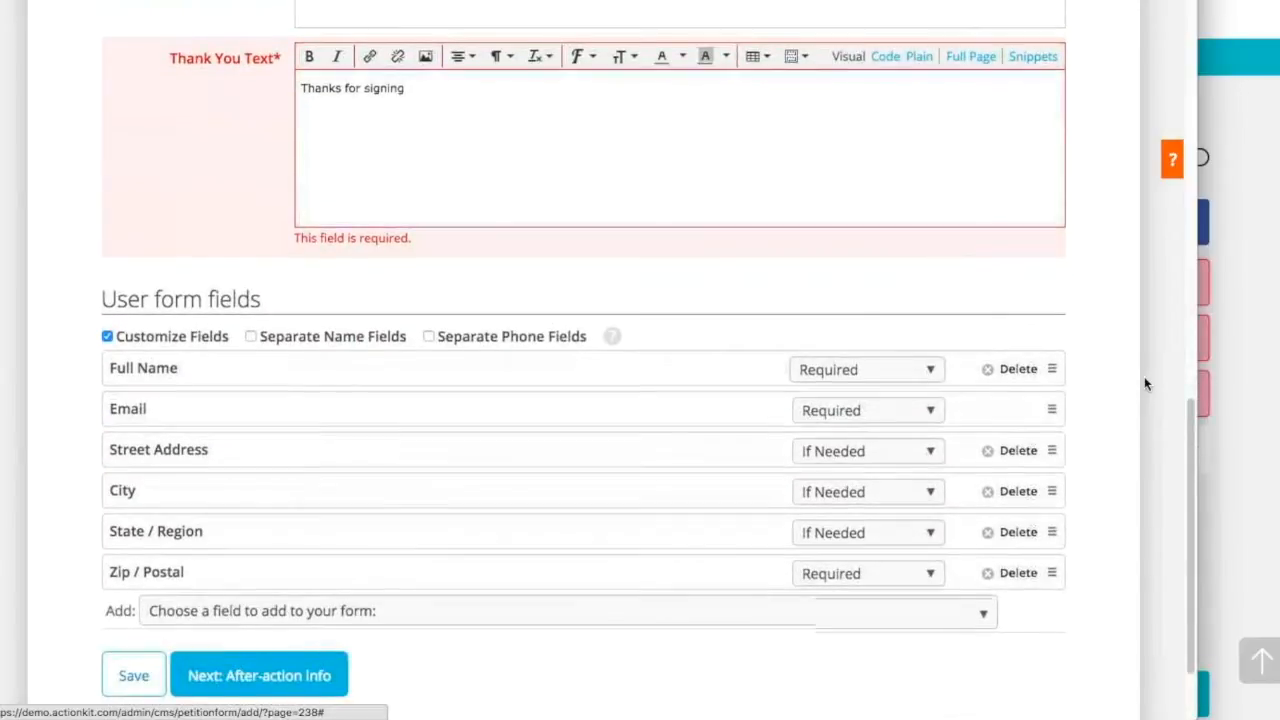
scroll(1144, 380, down, 1)
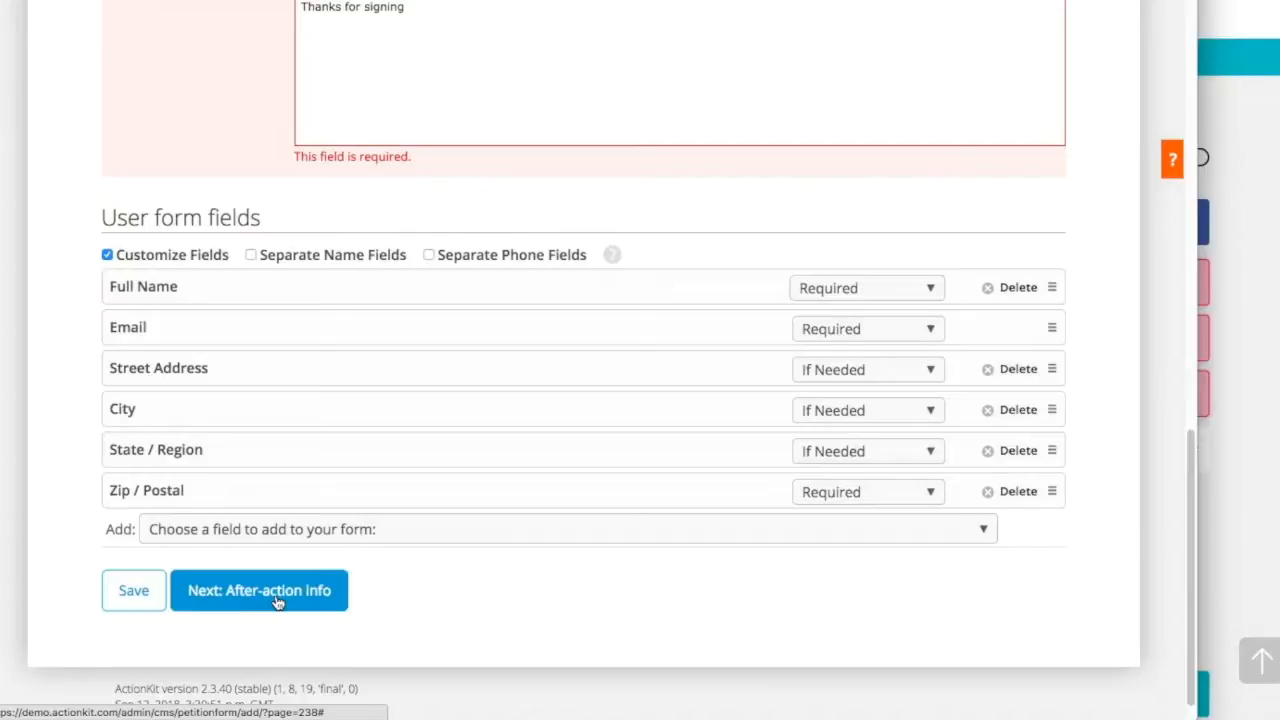
click(277, 601)
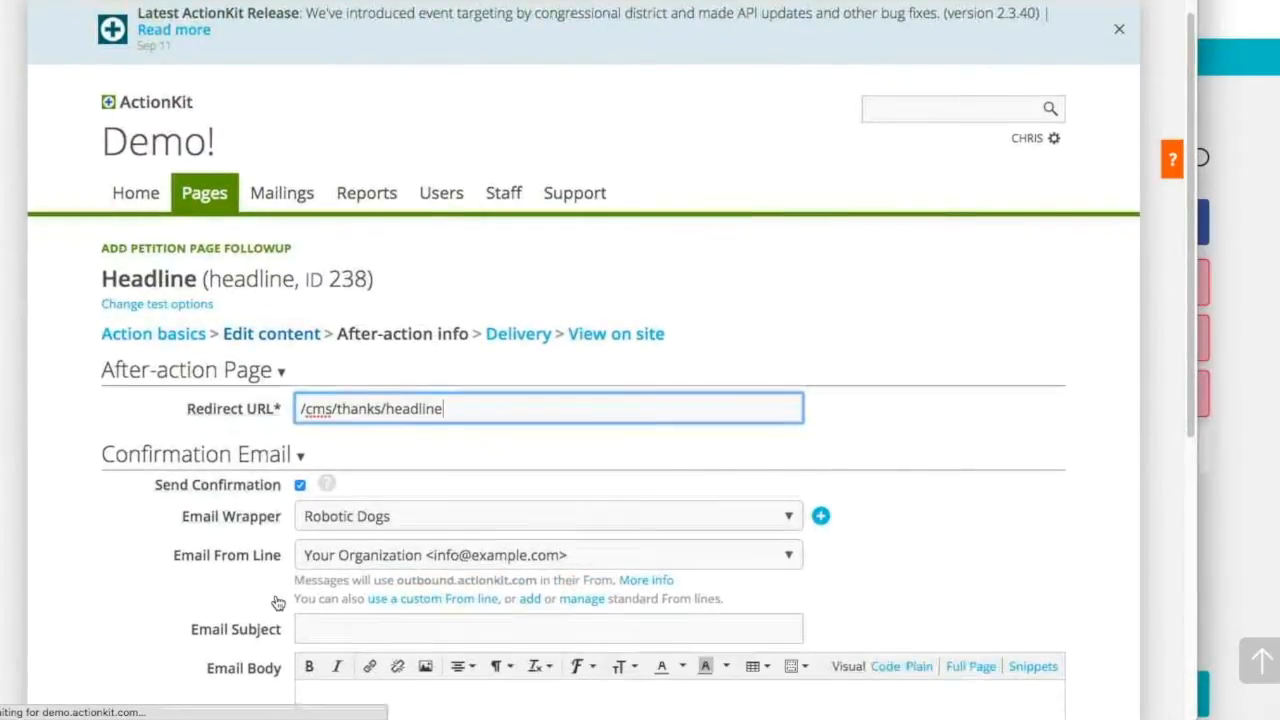
scroll(277, 601, down, 2)
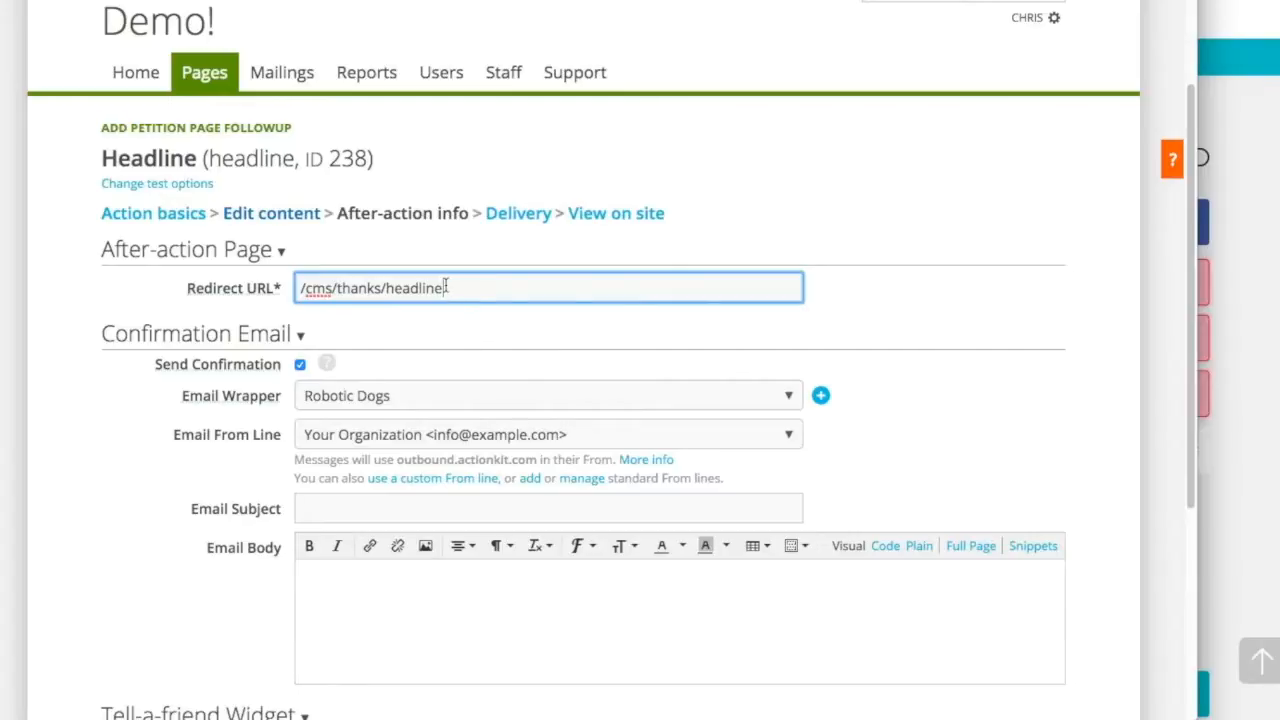
drag(452, 290, 294, 303)
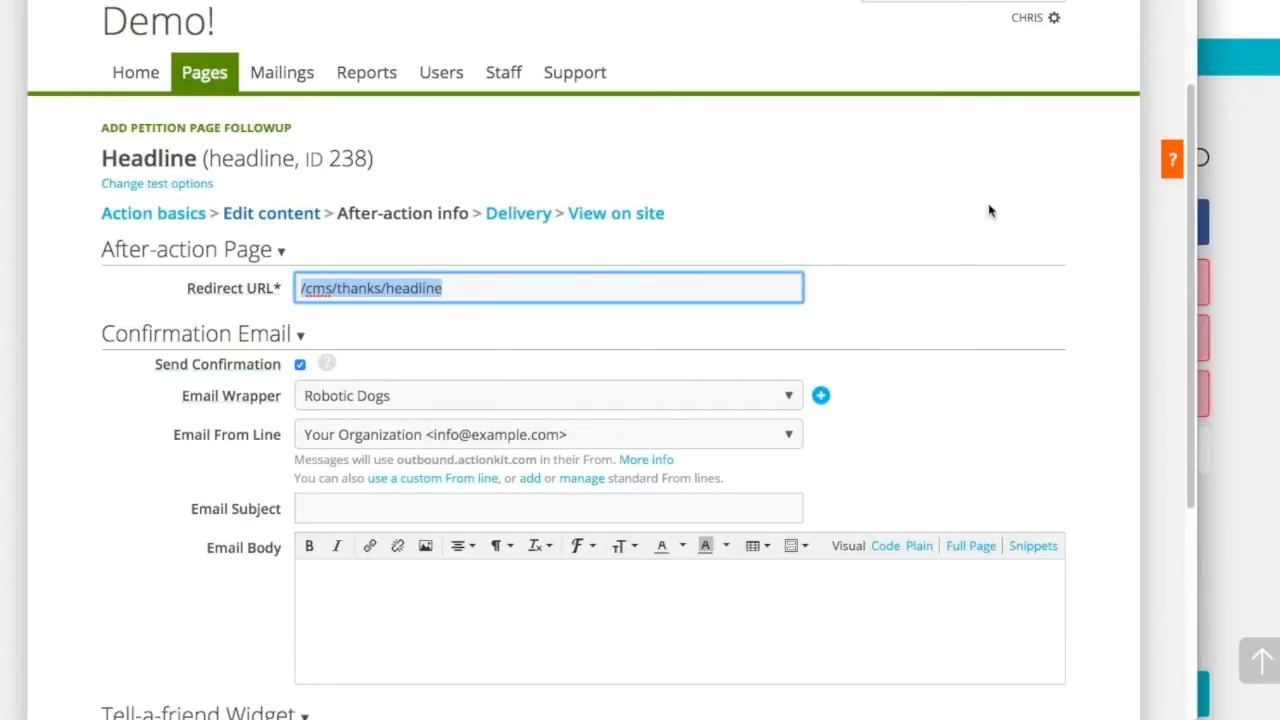
click(956, 207)
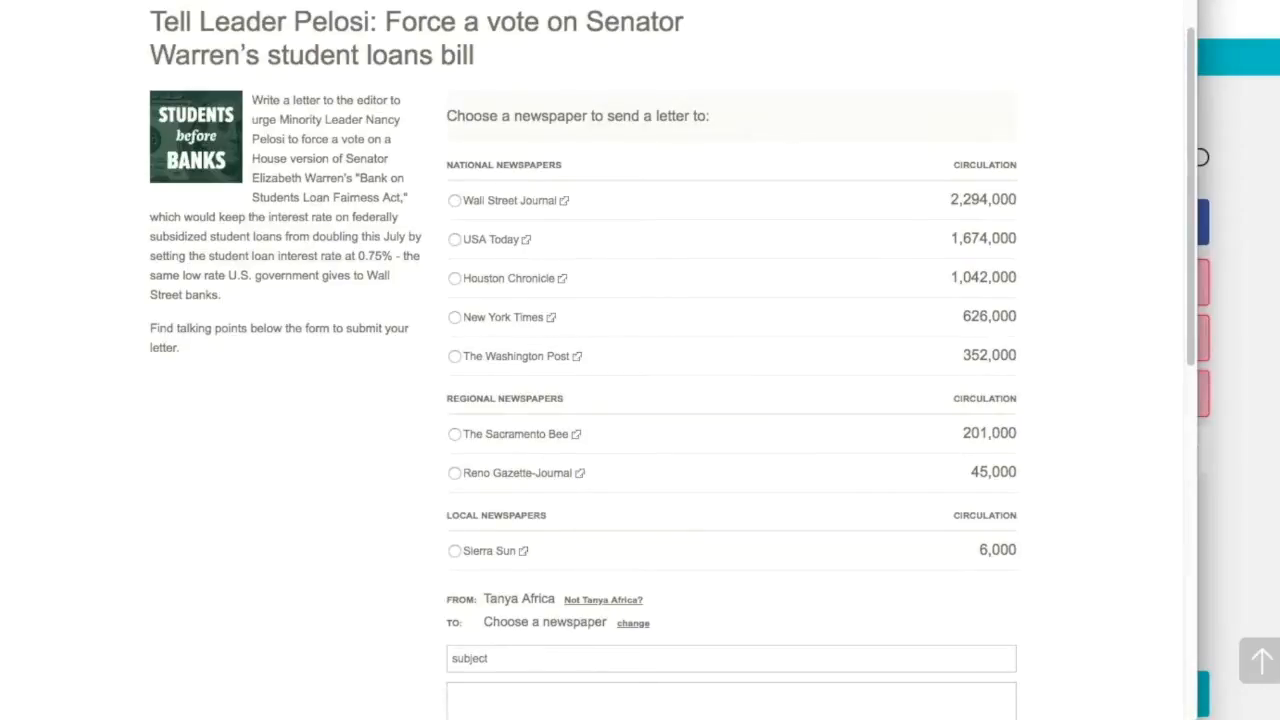
key(super+l)
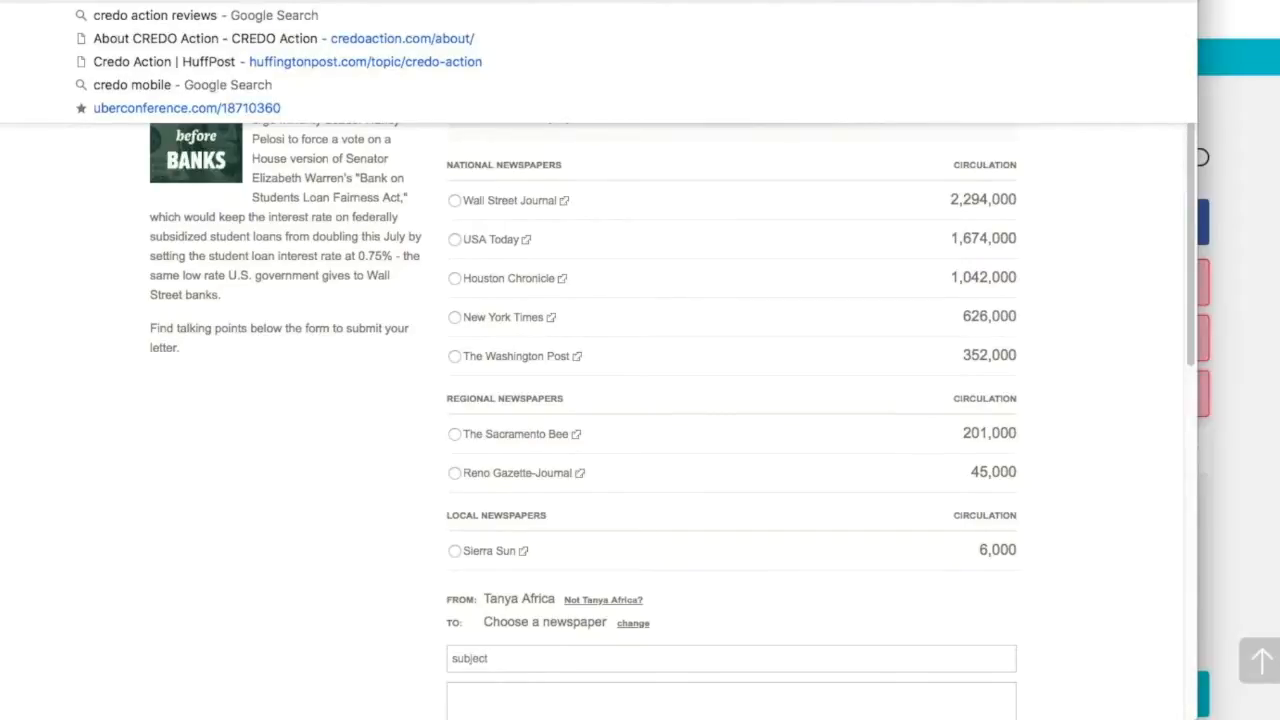
key(super+v)
key(Return)
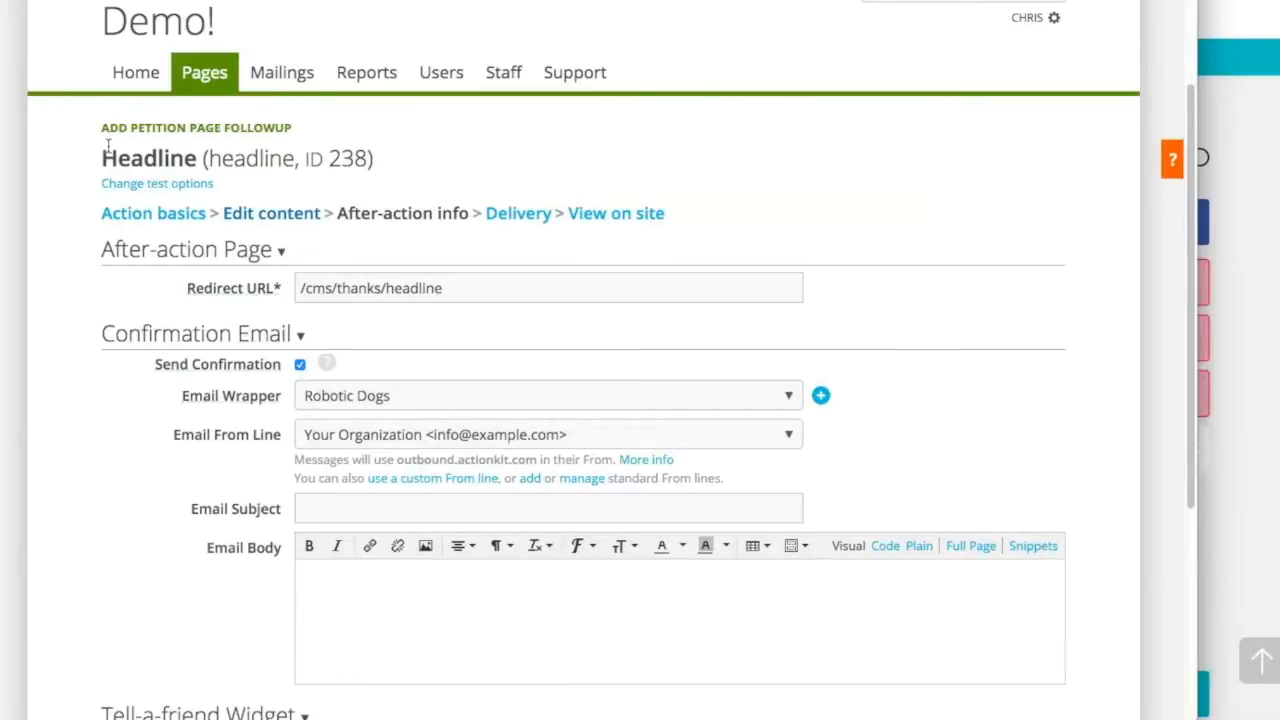
triple_click(460, 289)
text(https://act.credoaction.com/lte/warren_pelosi_studentloans/)
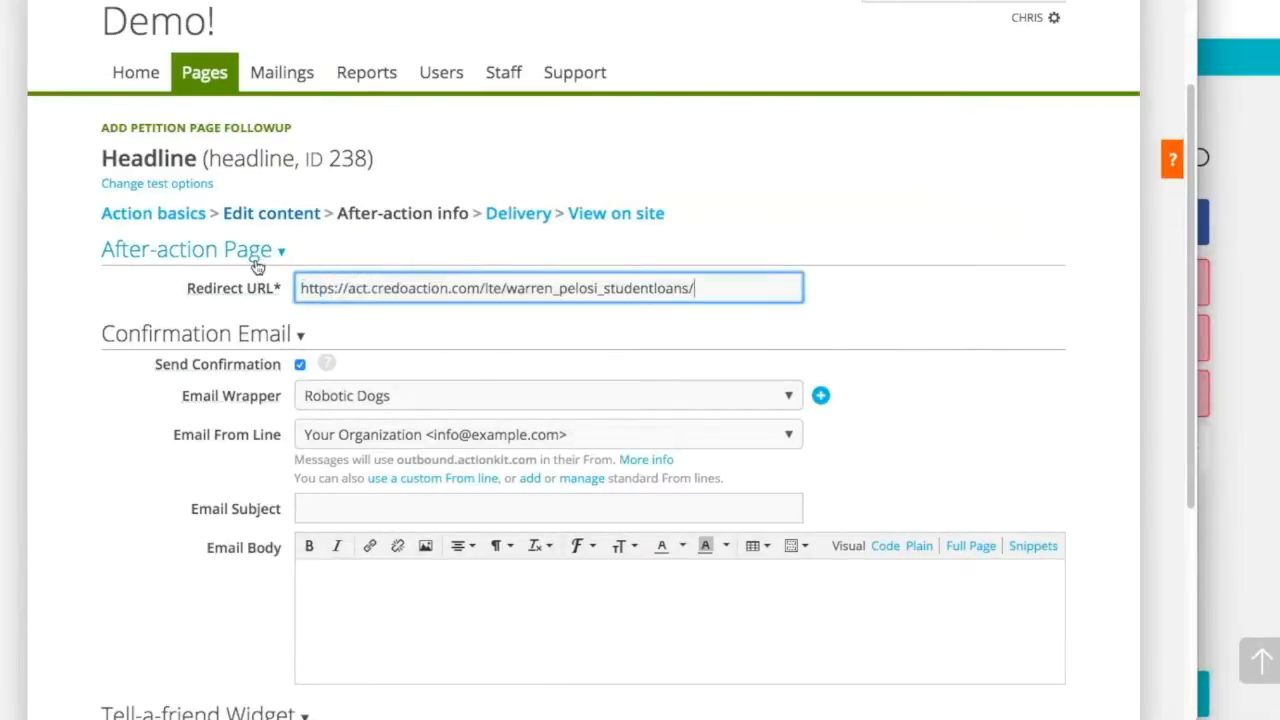
click(440, 331)
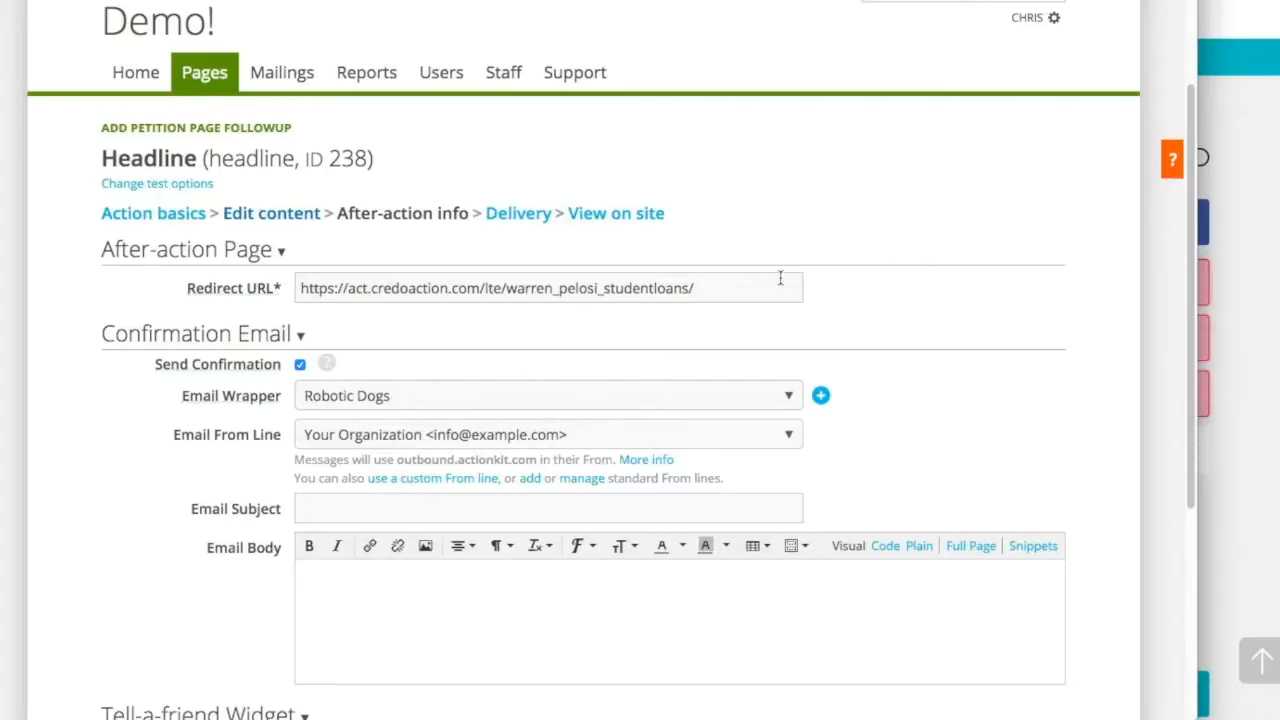
Undo the Redirect URL replacement in the After-action Page section.
click(738, 294)
click(950, 334)
click(738, 295)
key(super+z)
click(845, 311)
Turn Send Confirmation off to view the collapsed Confirmation Email section, and turn it back on.
scroll(909, 343, down, 2)
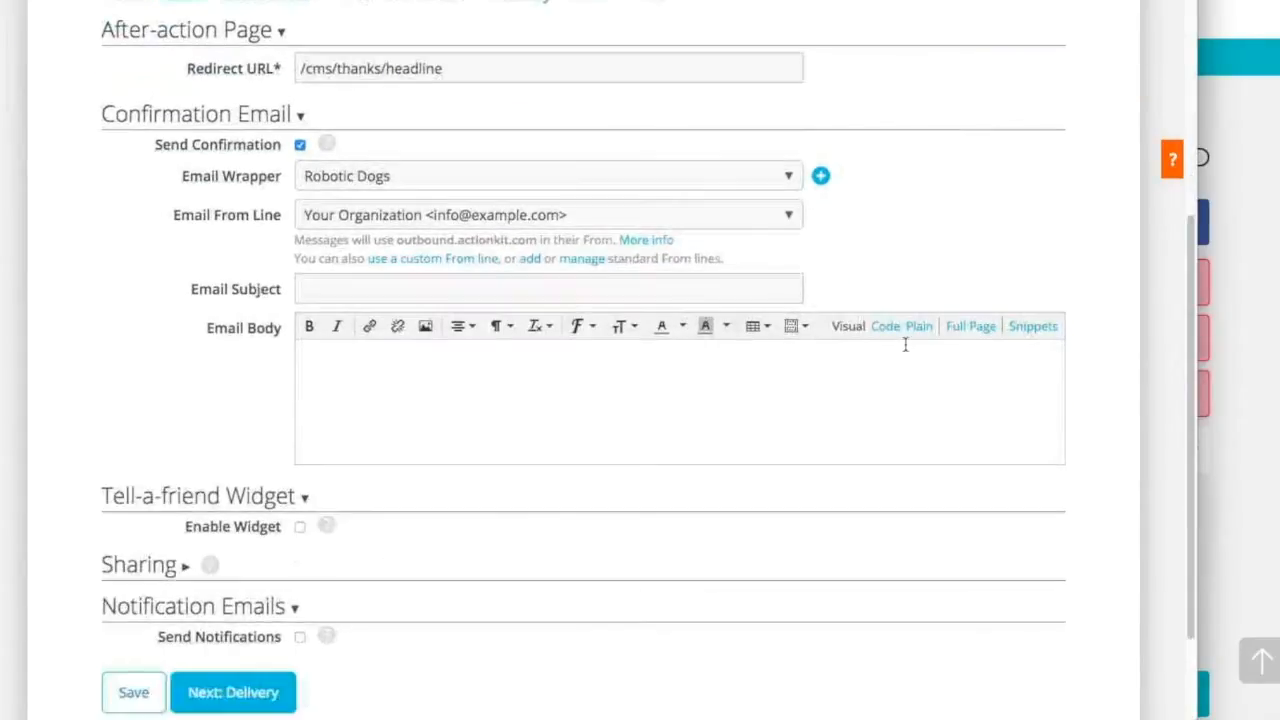
click(299, 146)
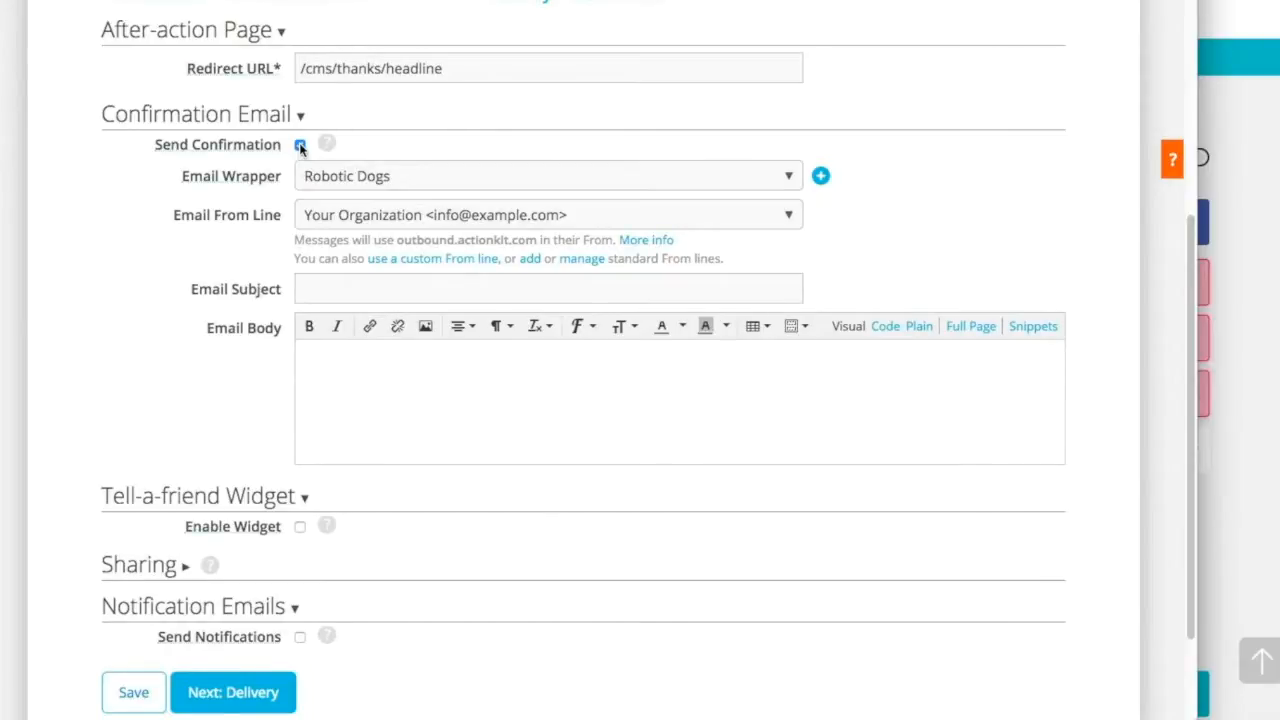
click(300, 146)
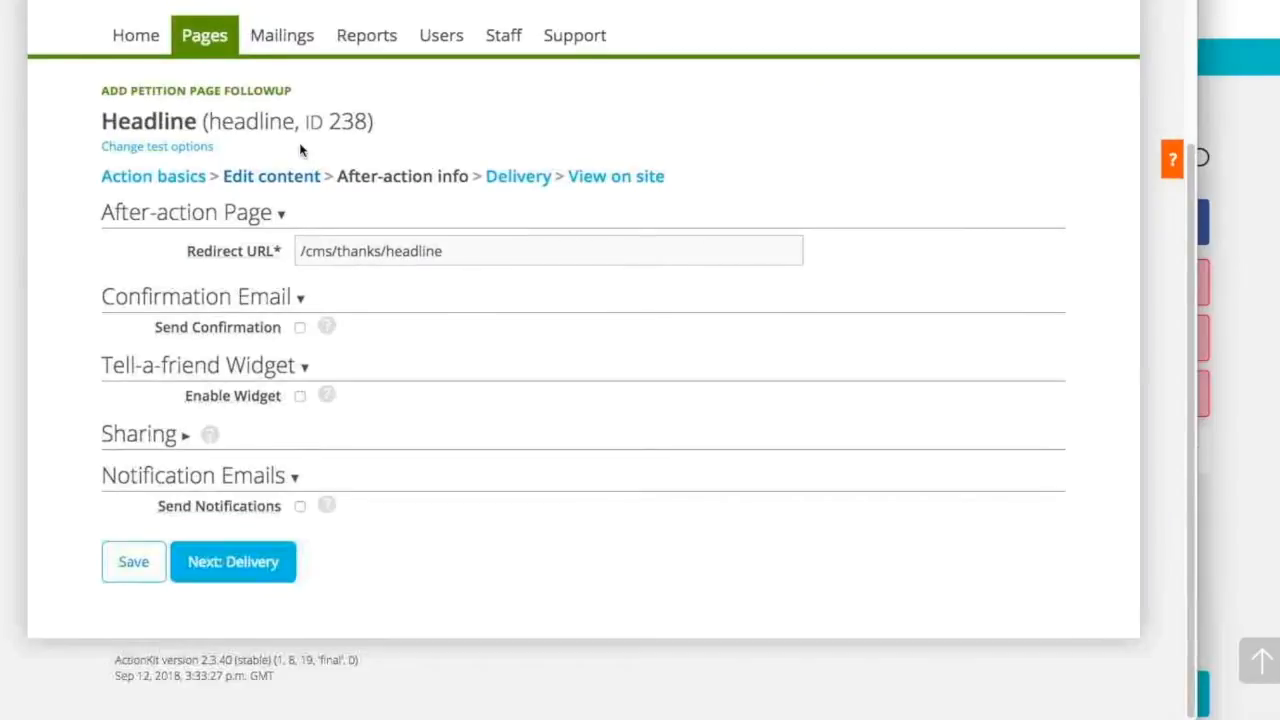
drag(182, 238, 293, 307)
click(456, 291)
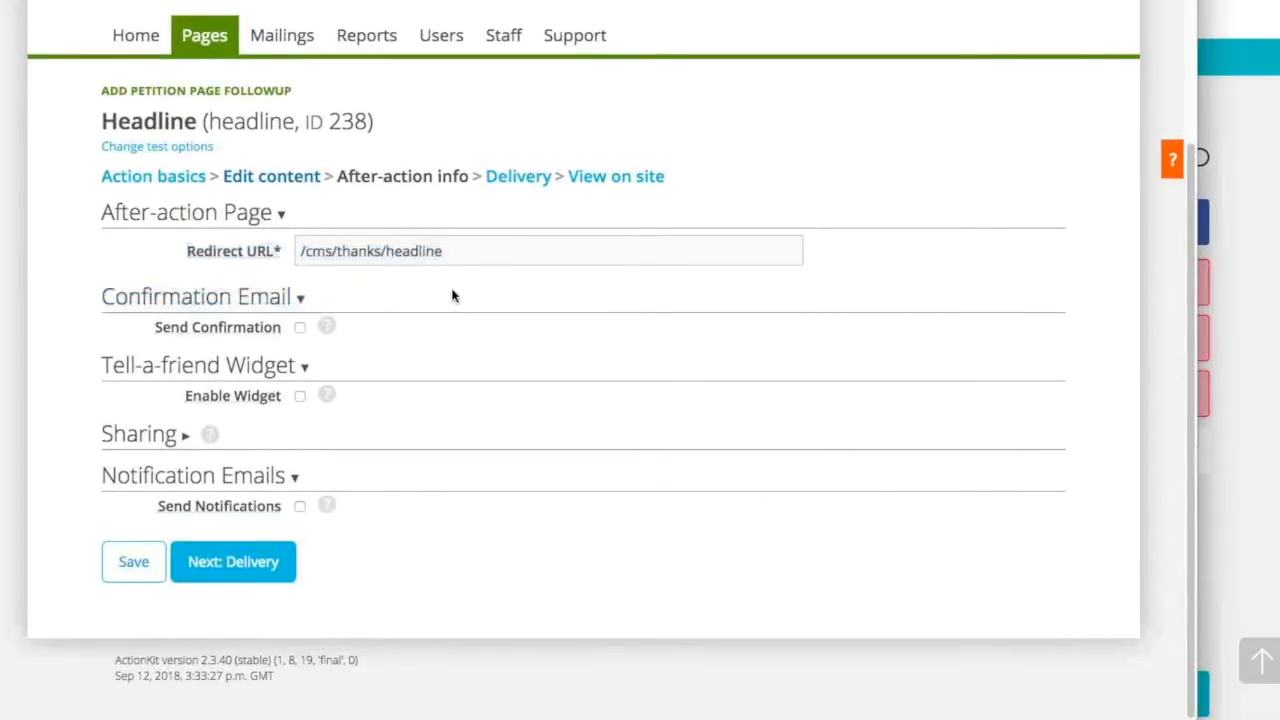
click(300, 328)
Insert the user's First name snippet into the confirmation Email Body.
scroll(303, 335, down, 2)
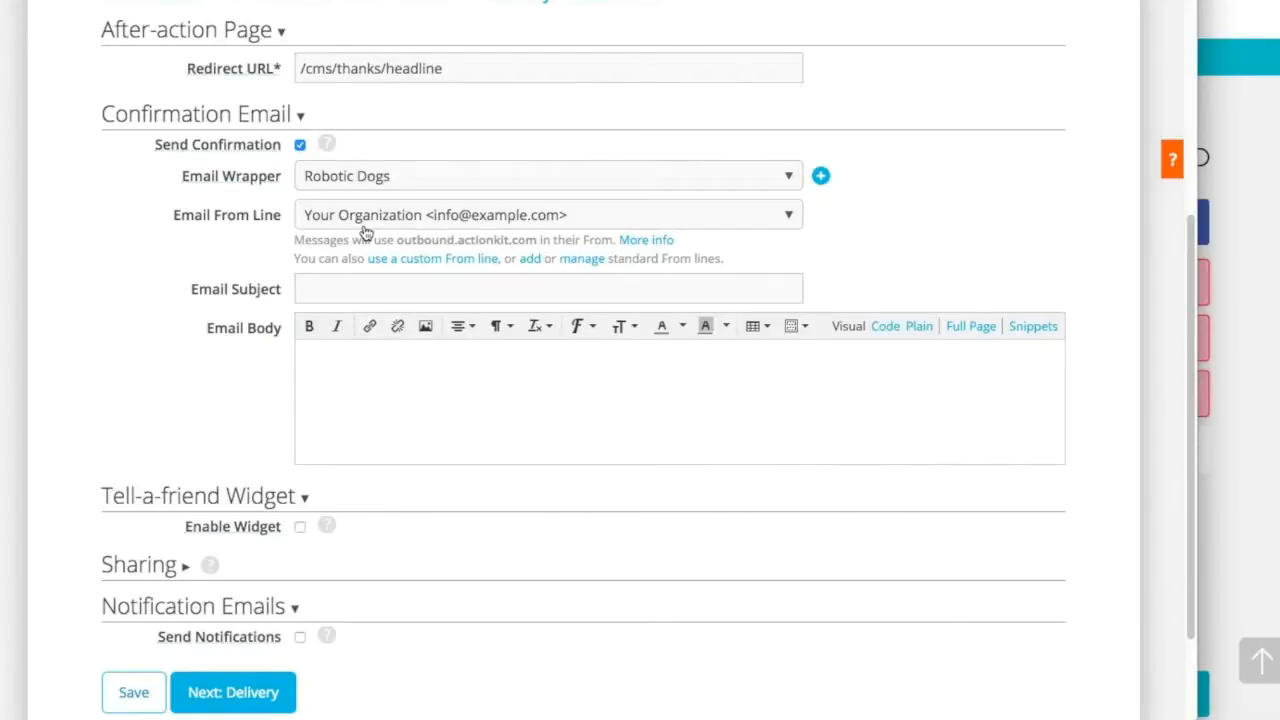
click(351, 291)
click(180, 332)
click(402, 383)
click(1031, 330)
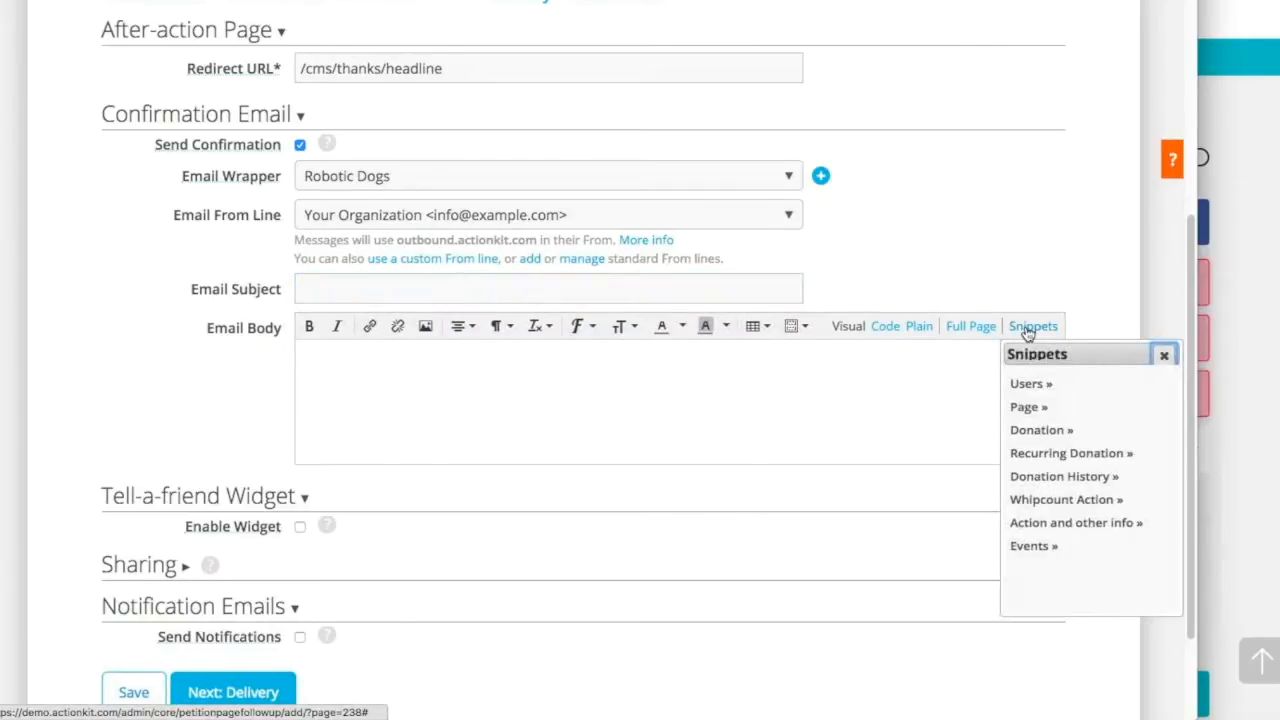
click(1034, 383)
click(1045, 403)
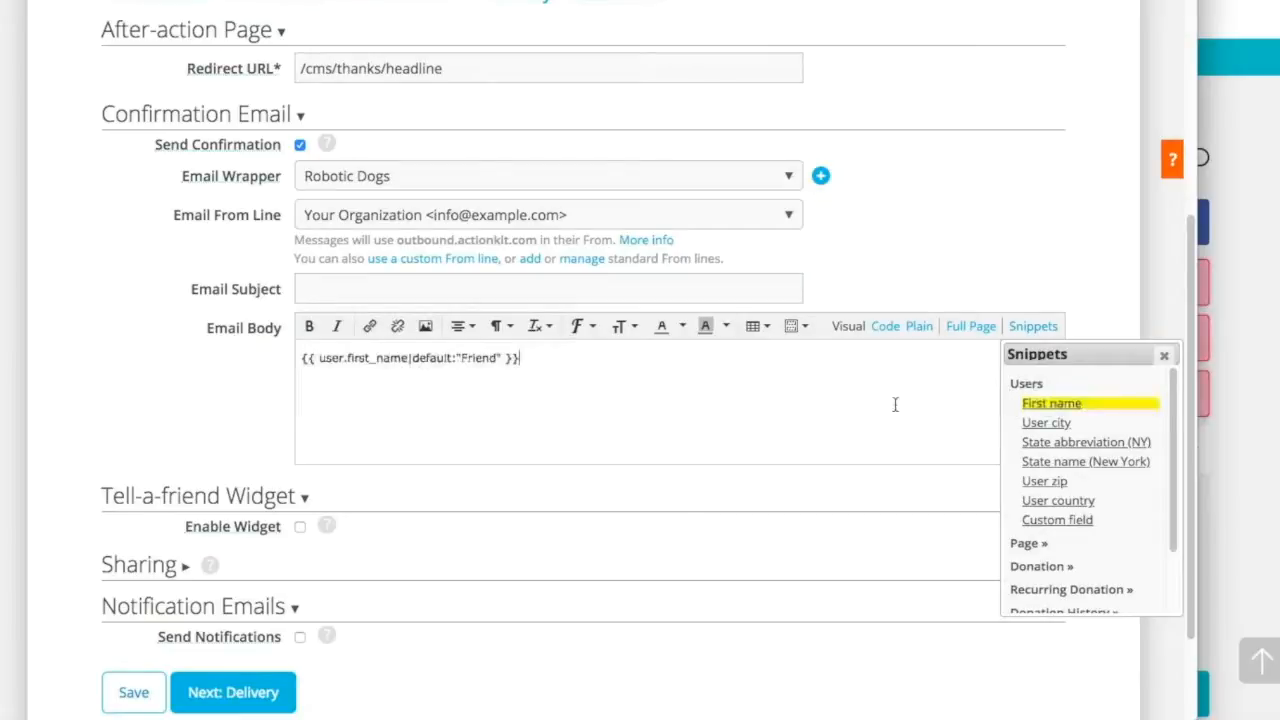
Put "Thanks for writing," before the first-name snippet and "!" after it, and add the line "Now will you share this petition?".
click(307, 360)
key(Home)
text(Thanks for writing,)
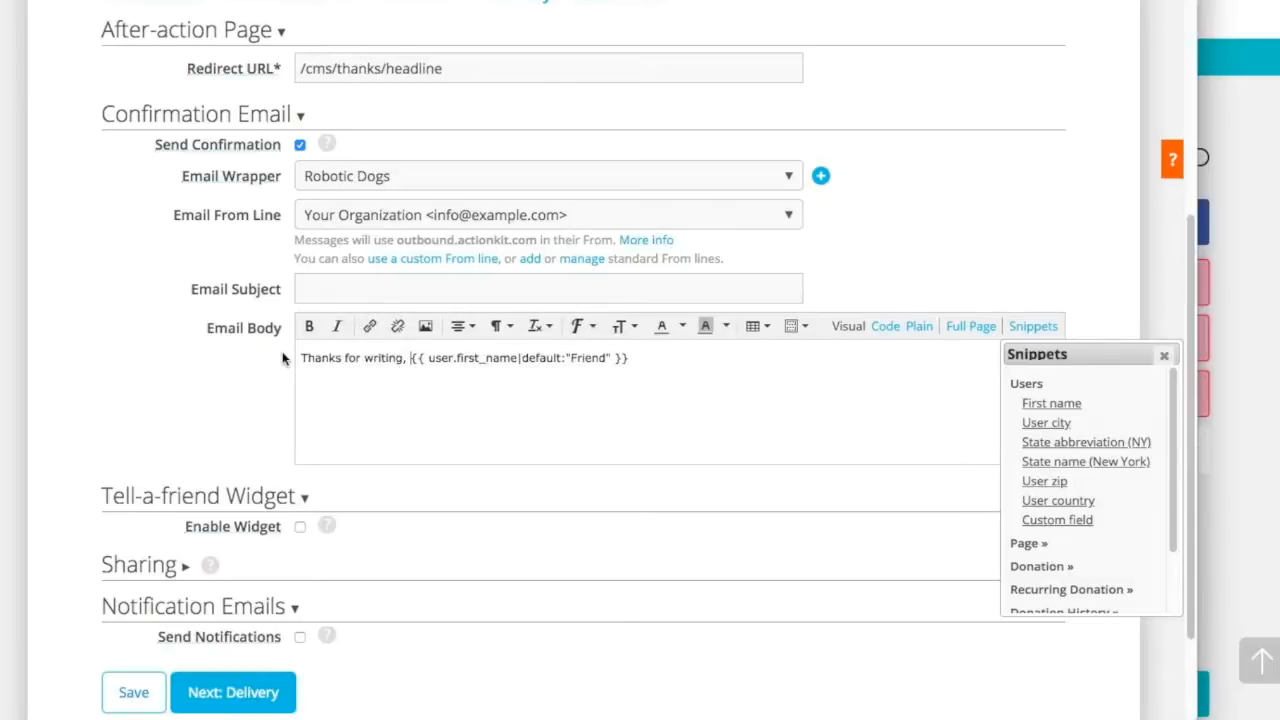
click(621, 362)
text(! )
text(Now will you sha)
text(re this petition)
text(?)
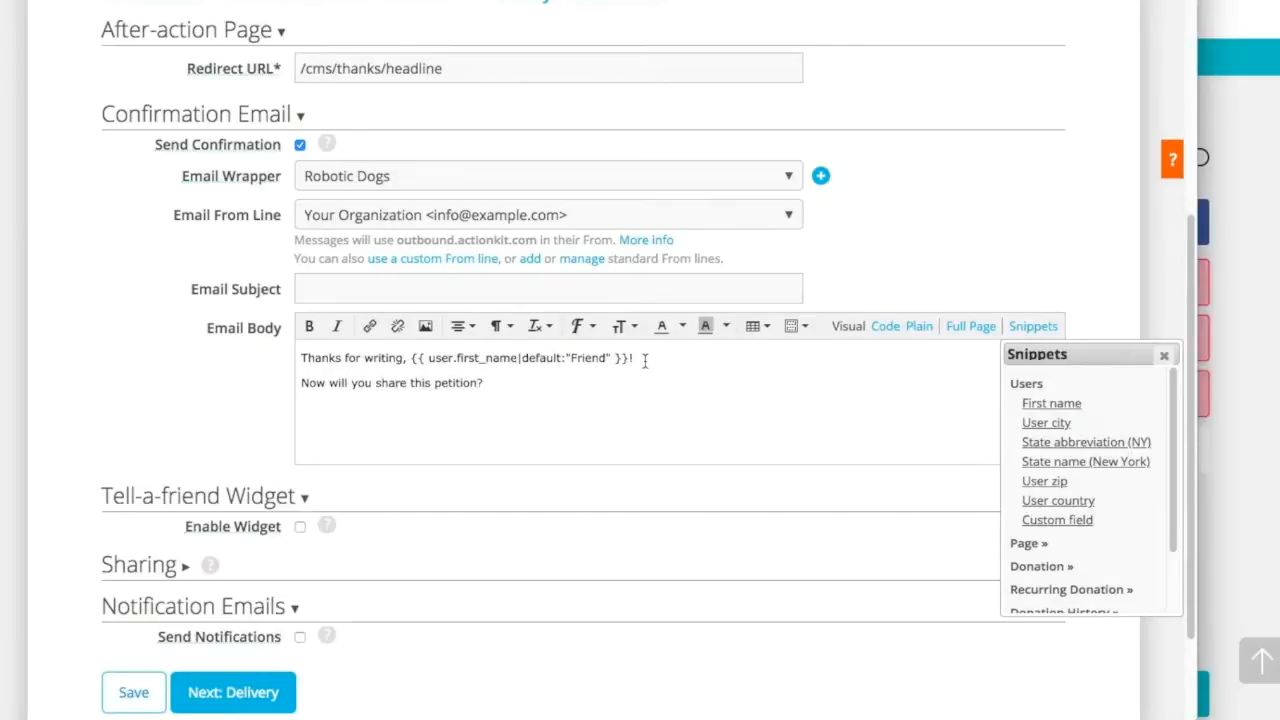
Insert the Full Page URL snippet after "Now will you share this petition?" and close the snippet list.
click(1047, 546)
scroll(1047, 548, down, 1)
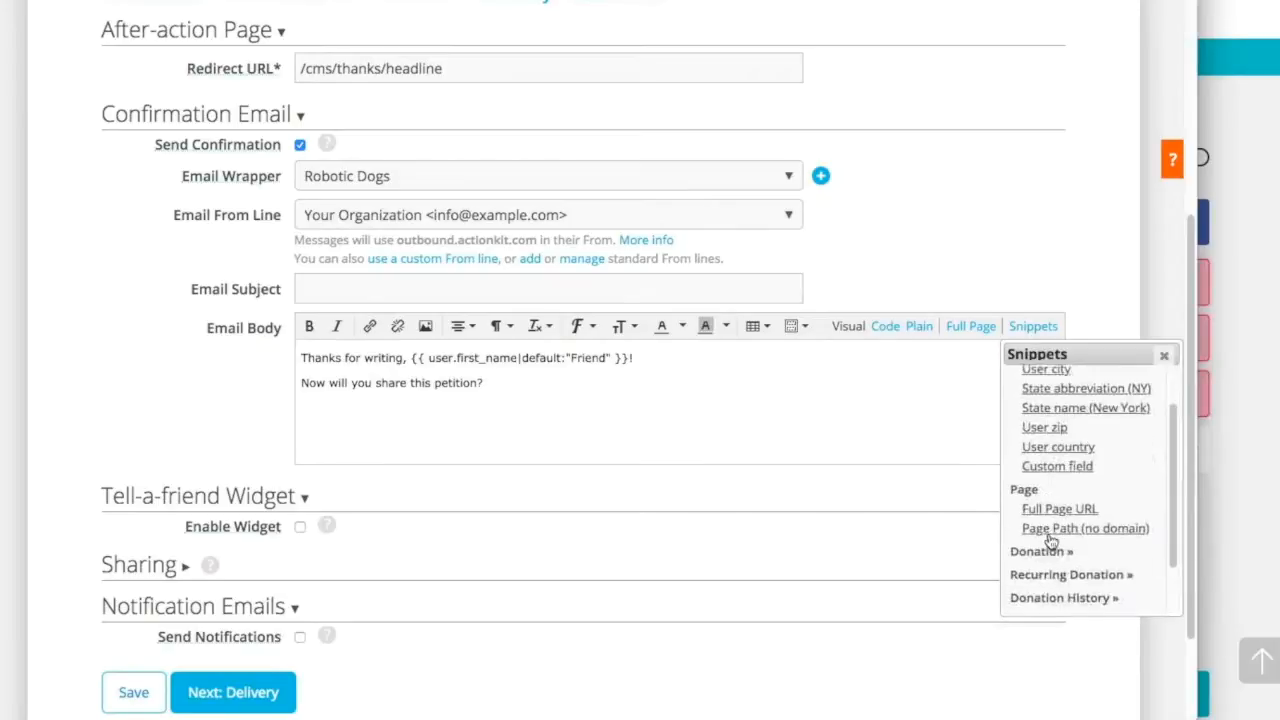
click(1050, 510)
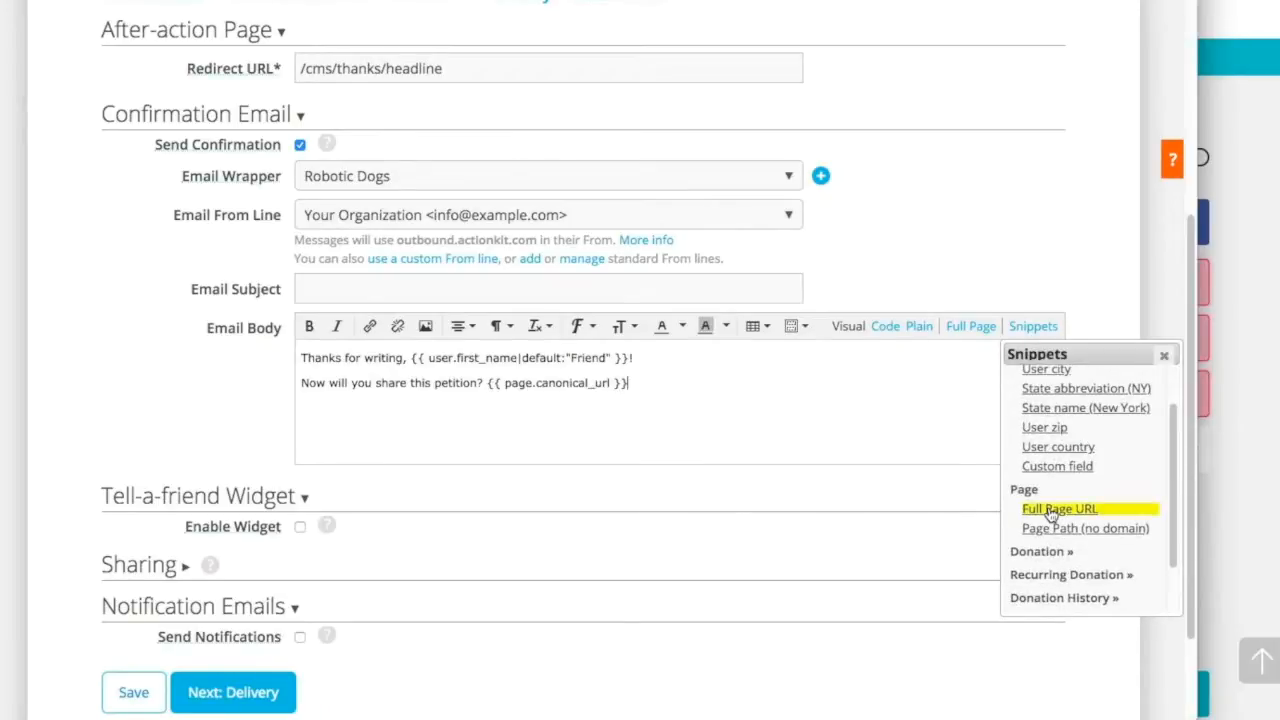
click(1162, 357)
Enter "Thanks!" as the Email Subject of the confirmation email.
click(538, 288)
text(Thanks!)
click(180, 384)
Enable the Tell-a-friend Widget for the petition page.
scroll(215, 351, down, 1)
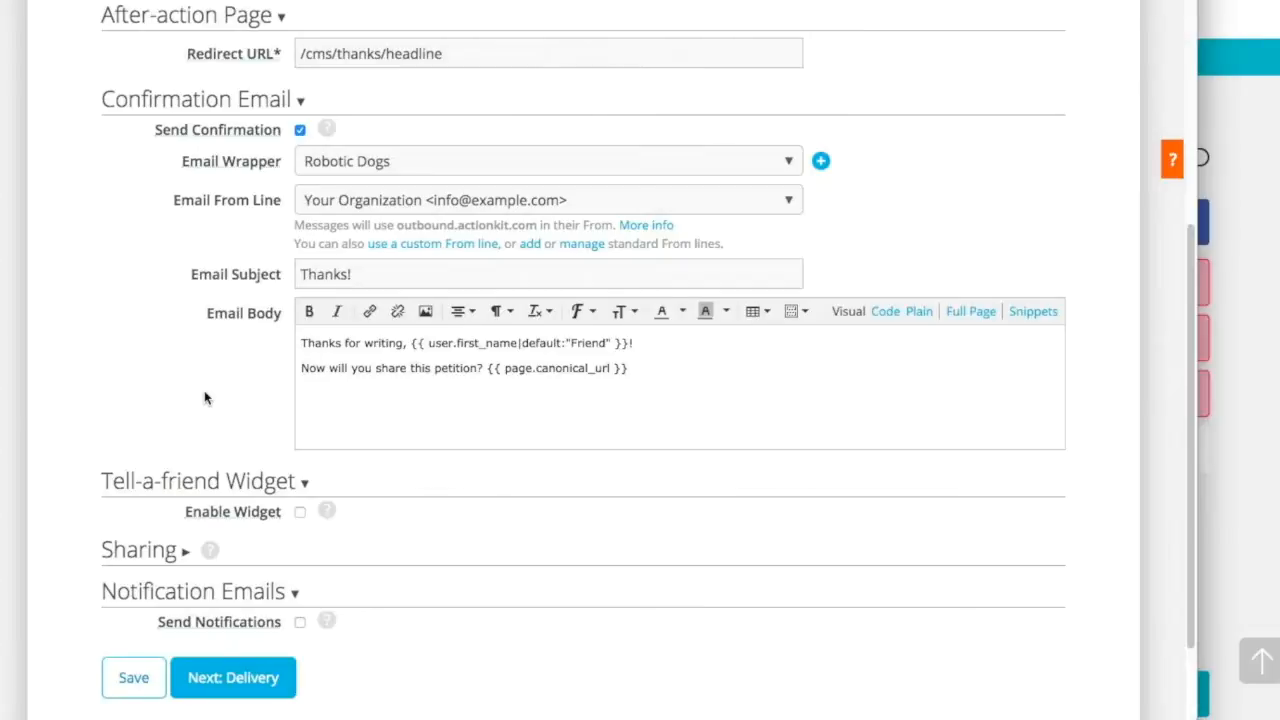
scroll(192, 445, down, 2)
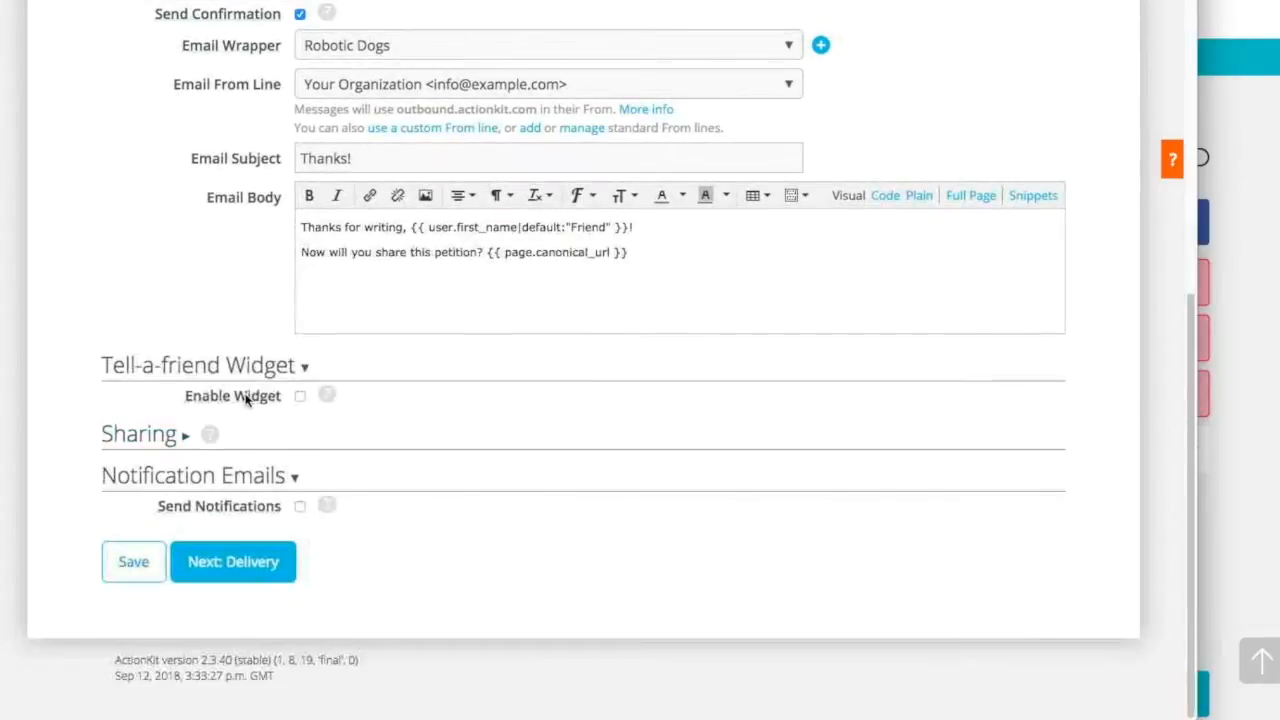
click(300, 396)
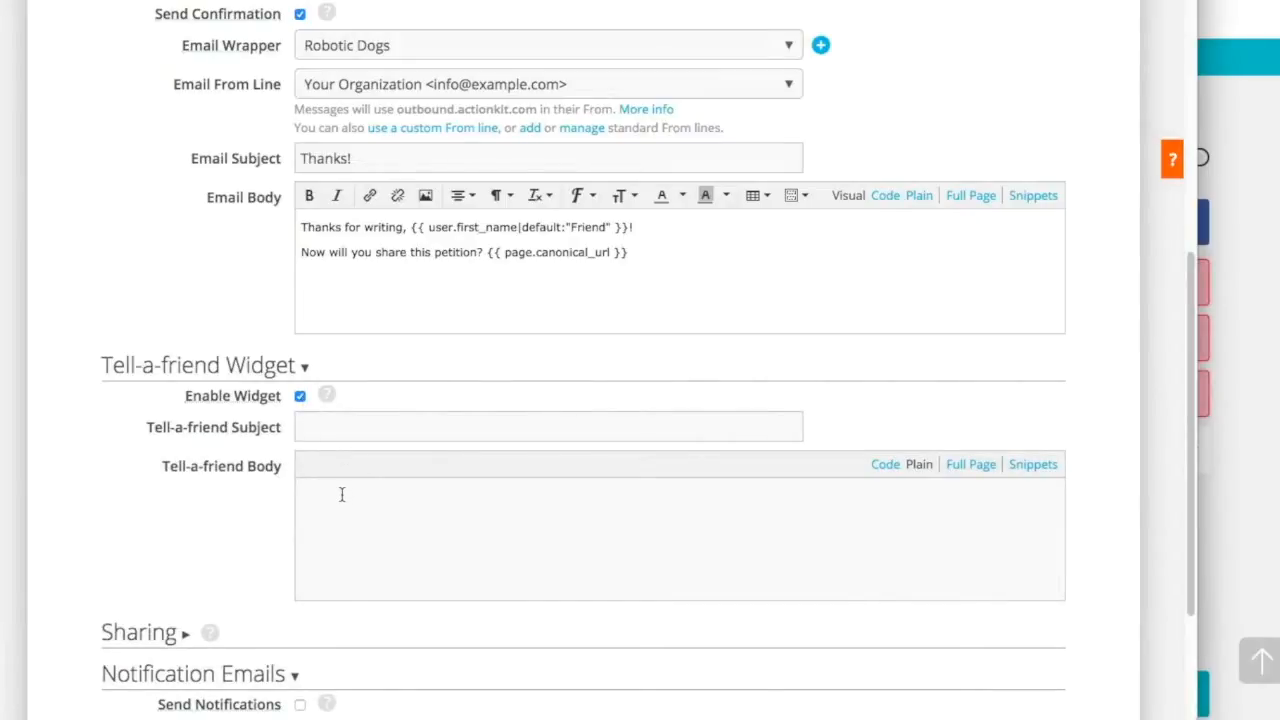
scroll(193, 529, down, 1)
scroll(193, 529, down, 1)
click(372, 446)
click(335, 348)
text(Thanks for writin)
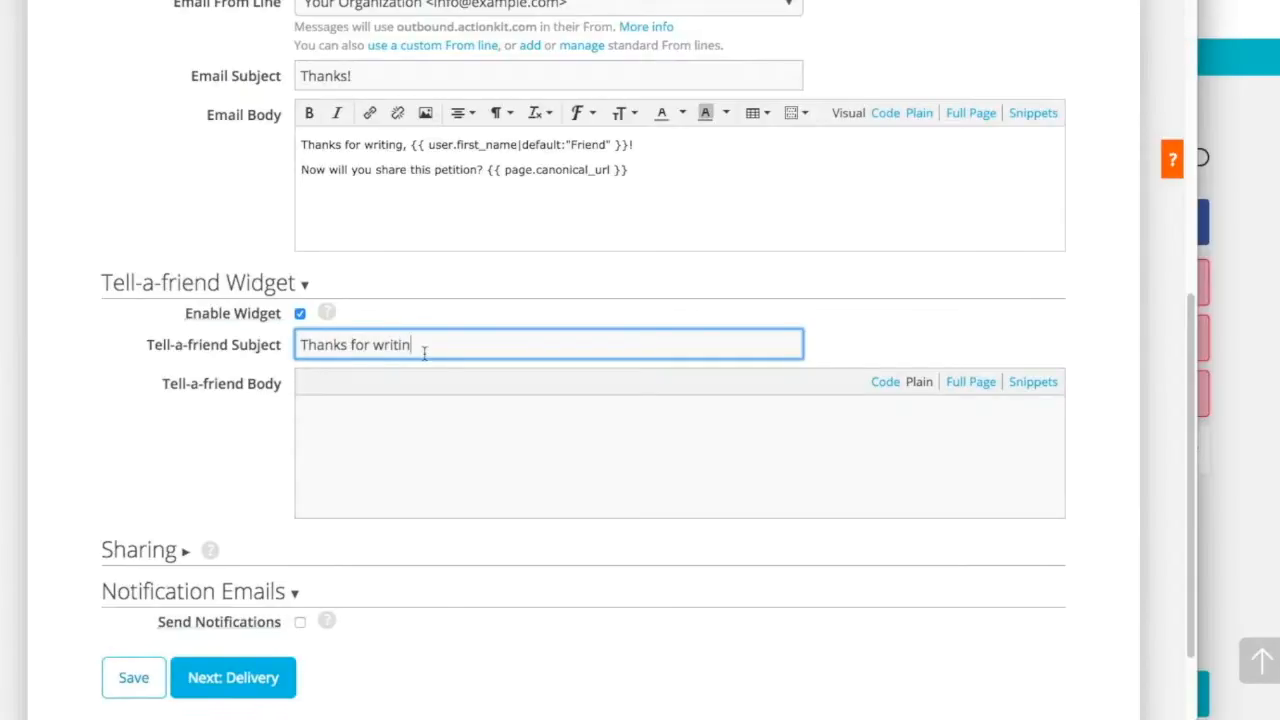
Replace the Tell-a-friend Subject with "Will you join me?".
drag(416, 347, 296, 345)
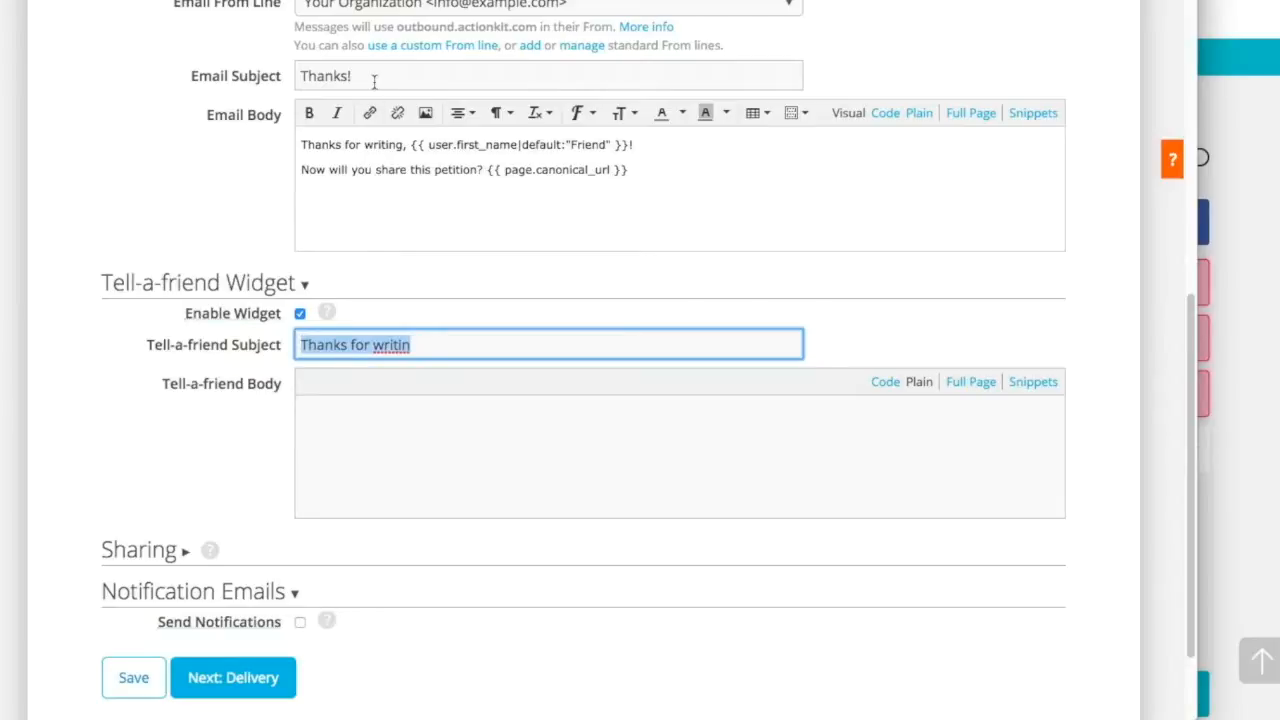
scroll(320, 152, up, 2)
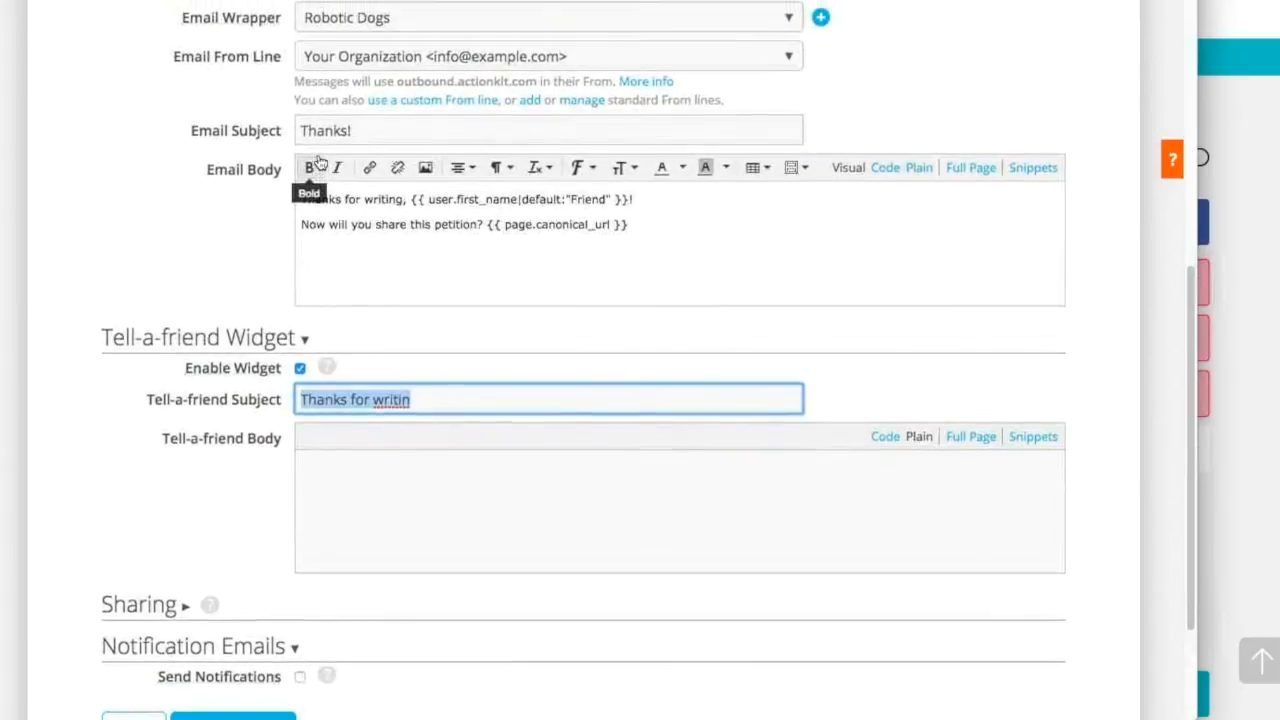
scroll(318, 162, up, 2)
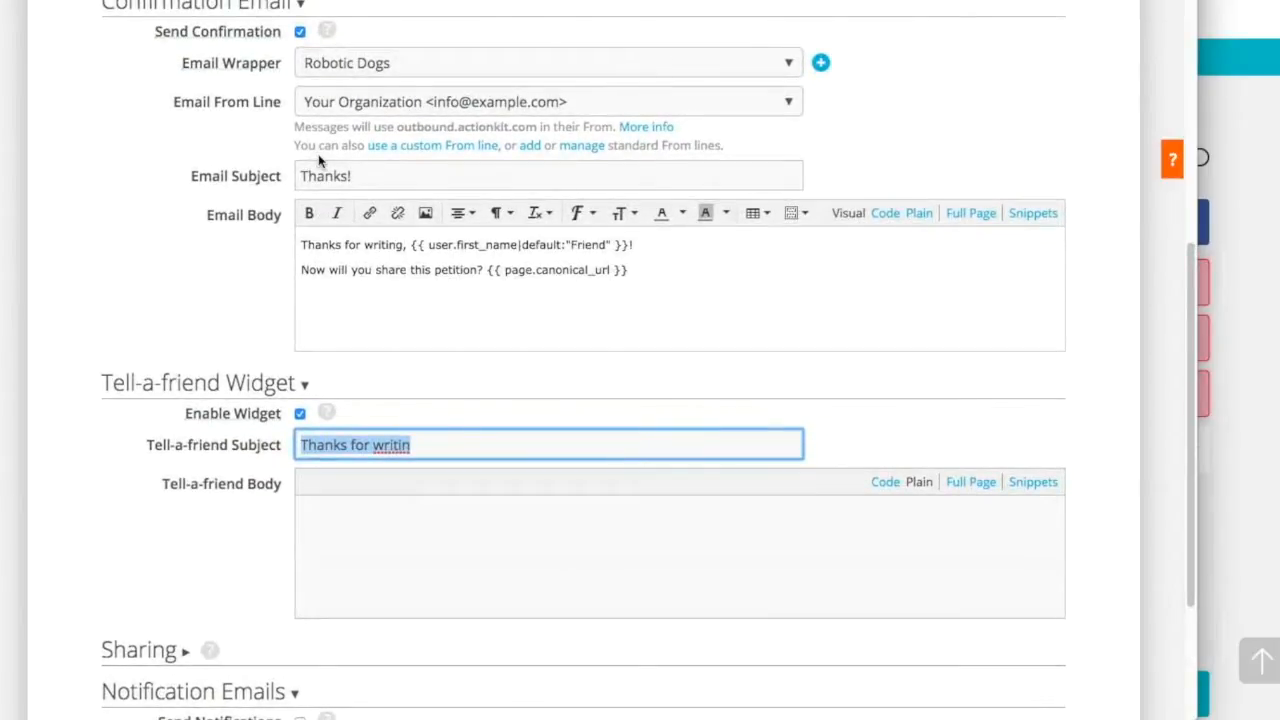
scroll(354, 277, down, 2)
click(424, 393)
drag(424, 393, 272, 391)
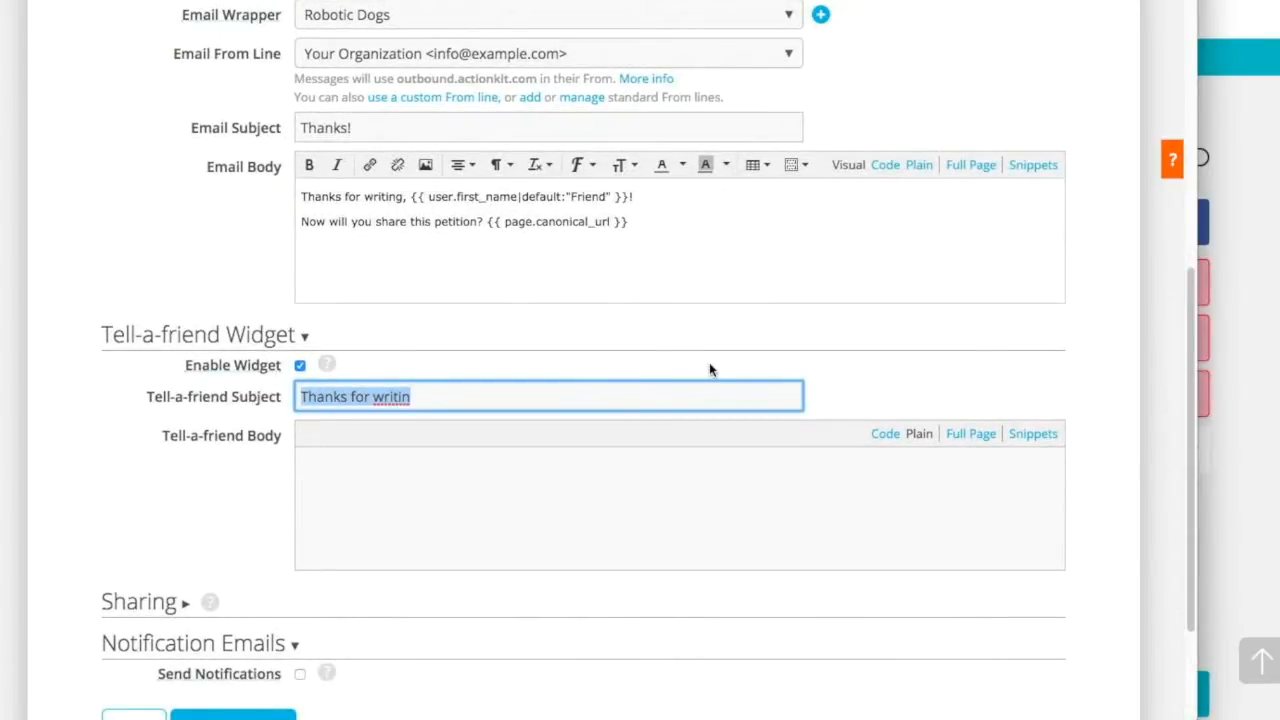
text(Will you joi)
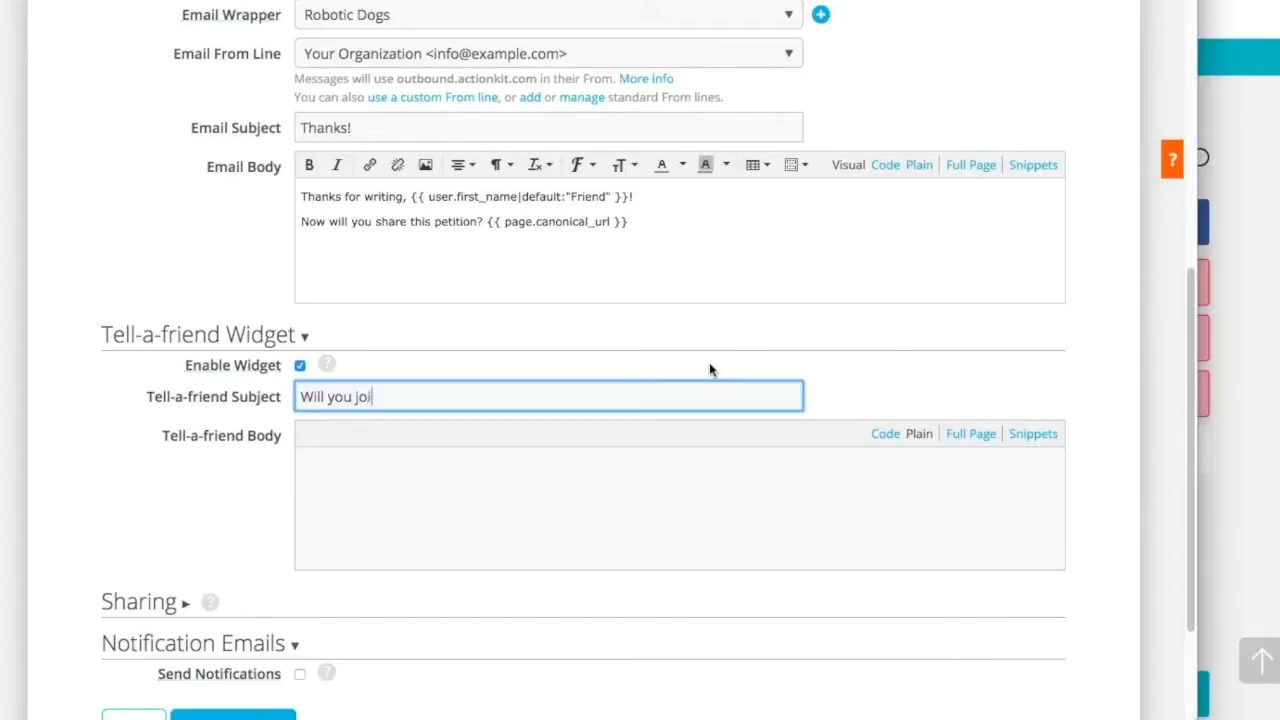
text(n me?)
Enter "I just took action. Will you?" as the Tell-a-friend Body.
key(Tab)
key(Tab)
key(Tab)
key(Tab)
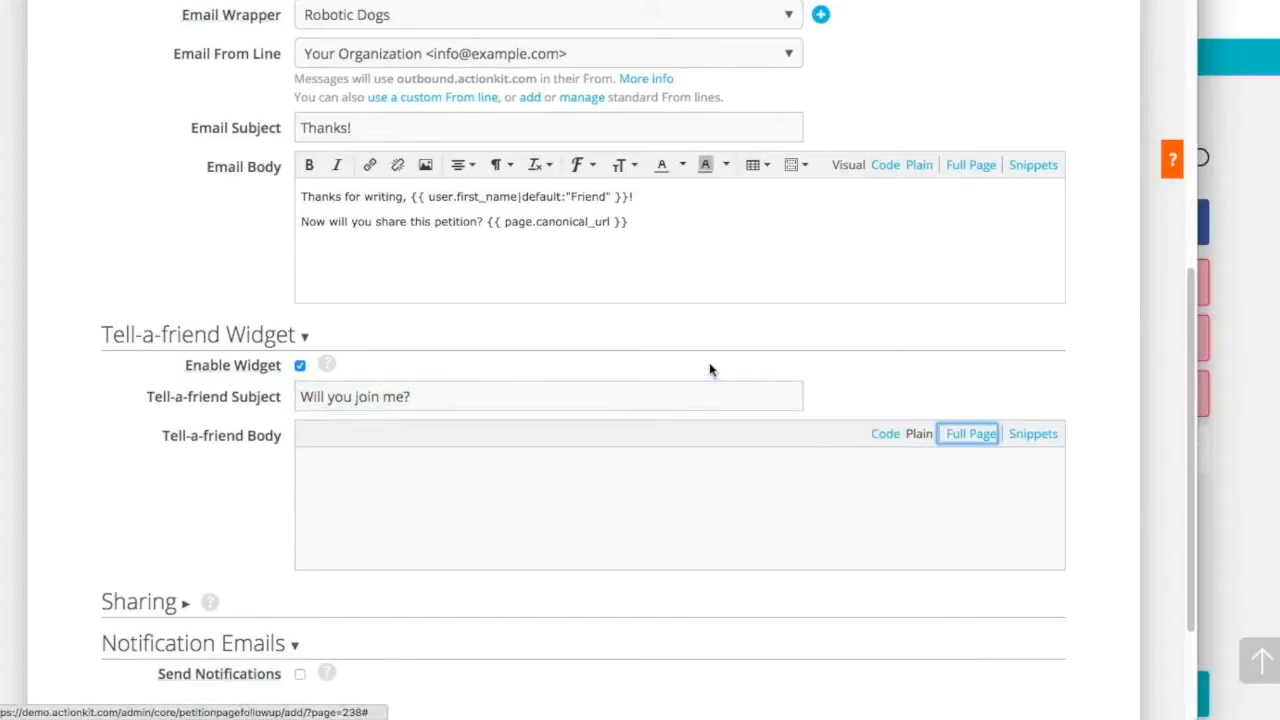
key(Tab)
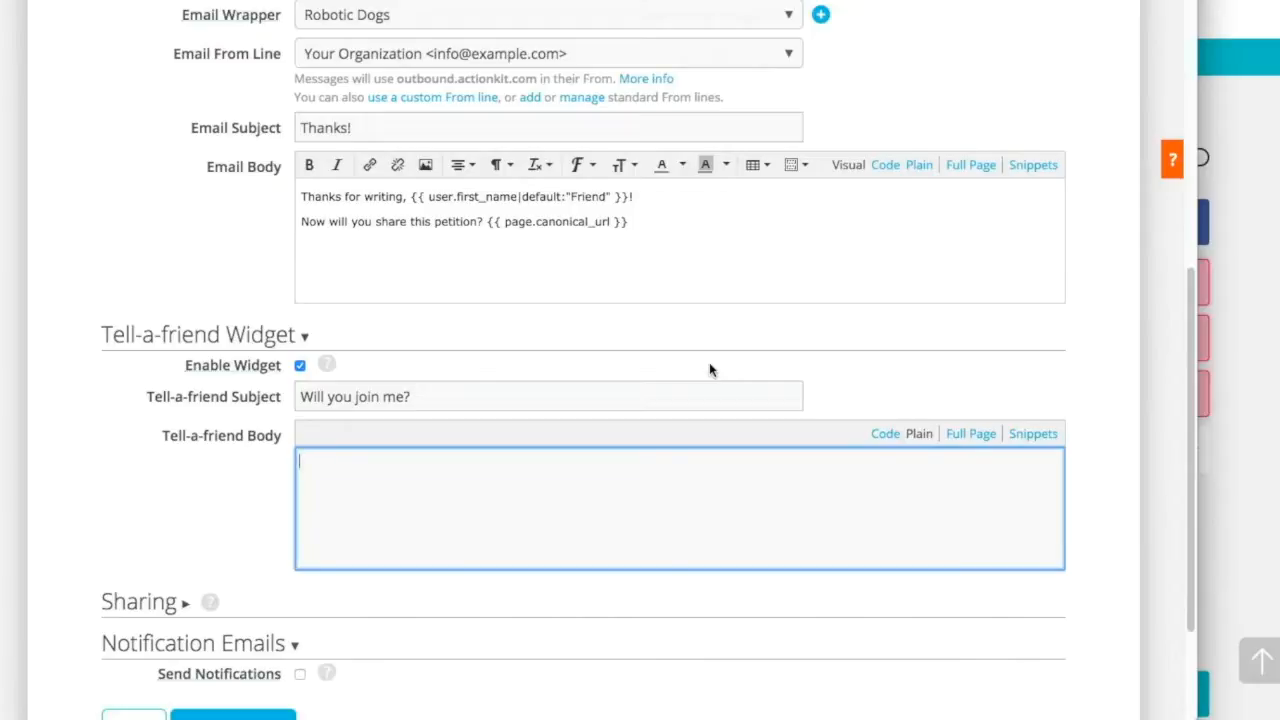
text(I just took action. Will you?)
click(206, 523)
Expand the Sharing section and examine its Facebook, image and Twitter settings, including the editable Facebook description.
scroll(200, 534, down, 1)
click(168, 560)
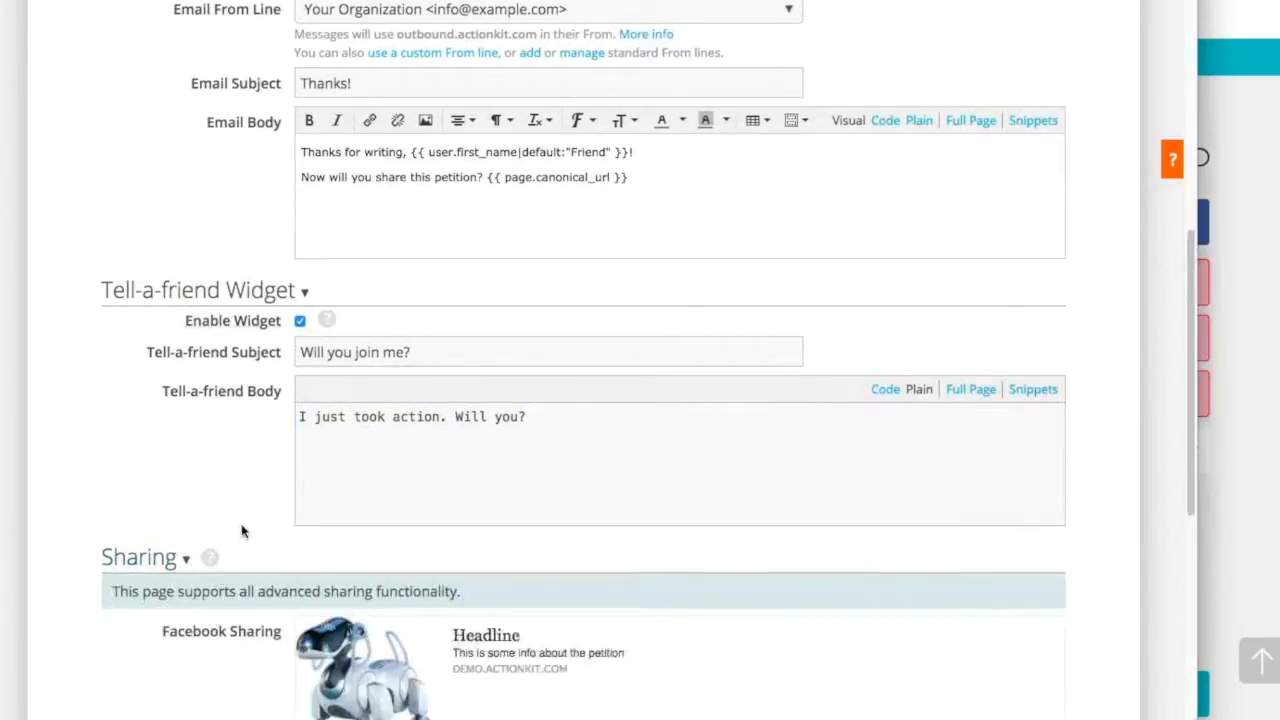
scroll(240, 532, down, 5)
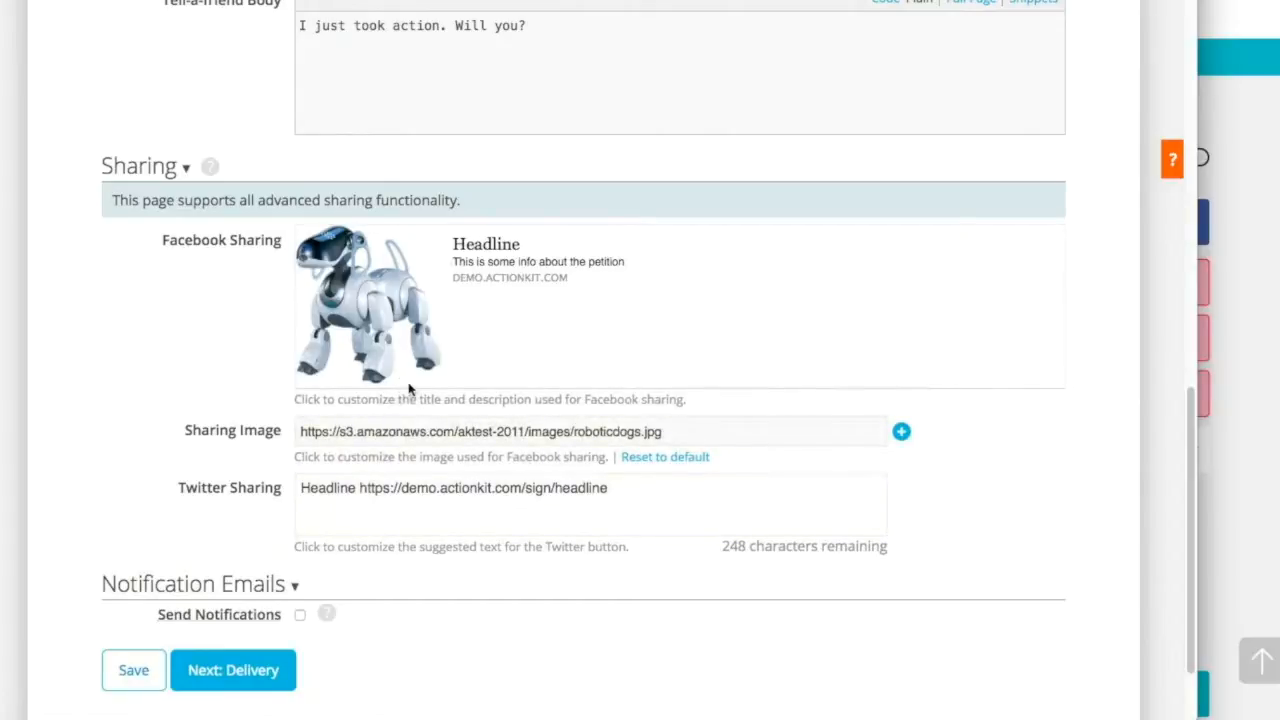
click(513, 262)
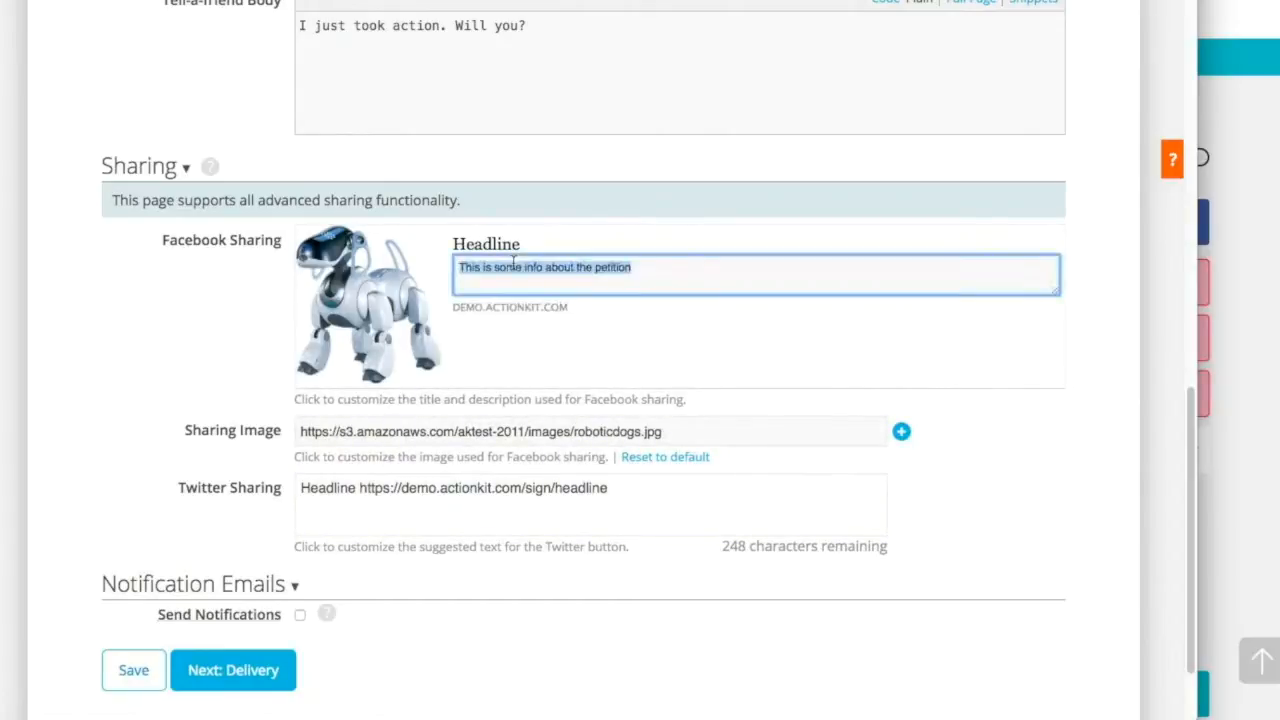
click(128, 542)
Turn on Send Notifications and look through the existing notifications that can be selected.
scroll(128, 542, down, 2)
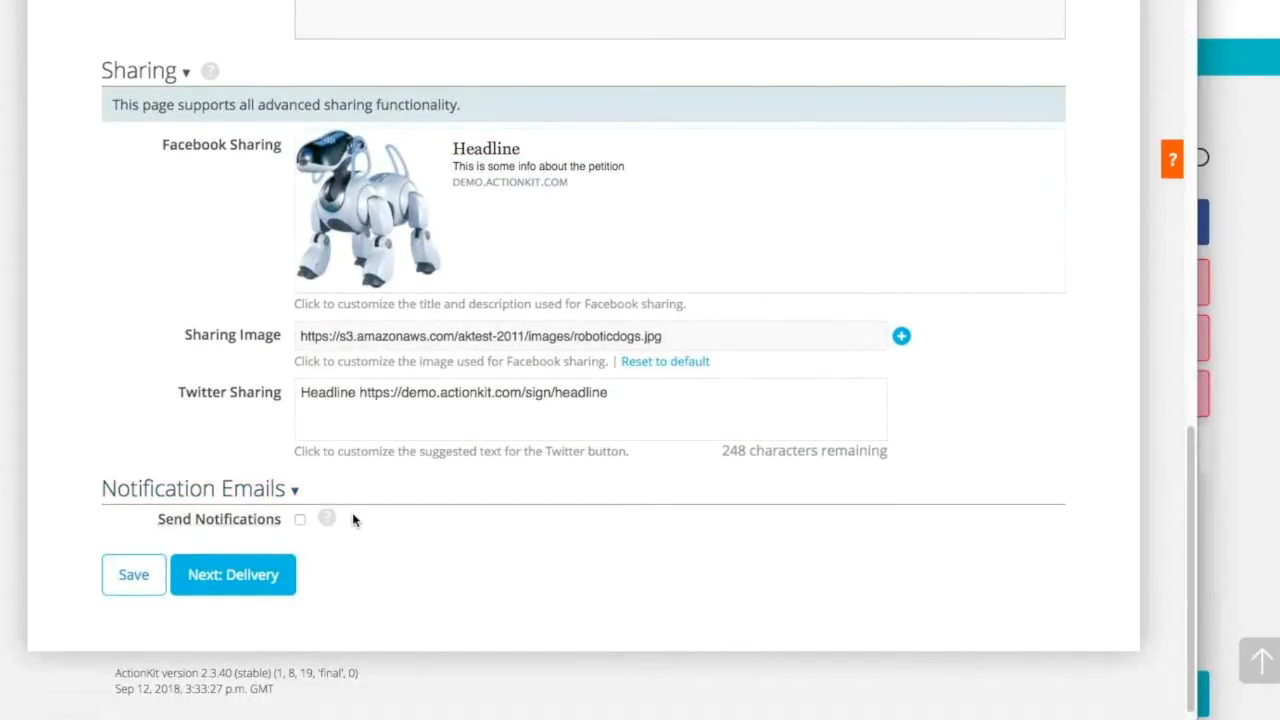
click(299, 521)
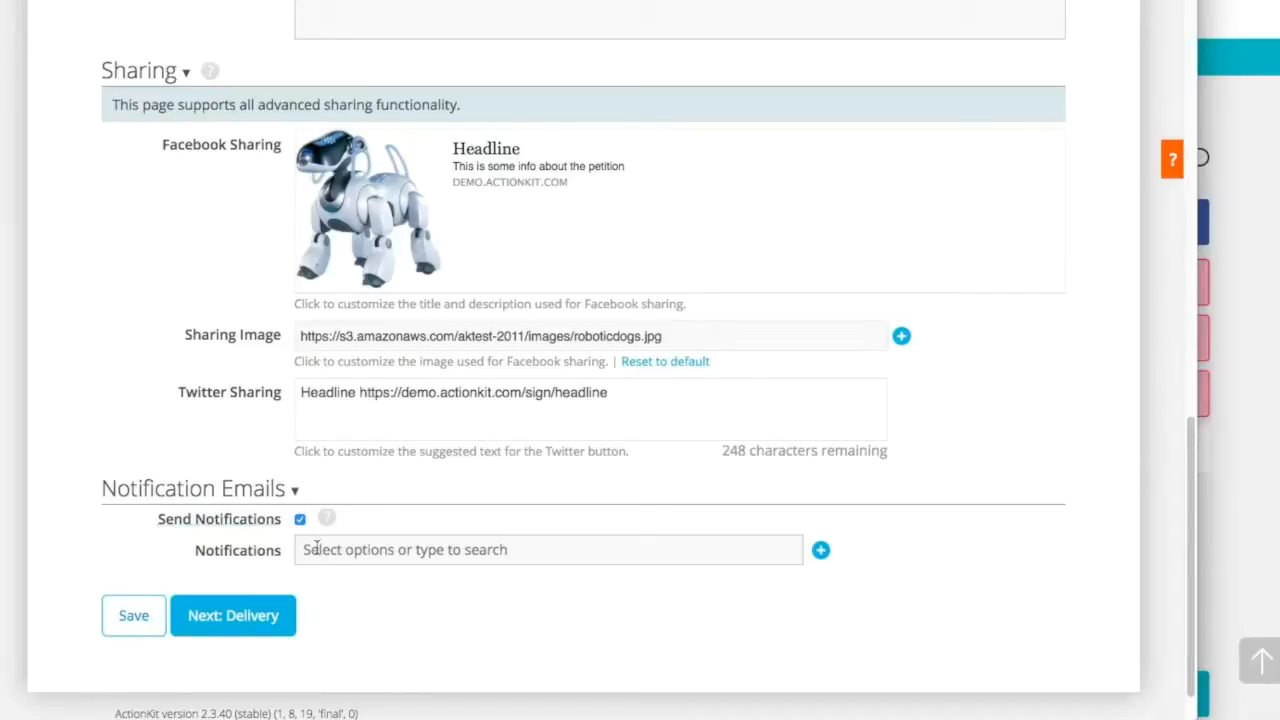
click(733, 550)
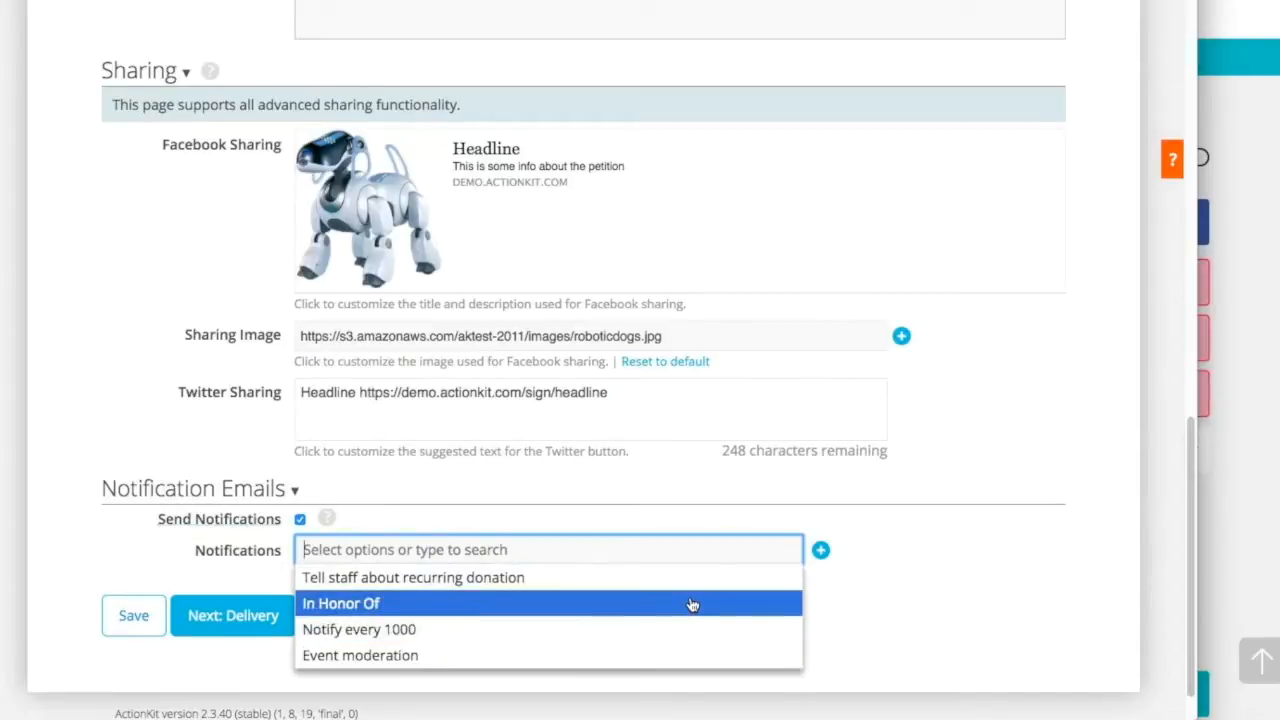
click(883, 575)
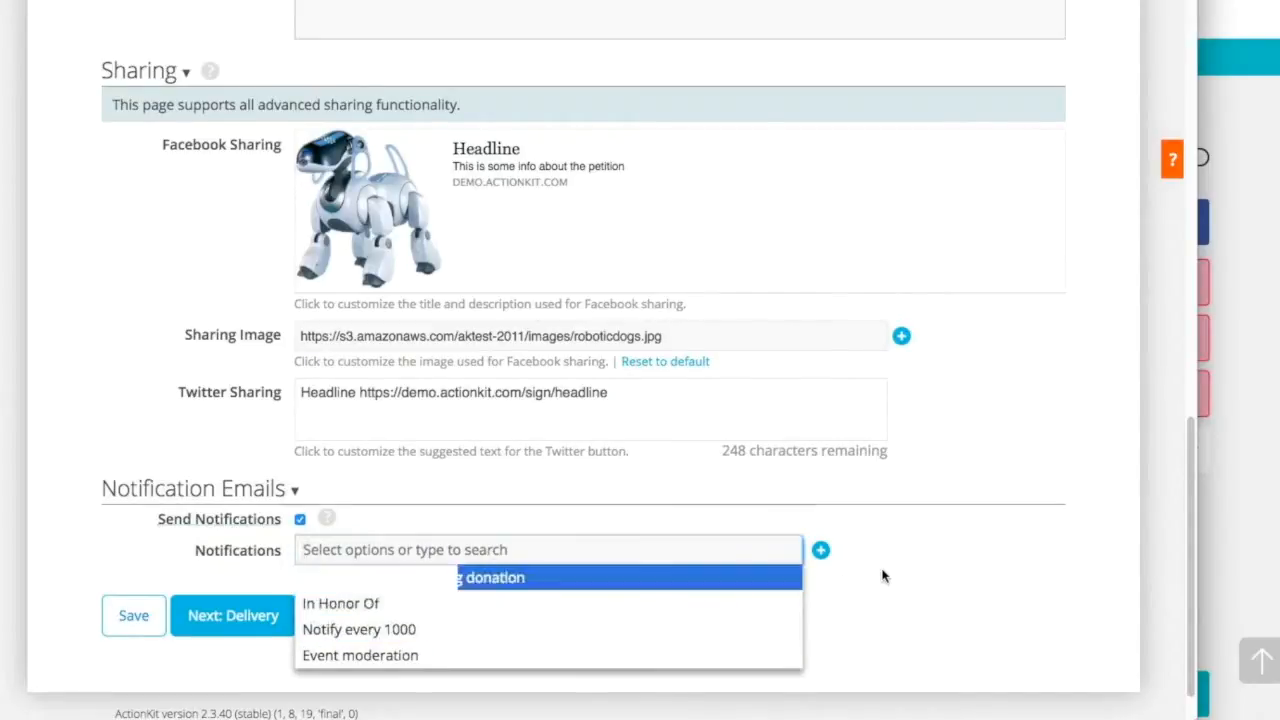
Start creating a new notification email and name it "New volunteer".
click(820, 552)
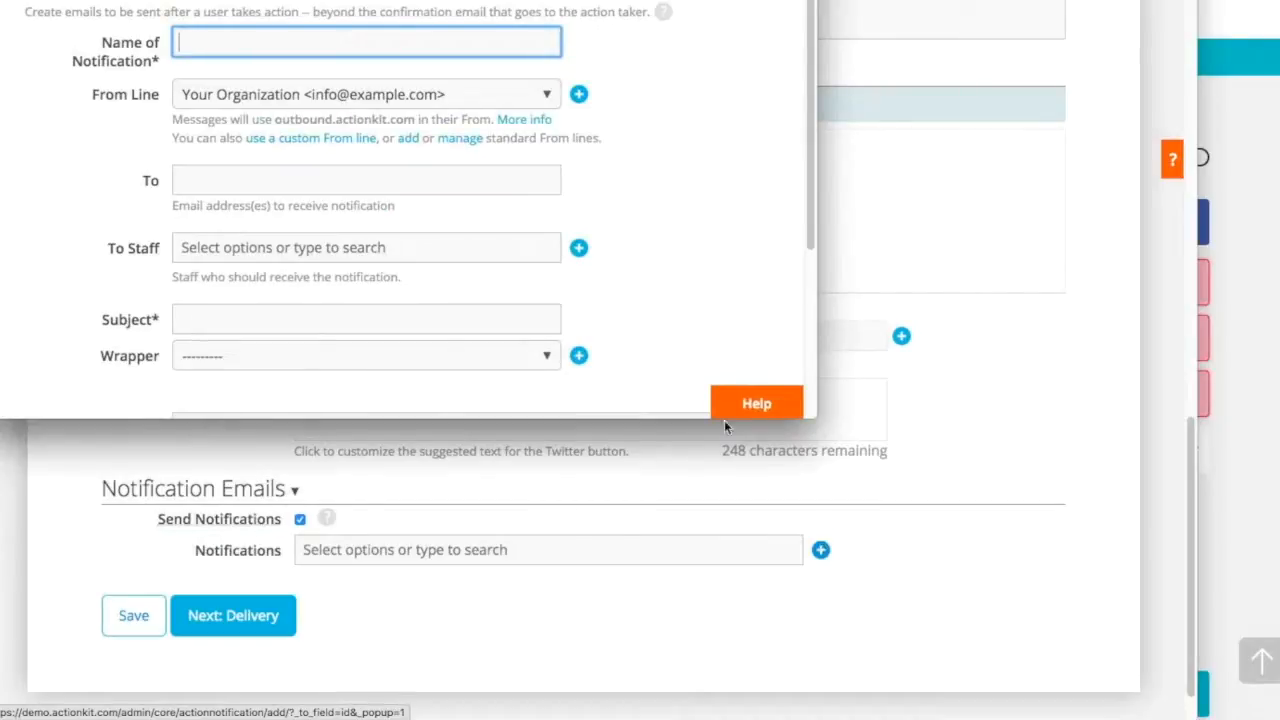
scroll(322, 108, down, 1)
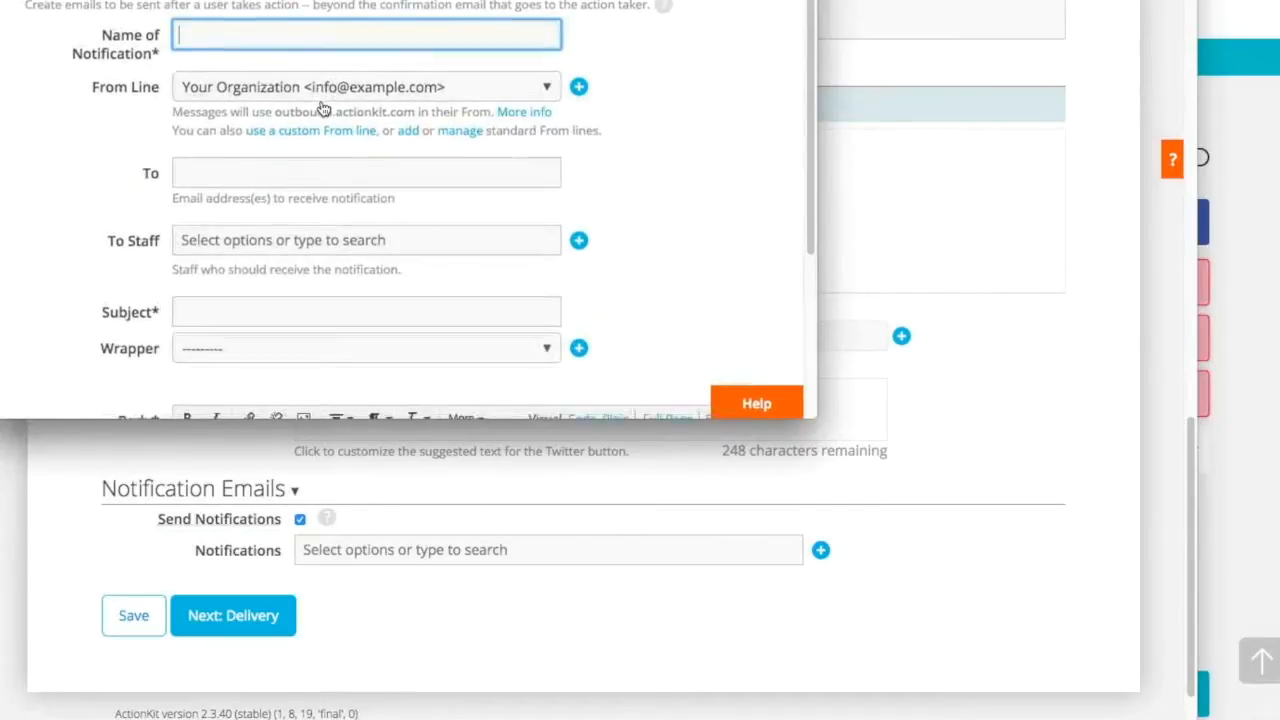
text(Tell)
key(BackSpace)
key(BackSpace)
key(BackSpace)
key(BackSpace)
text(New volunteer)
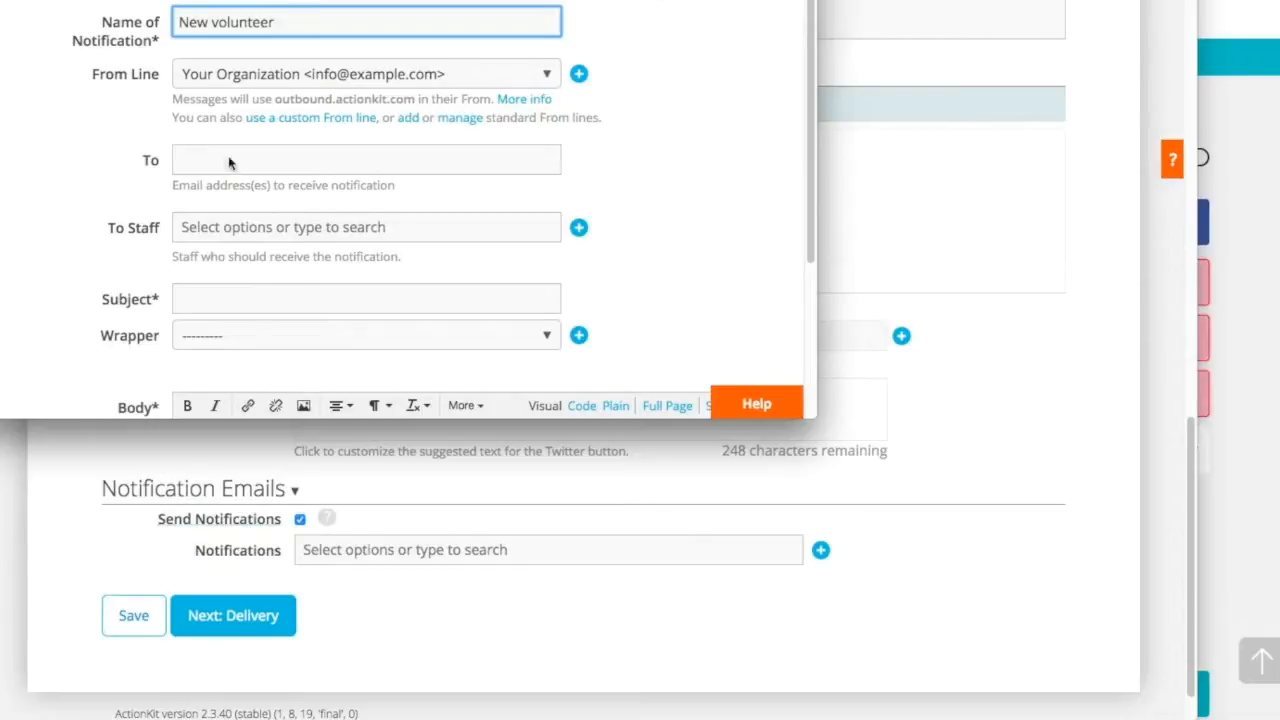
Examine the new notification's recipient, subject, wrapper and body fields and the Users snippets available for its body.
scroll(228, 163, down, 1)
click(200, 98)
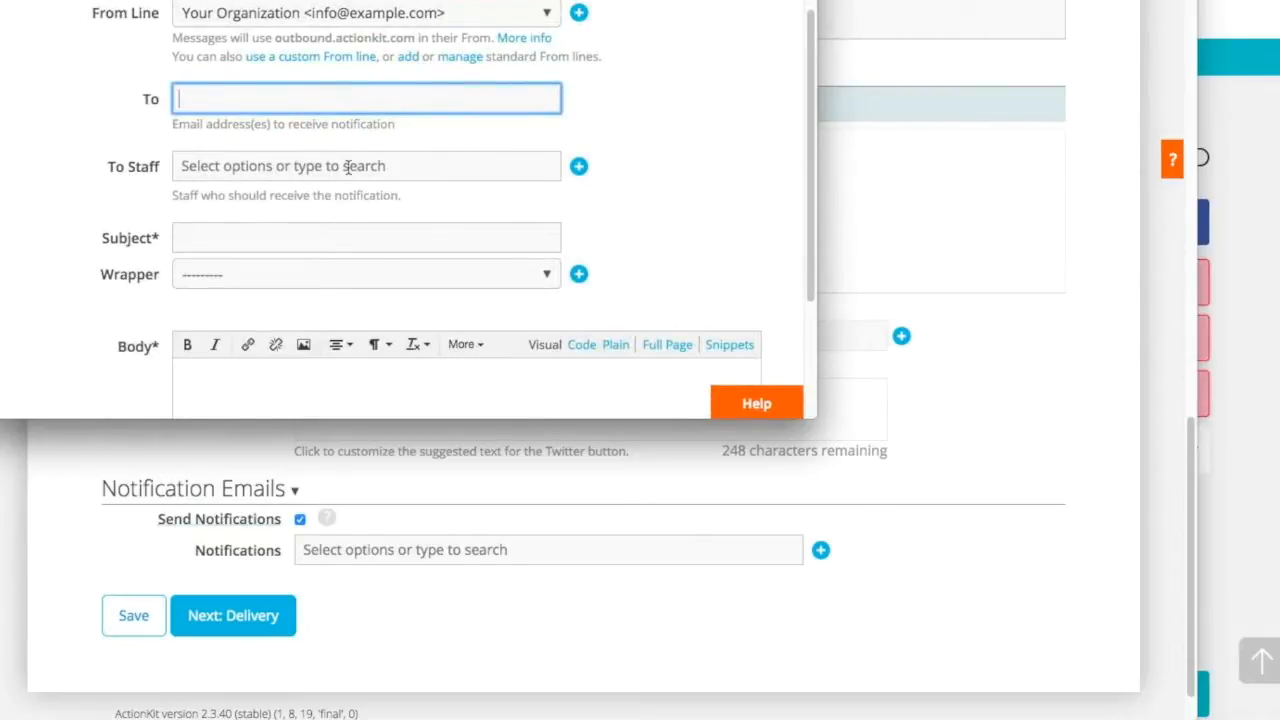
scroll(245, 276, down, 2)
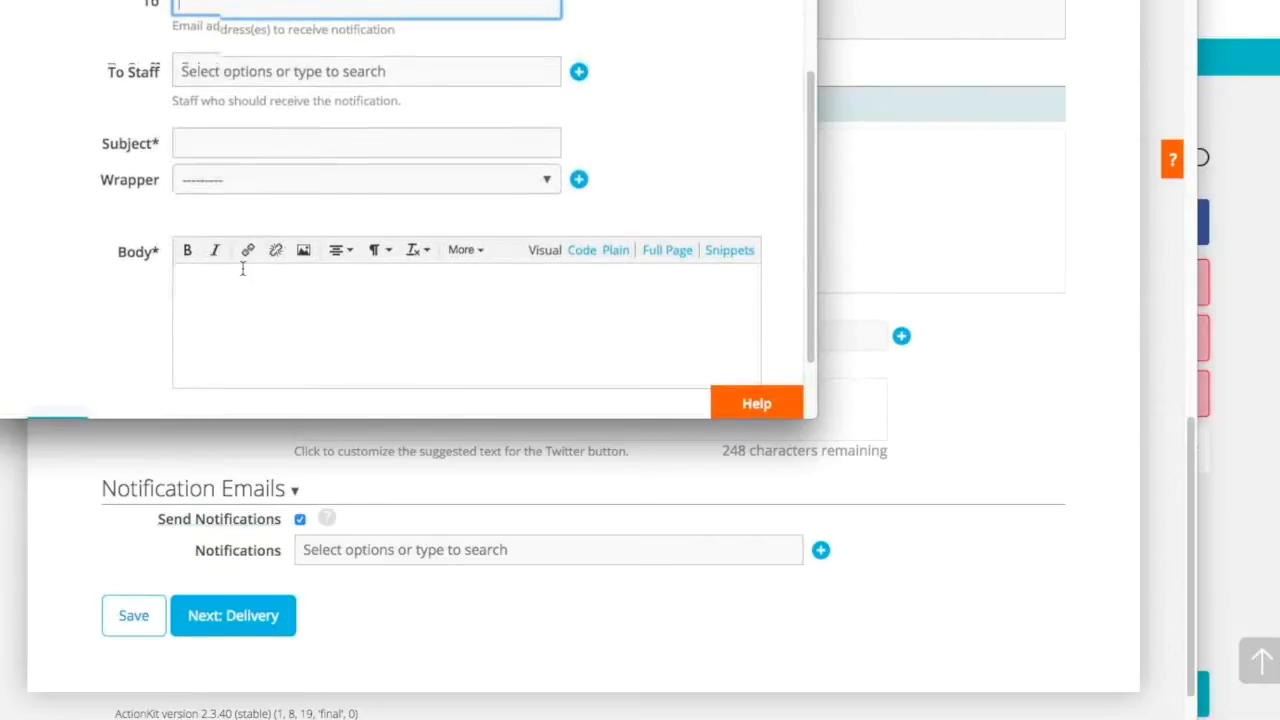
scroll(307, 334, down, 1)
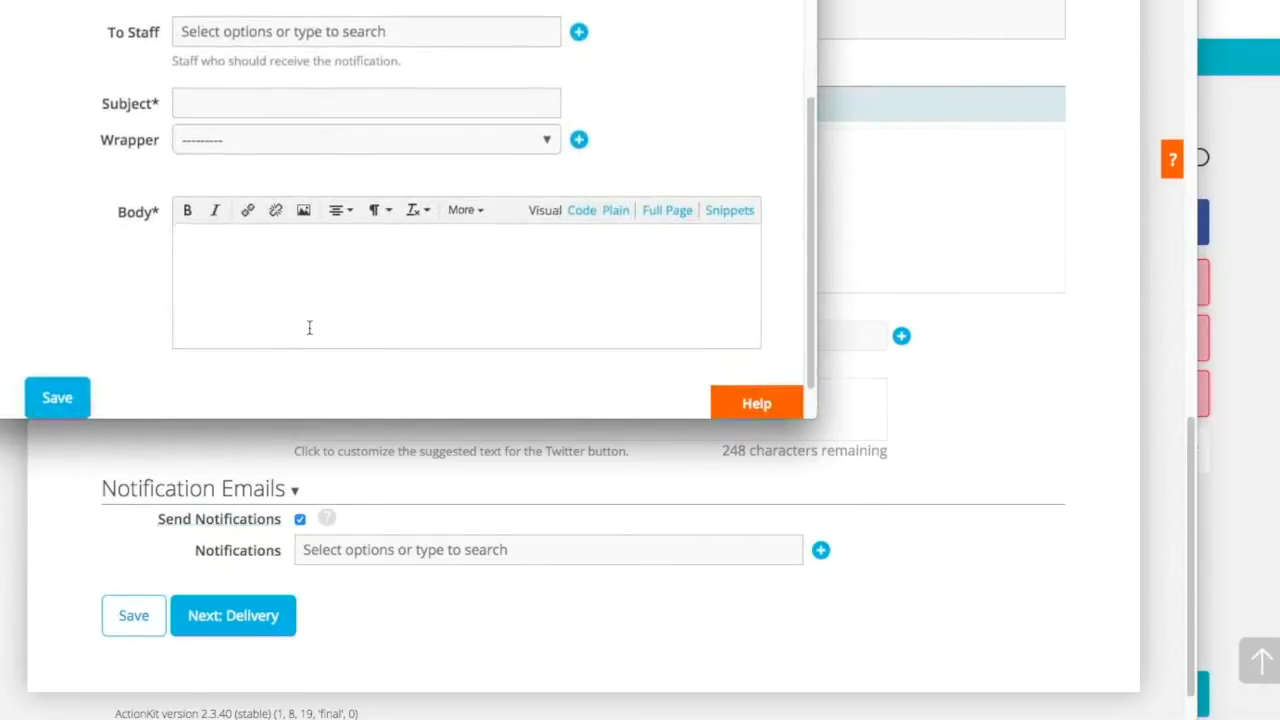
click(745, 214)
click(652, 187)
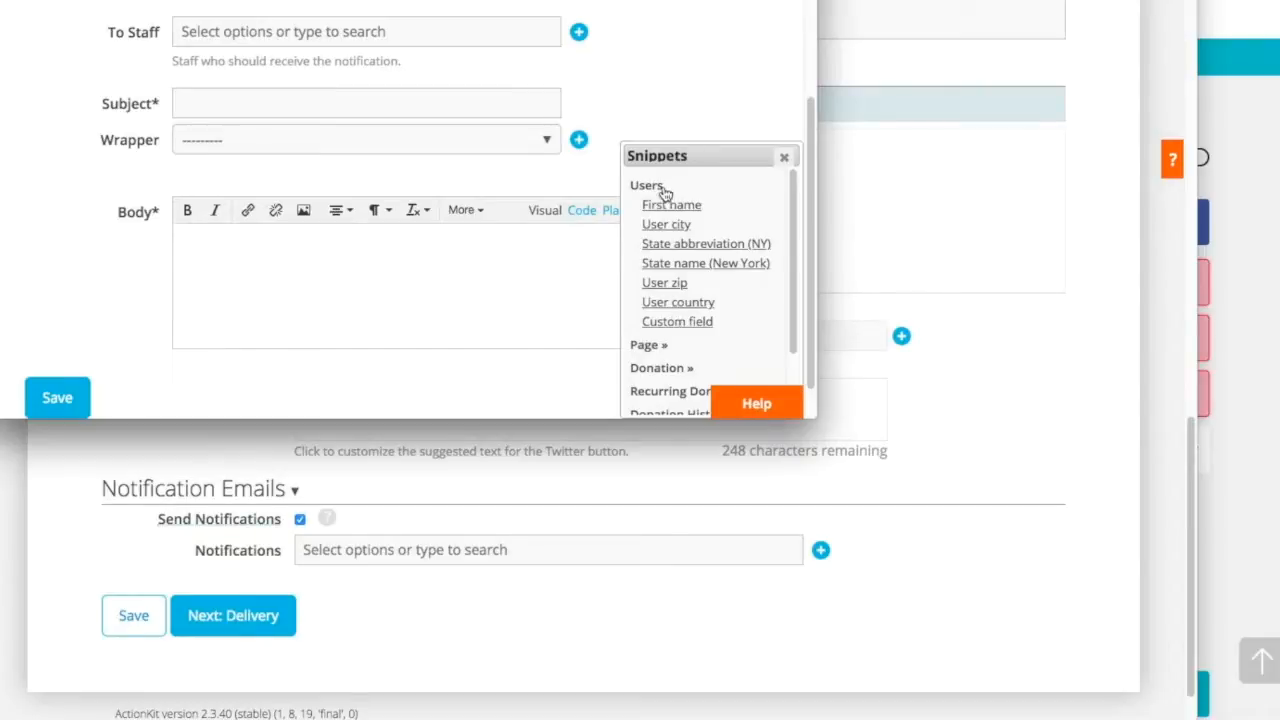
click(650, 186)
click(784, 158)
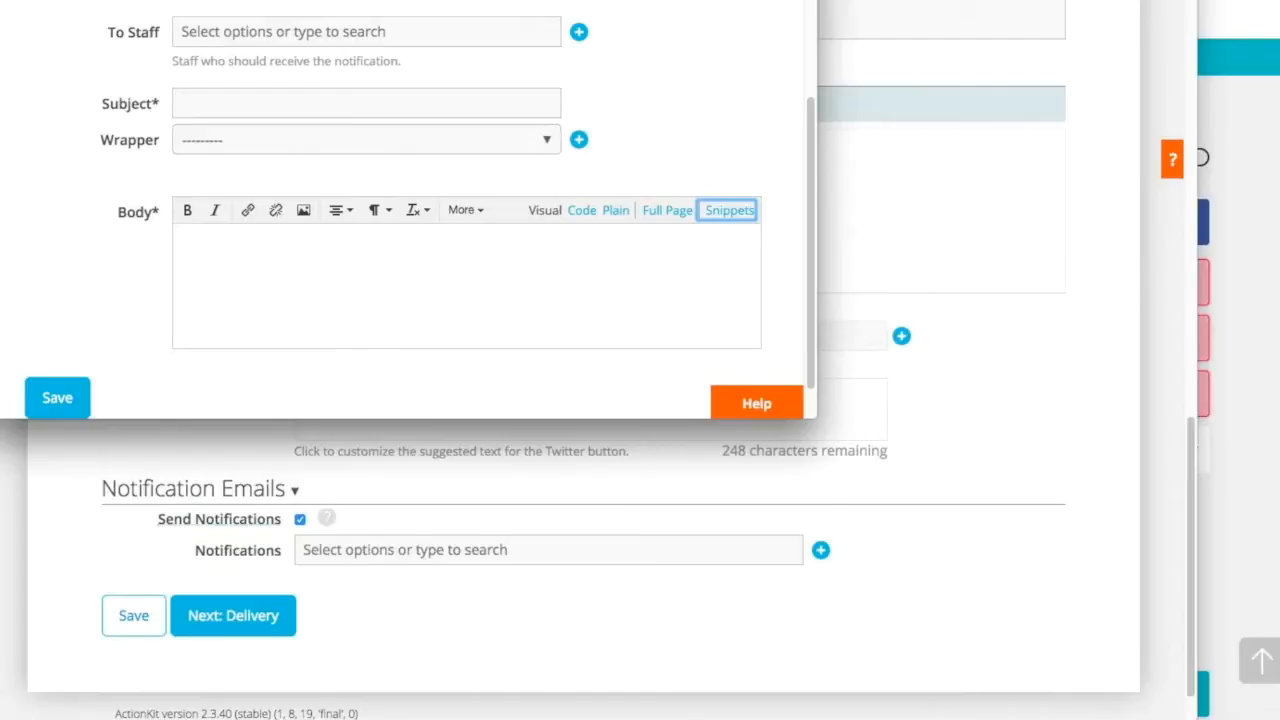
Discard the new notification and turn off Send Notifications, continuing to the petition's Delivery settings.
click(800, 197)
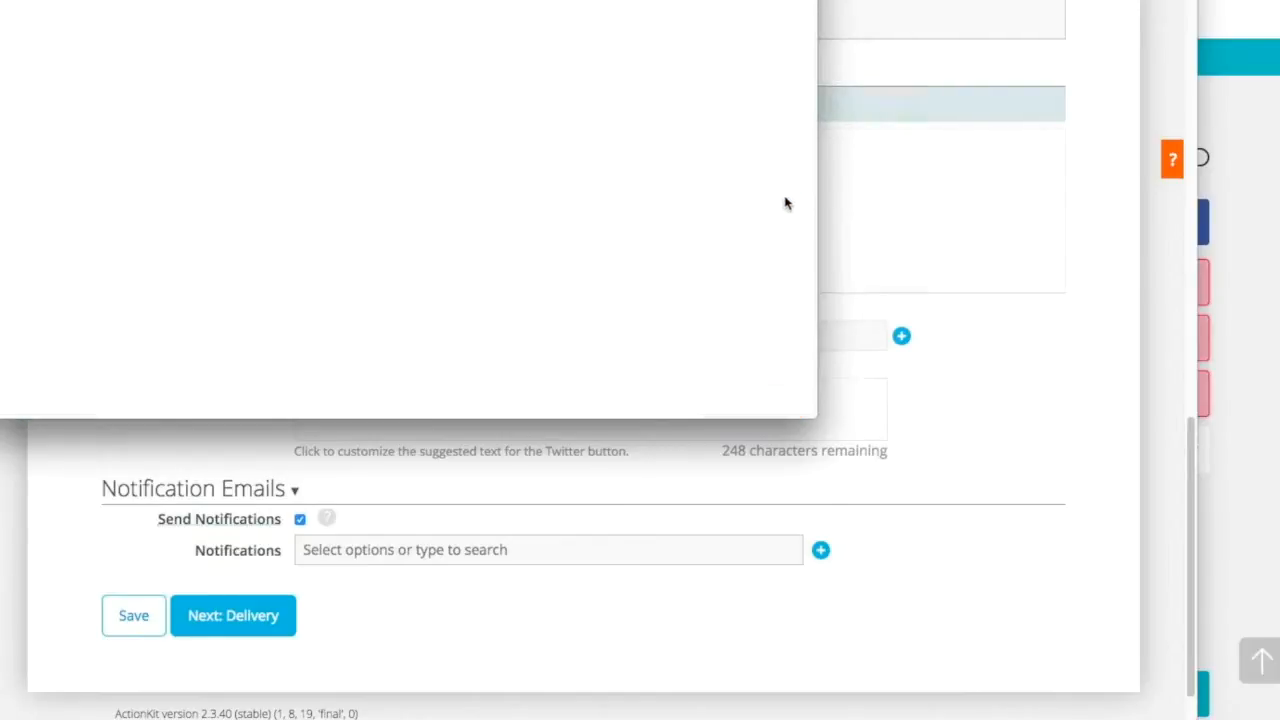
click(300, 519)
click(265, 580)
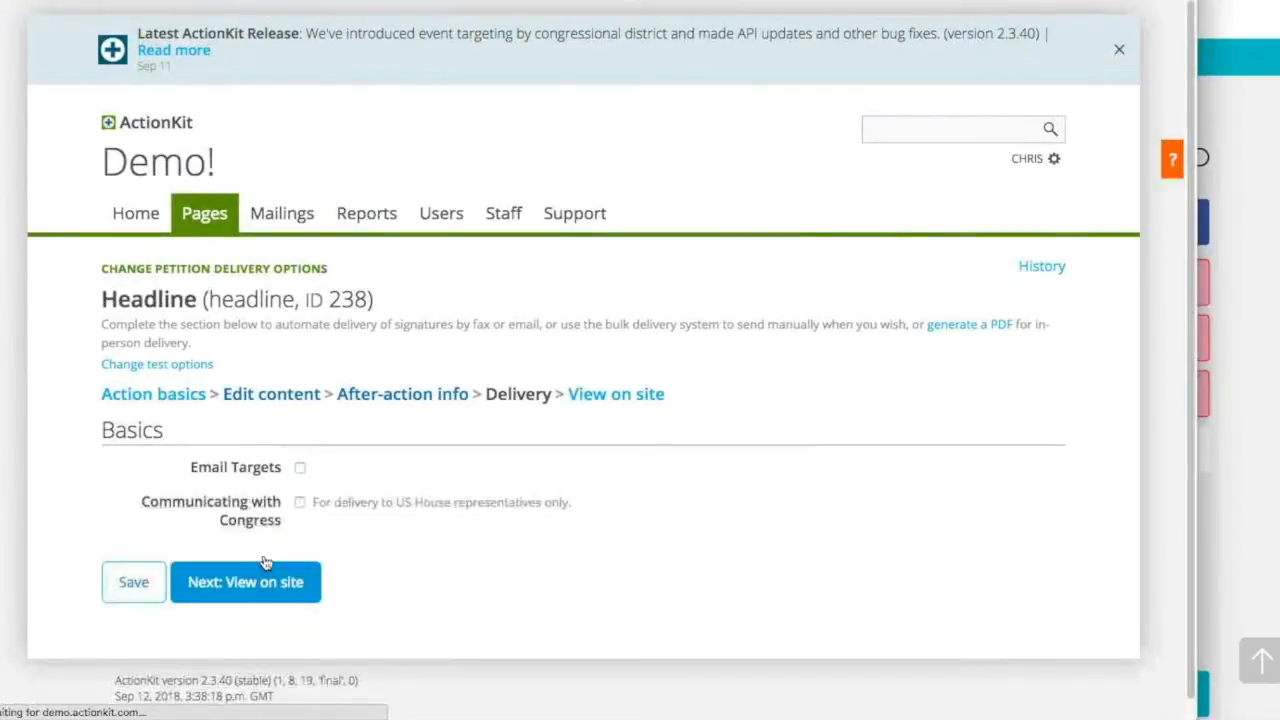
Review the petition's delivery options and the basics and target groups of the existing Contact Us letter page.
scroll(150, 448, down, 1)
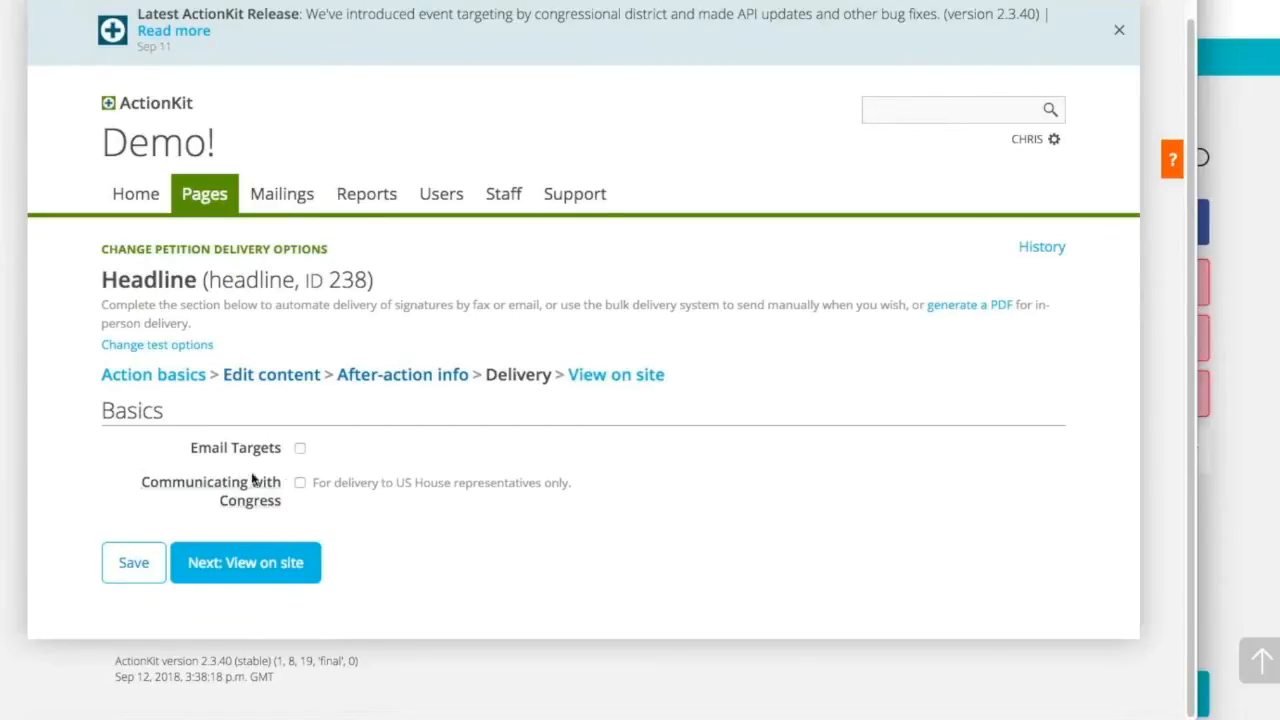
mouse_move(232, 498)
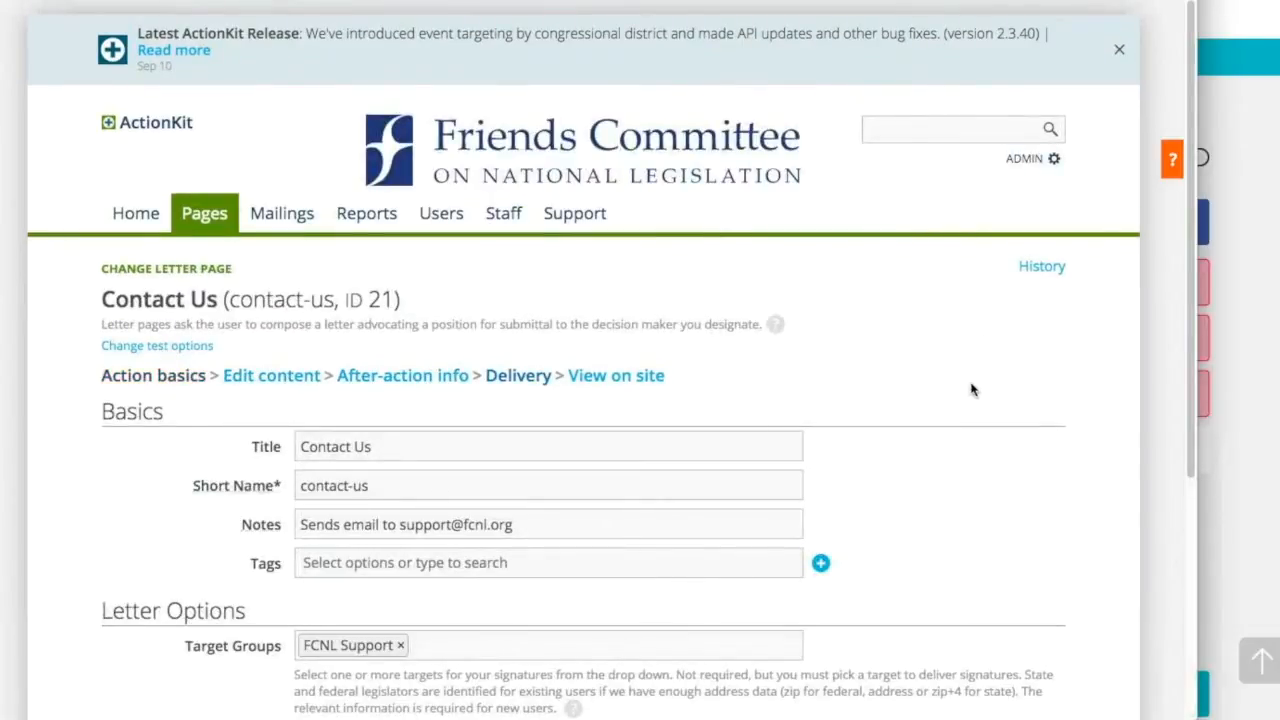
scroll(968, 398, down, 3)
scroll(966, 403, down, 1)
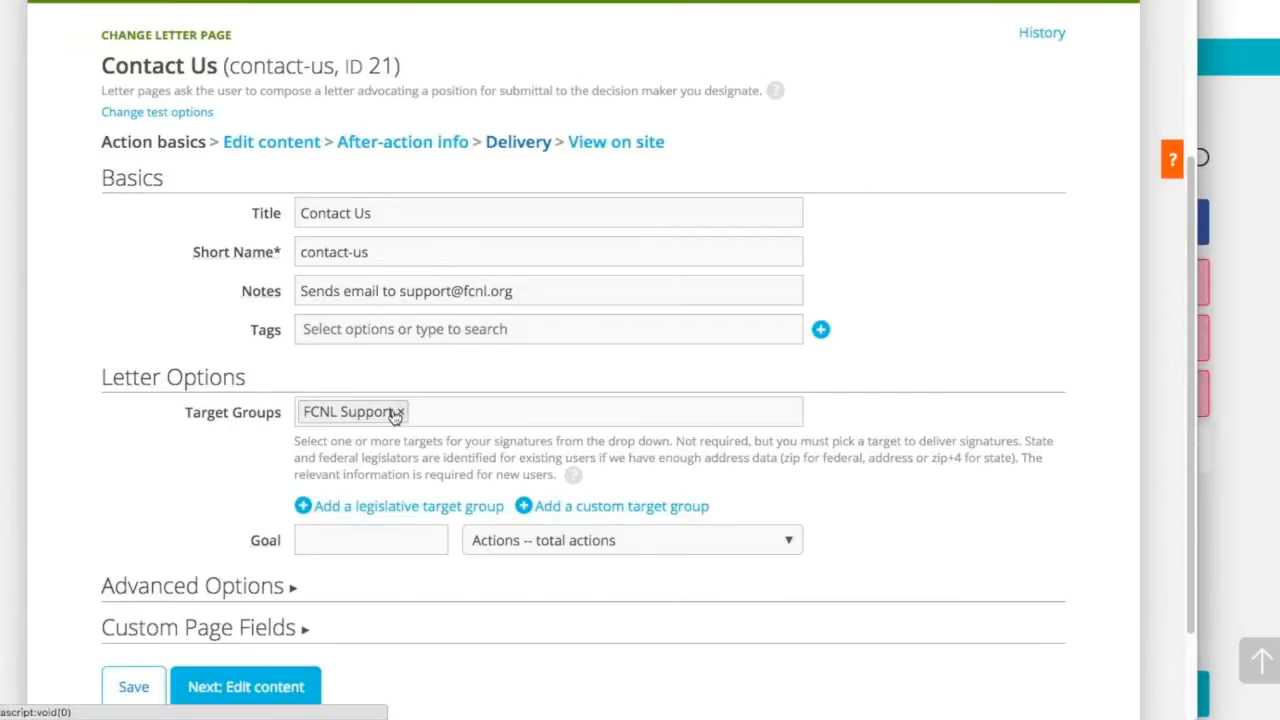
Open the Contact Us page's Delivery settings and examine the available delivery approaches for emailing targets.
click(503, 147)
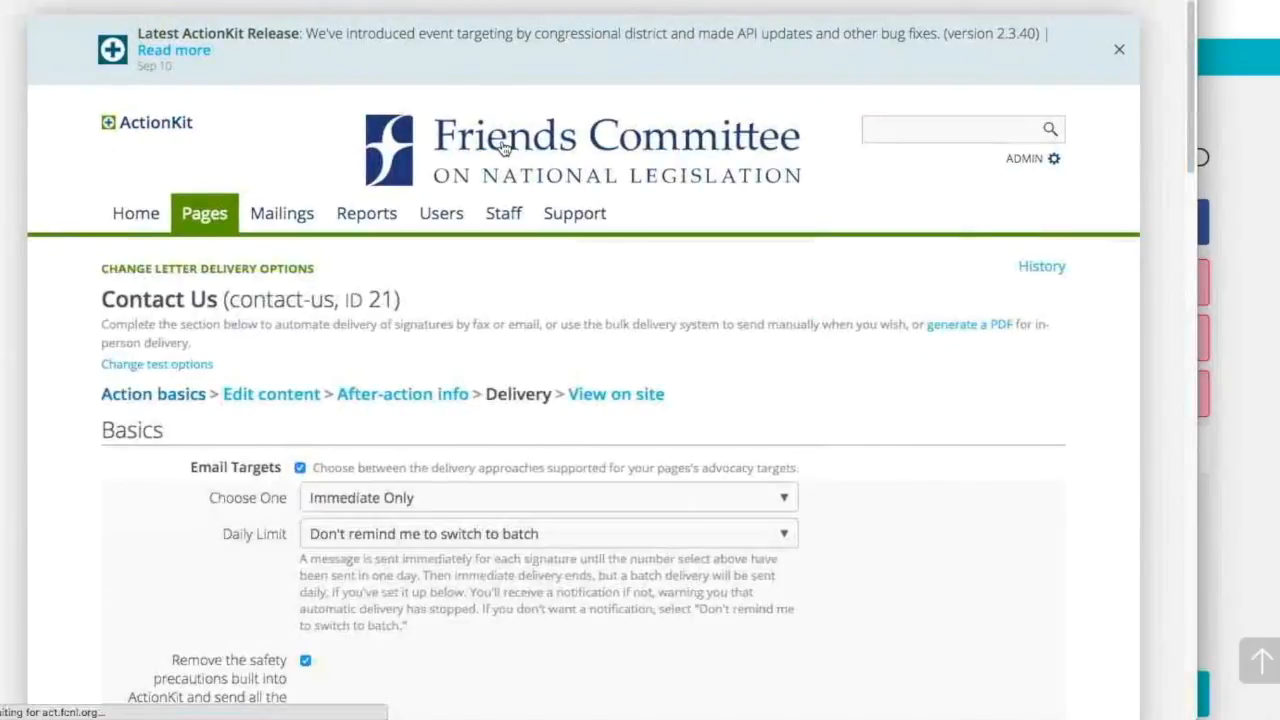
scroll(248, 413, down, 3)
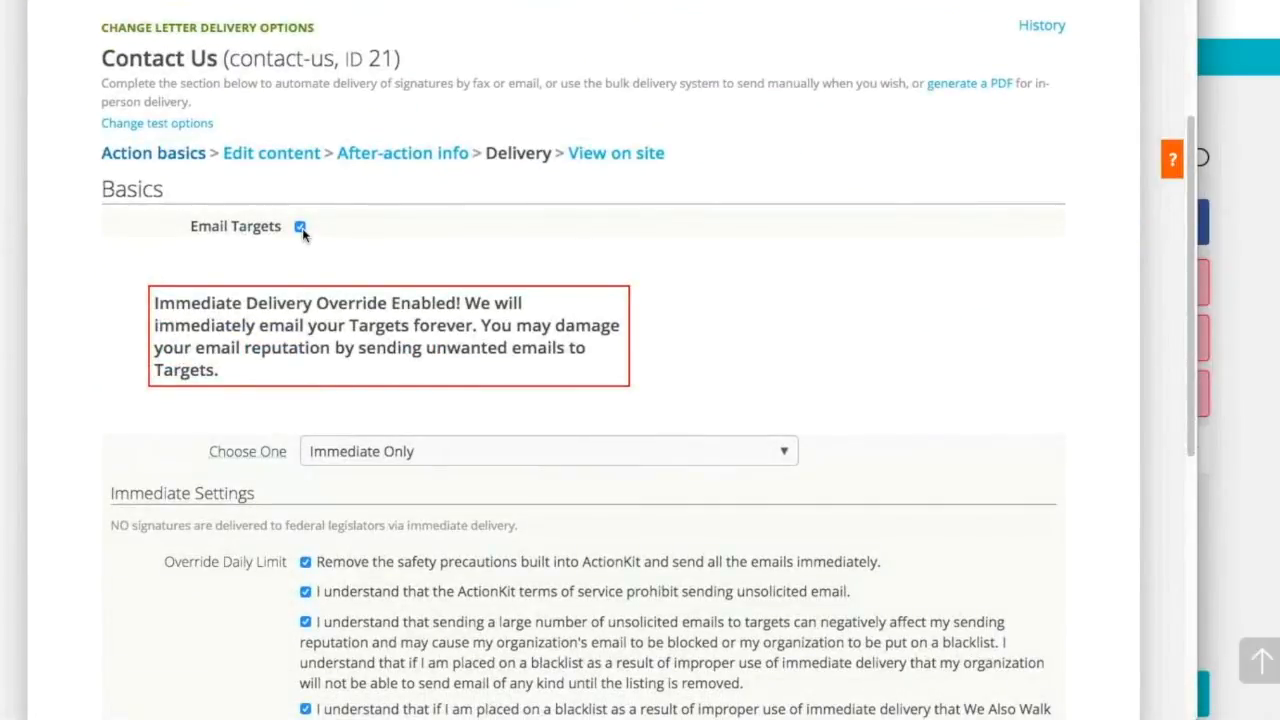
scroll(312, 450, down, 2)
click(423, 284)
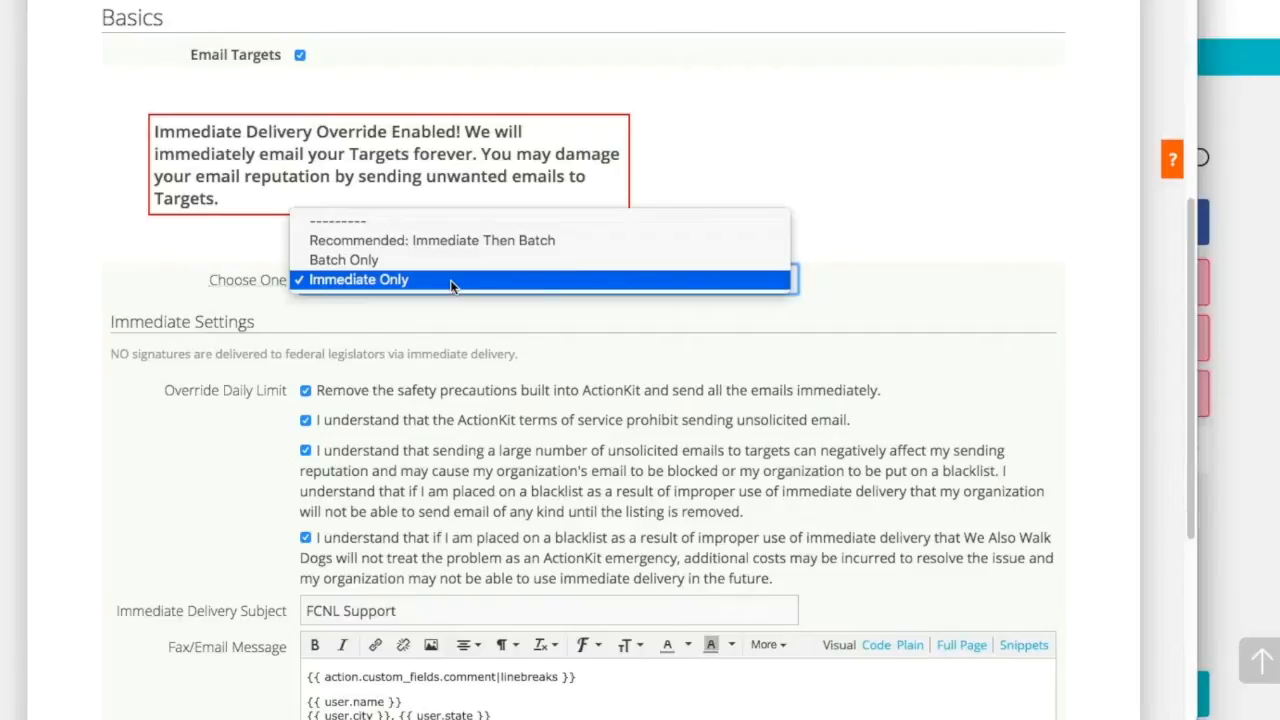
click(455, 283)
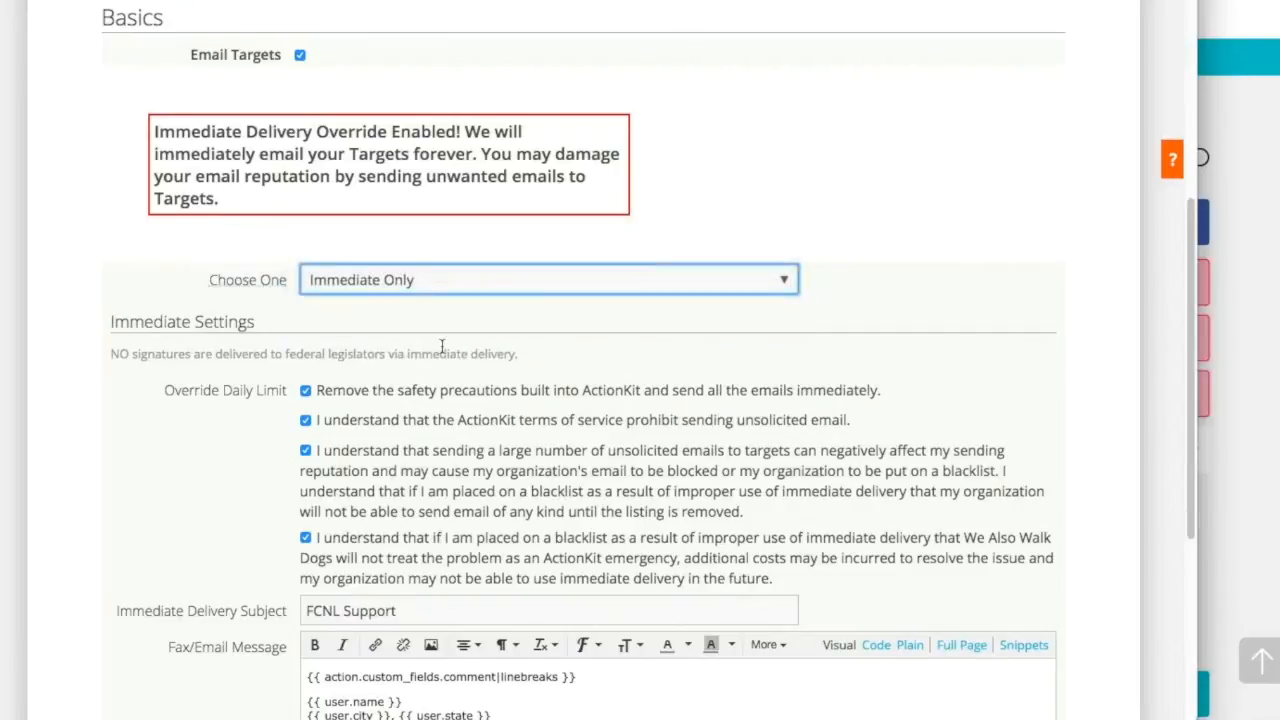
Examine the Contact Us page's Immediate Only delivery settings, including the daily limit override, delivery subject, message and Communicating with Congress option.
scroll(438, 343, down, 1)
scroll(438, 343, down, 2)
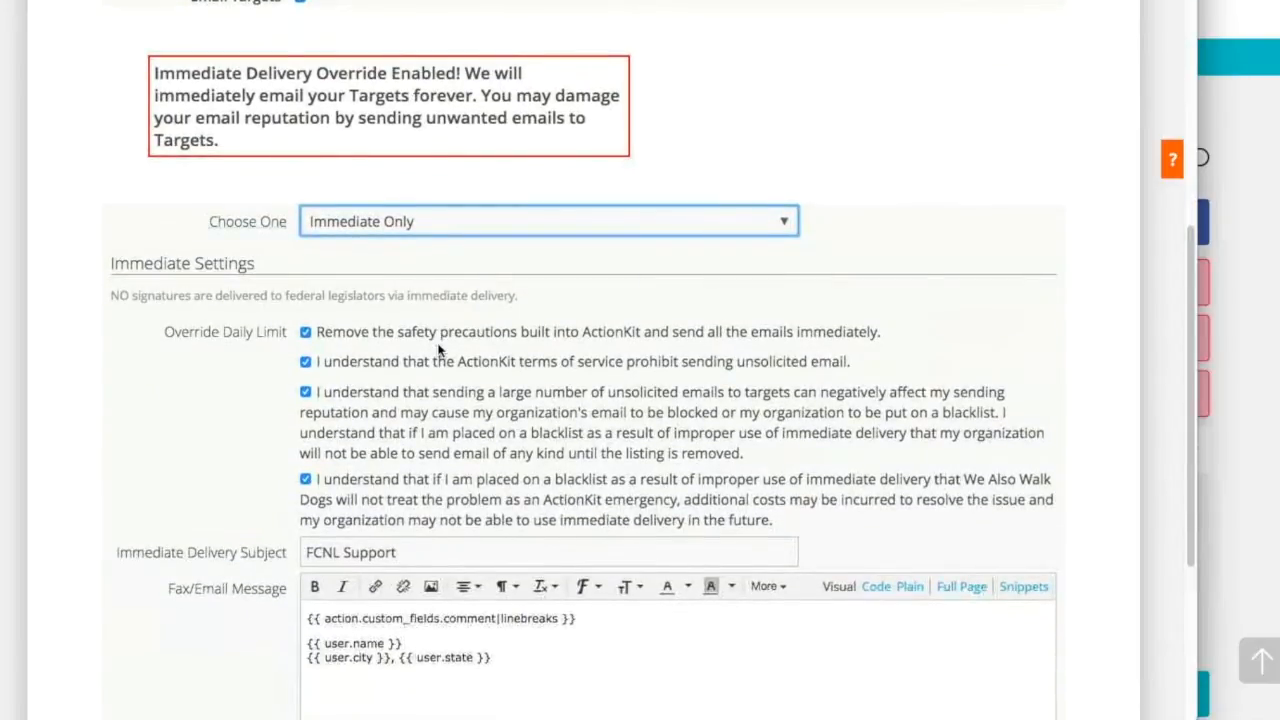
scroll(238, 484, down, 3)
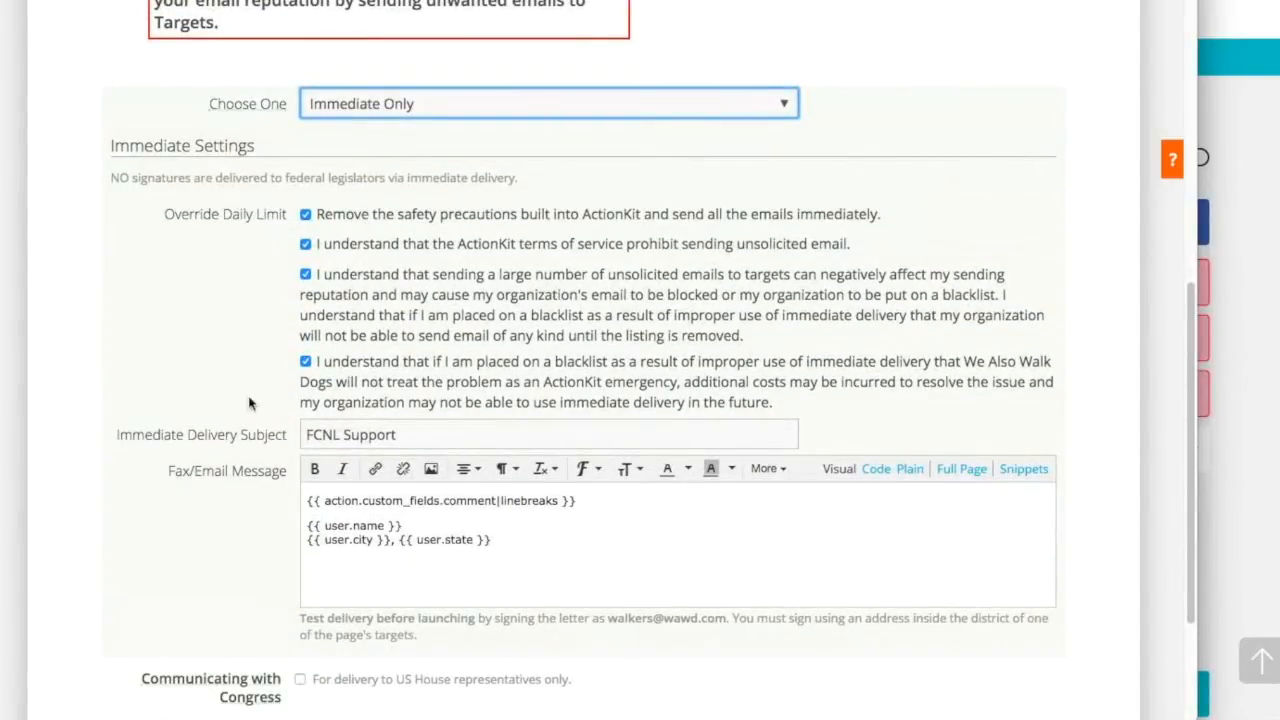
scroll(509, 381, down, 1)
scroll(509, 384, down, 1)
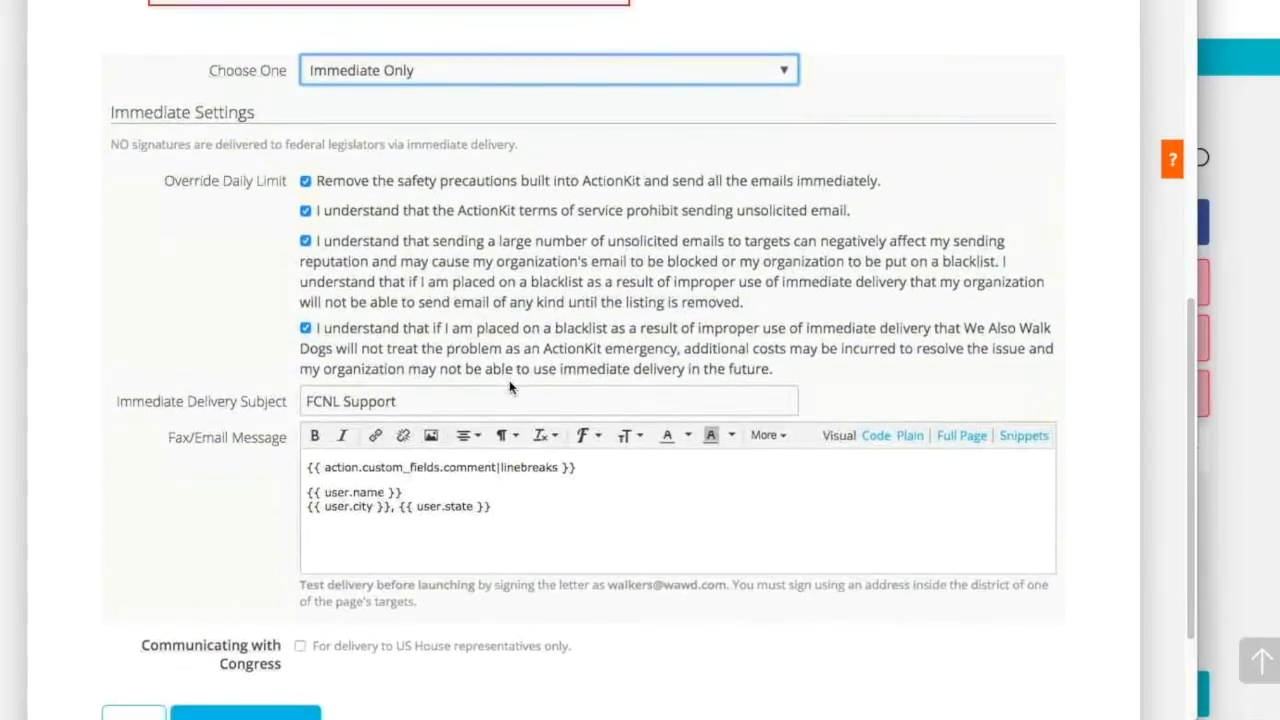
scroll(522, 366, down, 1)
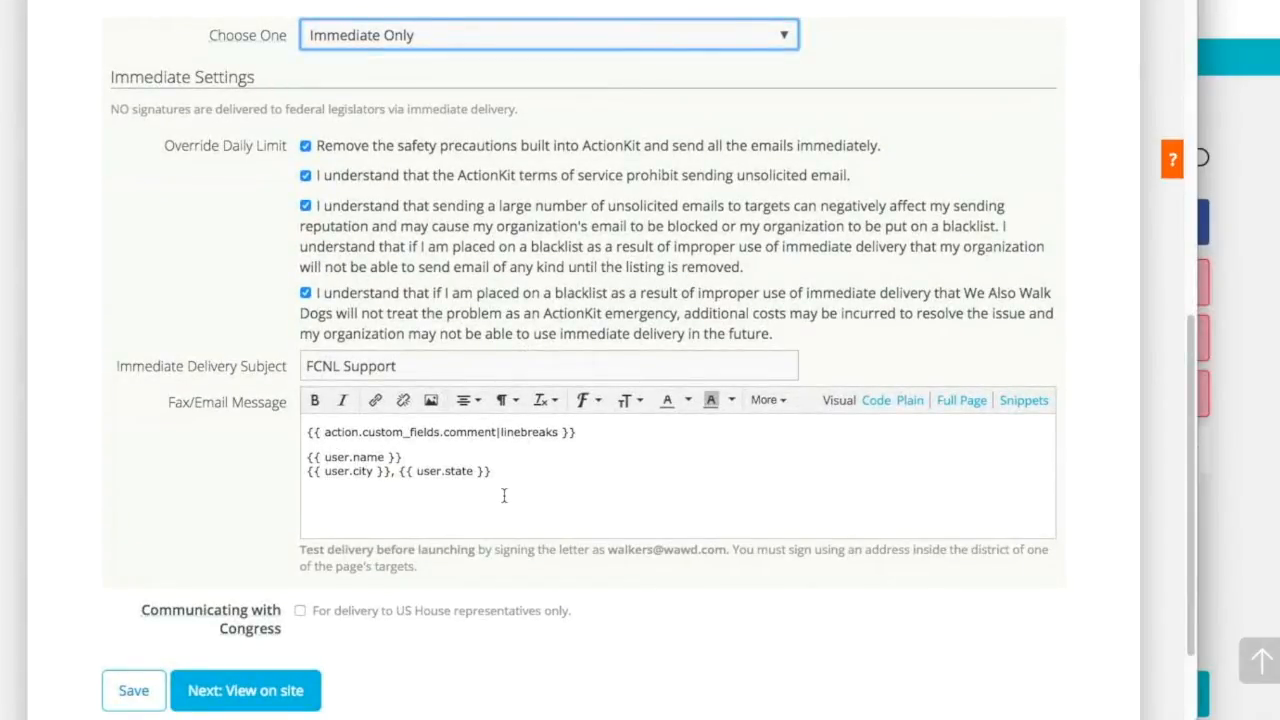
scroll(504, 495, down, 2)
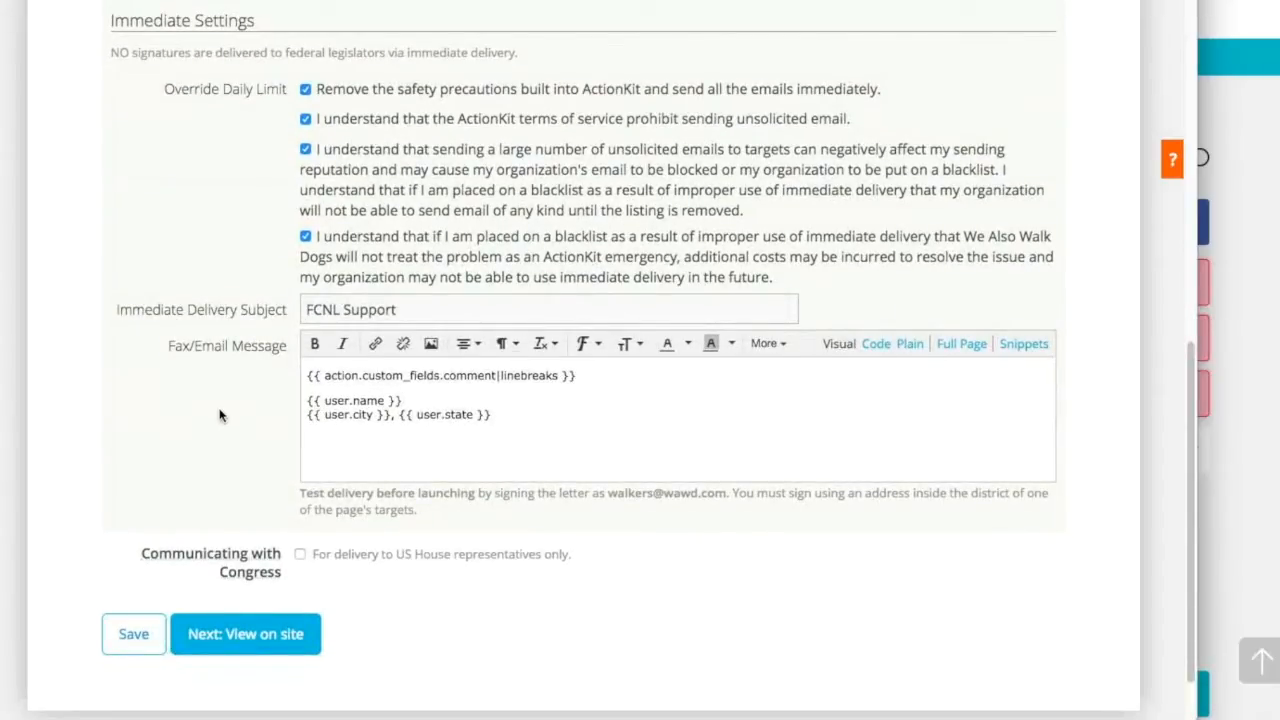
scroll(220, 415, up, 1)
scroll(220, 415, down, 1)
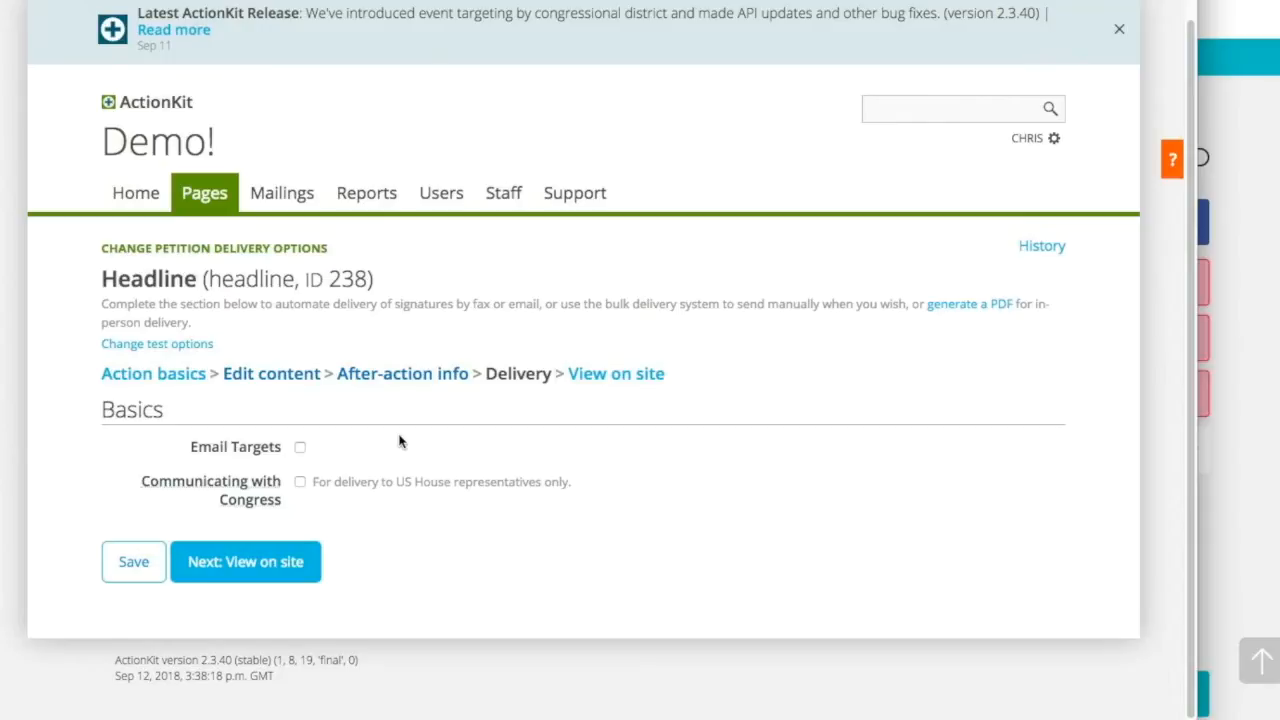
Continue from the petition's Delivery settings to the live page and sign it with the autofilled name, email address and ZIP code.
drag(489, 376, 549, 379)
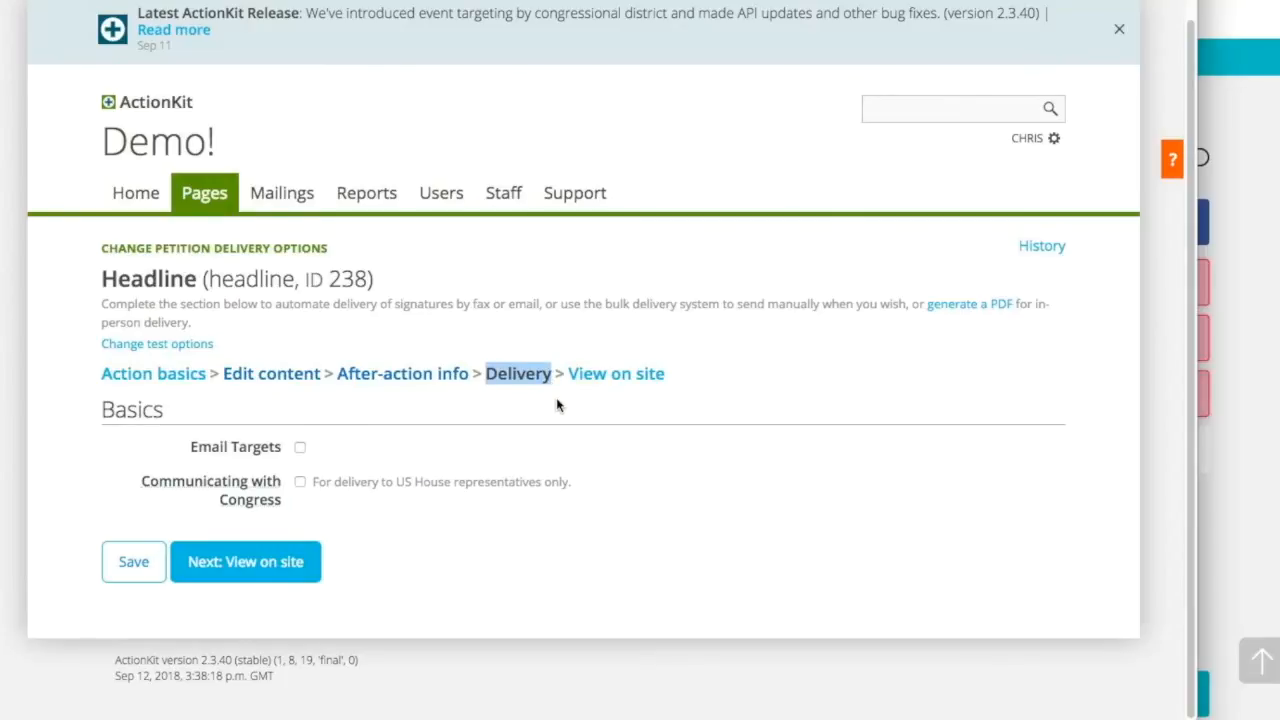
click(281, 563)
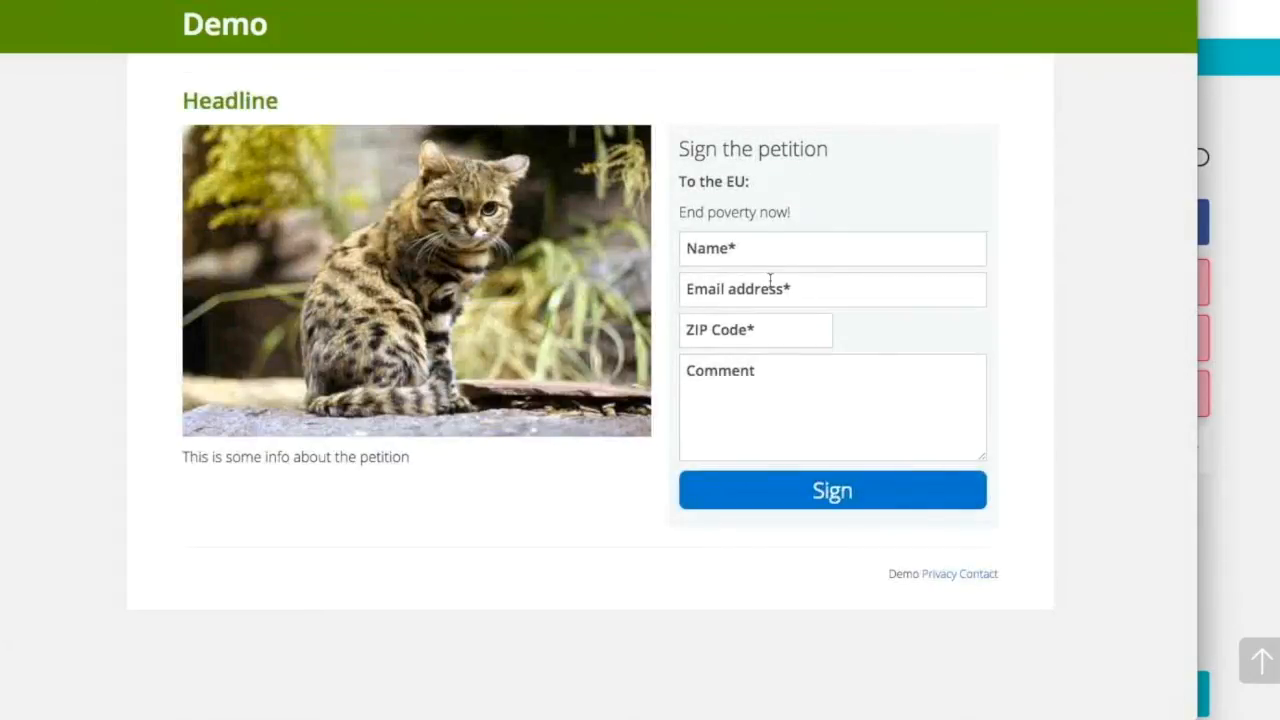
click(757, 246)
click(764, 279)
click(766, 289)
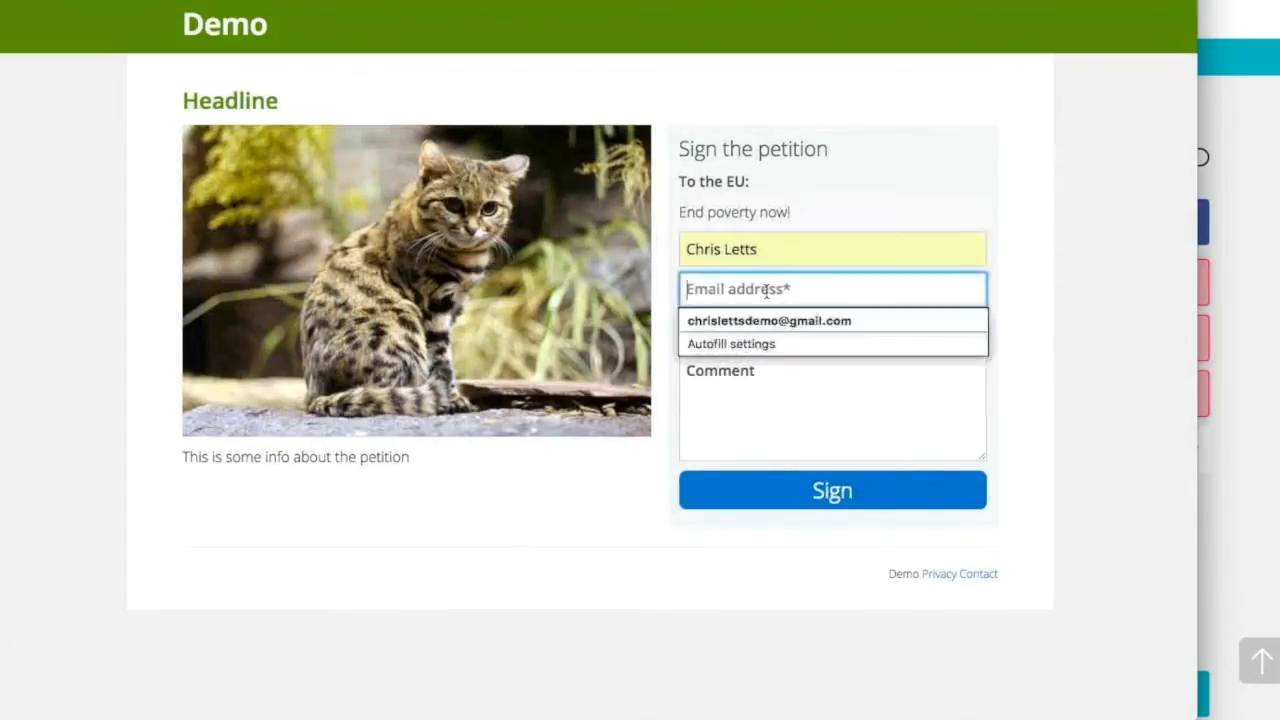
click(765, 320)
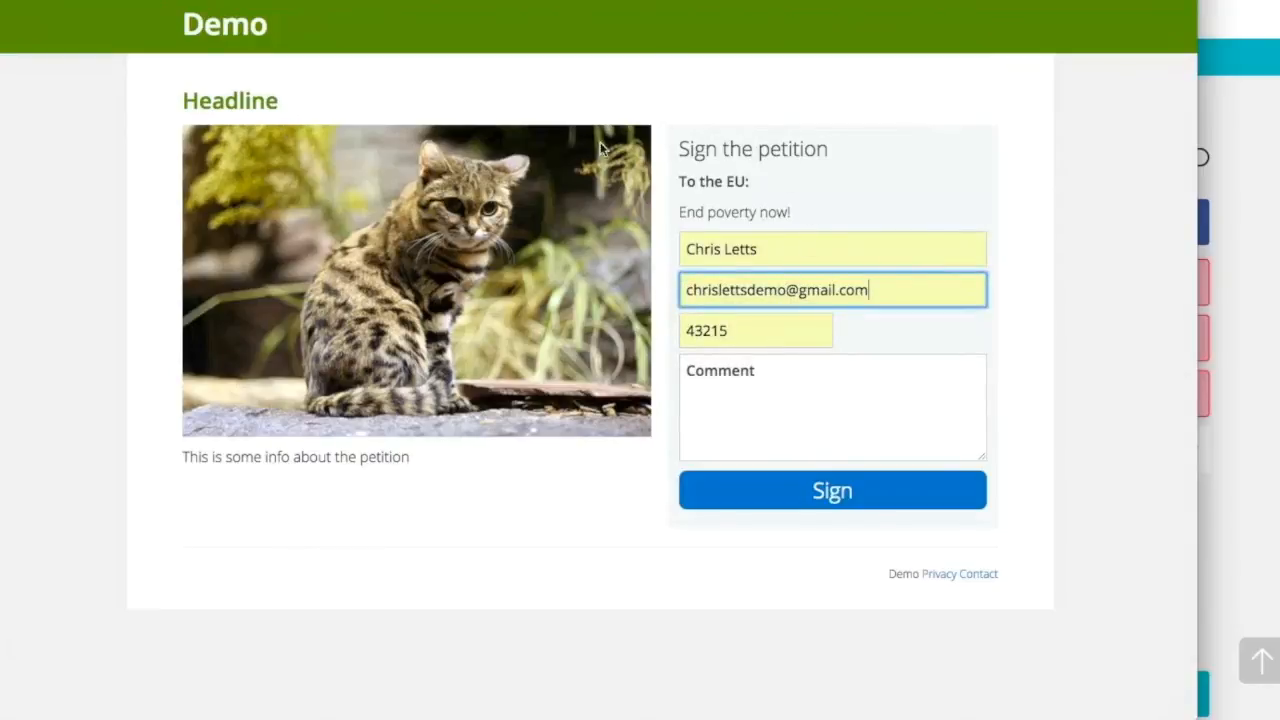
click(785, 489)
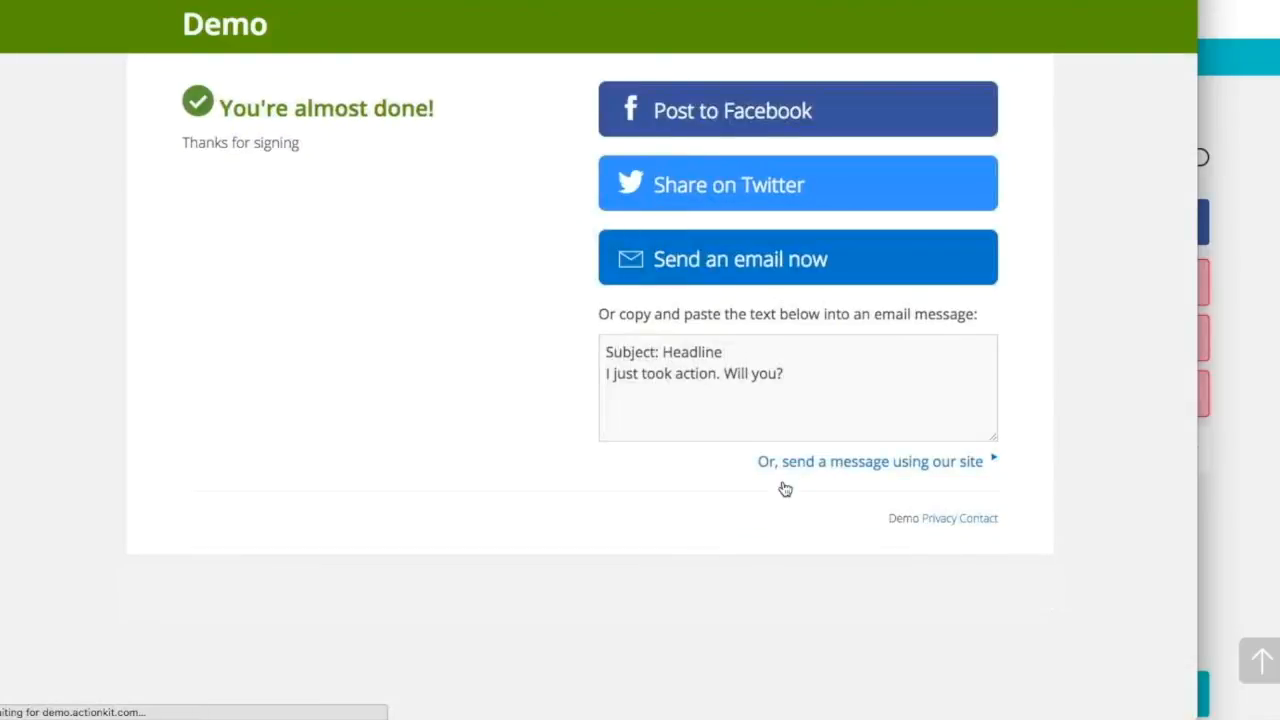
Review the thank-you text and the suggested email message on the petition's after-action page.
drag(300, 143, 182, 140)
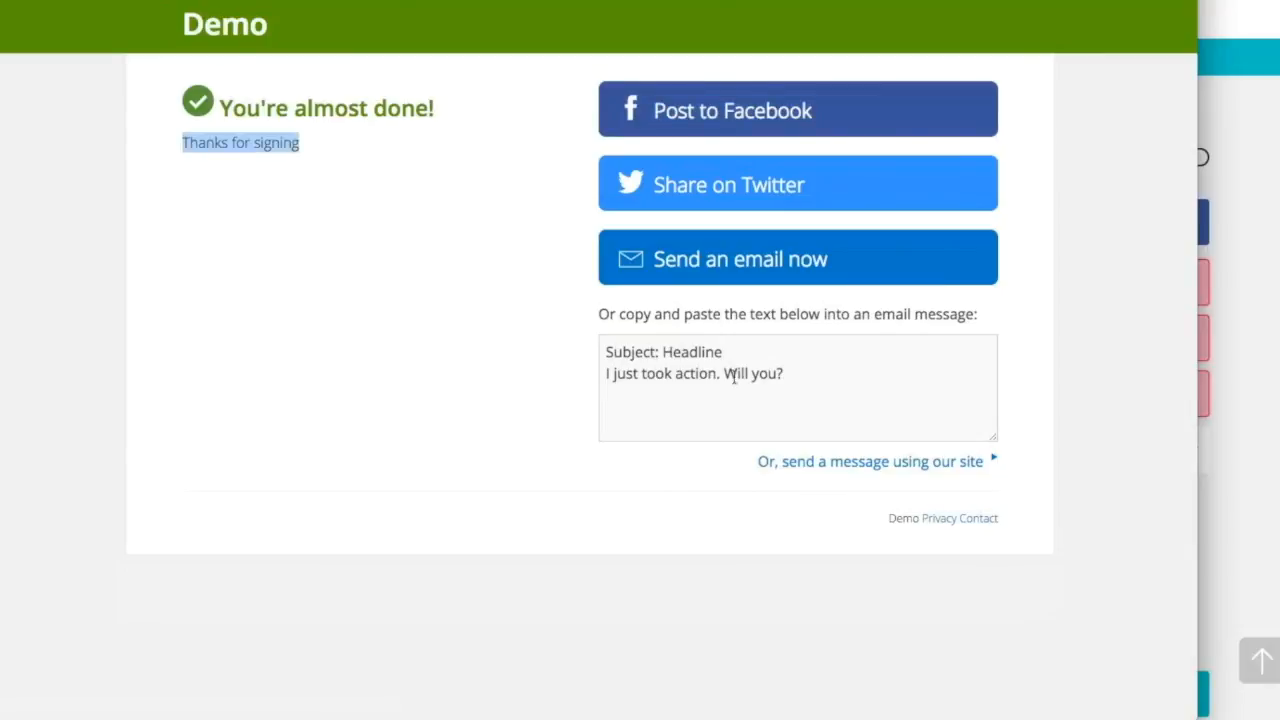
click(789, 374)
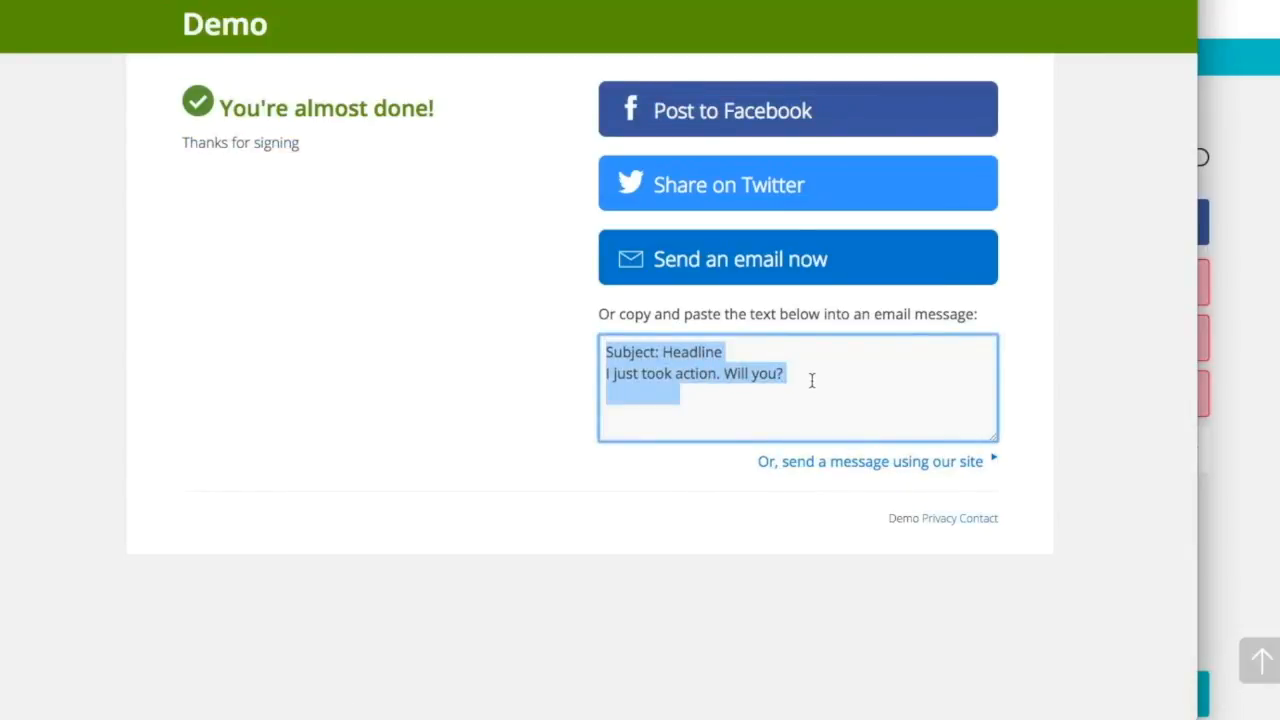
click(478, 386)
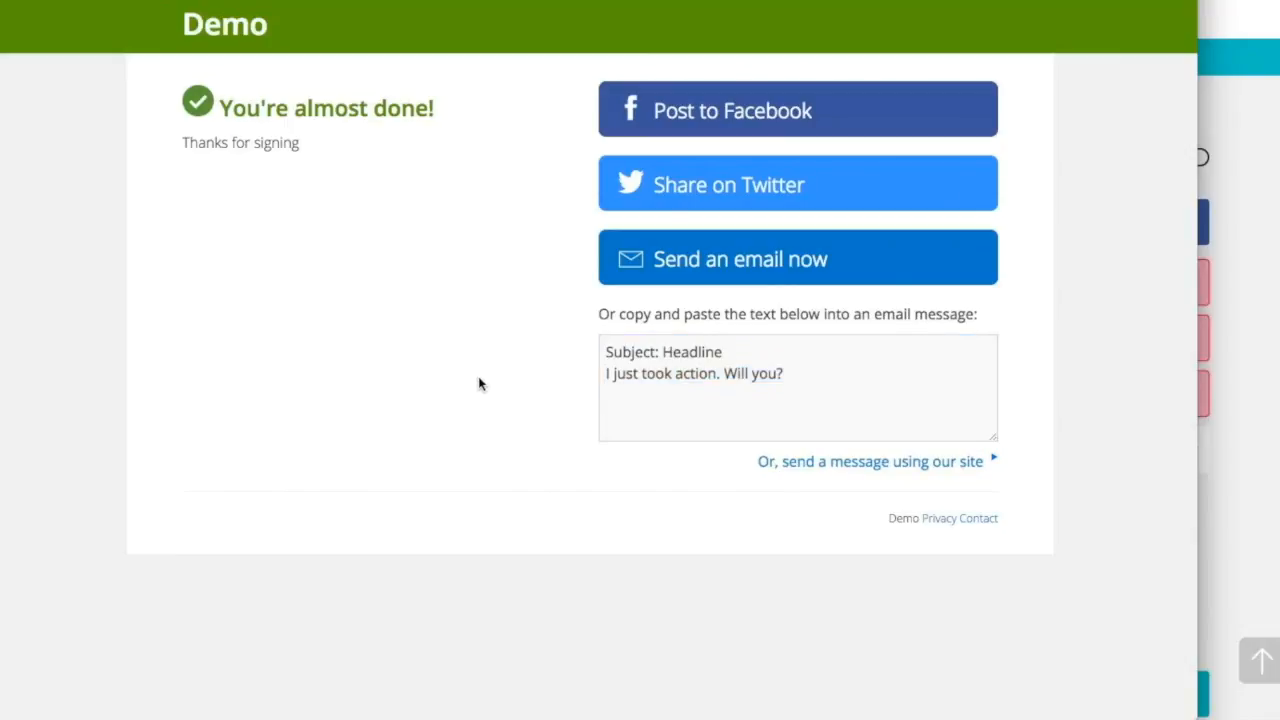